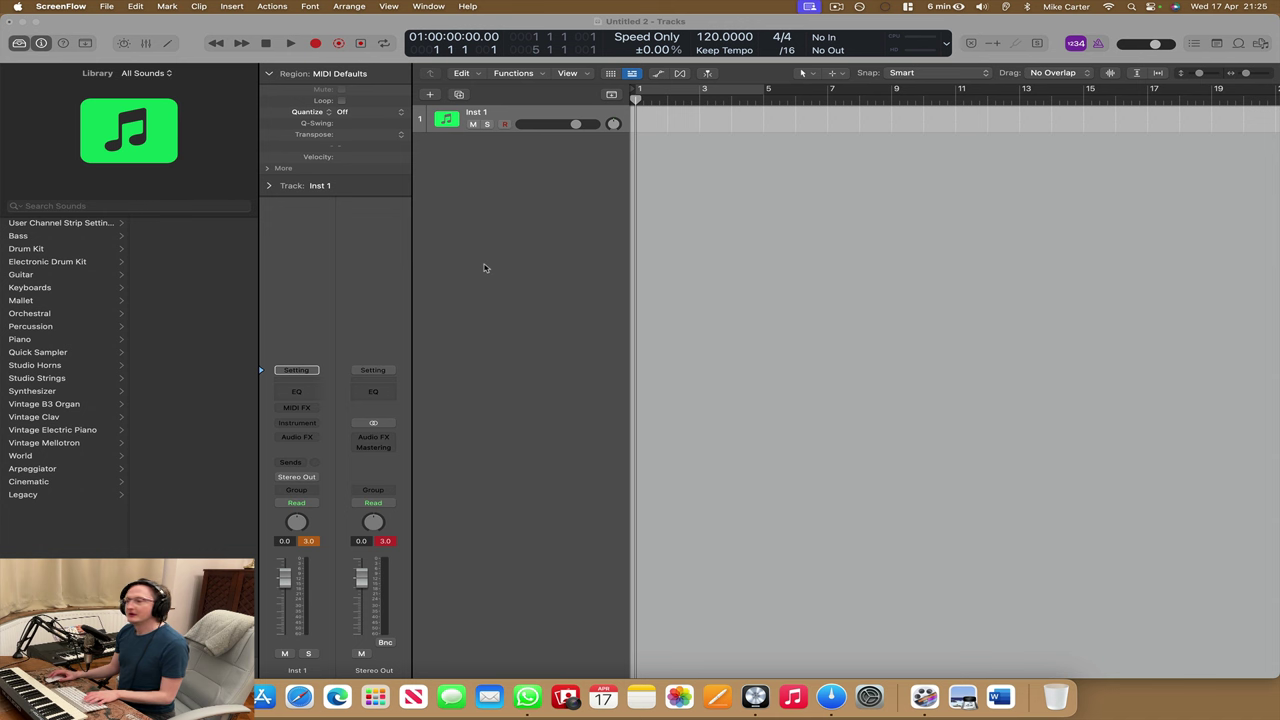
# - Load VPS Avenger 2 into Inst 1's Instrument slot and check its SYS settings page
pyautogui.click(303, 418)
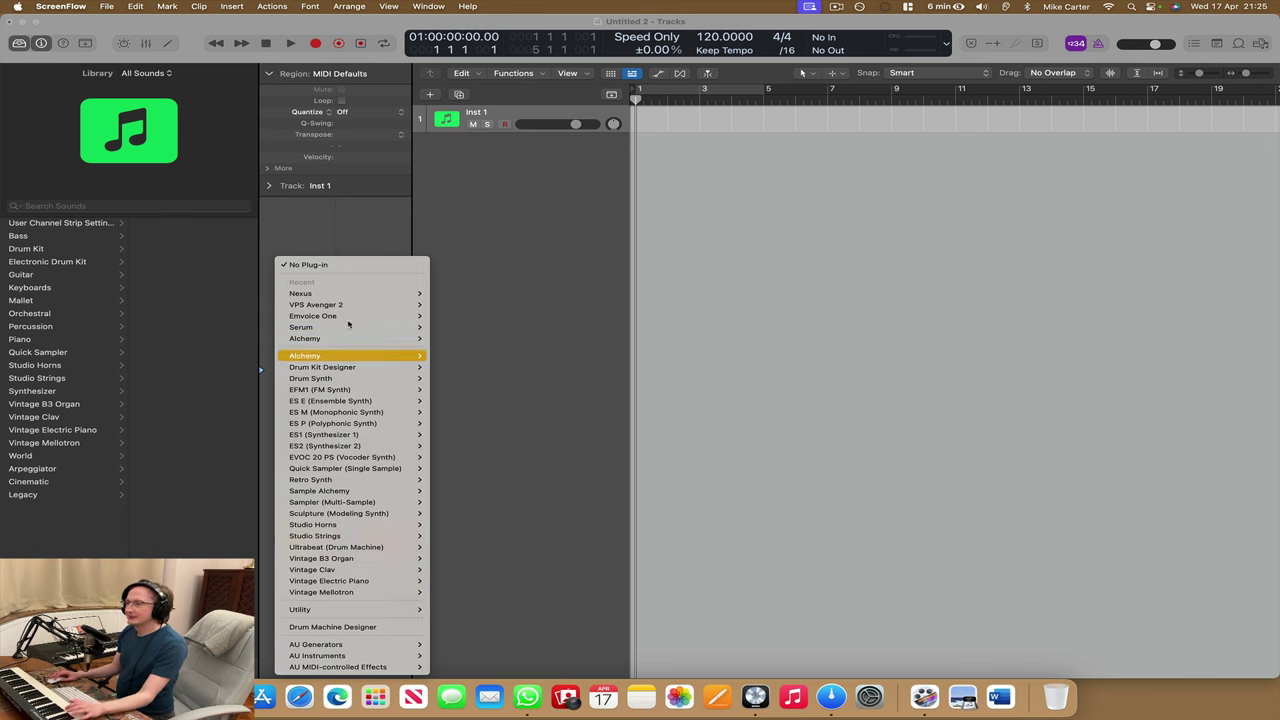
pyautogui.click(342, 305)
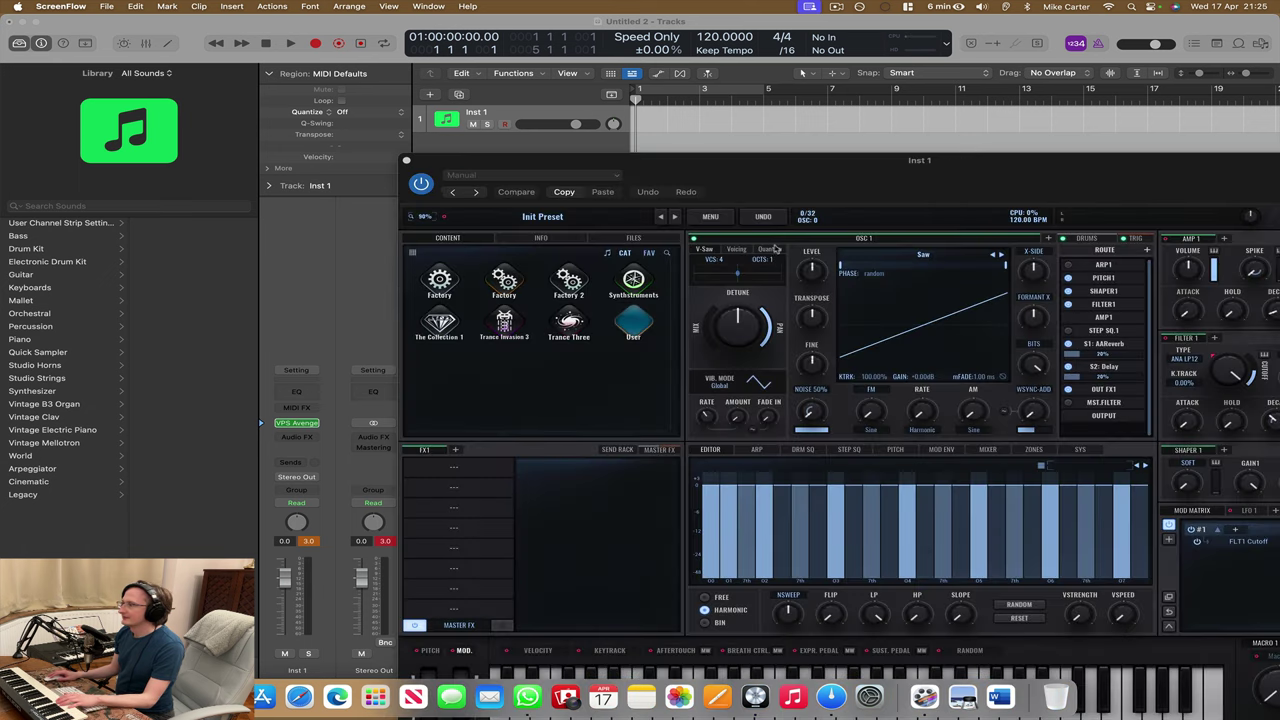
pyautogui.moveTo(842, 185); pyautogui.dragTo(603, 78)
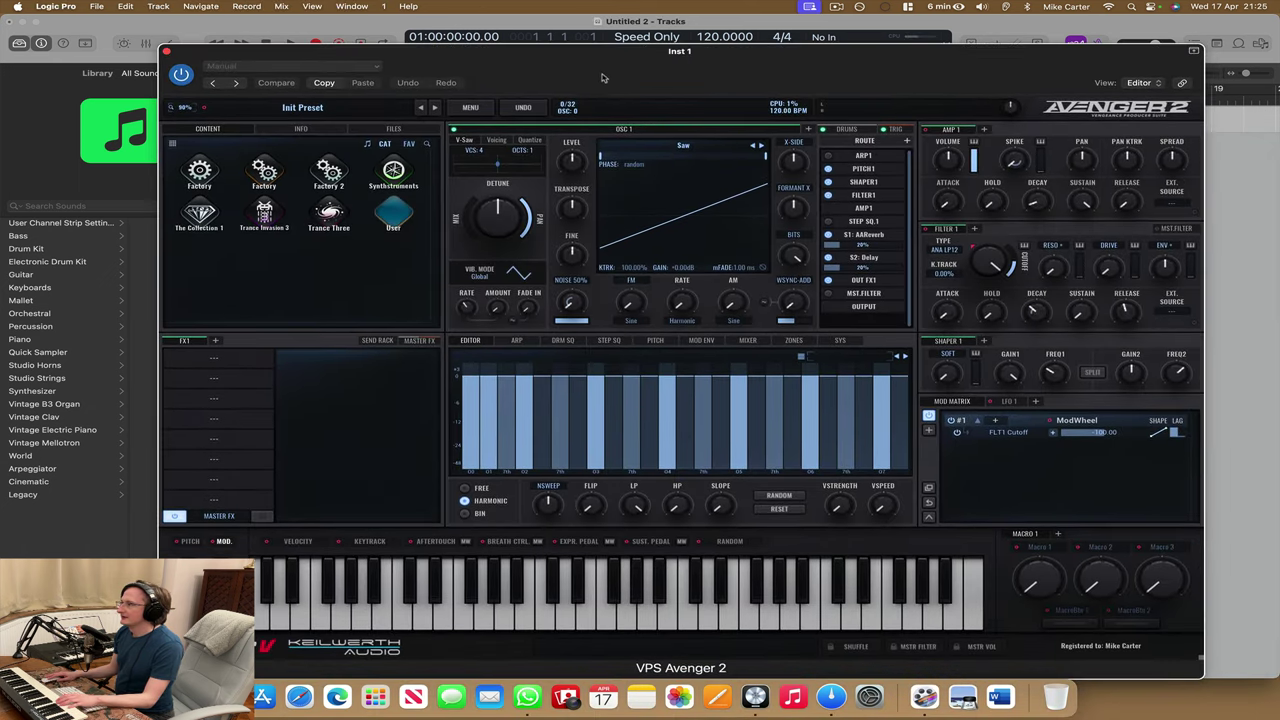
pyautogui.click(841, 341)
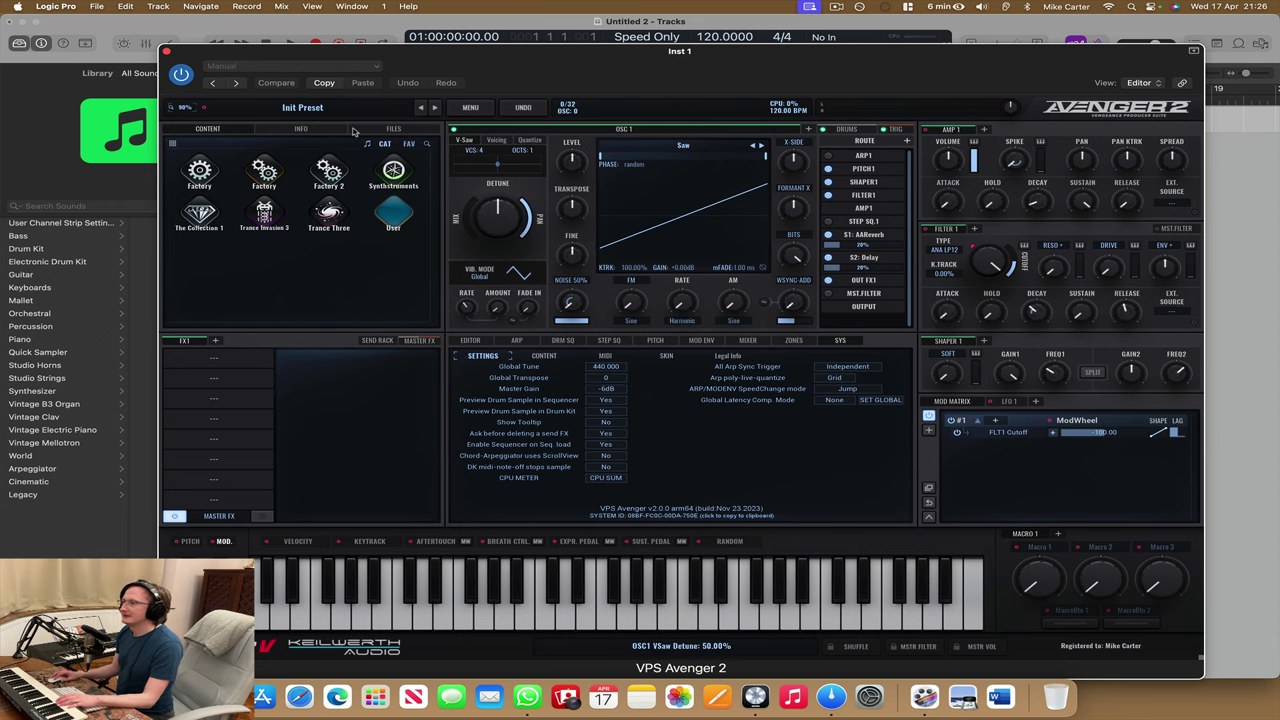
pyautogui.click(167, 52)
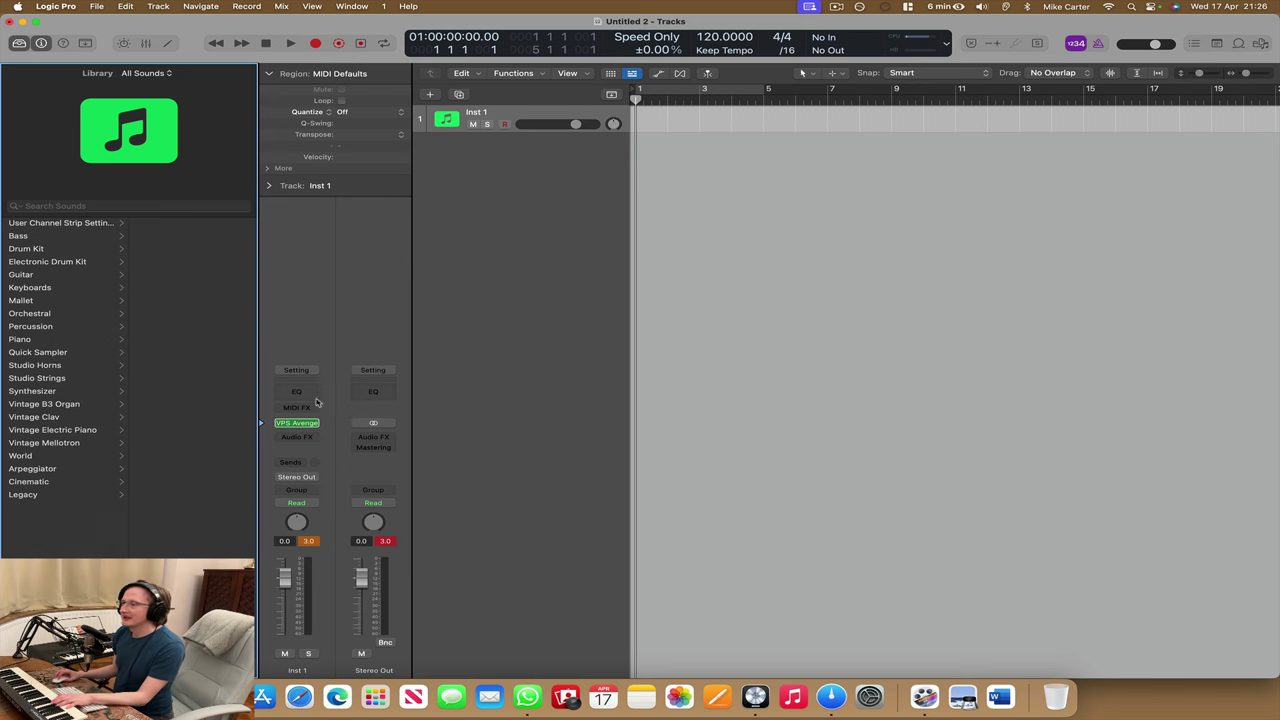
# - Load the Factory 2 Plucked preset PL Dancing Canary into Inst 1's Avenger, after auditioning PL Mid Puncher
pyautogui.click(297, 425)
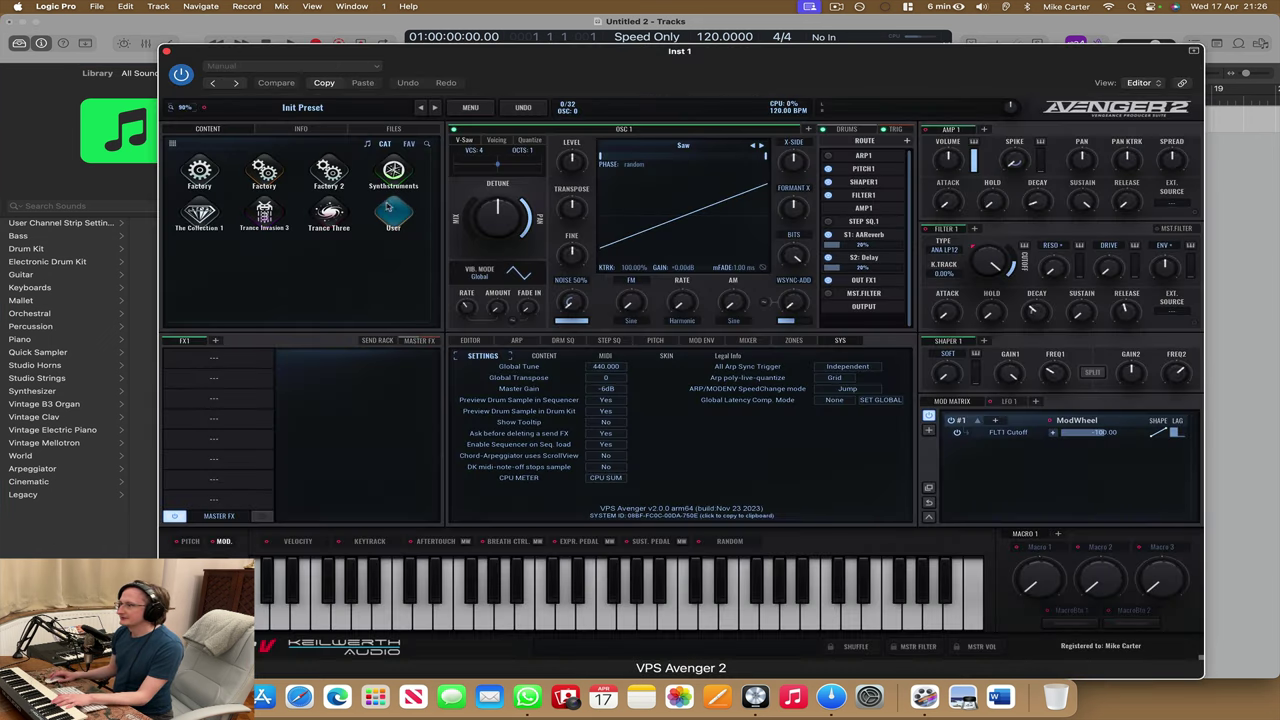
pyautogui.click(335, 175)
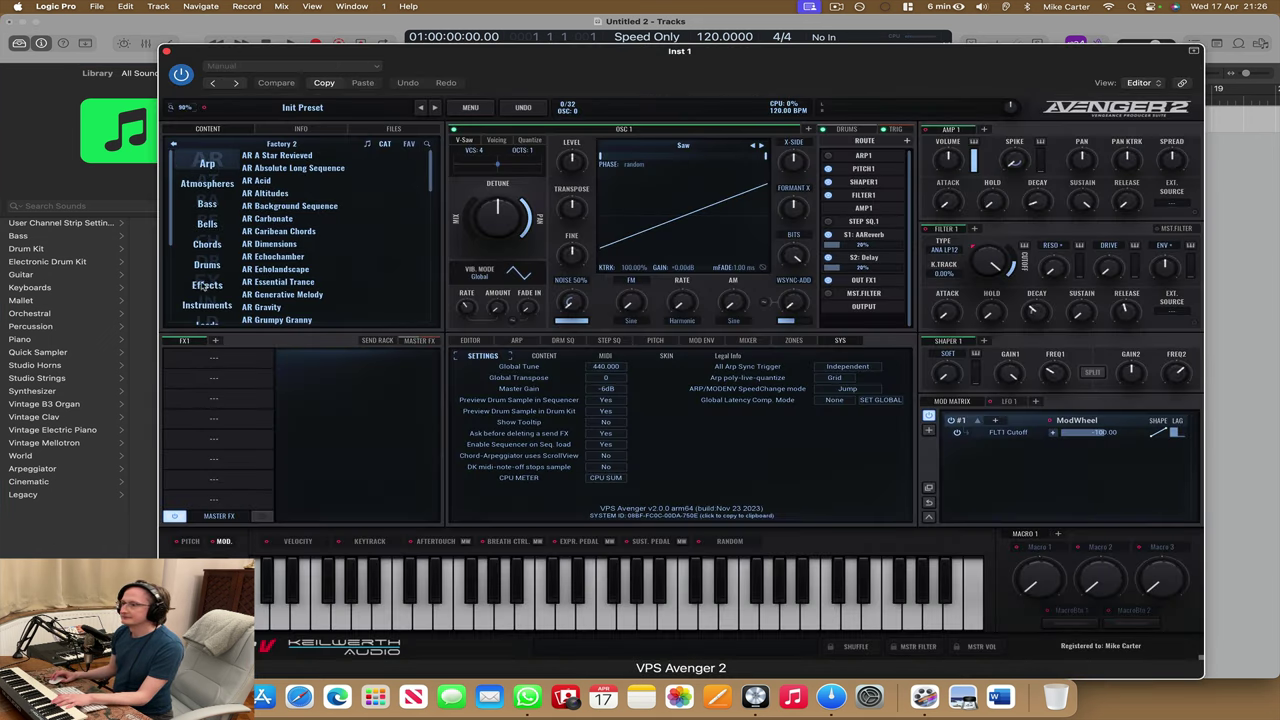
pyautogui.scroll(-3, 210, 280)
pyautogui.click(212, 256)
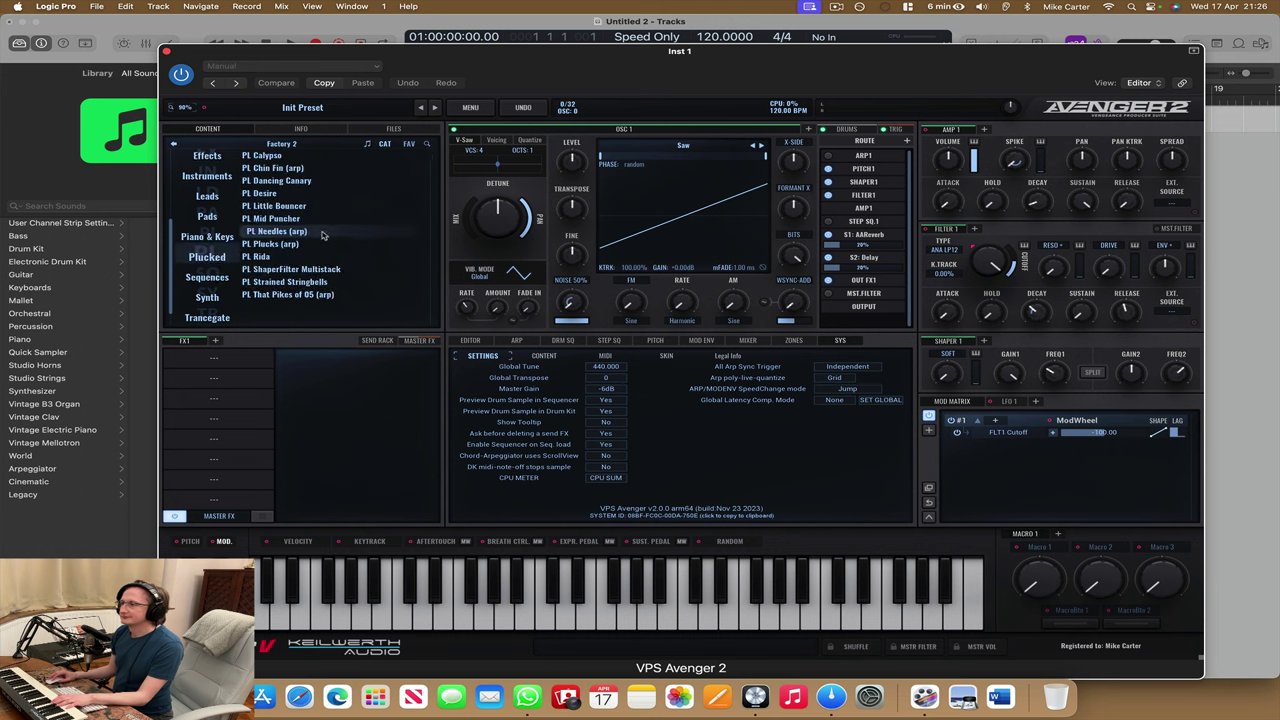
pyautogui.click(328, 219)
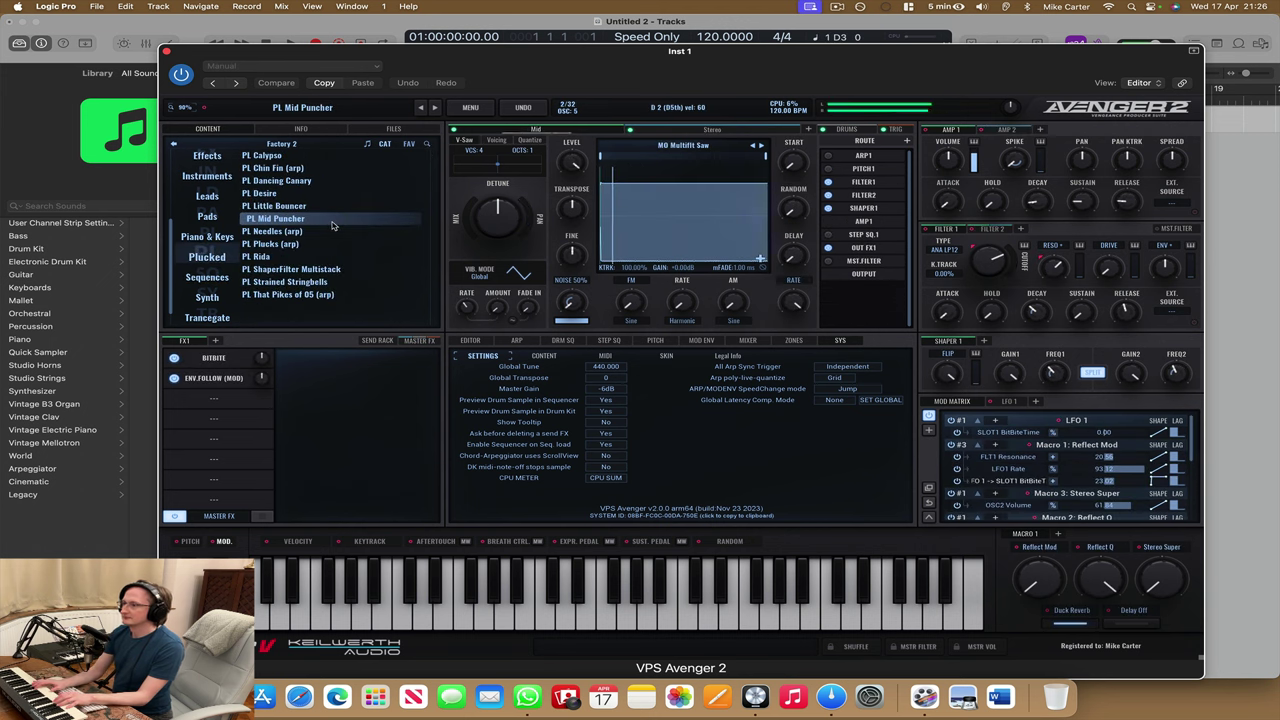
pyautogui.click(293, 181)
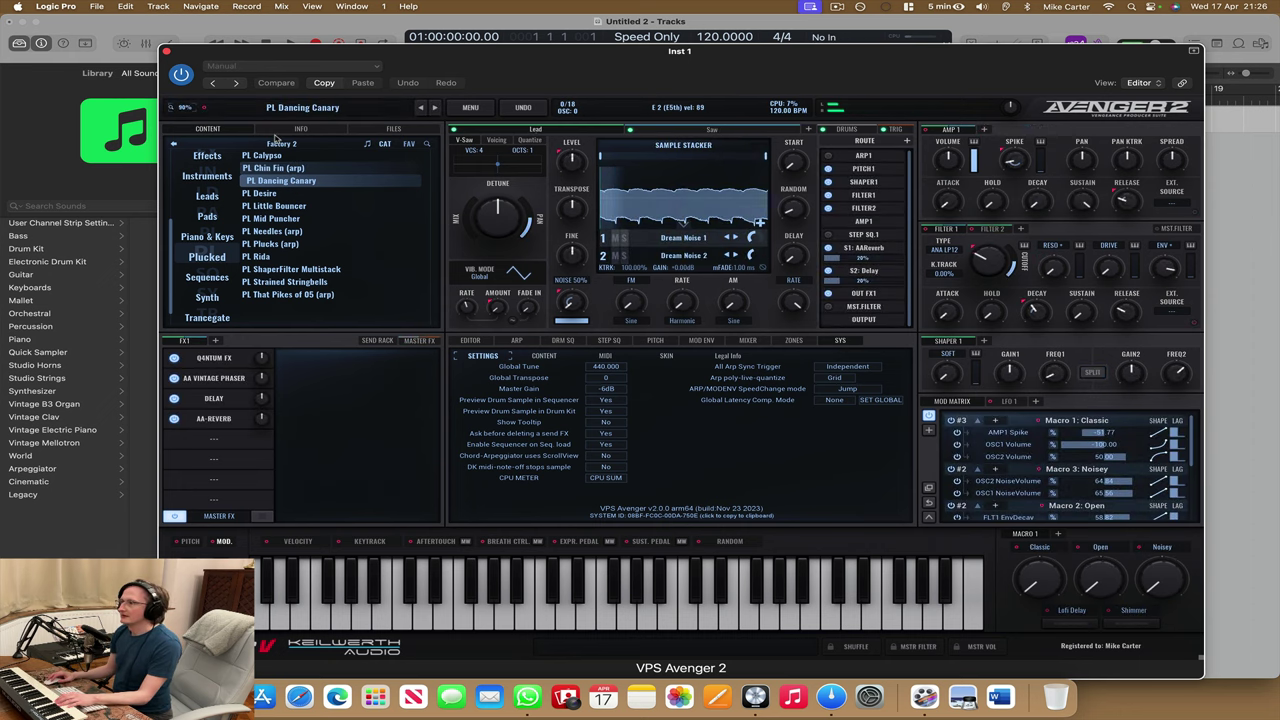
pyautogui.click(168, 51)
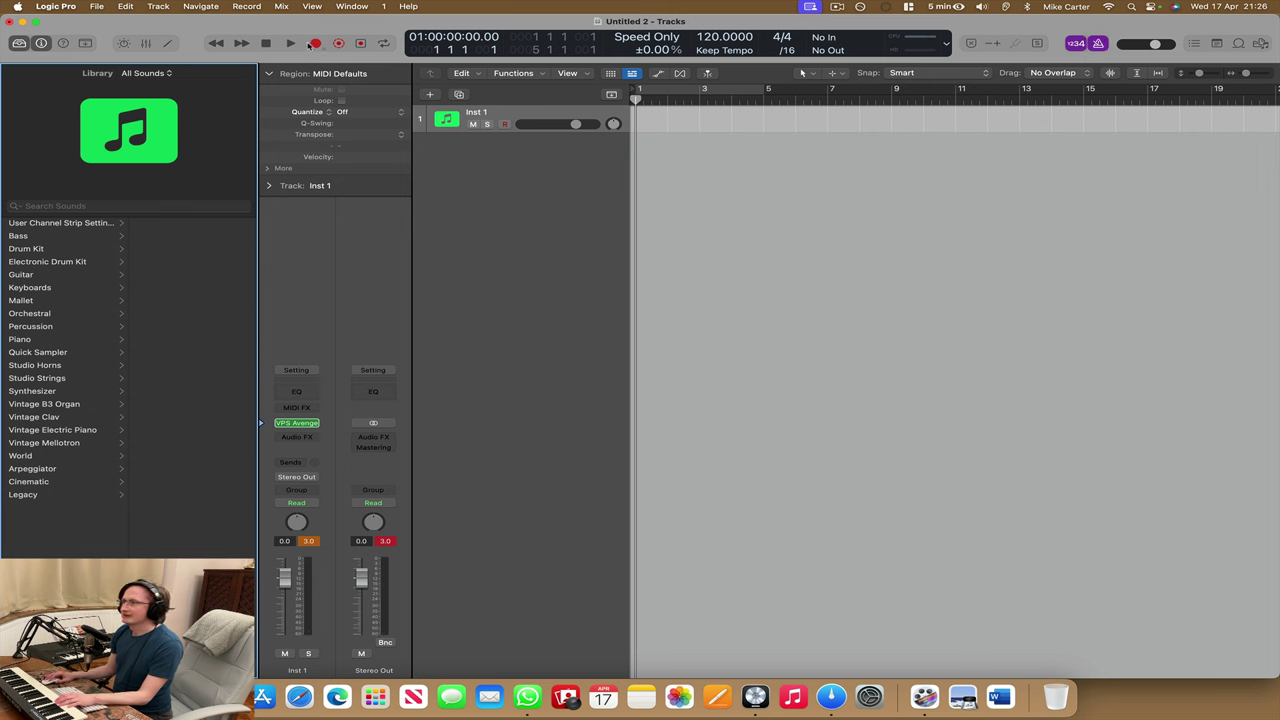
# - Record an eight-bar pluck region on Inst 1 and move it to start at bar 5
pyautogui.click(314, 44)
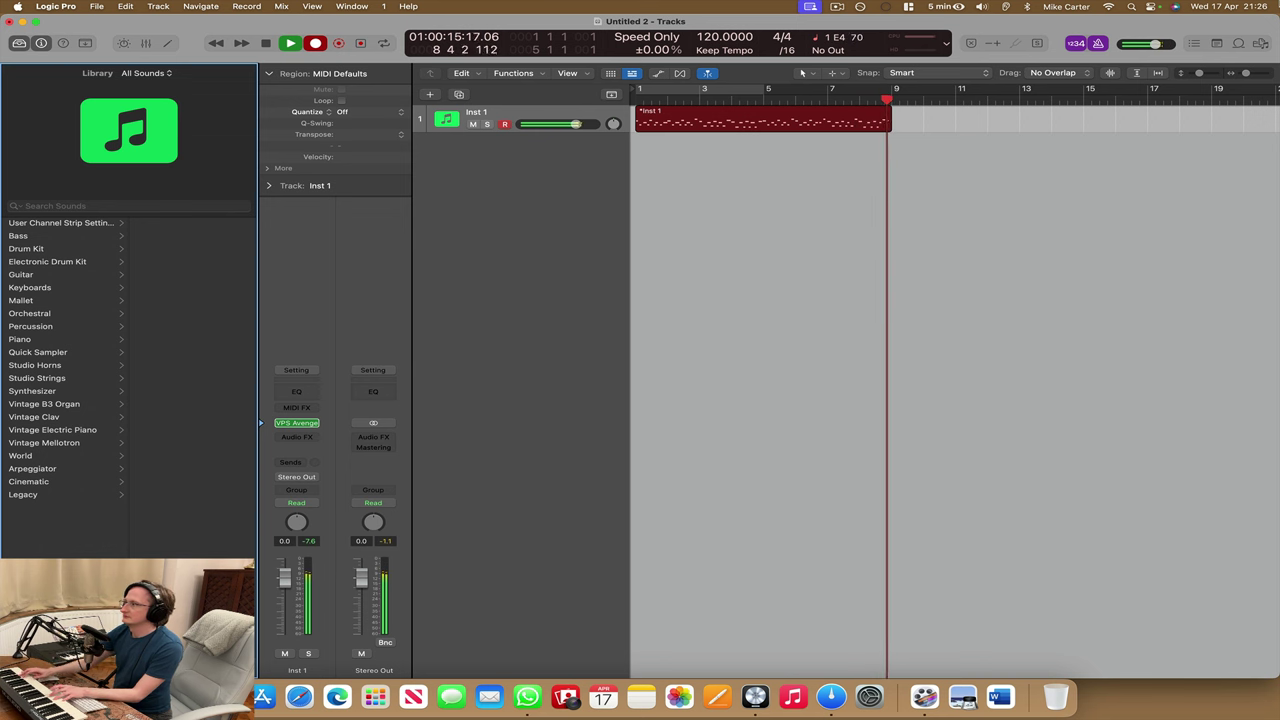
pyautogui.press('space')
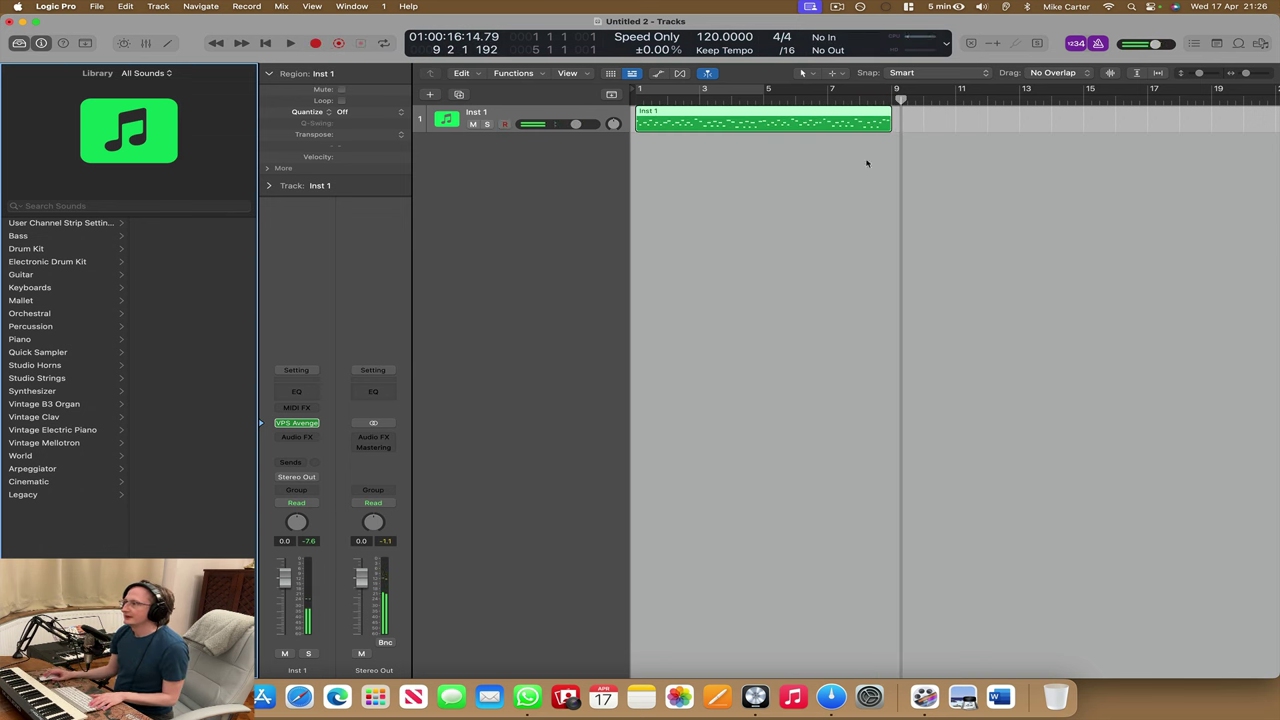
pyautogui.click(757, 137)
pyautogui.click(760, 127)
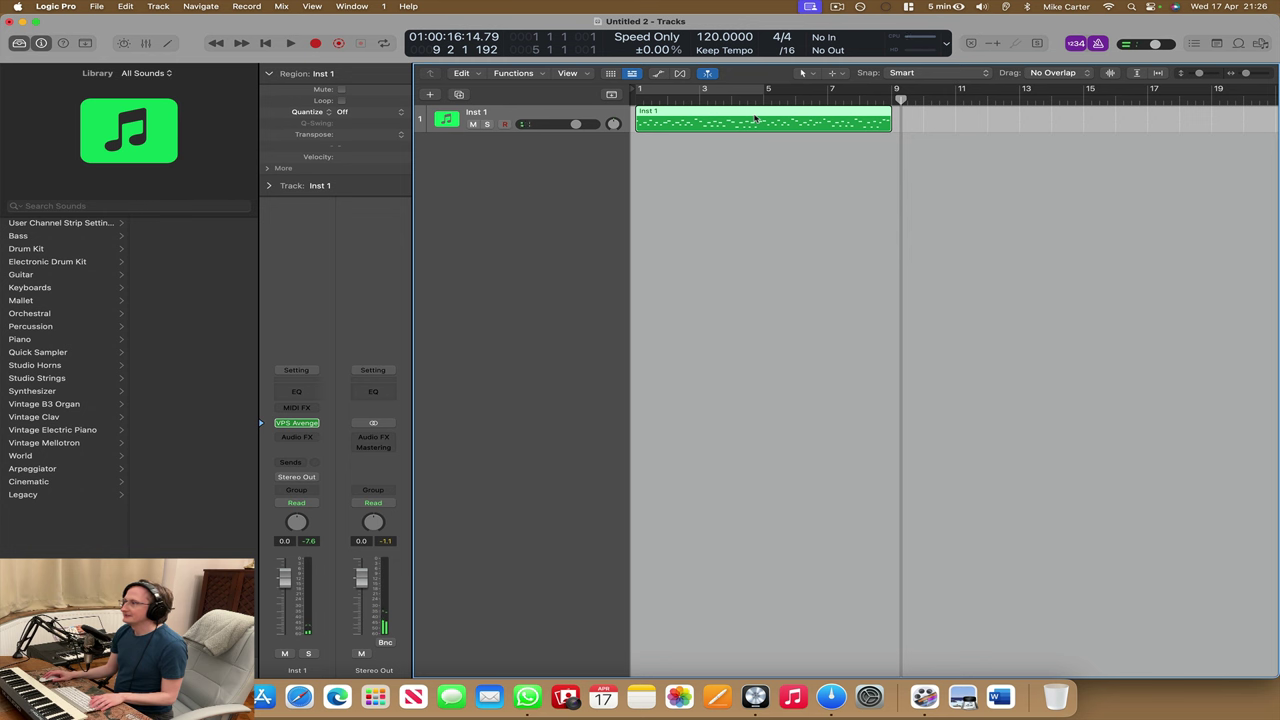
pyautogui.moveTo(709, 120); pyautogui.dragTo(833, 119)
# - Duplicate the track as Inst 2, audition Avenger bass presets, and load BA Bass Guitar Hero
pyautogui.press('super+d')
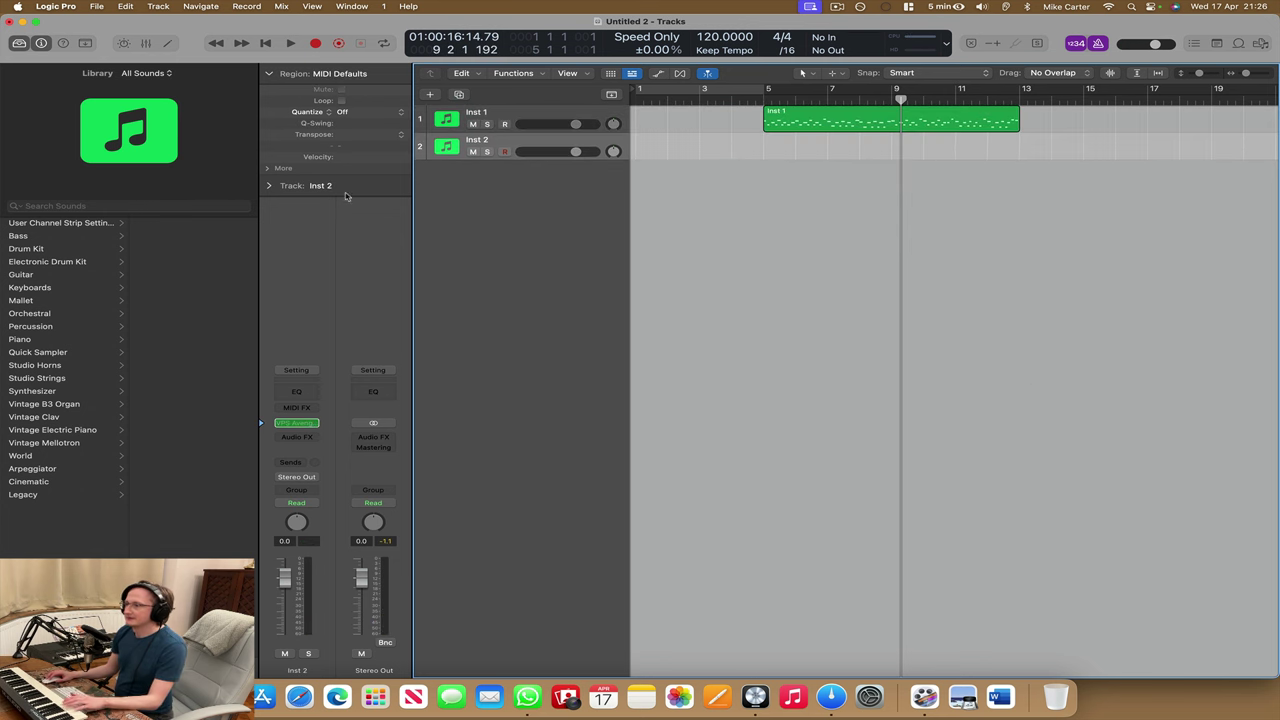
pyautogui.click(296, 425)
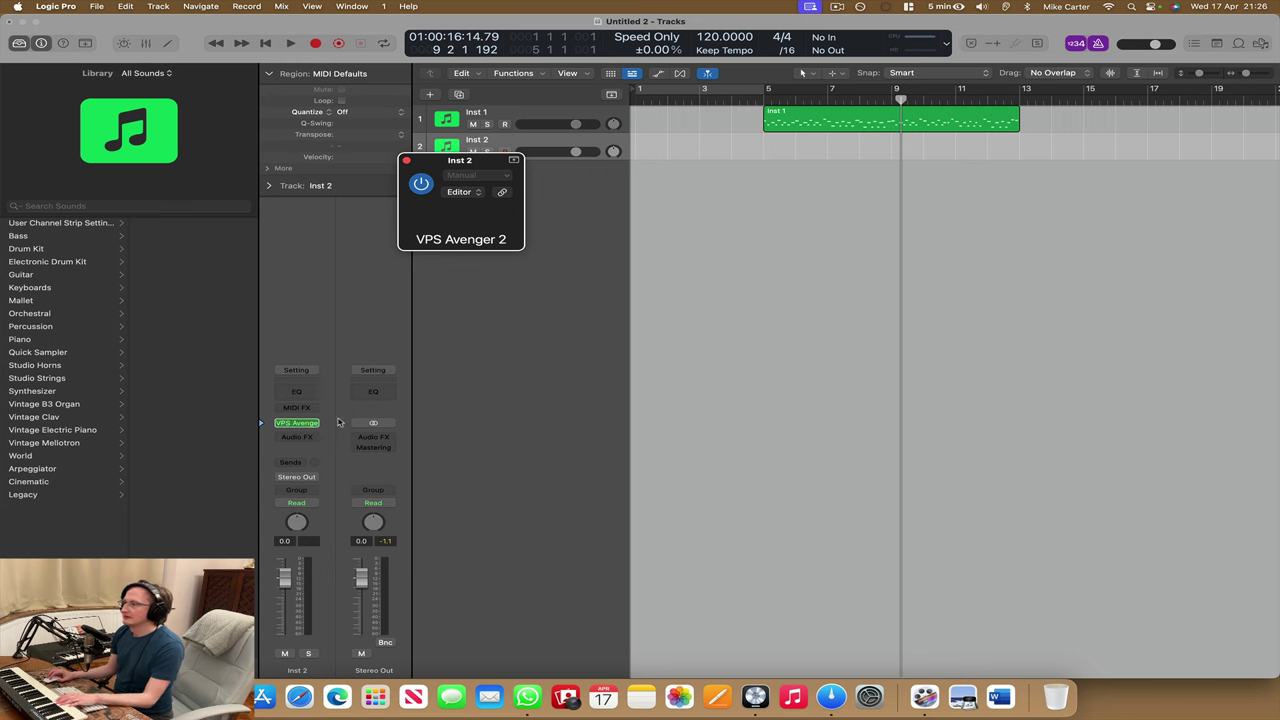
pyautogui.scroll(9, 458, 303)
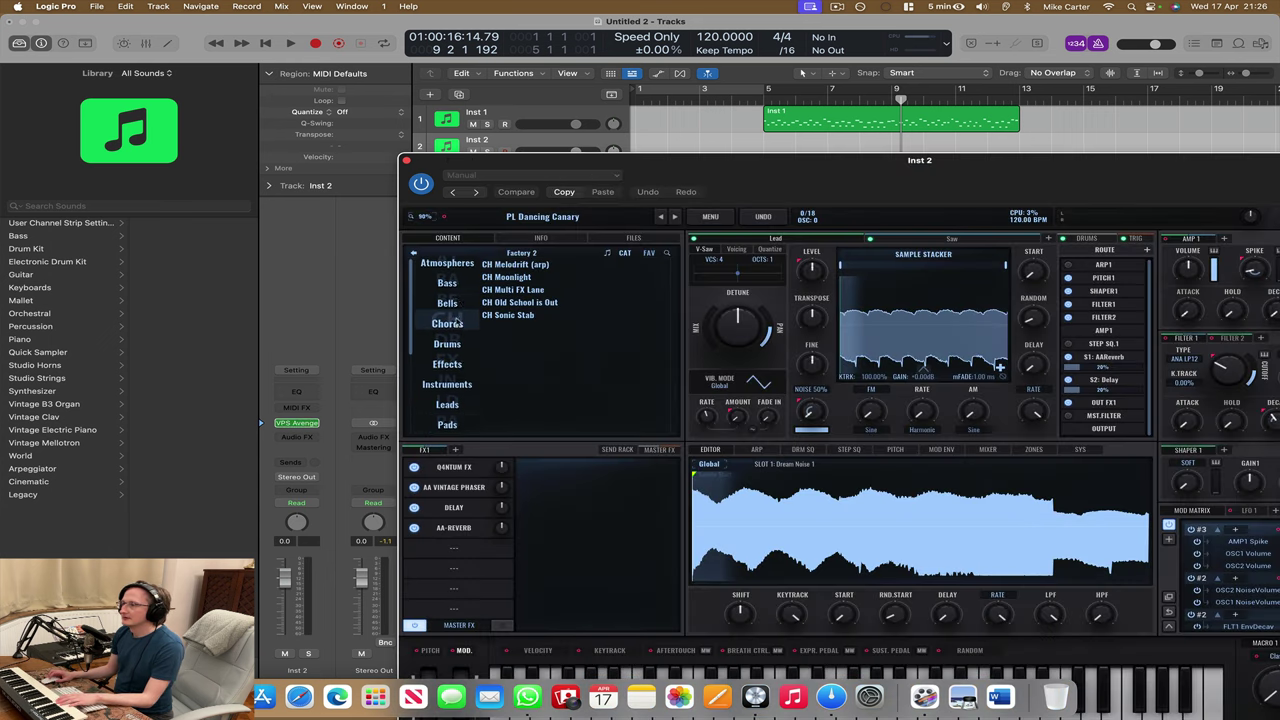
pyautogui.click(557, 290)
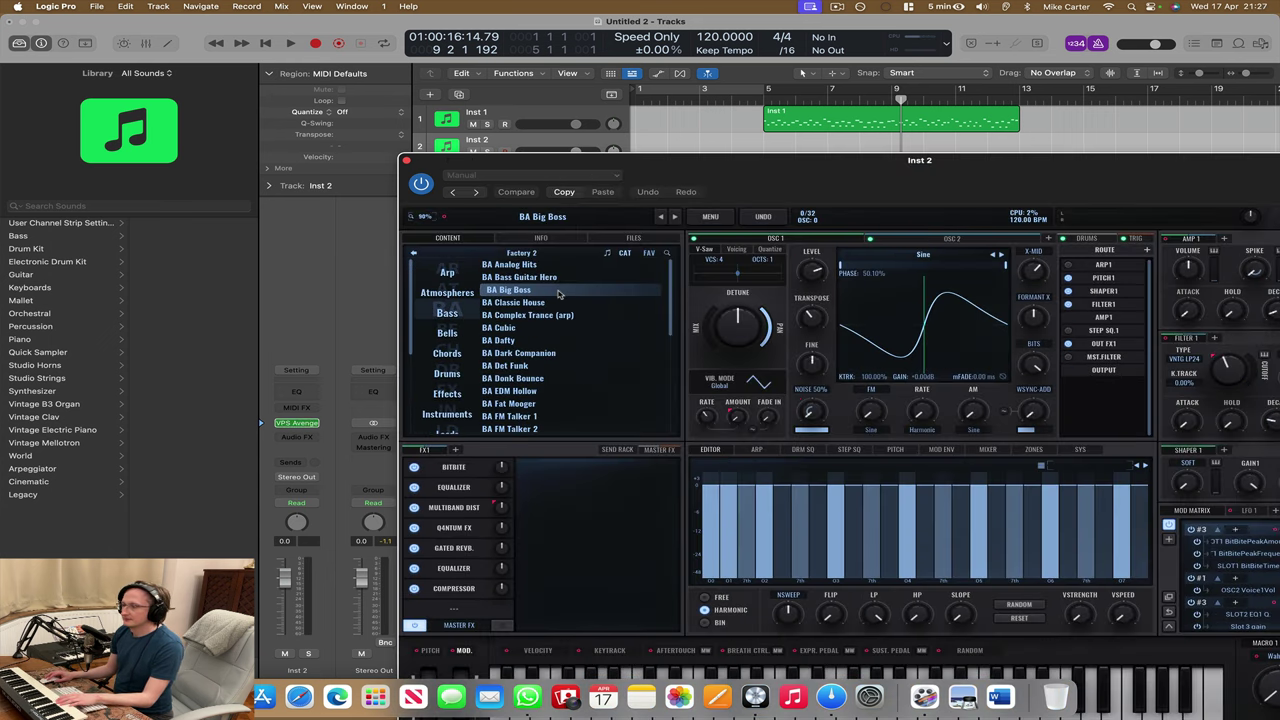
pyautogui.scroll(-3, 551, 381)
pyautogui.scroll(-2, 551, 381)
pyautogui.click(549, 377)
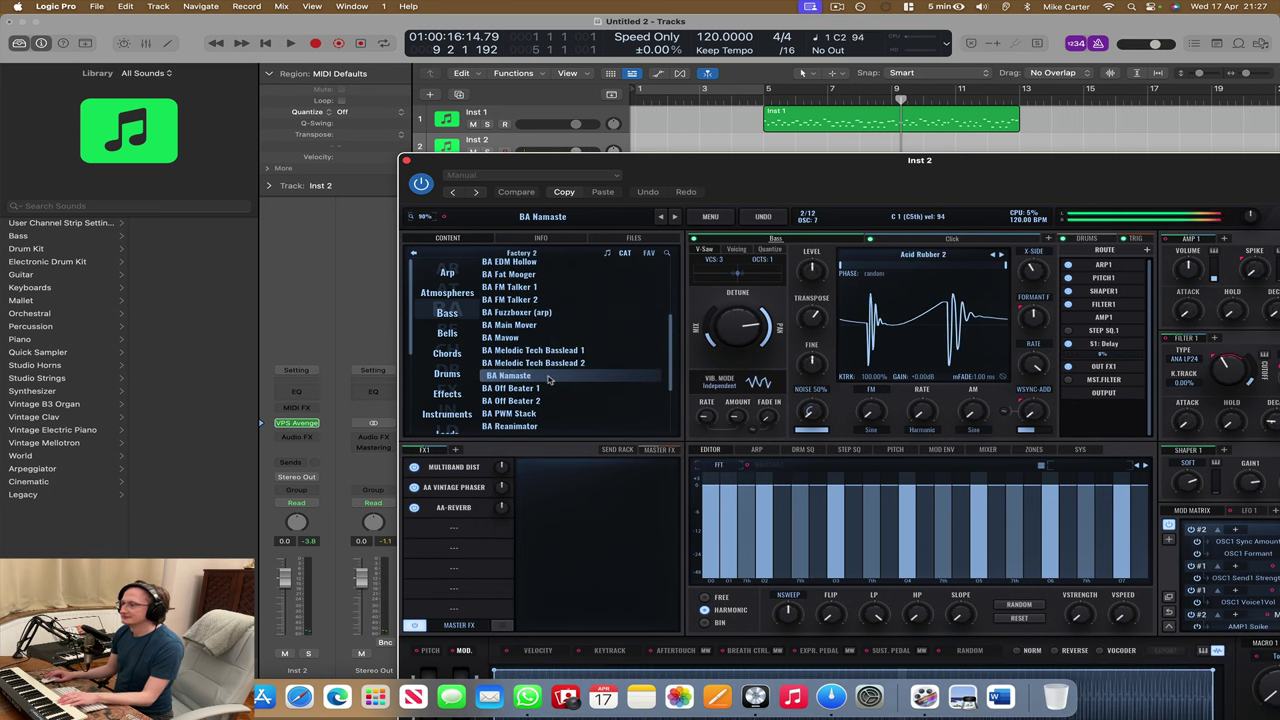
pyautogui.click(540, 412)
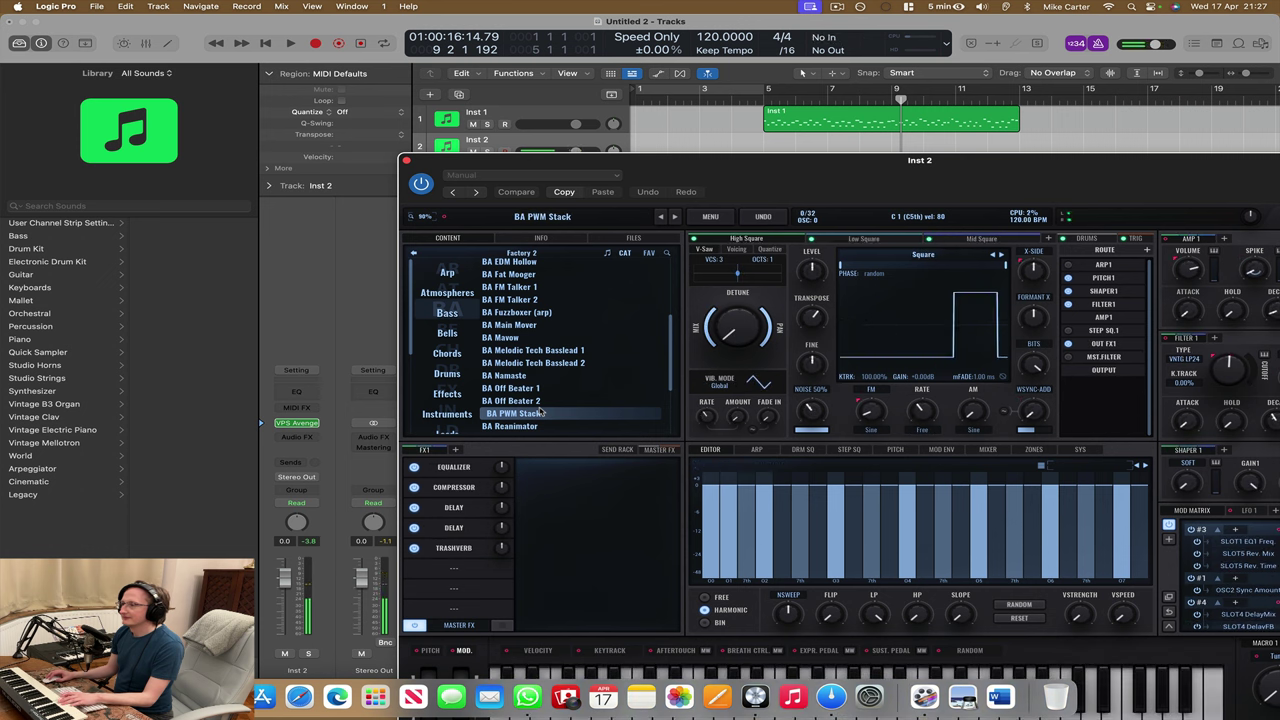
pyautogui.scroll(-5, 544, 414)
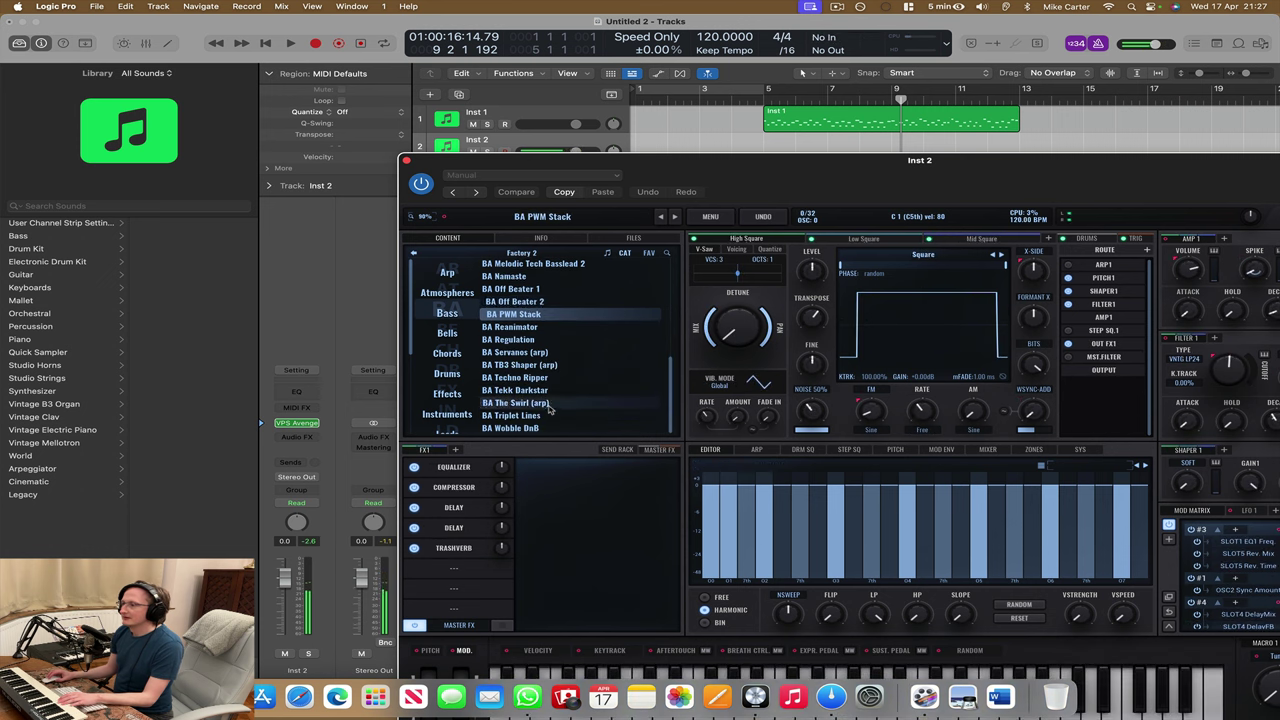
pyautogui.click(548, 416)
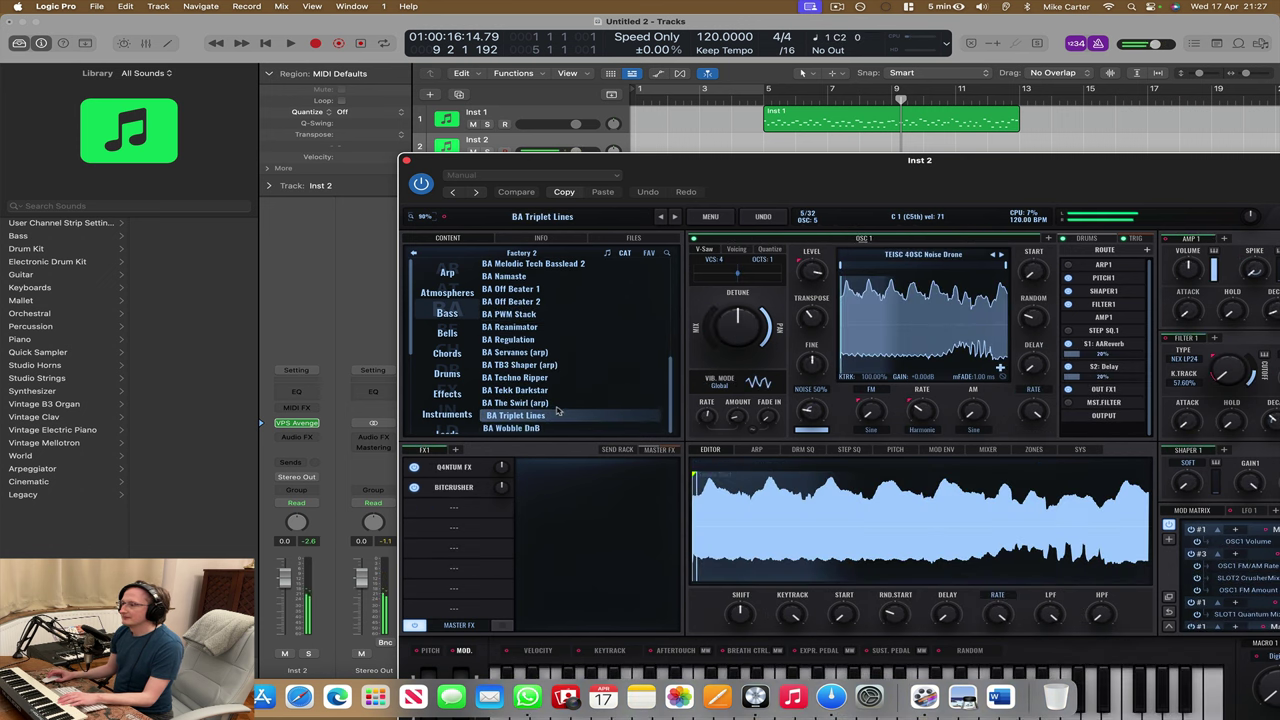
pyautogui.scroll(15, 558, 410)
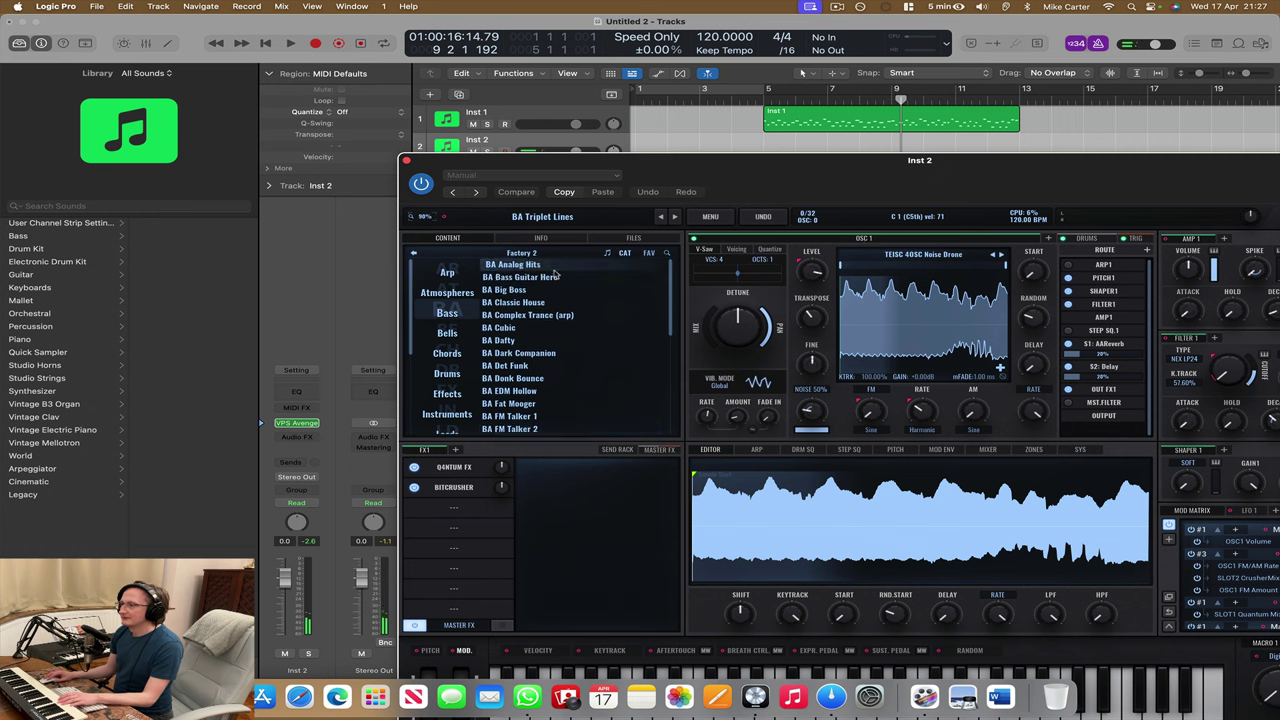
pyautogui.click(555, 278)
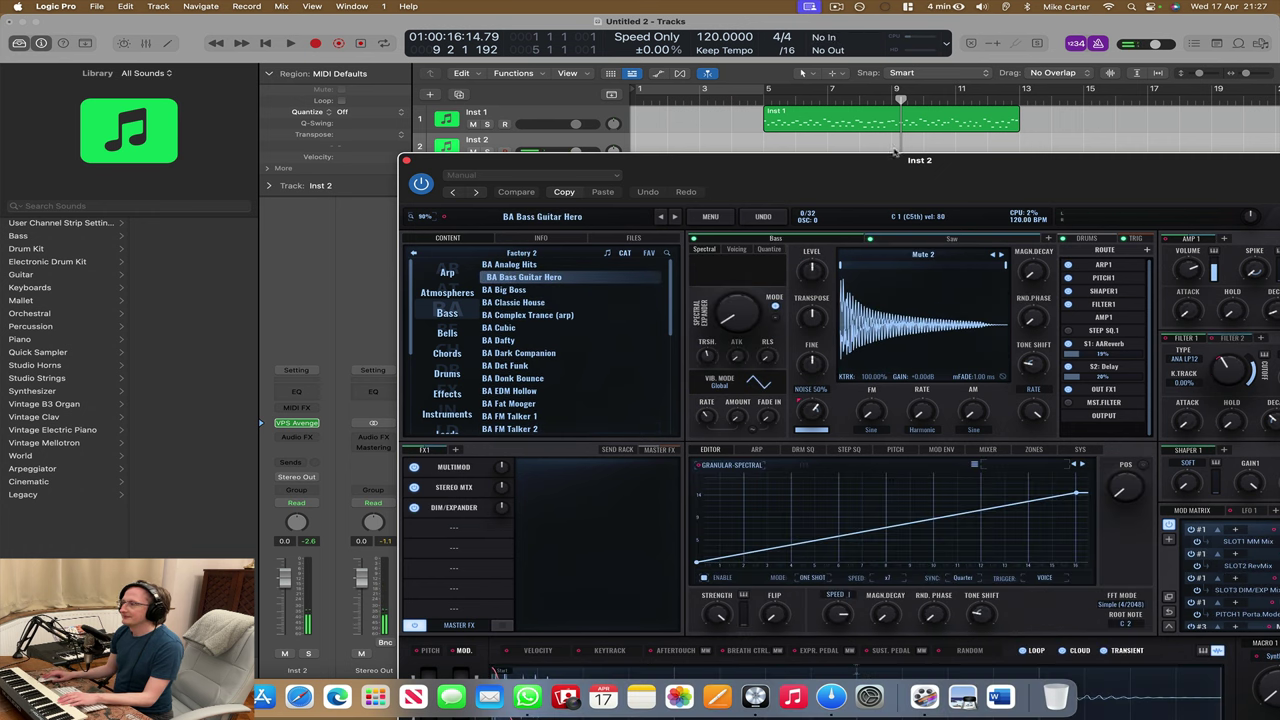
# - Record a bass part on Inst 2 starting at bar 5
pyautogui.click(407, 162)
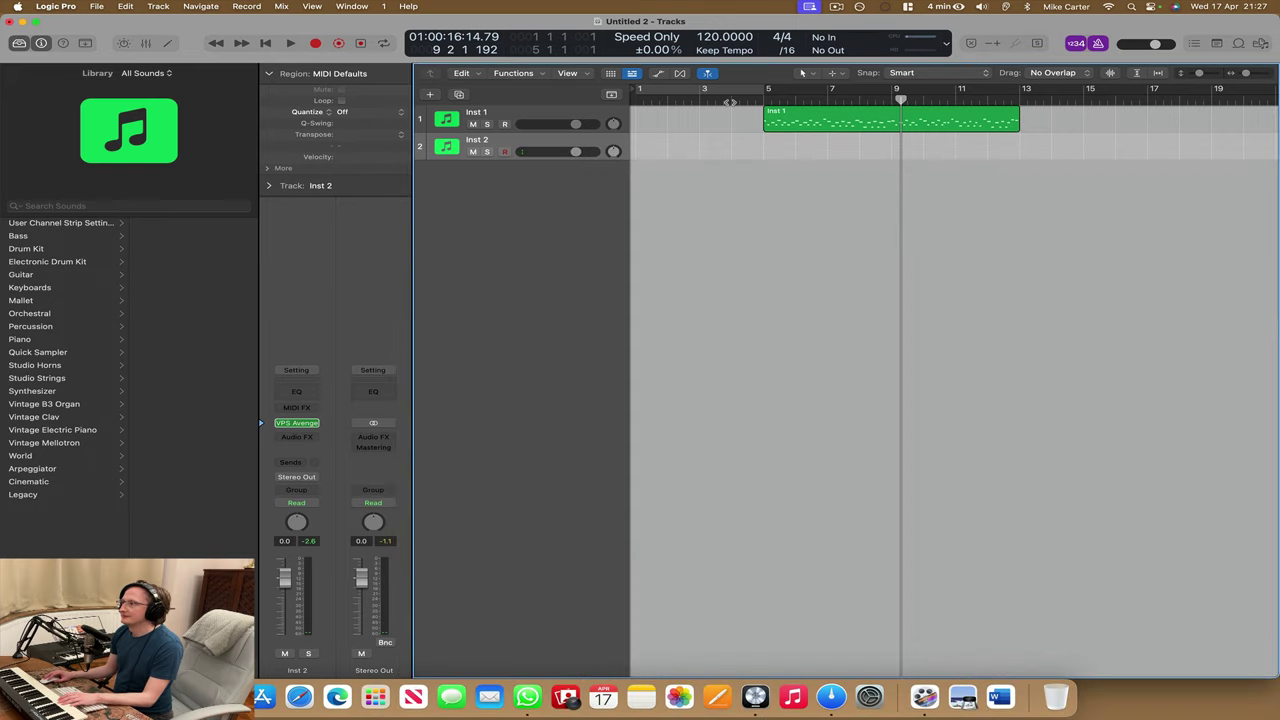
pyautogui.click(730, 103)
pyautogui.press('r')
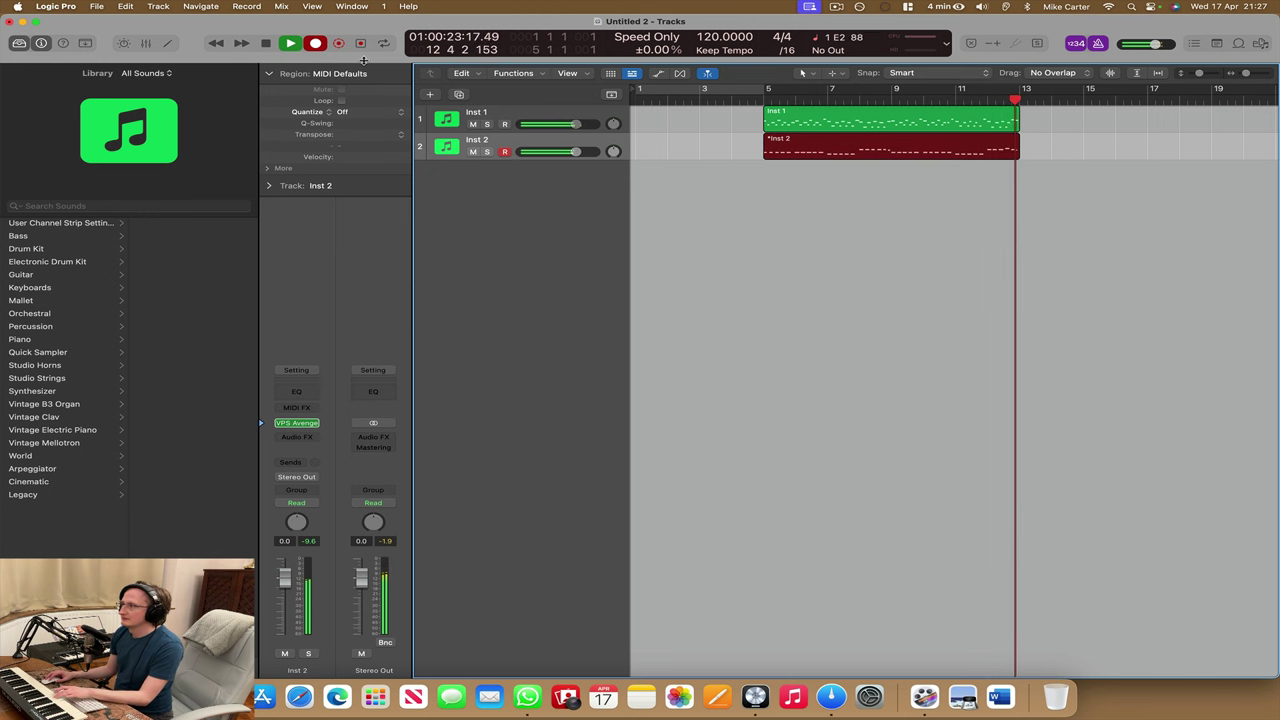
pyautogui.press('space')
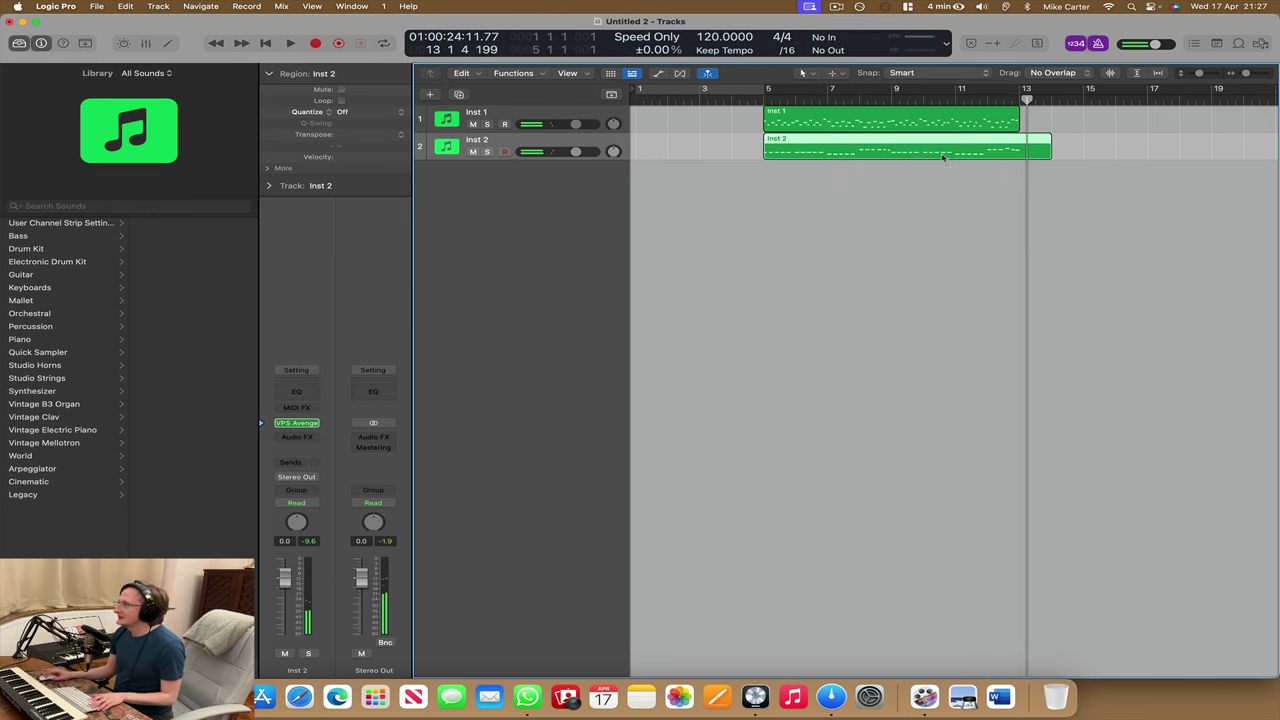
# - Trim Inst 2's region to end at bar 13 and add a Channel EQ with its high cut near 515 Hz
pyautogui.moveTo(1043, 157); pyautogui.dragTo(1020, 157)
pyautogui.click(284, 389)
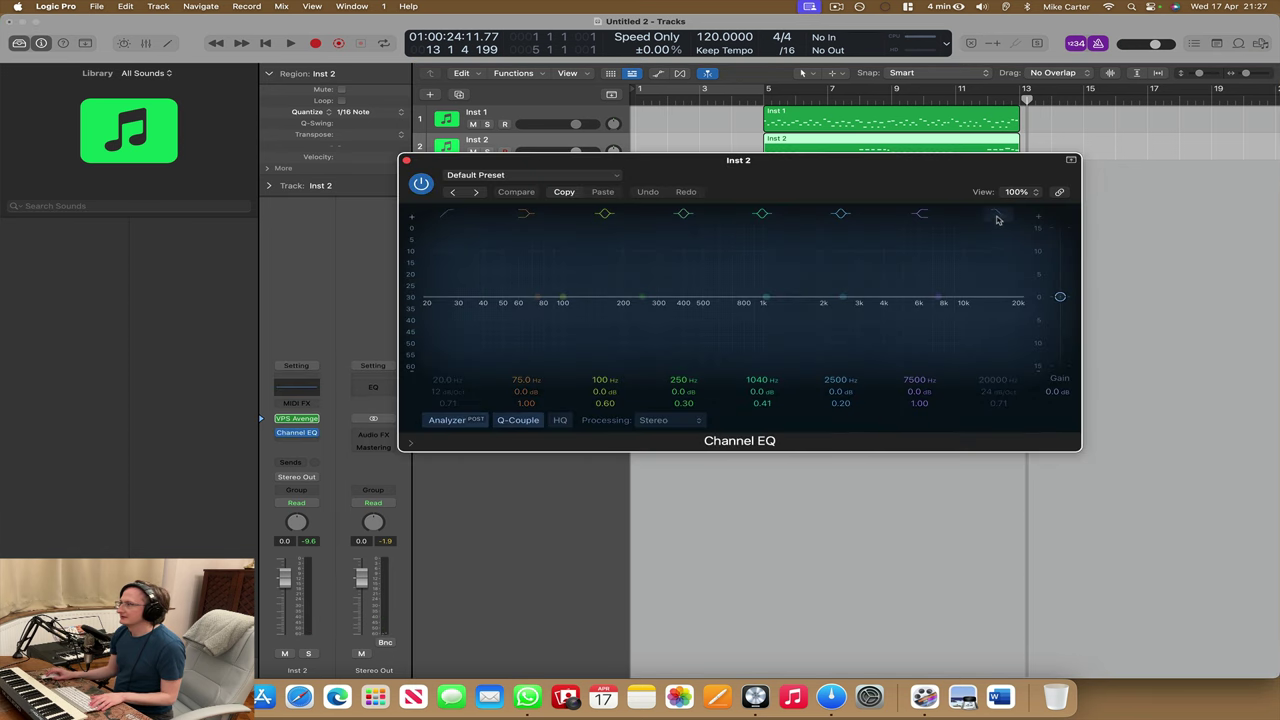
pyautogui.moveTo(1003, 317); pyautogui.dragTo(690, 315)
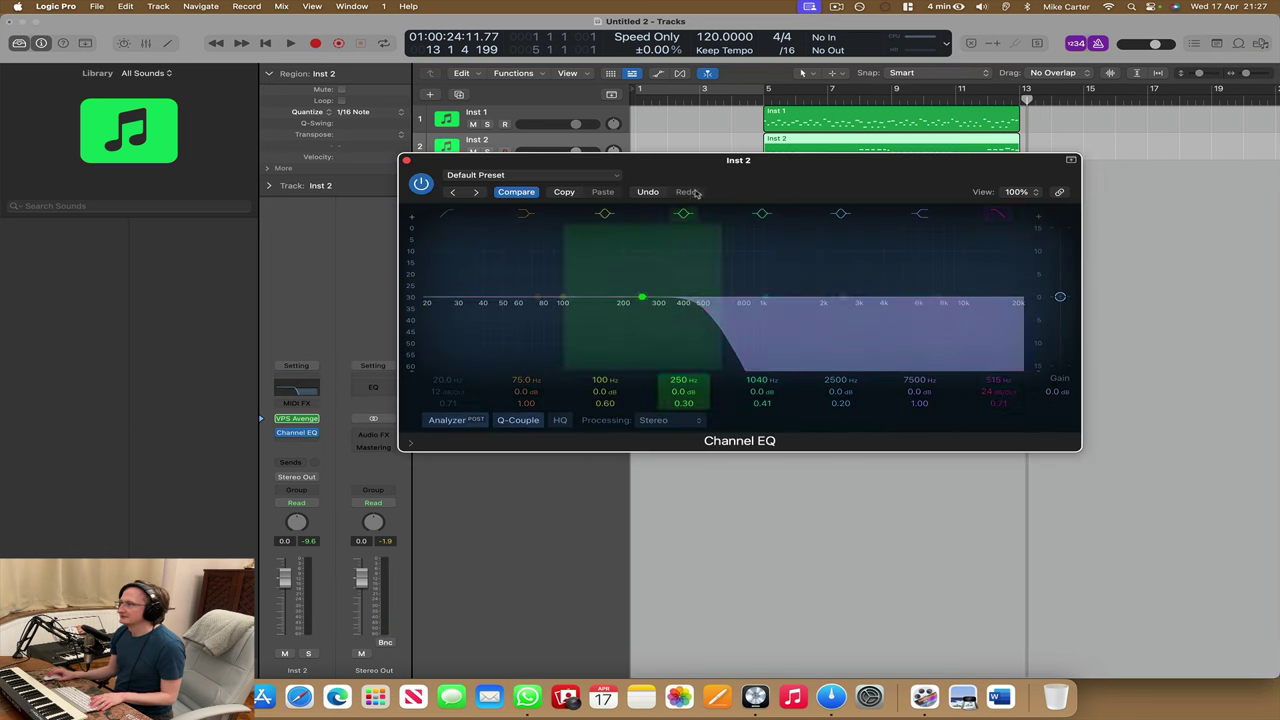
pyautogui.click(704, 90)
pyautogui.press('space')
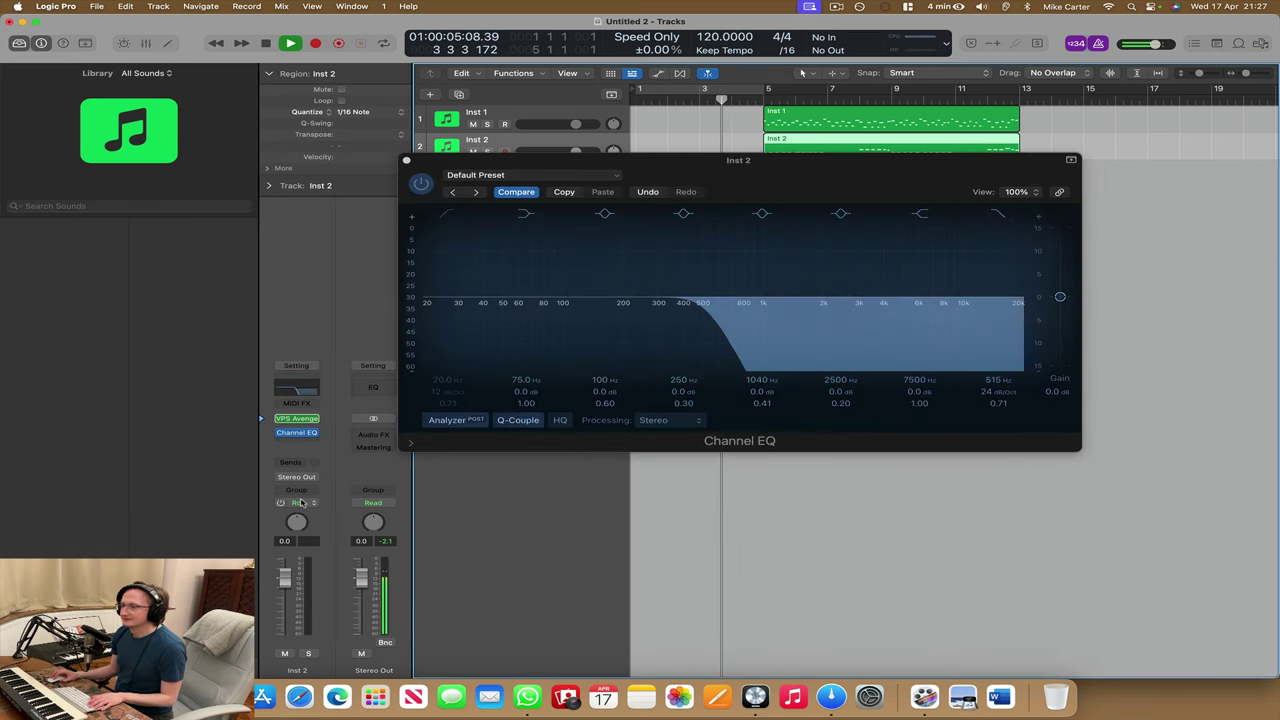
# - Set Inst 2 to Latch automation, record a rising EQ high-cut sweep, and add Inst 3
pyautogui.click(296, 502)
pyautogui.click(293, 526)
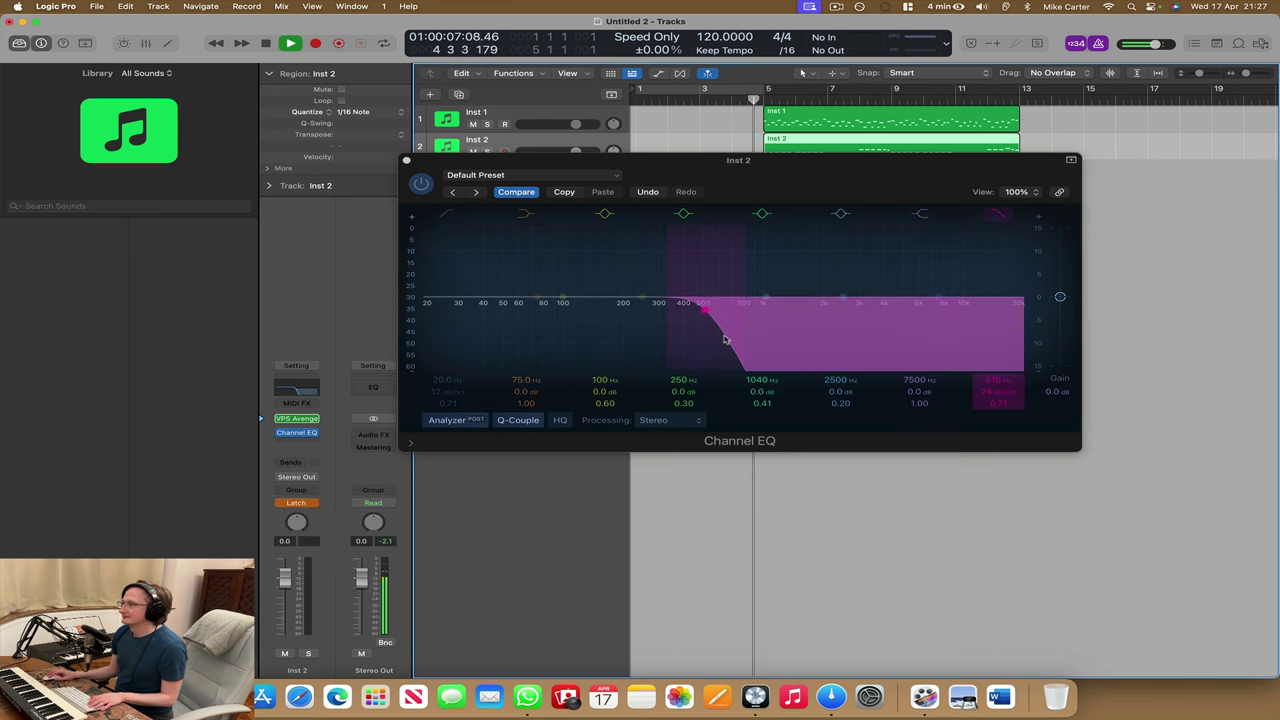
pyautogui.click(737, 341)
pyautogui.moveTo(742, 341); pyautogui.dragTo(746, 342)
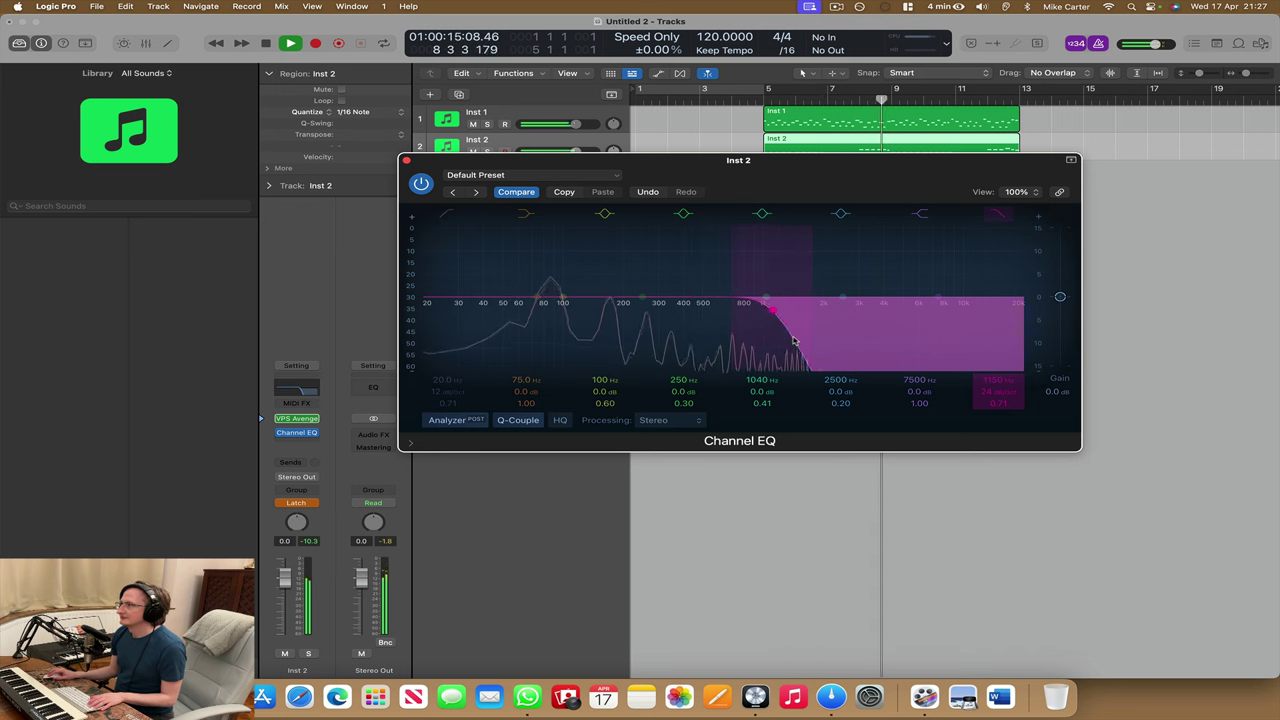
pyautogui.moveTo(802, 341); pyautogui.dragTo(852, 340)
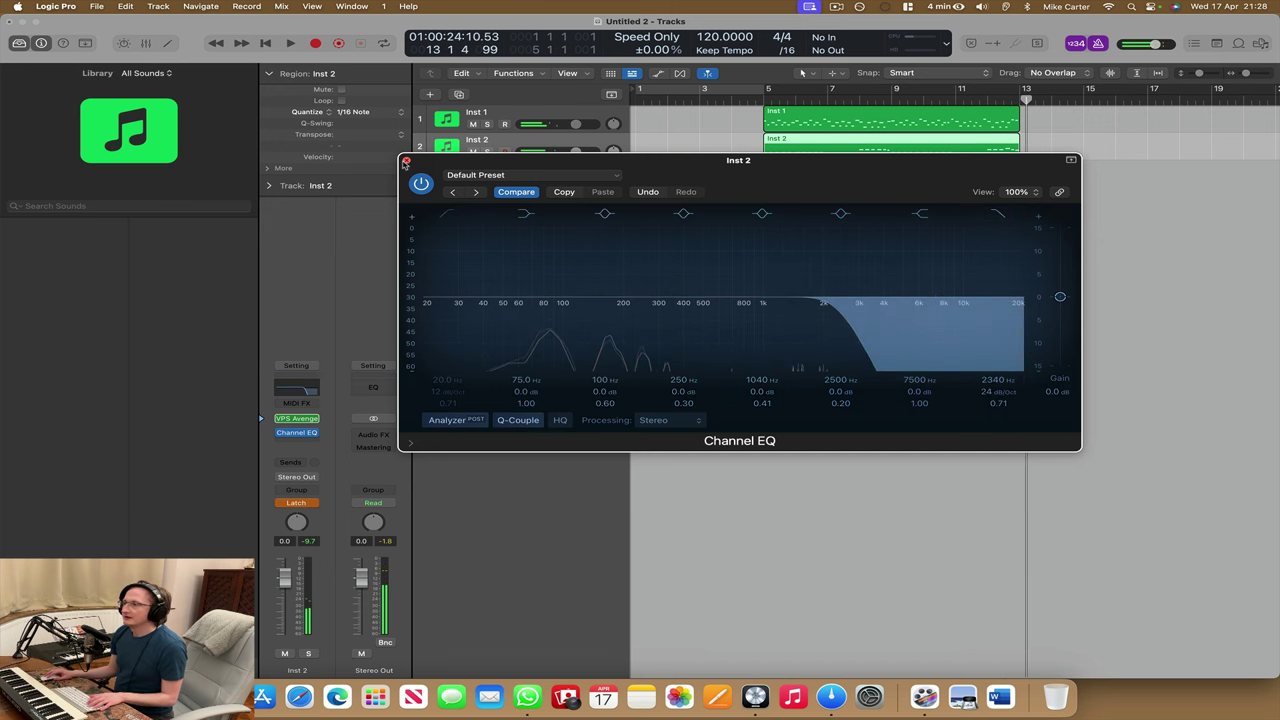
pyautogui.click(406, 160)
pyautogui.doubleClick(586, 179)
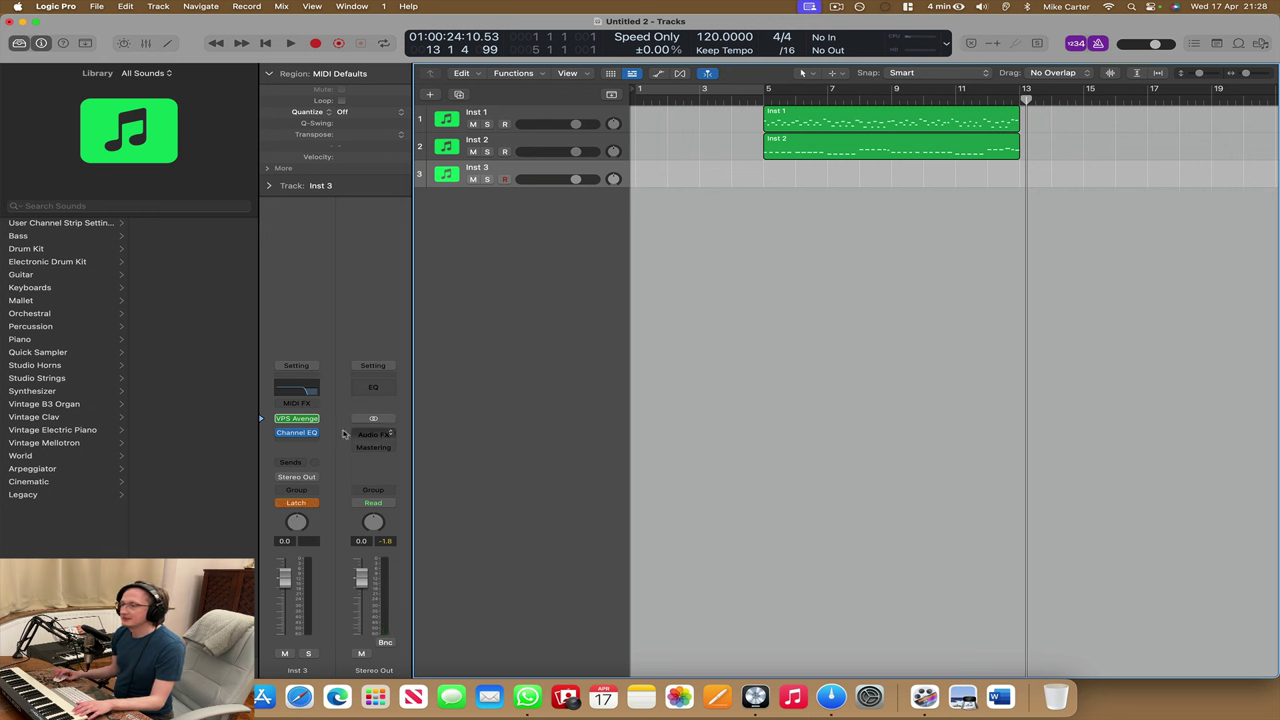
# - Load the BA Classic House preset into Inst 3's VPS Avenger
pyautogui.click(304, 427)
pyautogui.click(296, 427)
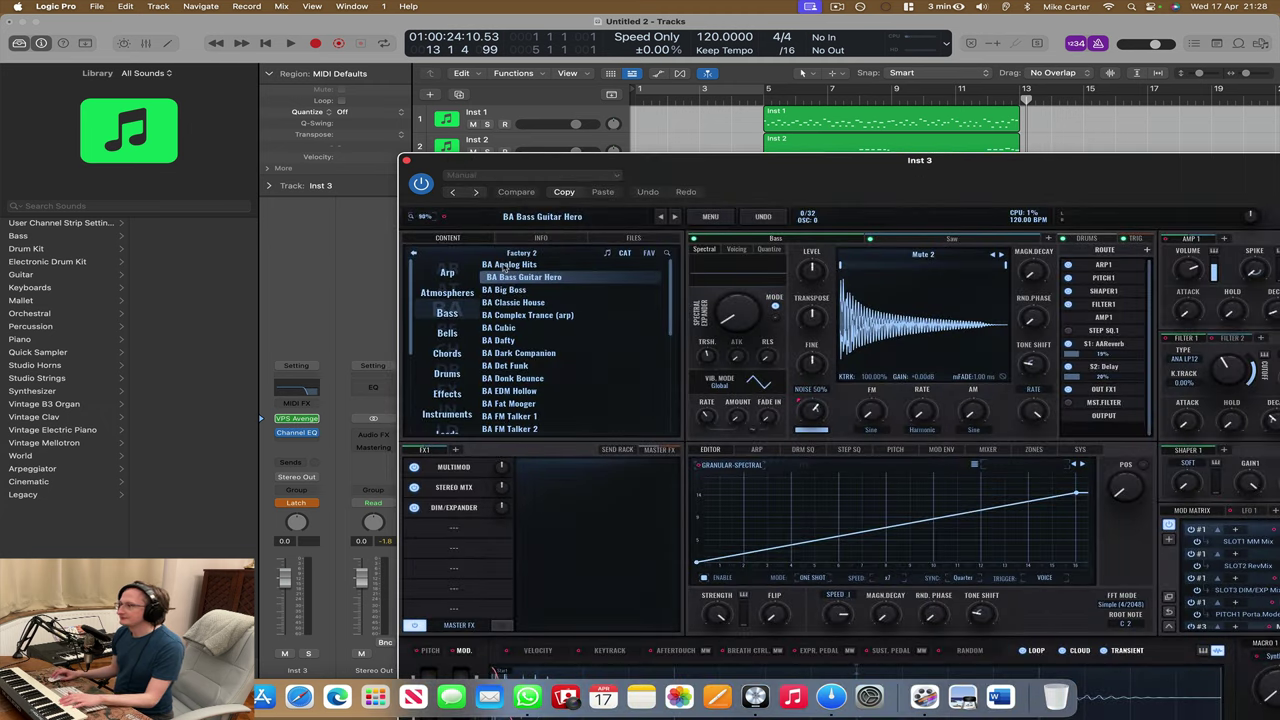
pyautogui.click(518, 291)
pyautogui.click(519, 303)
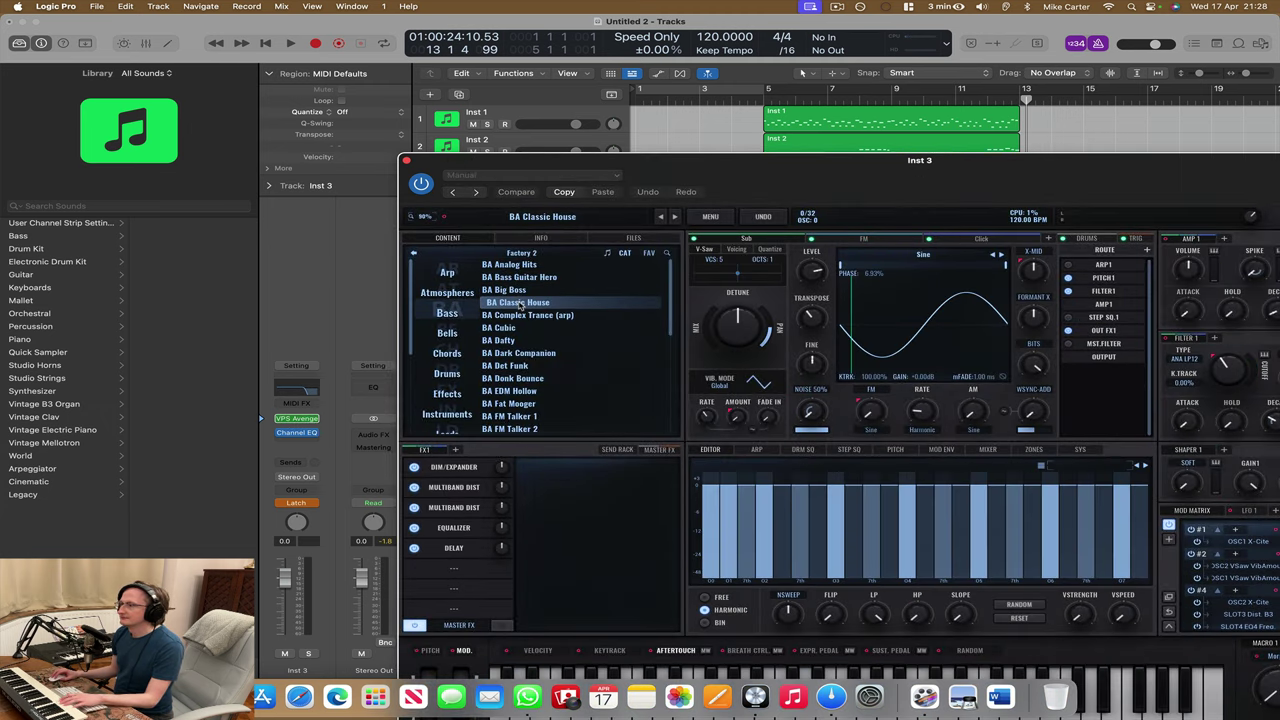
pyautogui.click(406, 160)
# - Record an Inst 3 part at bar 13, copy the region to bar 17, and add Inst 4
pyautogui.hscroll(4, 900, 180)
pyautogui.click(828, 96)
pyautogui.press('space')
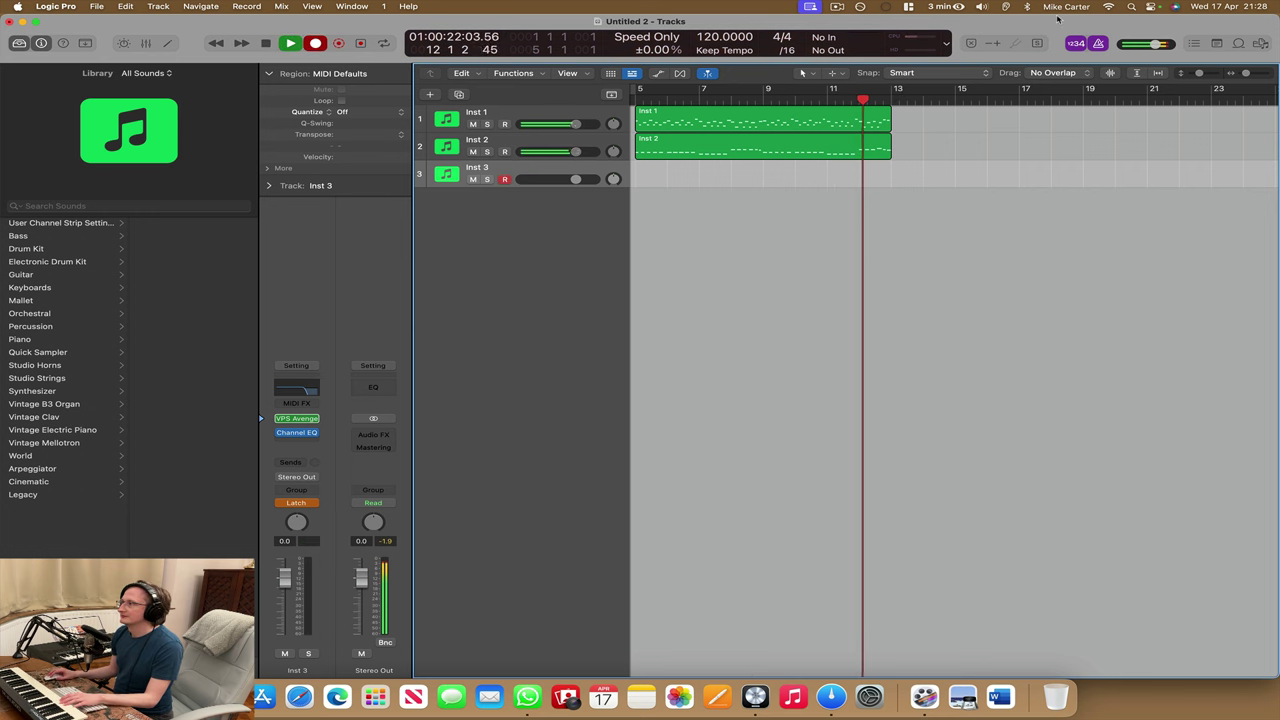
pyautogui.press('r')
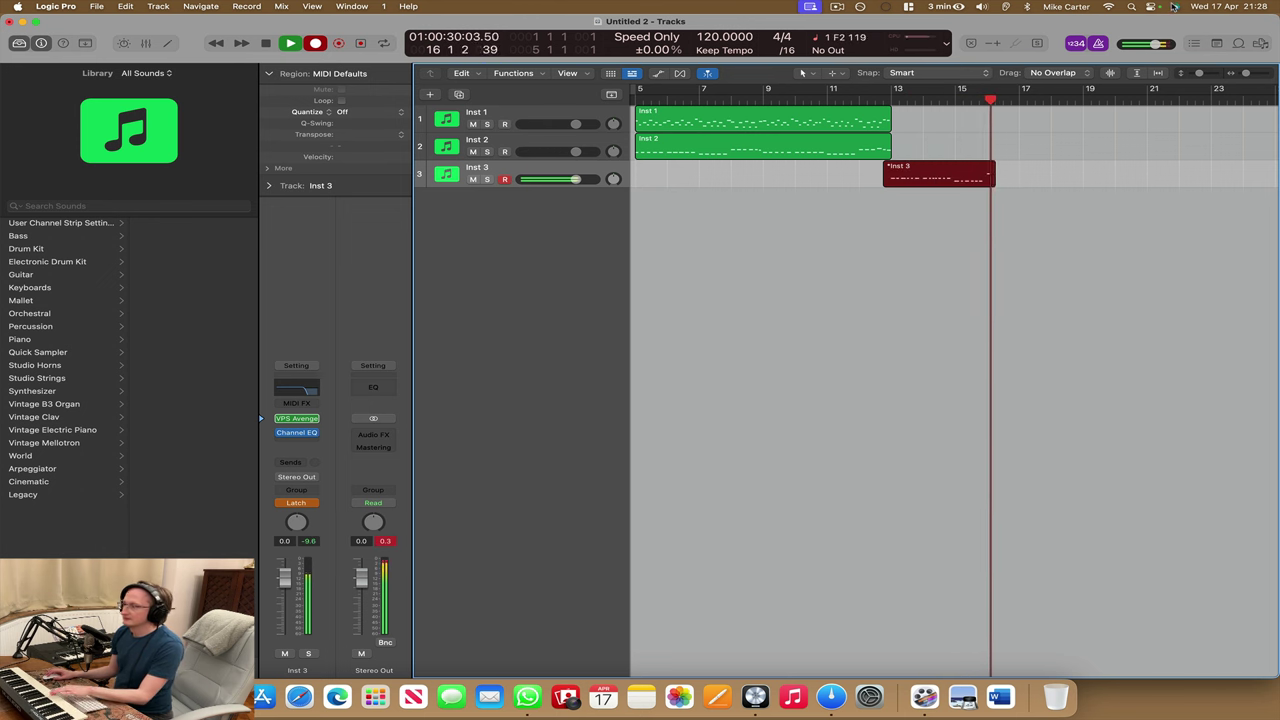
pyautogui.press('space')
pyautogui.moveTo(952, 178); pyautogui.dragTo(1080, 177)
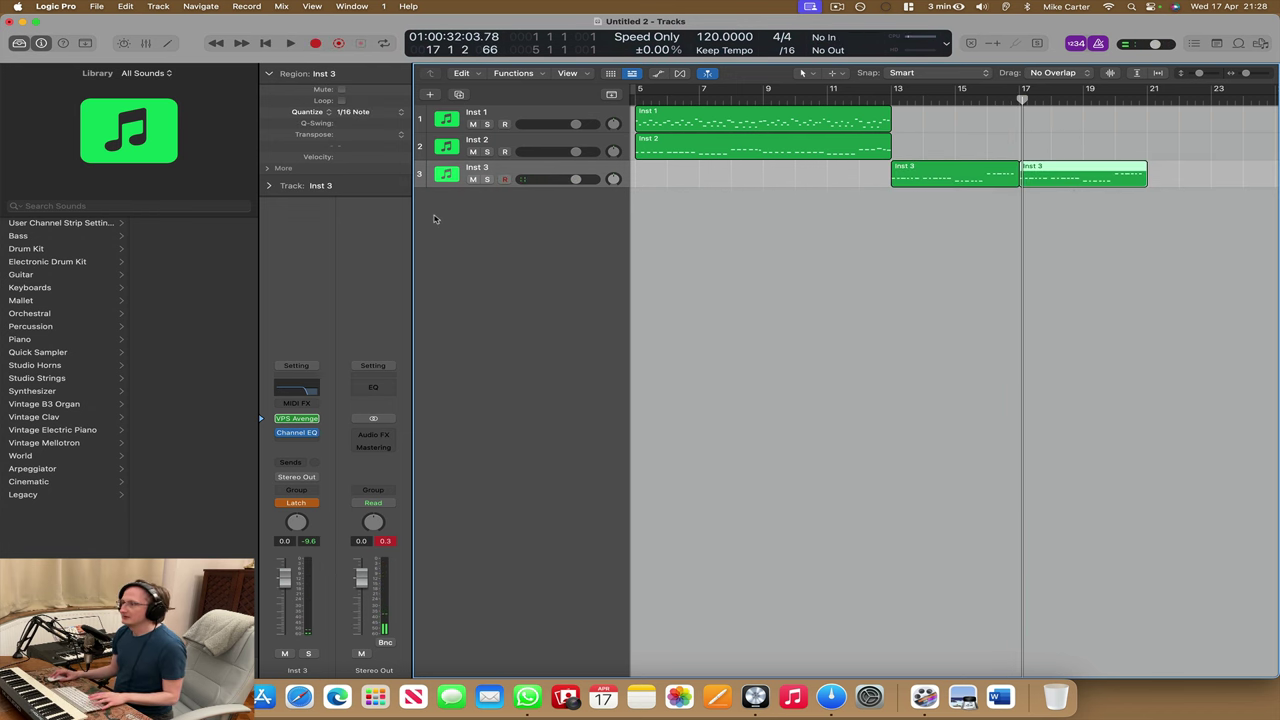
pyautogui.doubleClick(434, 219)
# - Initialize Inst 4's Avenger and load the Euro Tek drum kit from the Factory folder
pyautogui.click(296, 421)
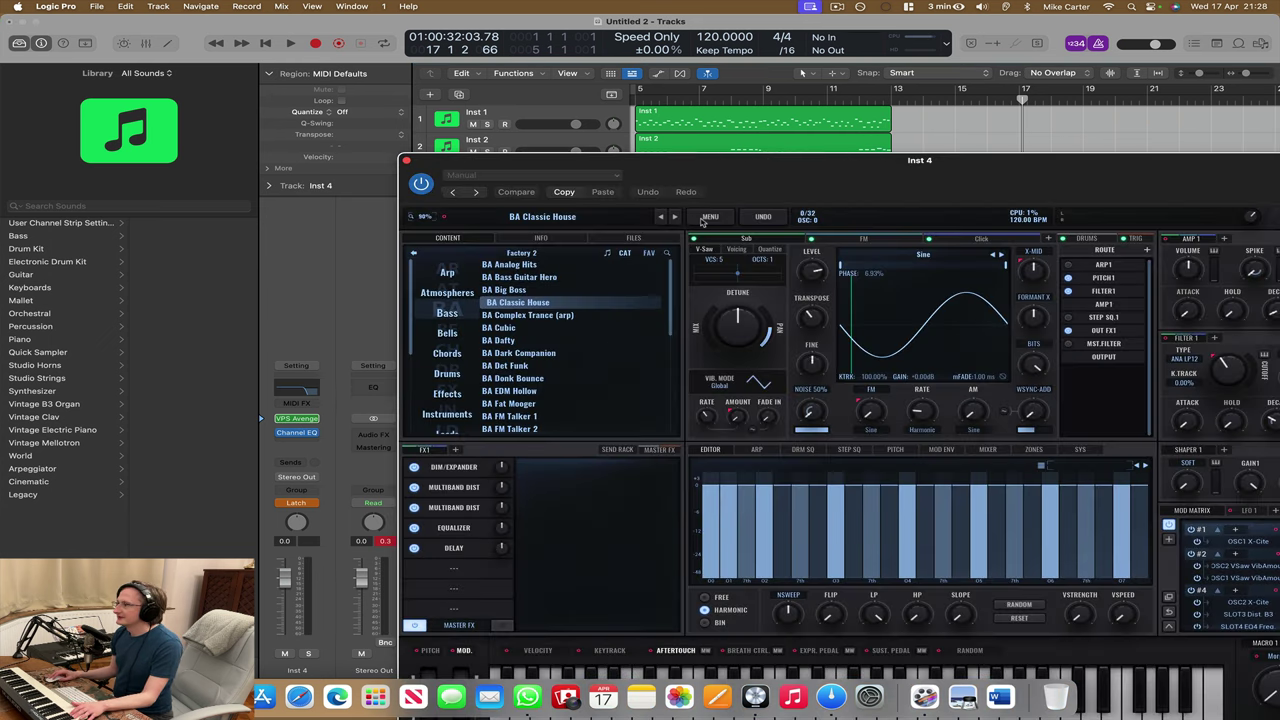
pyautogui.click(712, 273)
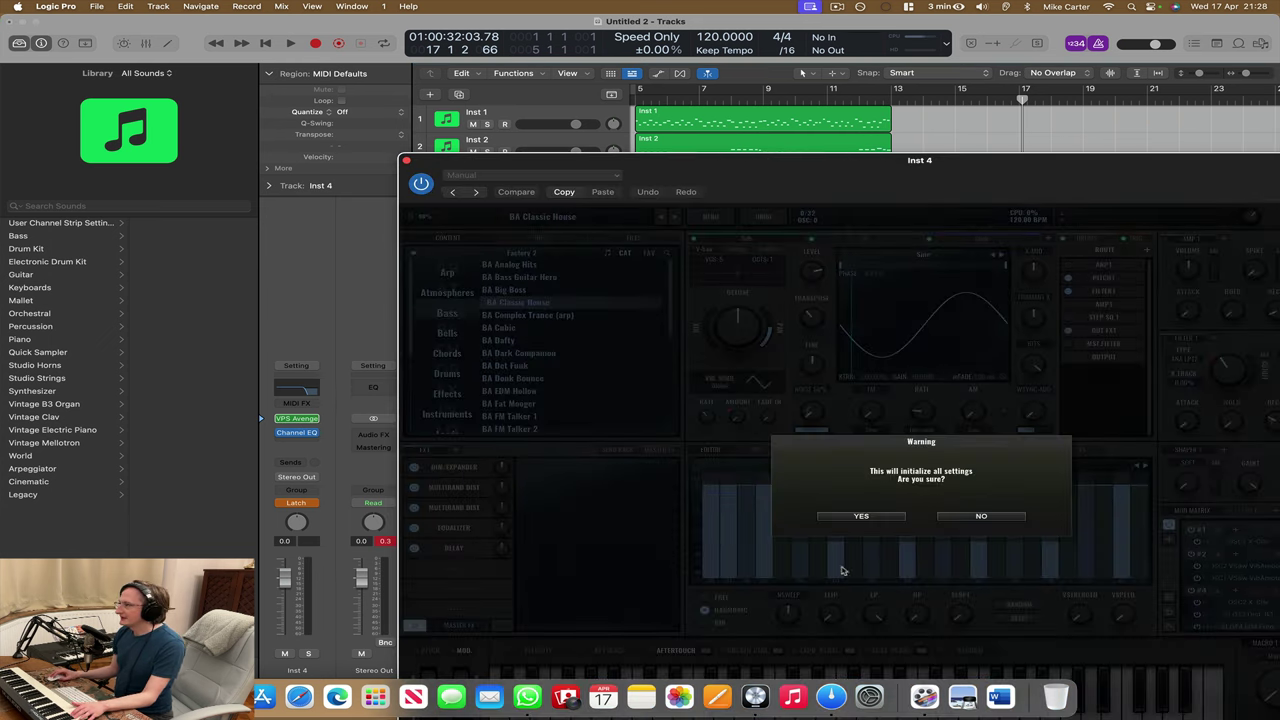
pyautogui.press('Return')
pyautogui.click(1085, 239)
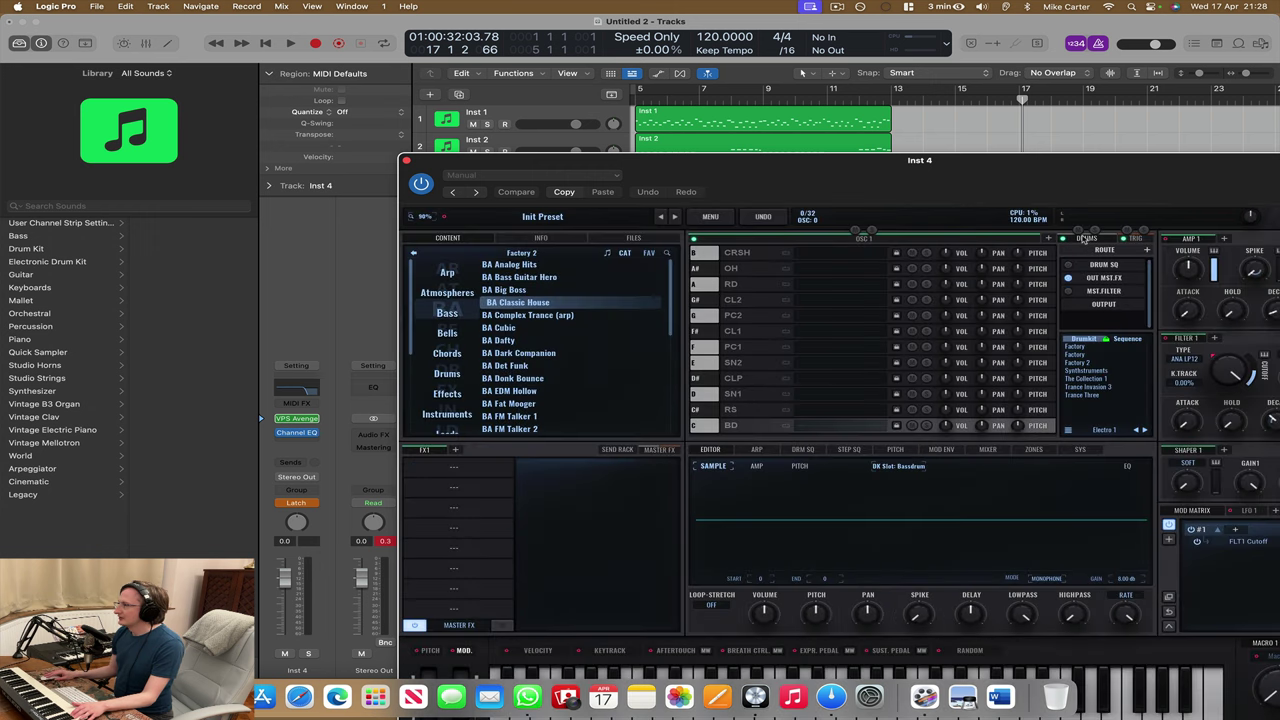
pyautogui.click(1085, 363)
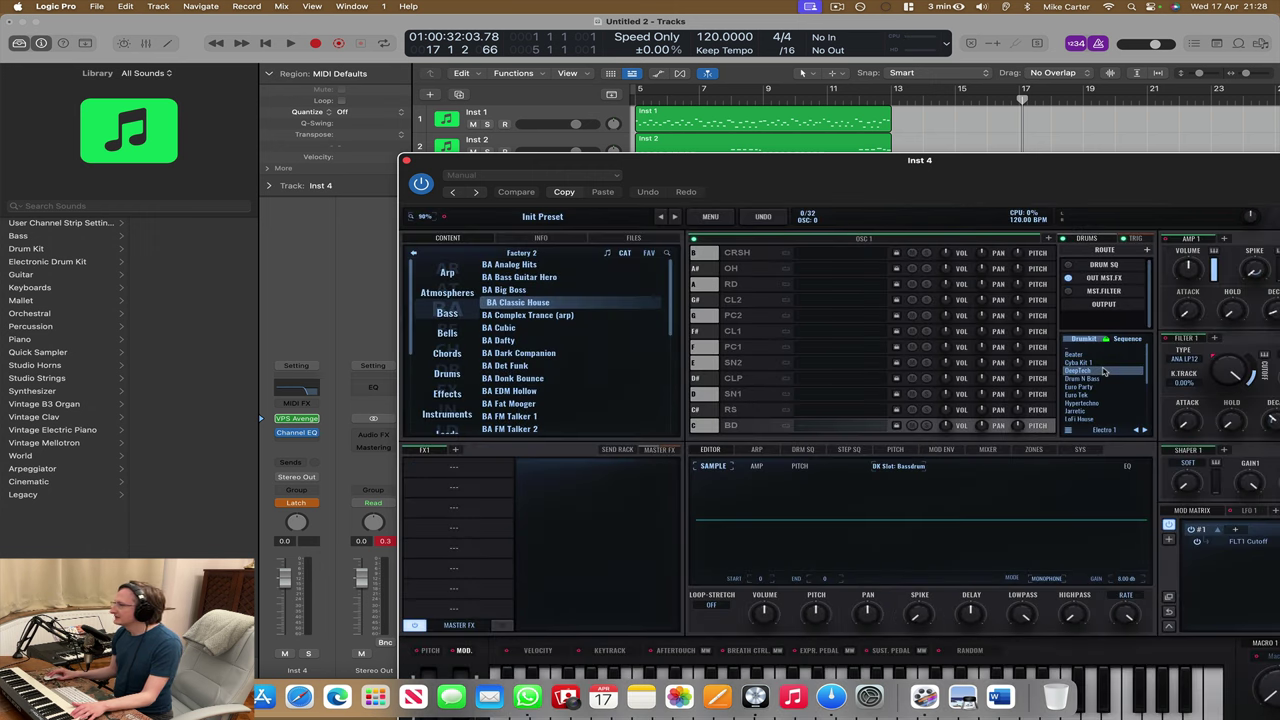
pyautogui.click(1104, 371)
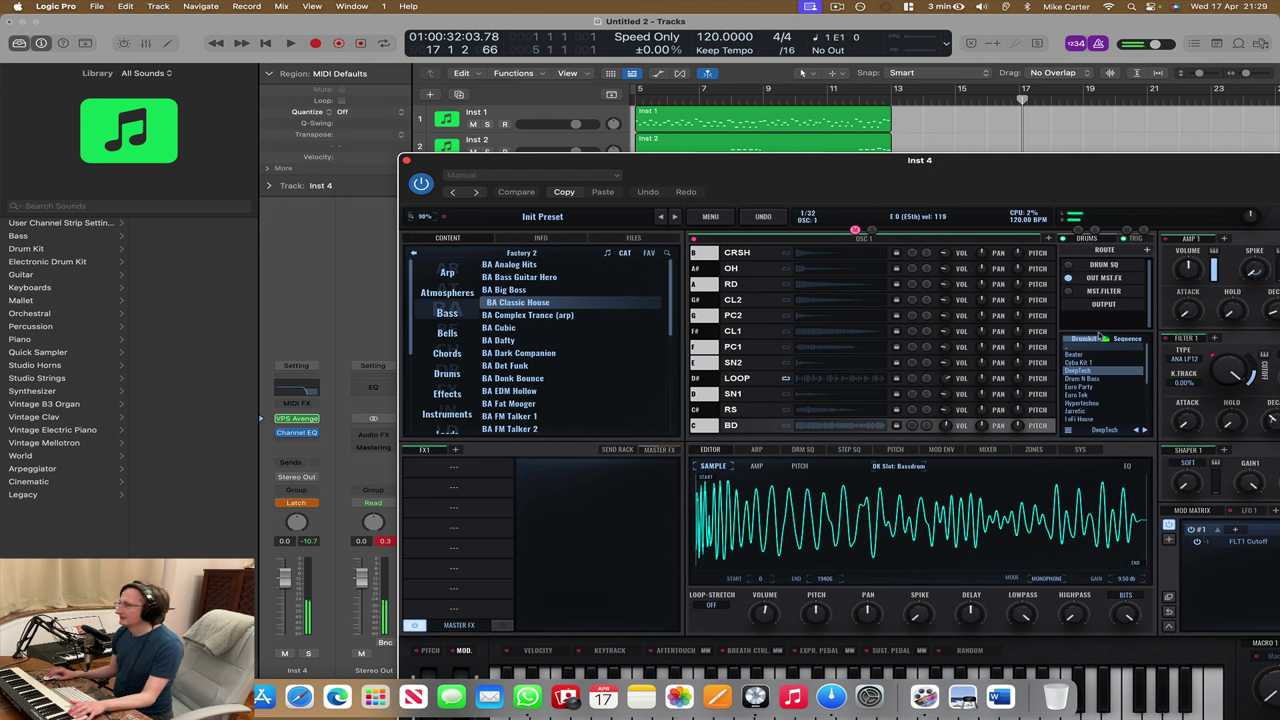
pyautogui.click(1098, 394)
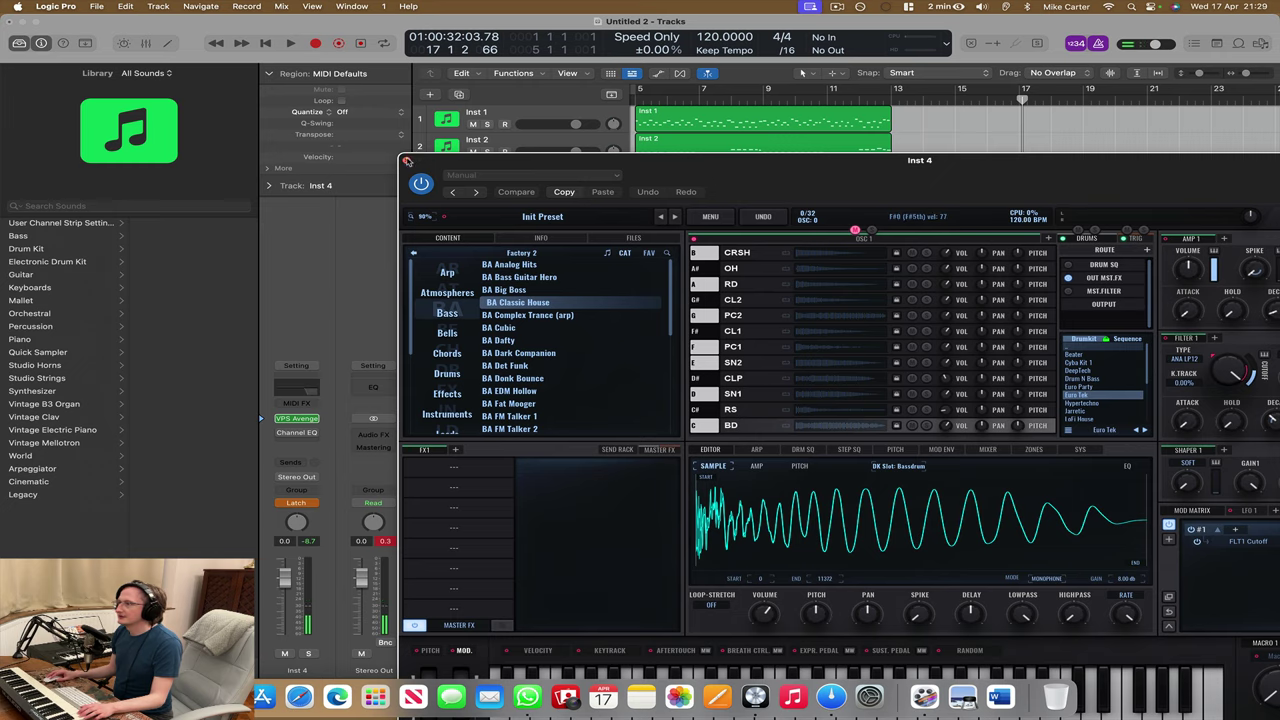
# - Record a drum part on Inst 4 at bar 13 and loop the region out to bar 21
pyautogui.click(407, 161)
pyautogui.click(835, 107)
pyautogui.click(290, 43)
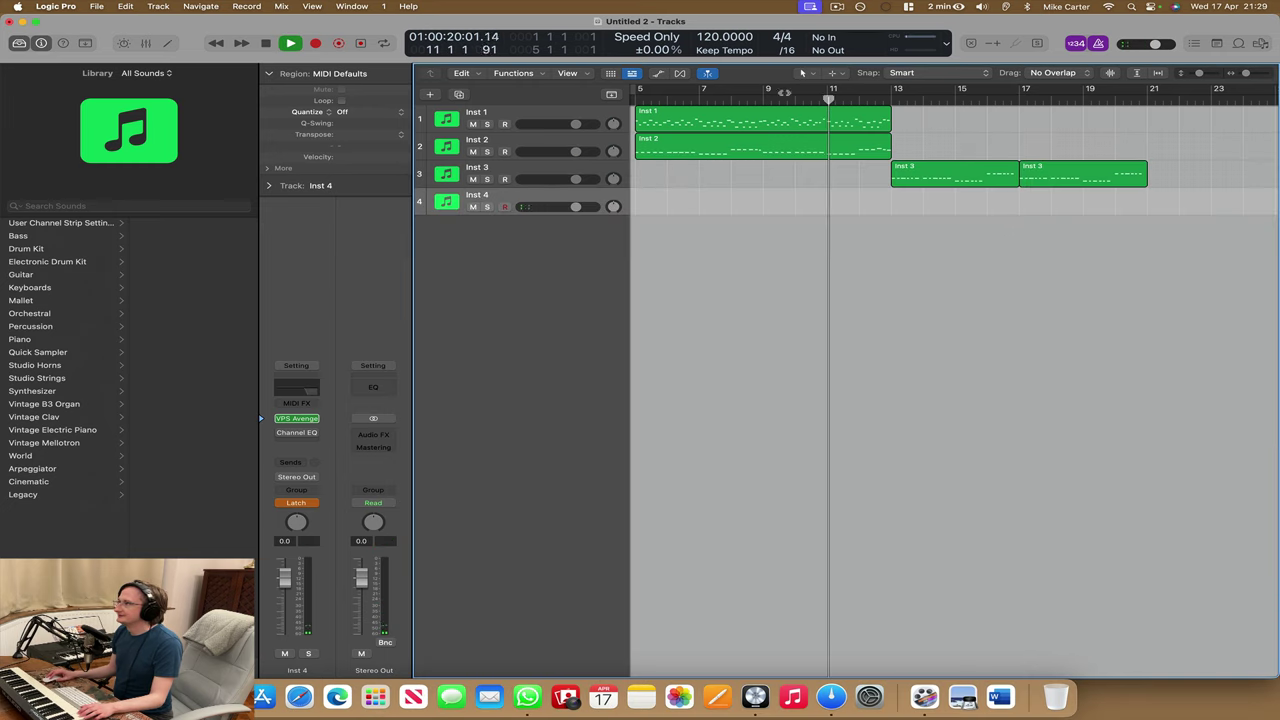
pyautogui.click(316, 44)
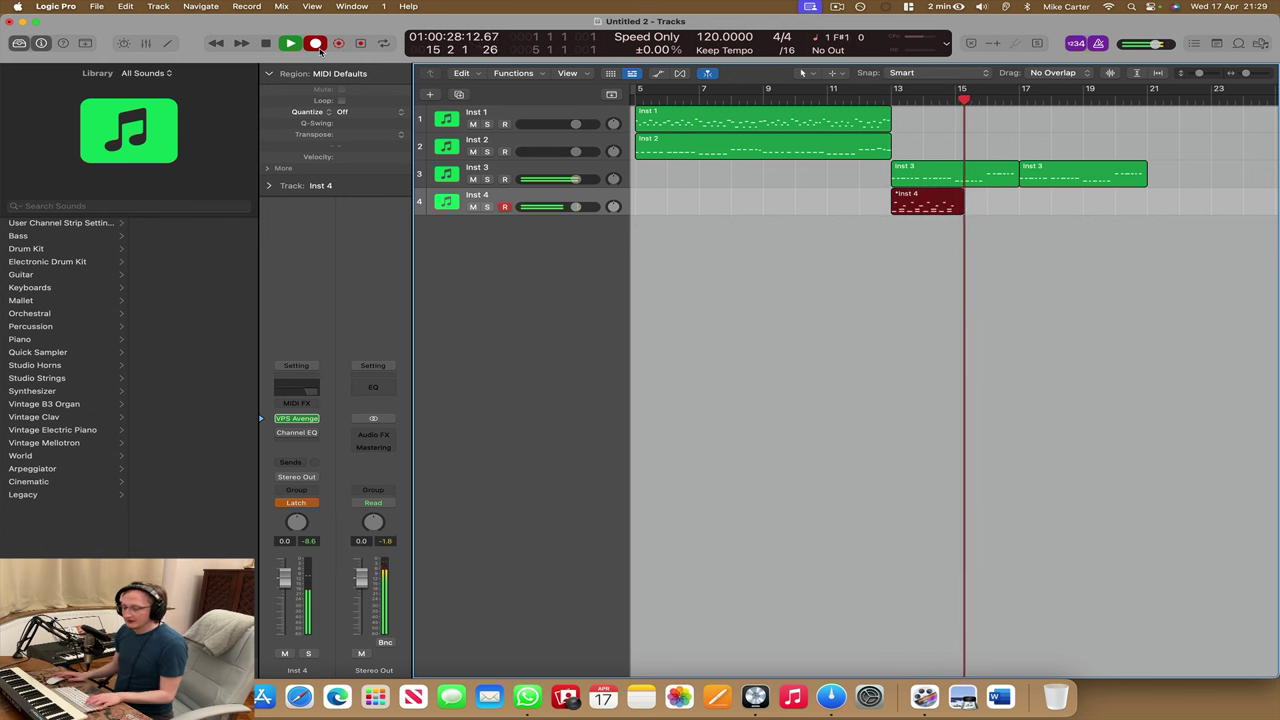
pyautogui.press('space')
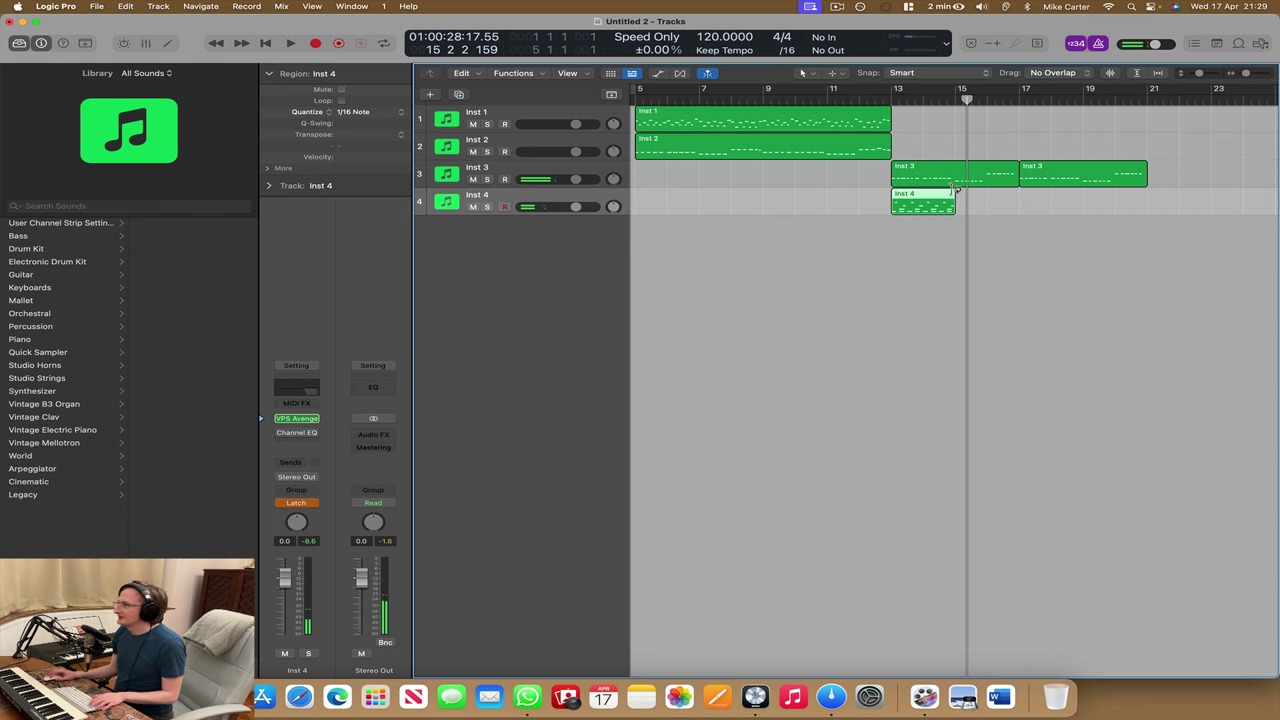
pyautogui.moveTo(956, 190); pyautogui.dragTo(1090, 175)
# - Set Inst 4 to Read automation, switch to the Hypertechno kit, and lower its fader to about -2 dB
pyautogui.press('space')
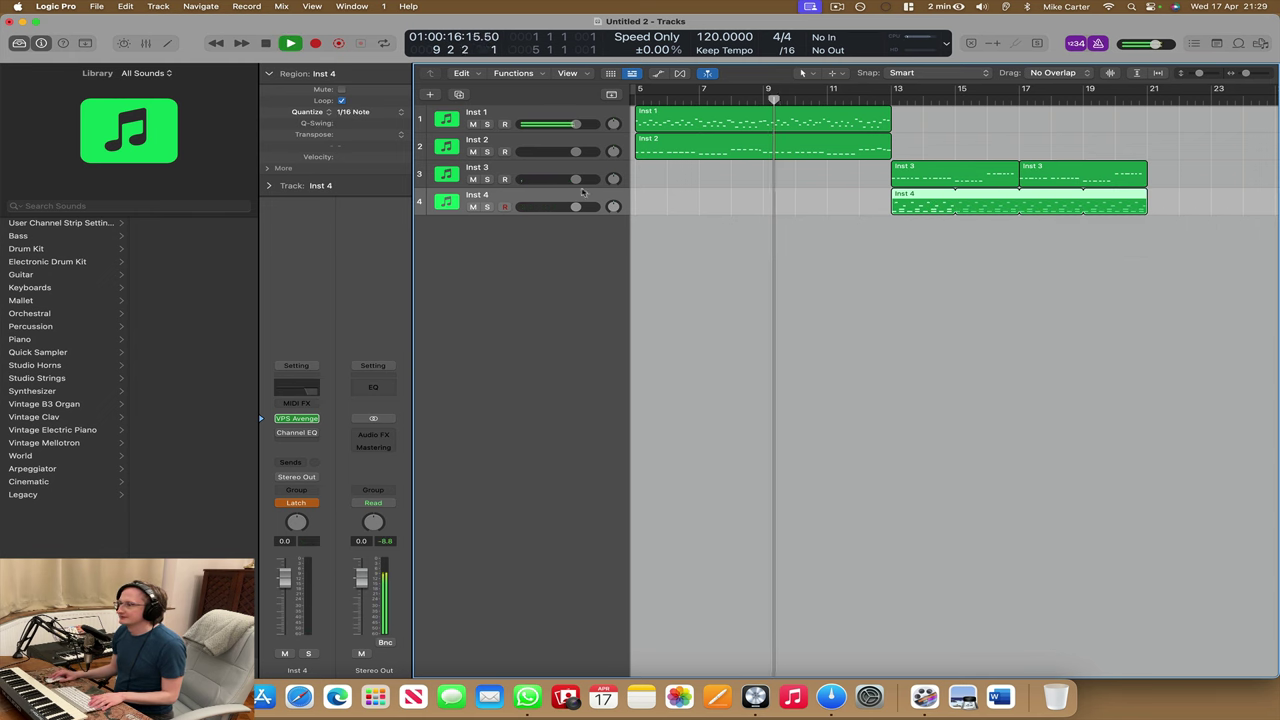
pyautogui.click(296, 419)
pyautogui.click(296, 502)
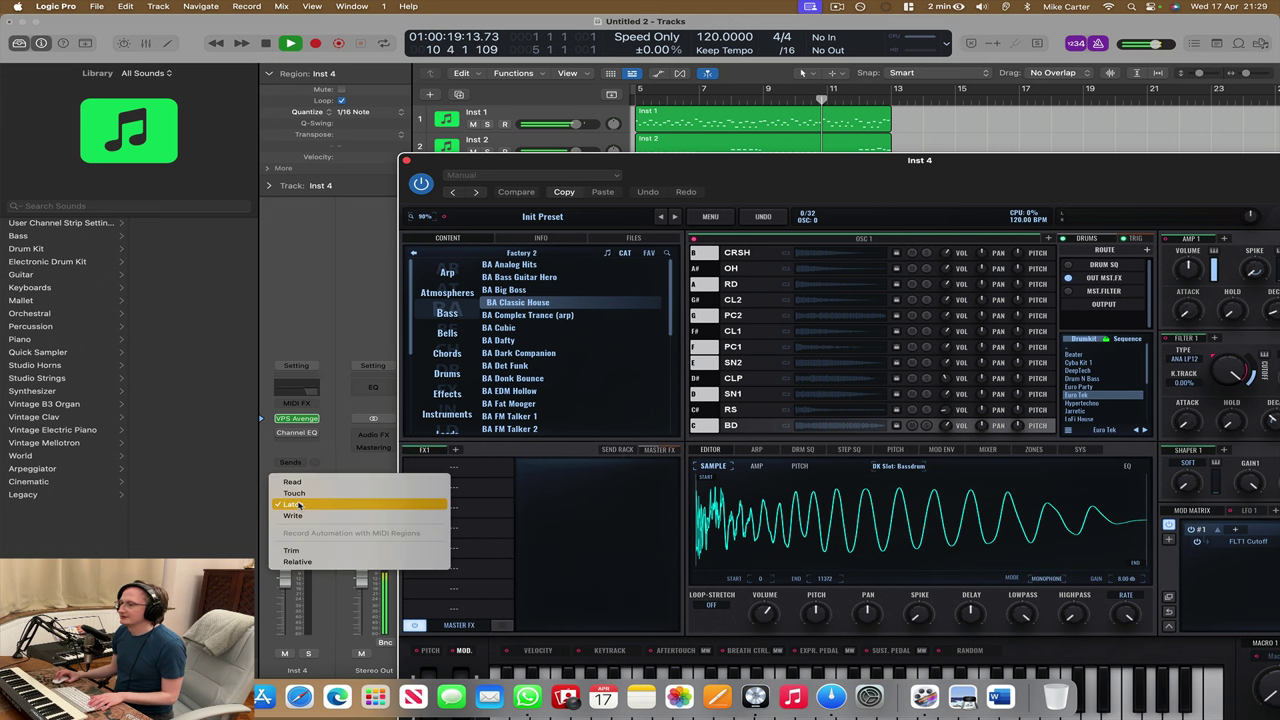
pyautogui.click(292, 488)
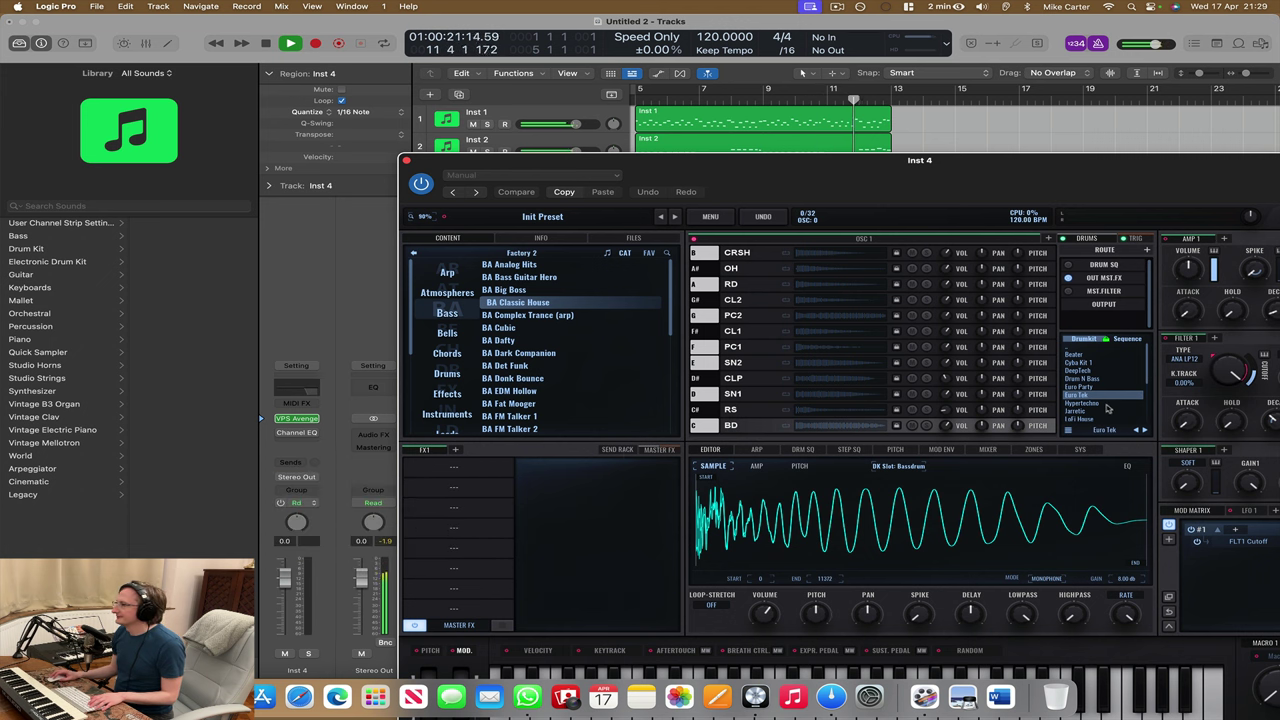
pyautogui.click(1107, 404)
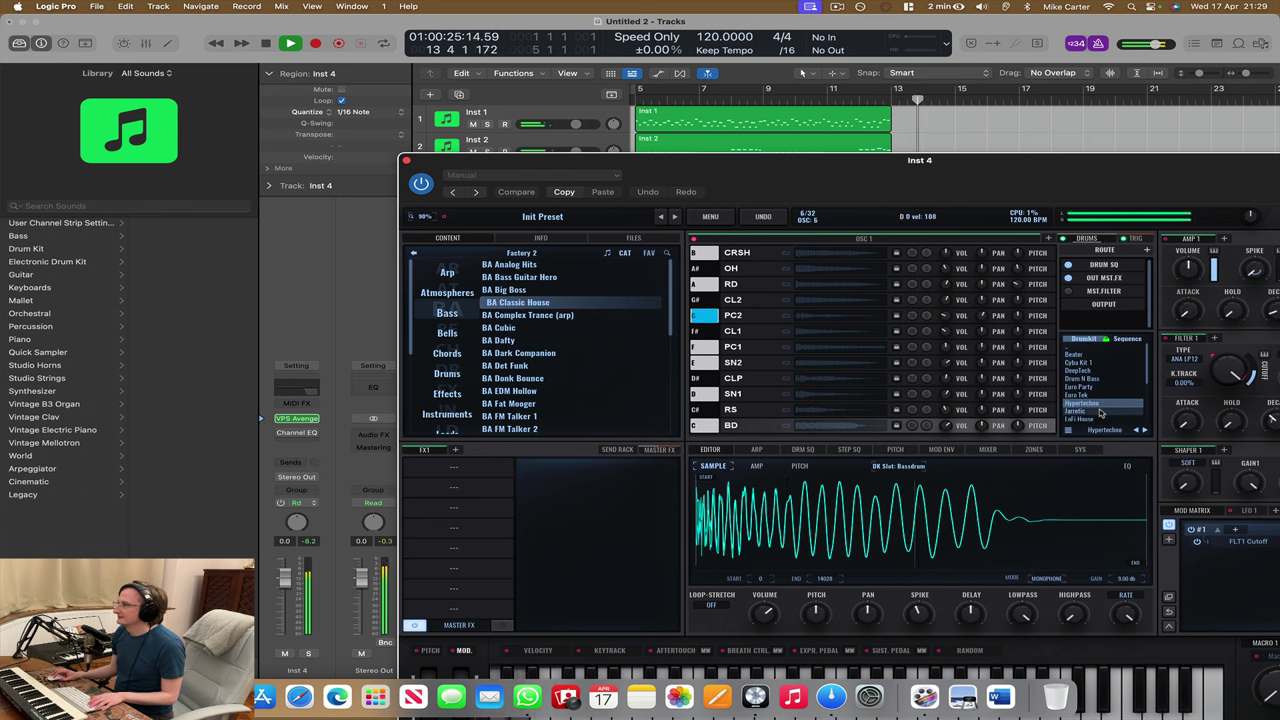
pyautogui.click(409, 162)
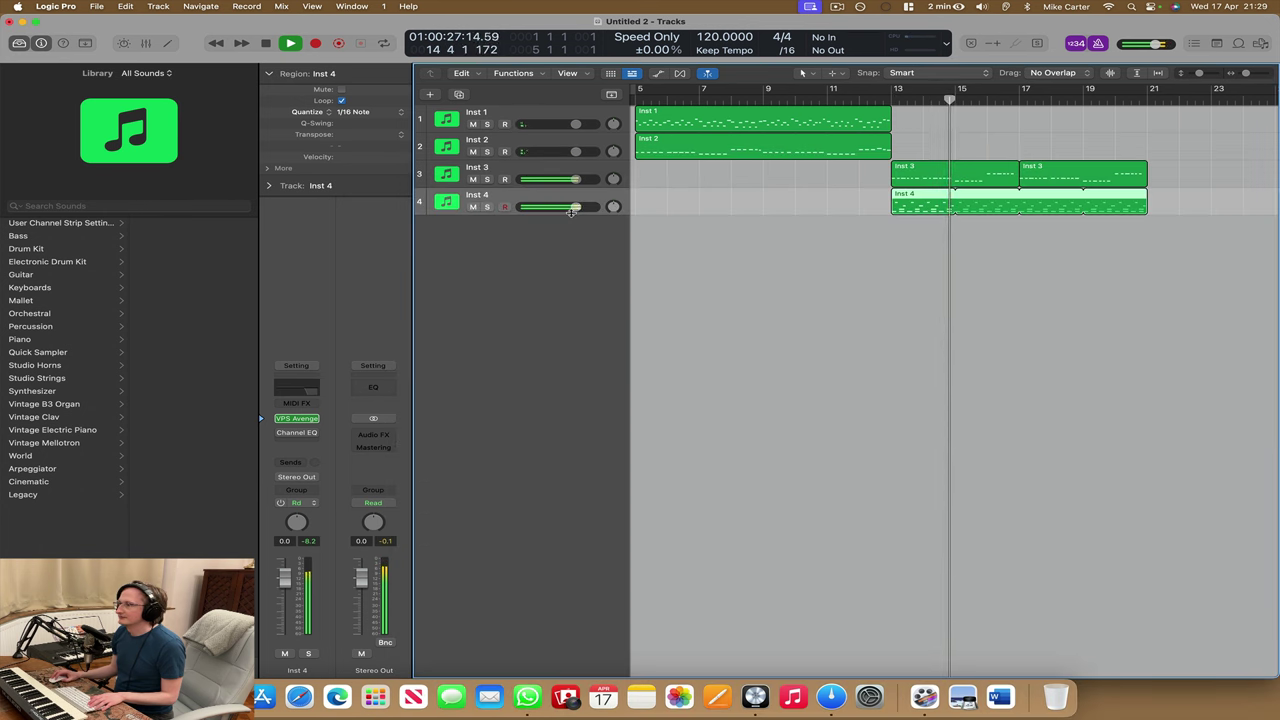
pyautogui.moveTo(575, 206); pyautogui.dragTo(567, 207)
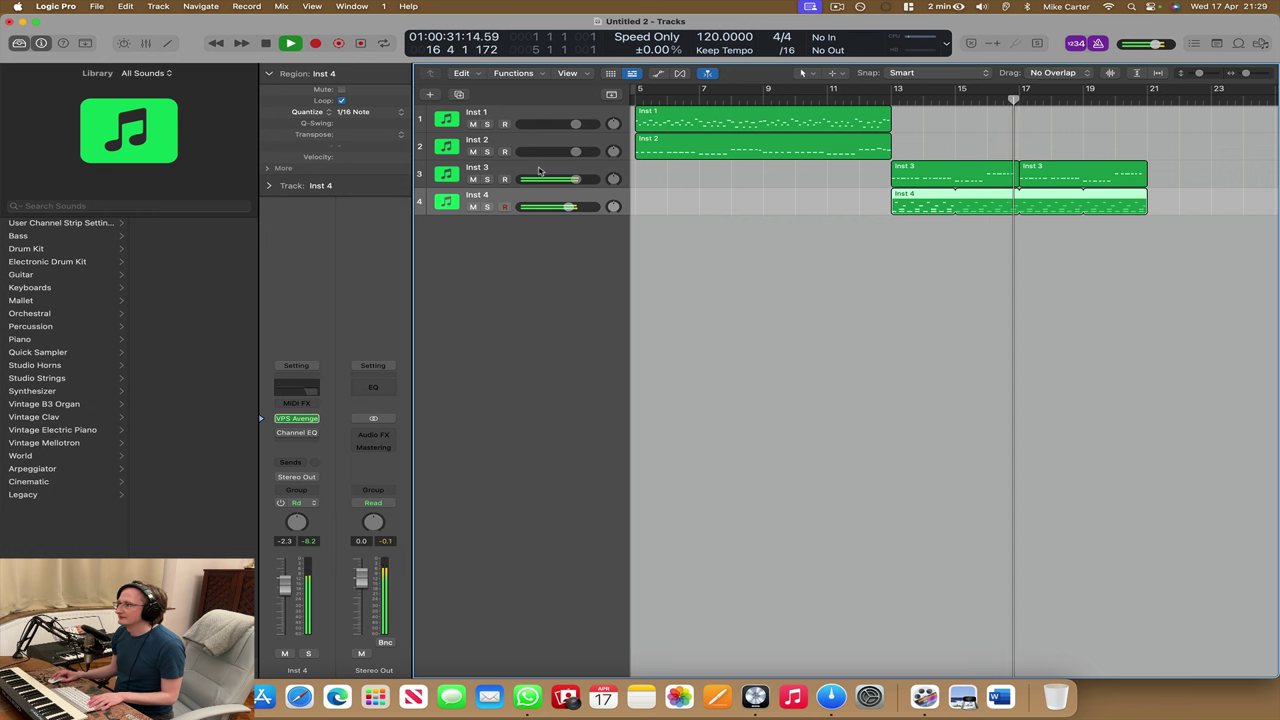
# - Insert Waves CLA Epic (s) after Inst 3's Channel EQ and audition it from bar 13
pyautogui.click(540, 177)
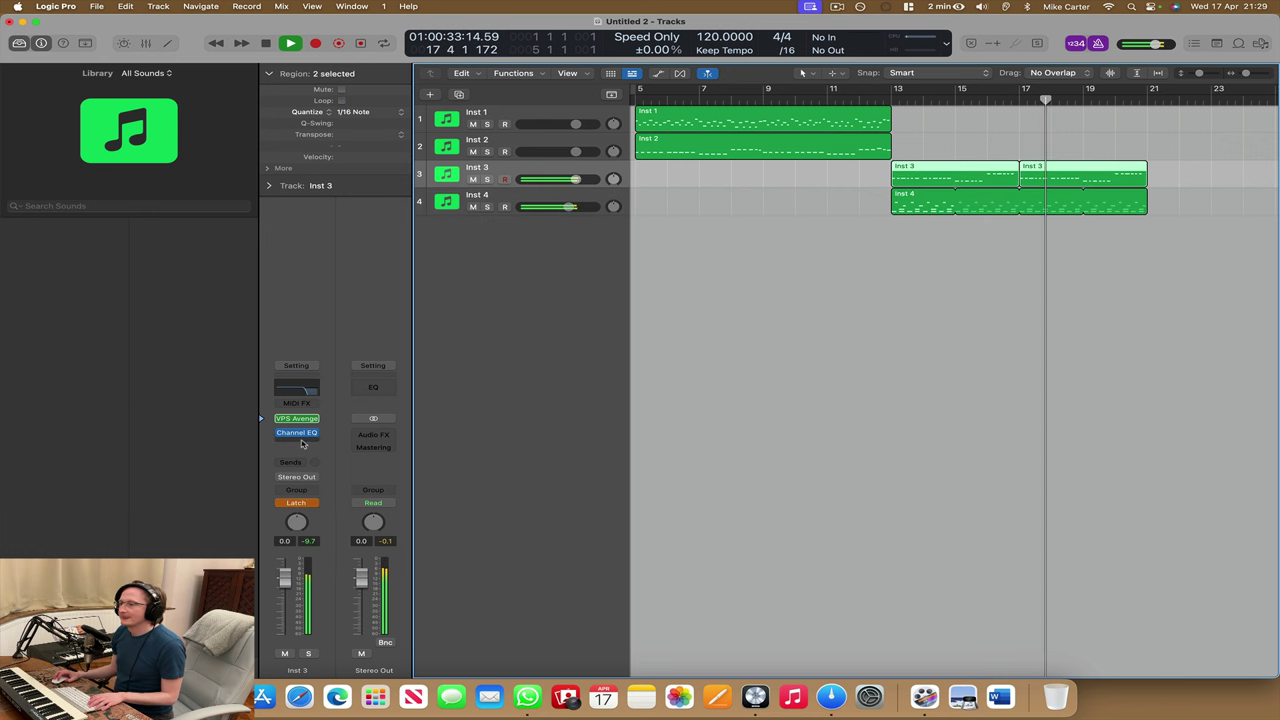
pyautogui.press('space')
pyautogui.click(300, 446)
pyautogui.moveTo(320, 666)
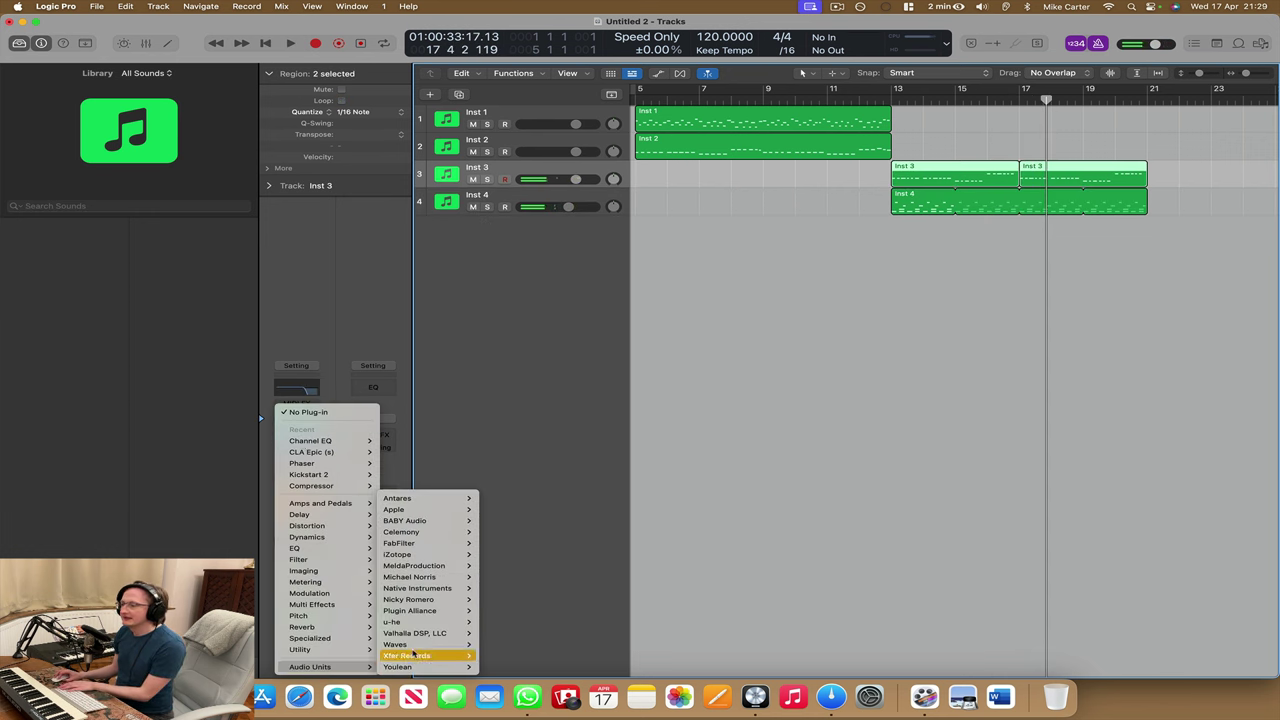
pyautogui.moveTo(445, 645)
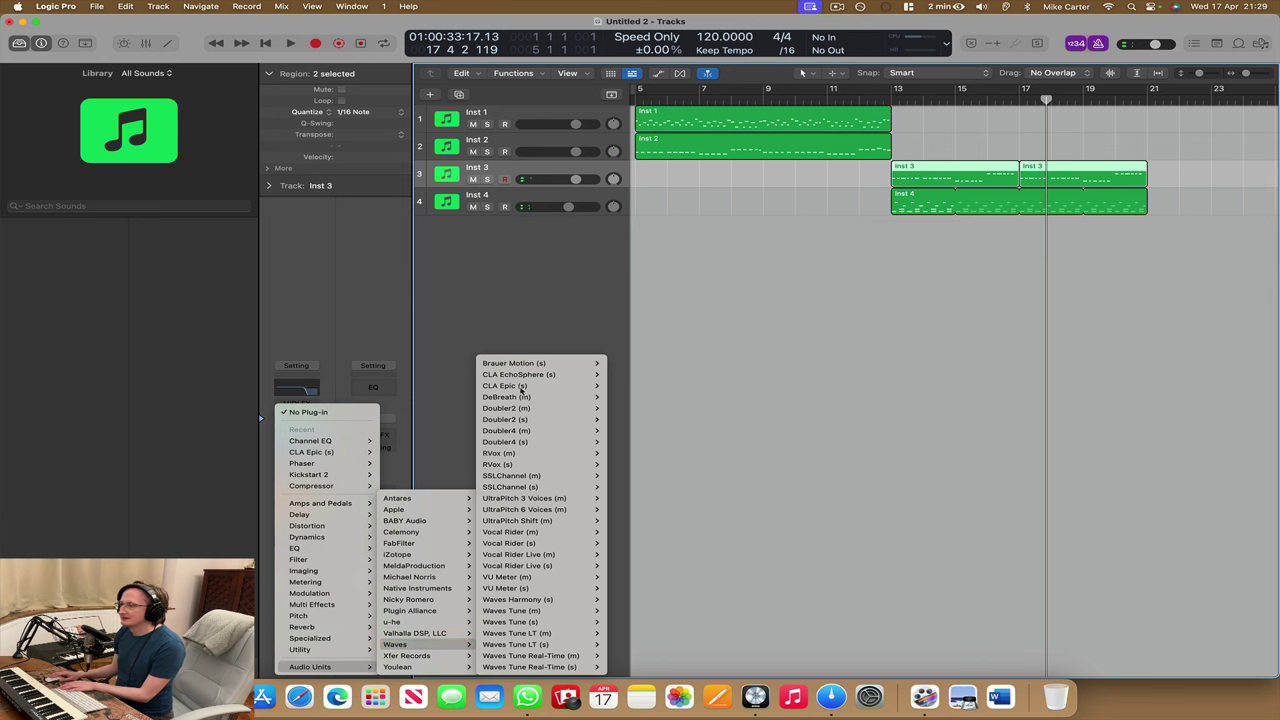
pyautogui.click(520, 386)
pyautogui.press('space')
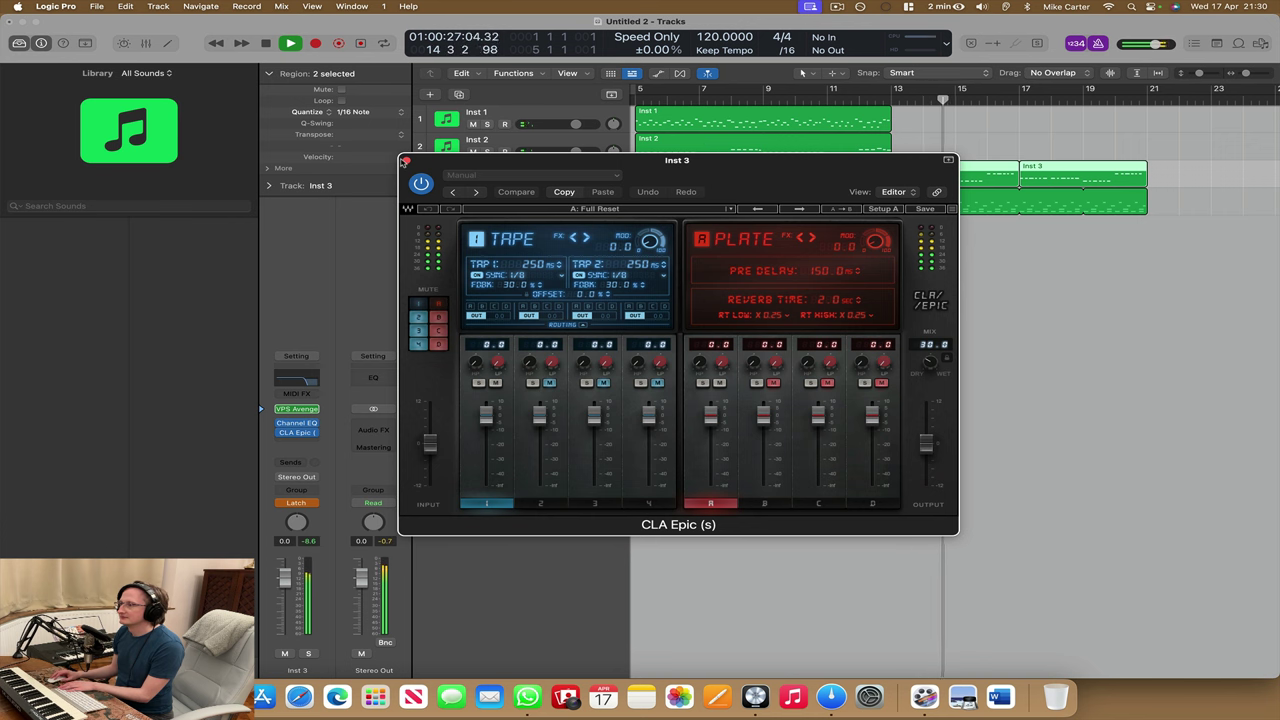
pyautogui.click(406, 161)
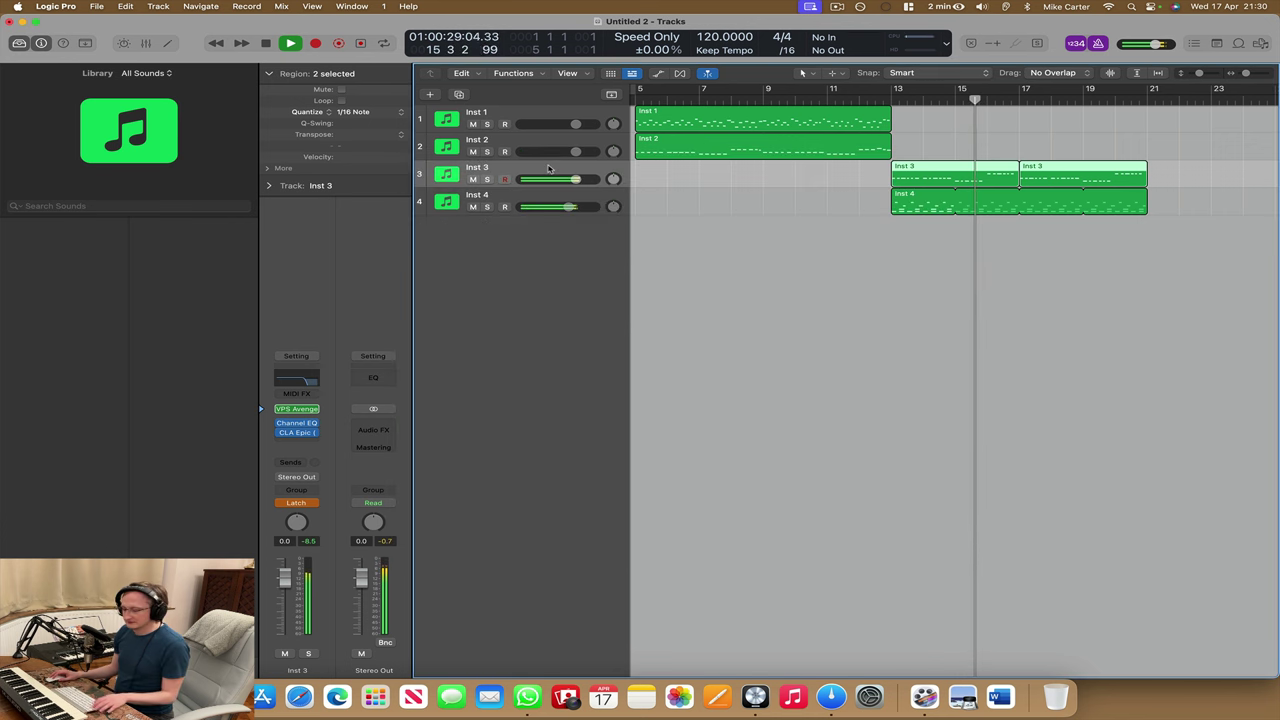
# - Duplicate Inst 3 as Inst 5 and try the Plucked PL Plucks (arp) preset in VPS Avenger
pyautogui.press('super+d')
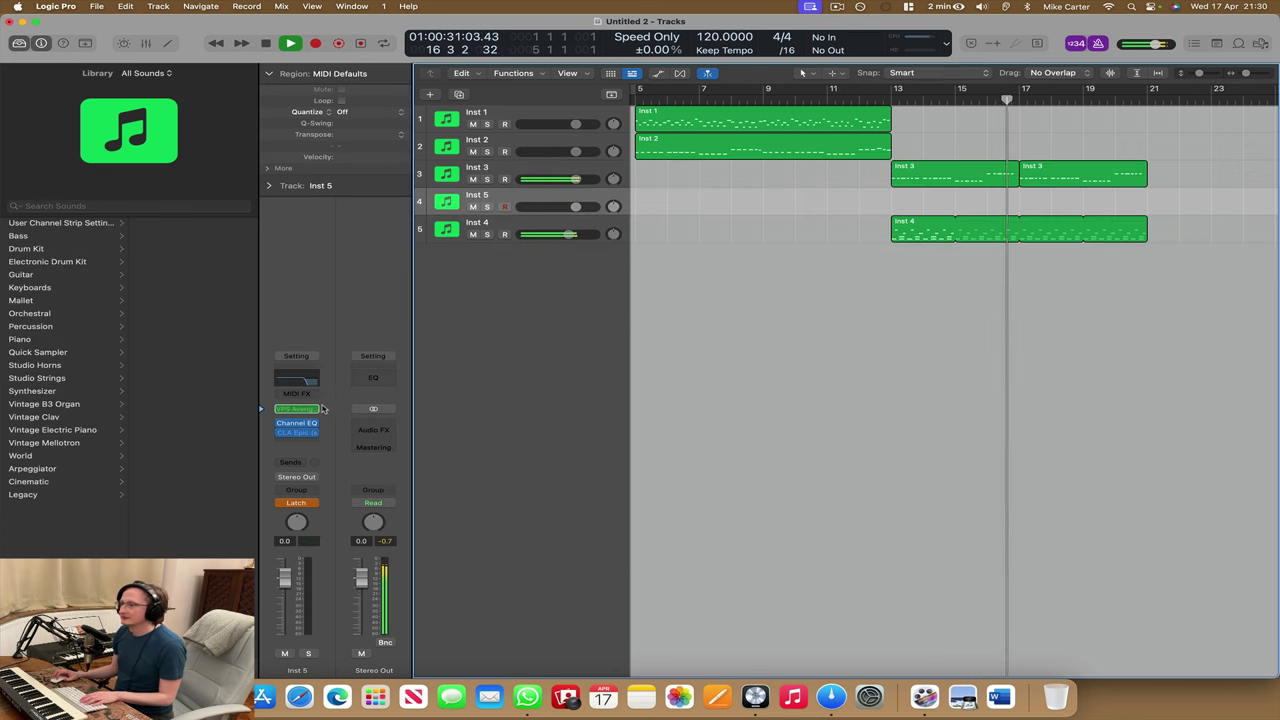
pyautogui.press('space')
pyautogui.click(305, 412)
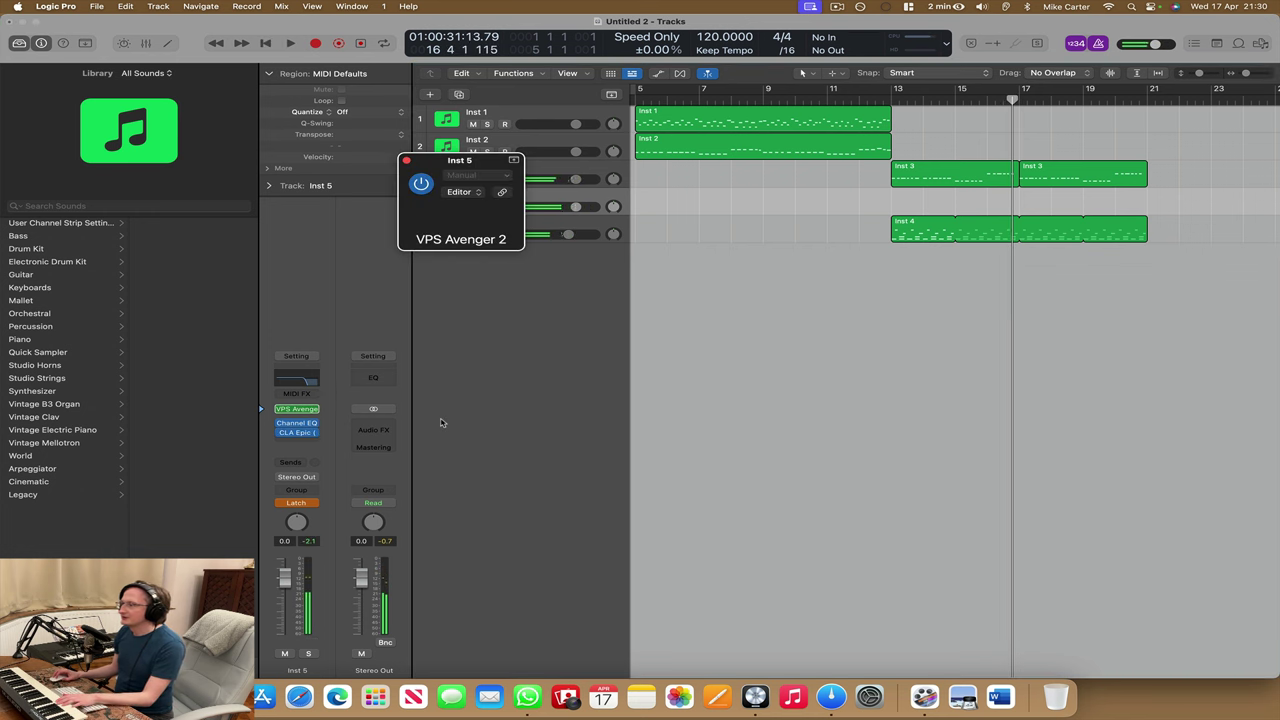
pyautogui.scroll(-5, 452, 384)
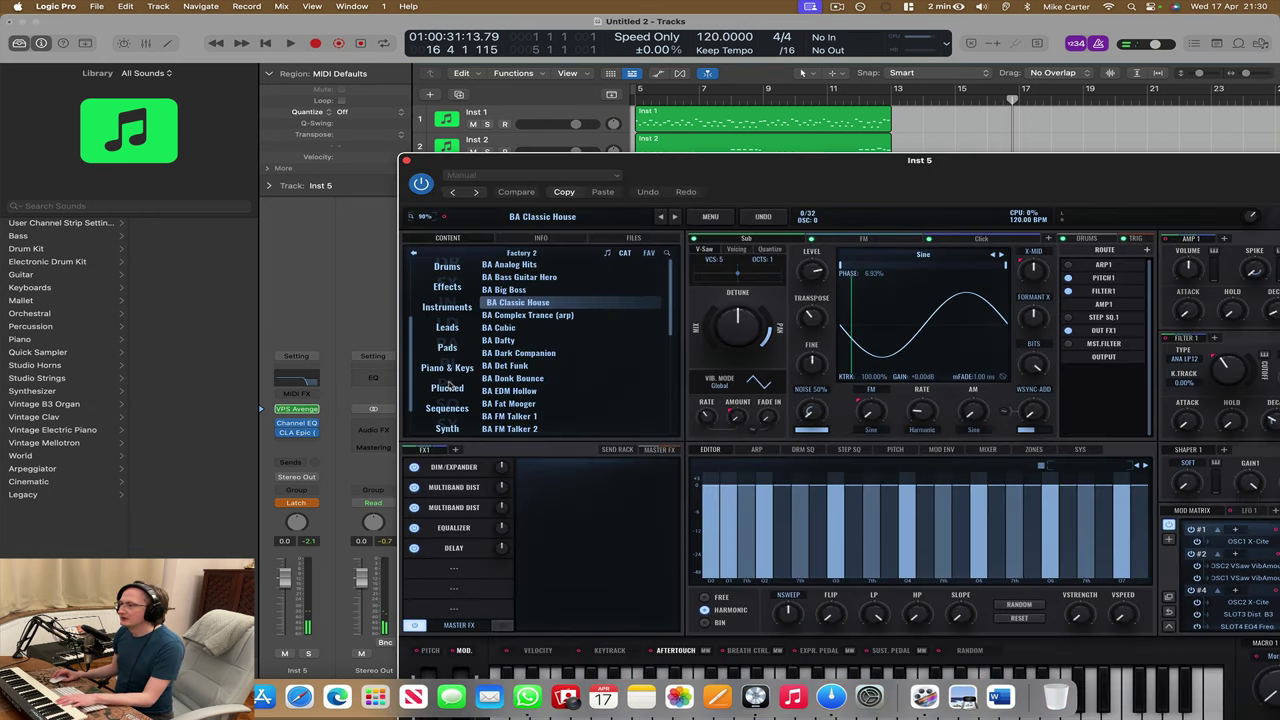
pyautogui.click(448, 388)
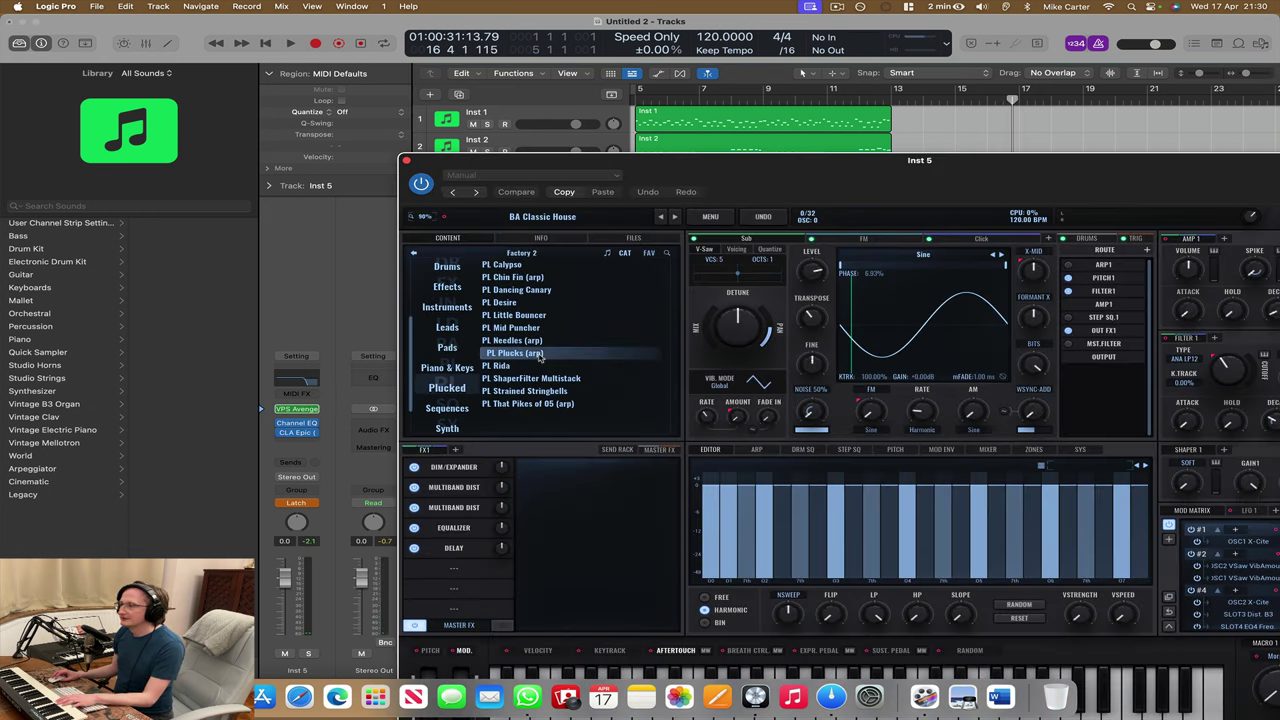
pyautogui.click(539, 355)
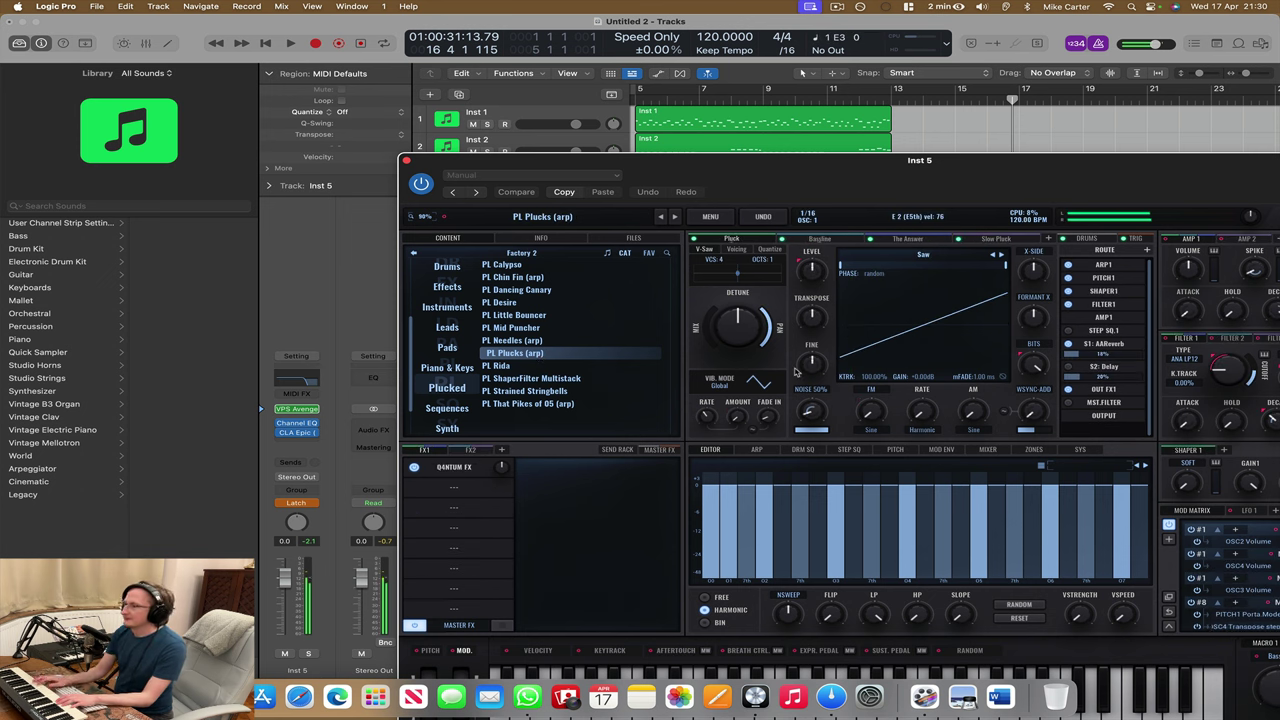
# - Load PL Duty from The Collection 1 on Inst 5, then play from around bar 12
pyautogui.scroll(-2, 432, 414)
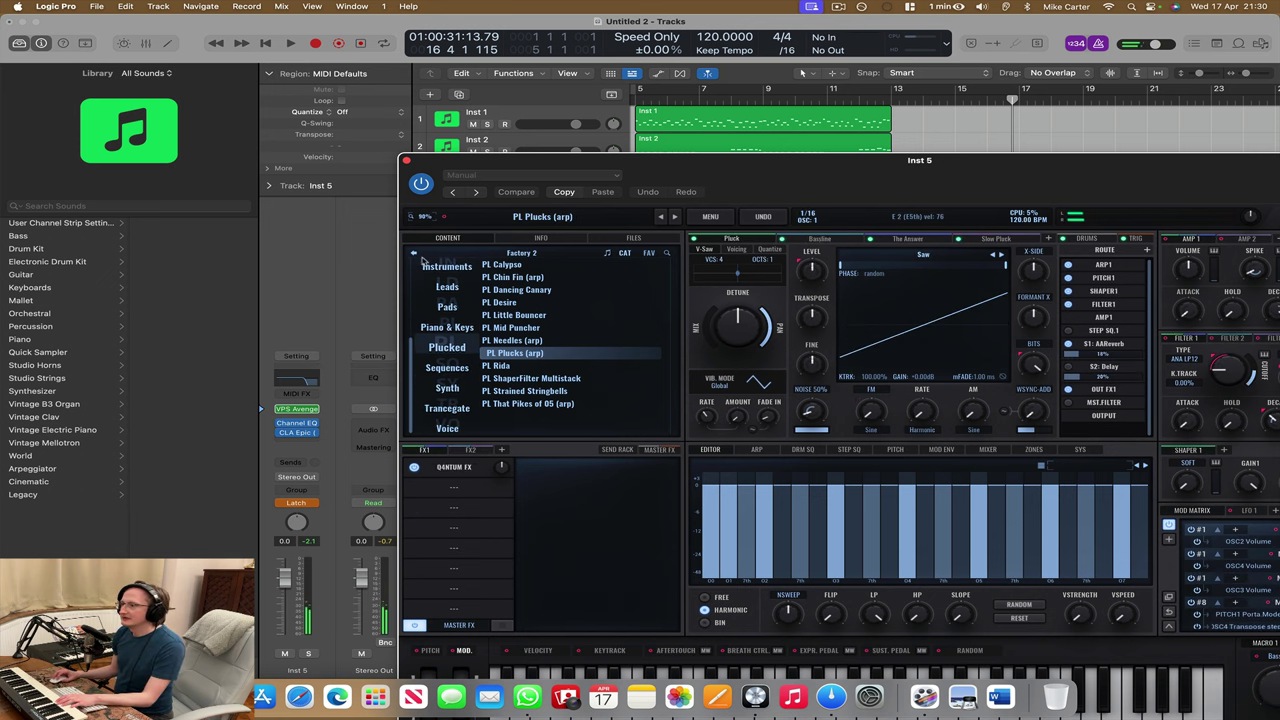
pyautogui.click(419, 257)
pyautogui.click(445, 330)
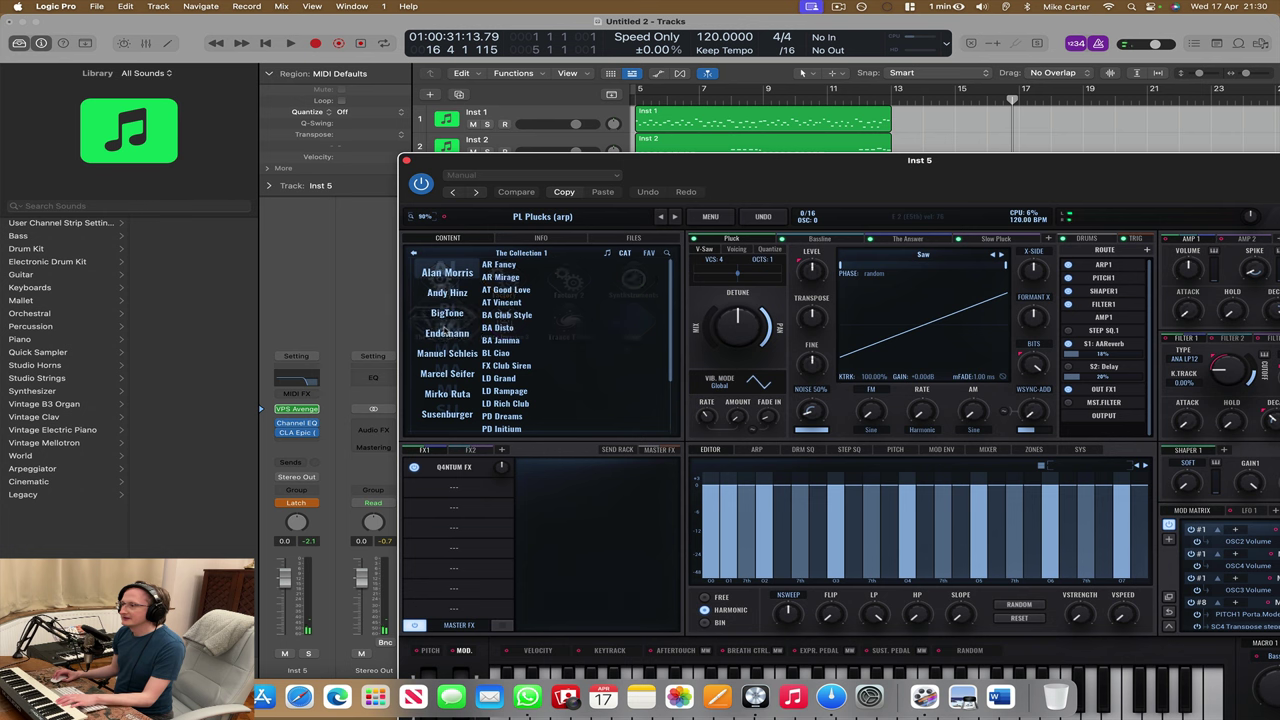
pyautogui.scroll(-3, 490, 380)
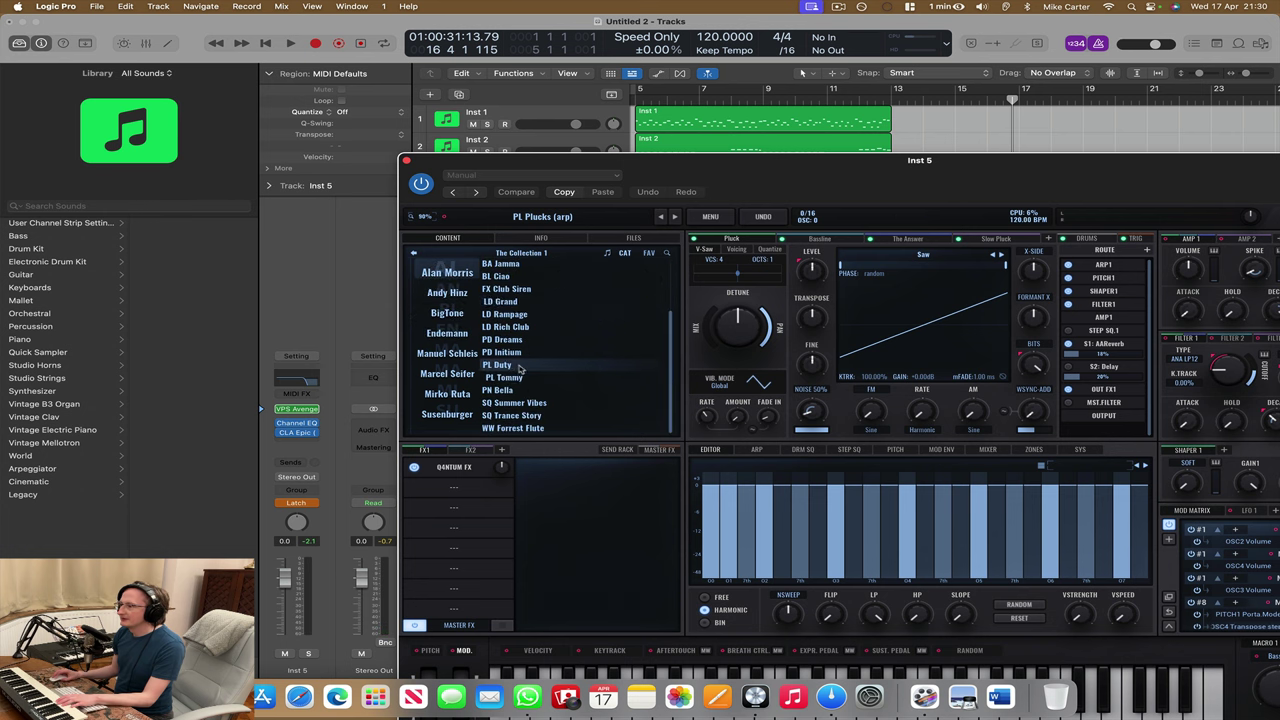
pyautogui.click(522, 366)
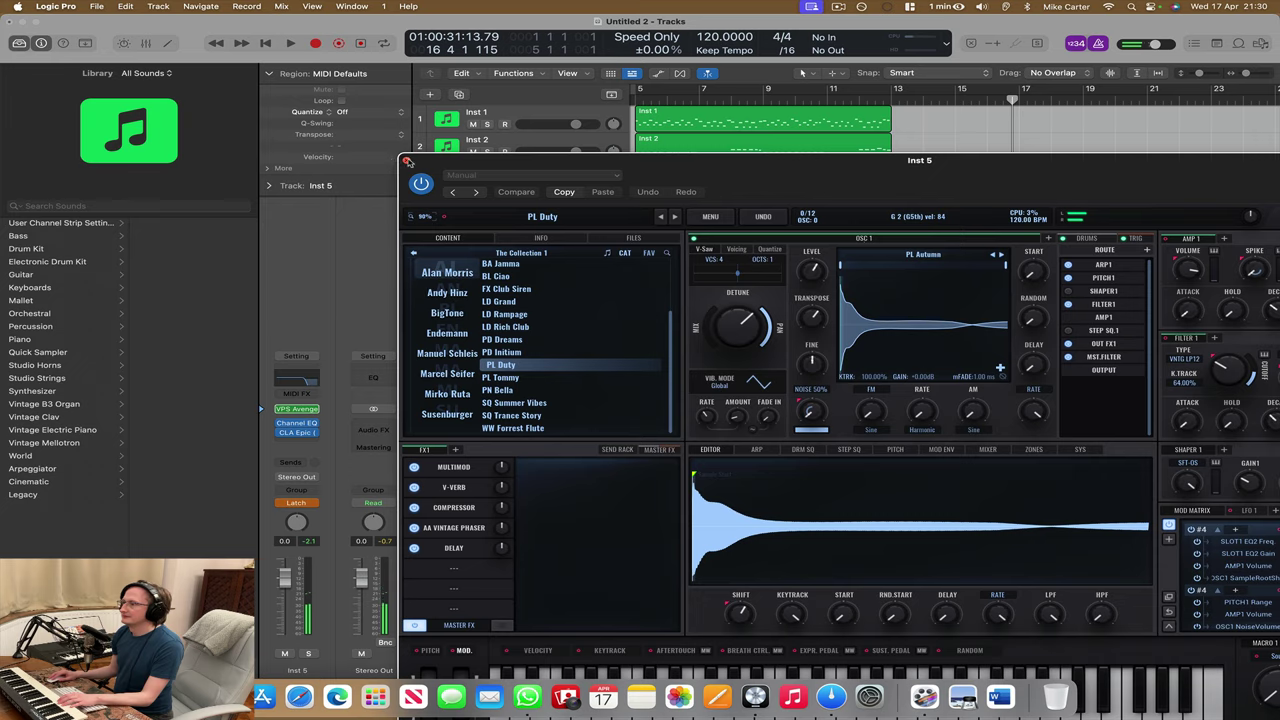
pyautogui.click(408, 161)
pyautogui.click(850, 100)
pyautogui.click(290, 43)
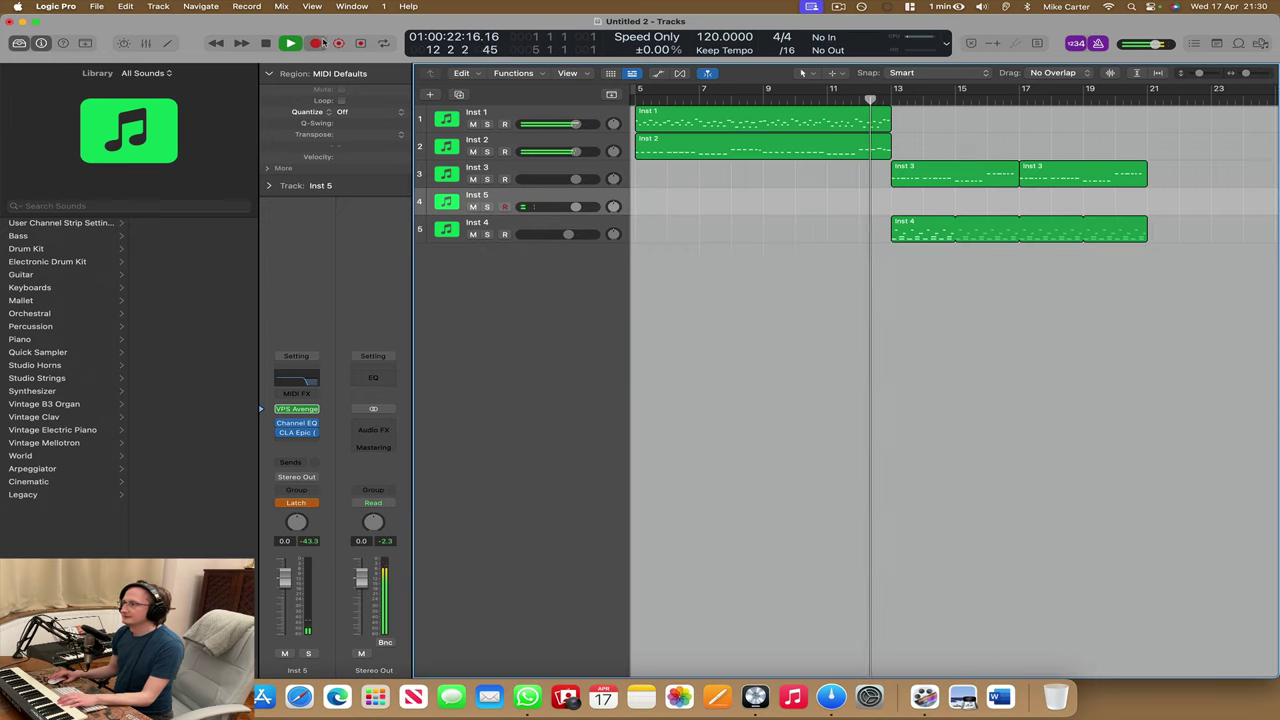
# - Record a part on Inst 5 at bar 13, copy the region to bar 17, and replay from bar 10½
pyautogui.click(316, 43)
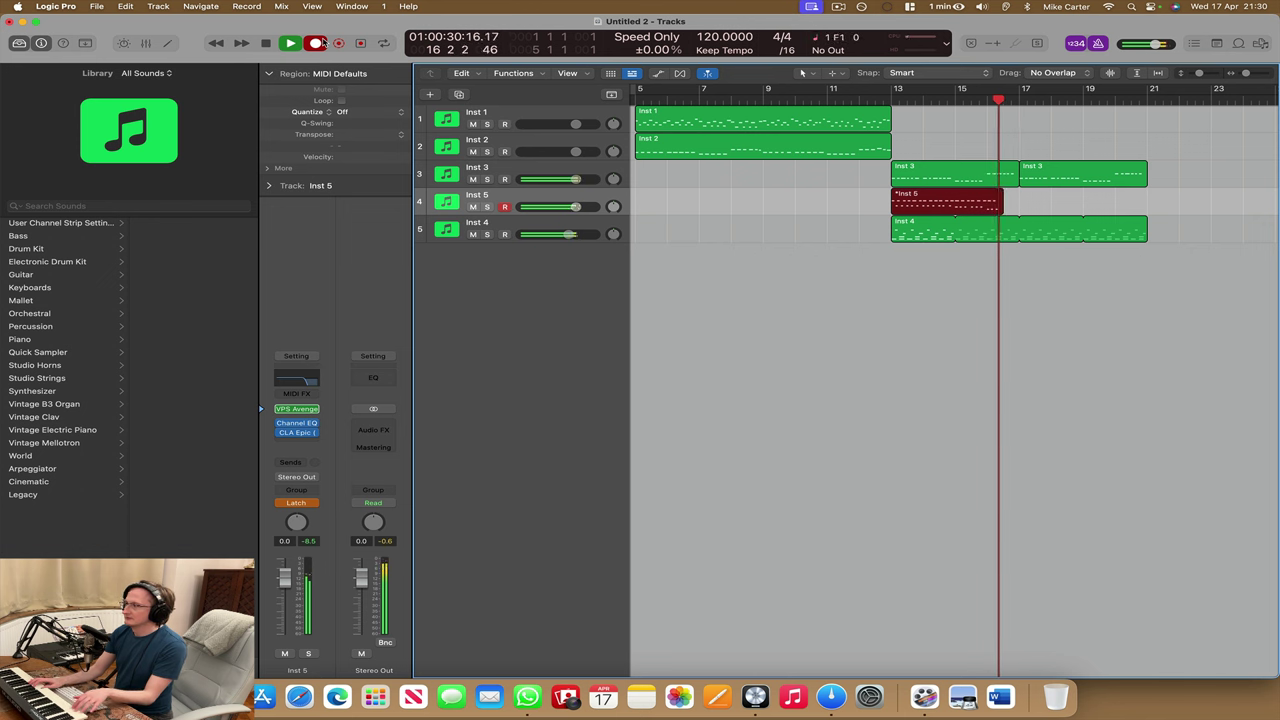
pyautogui.press('space')
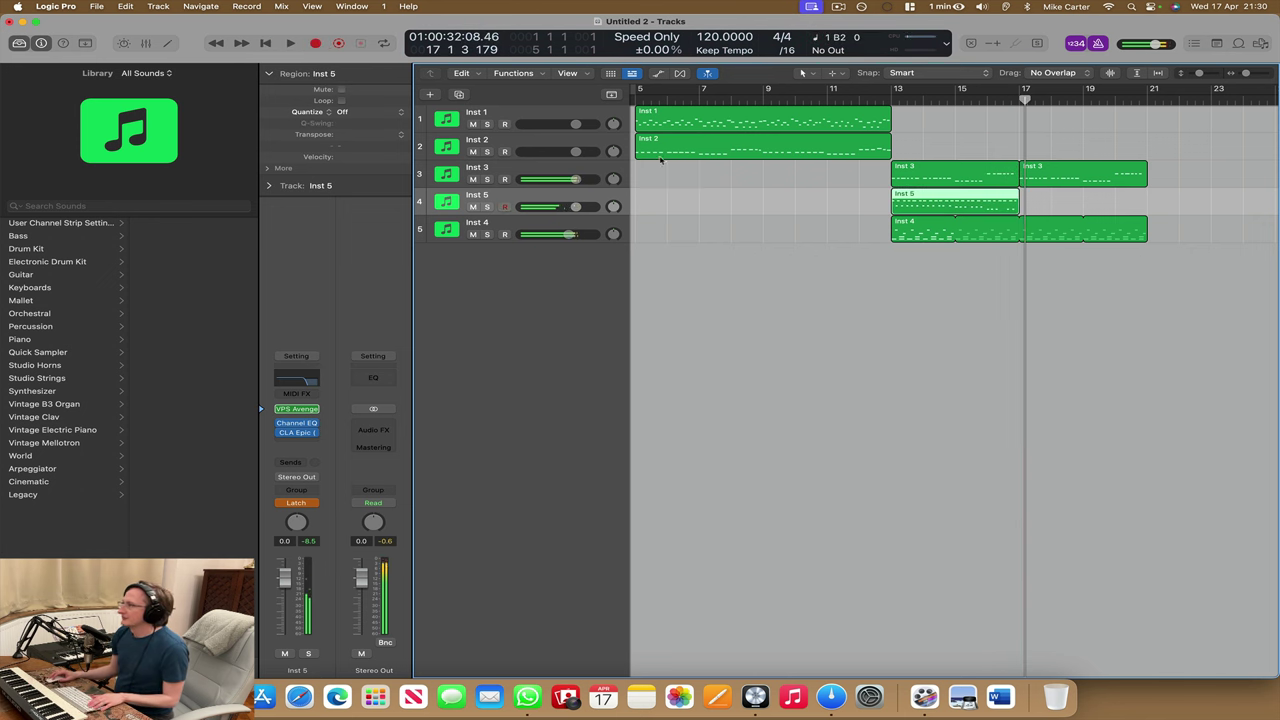
pyautogui.moveTo(938, 208); pyautogui.dragTo(1057, 213)
pyautogui.click(818, 95)
pyautogui.press('space')
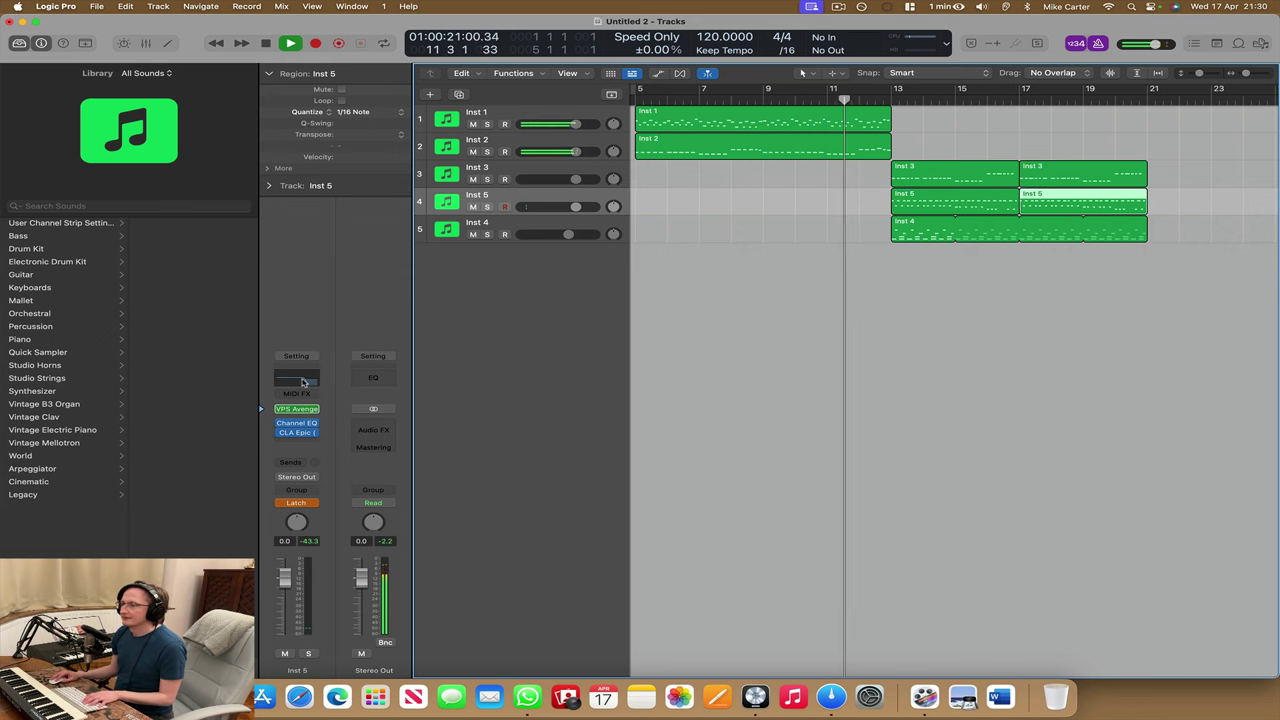
# - Low-pass Inst 5 with the Channel EQ high-cut band at around 1160 Hz
pyautogui.click(296, 381)
pyautogui.press('space')
pyautogui.moveTo(840, 354); pyautogui.dragTo(592, 340)
pyautogui.press('space')
pyautogui.moveTo(840, 192); pyautogui.dragTo(846, 304)
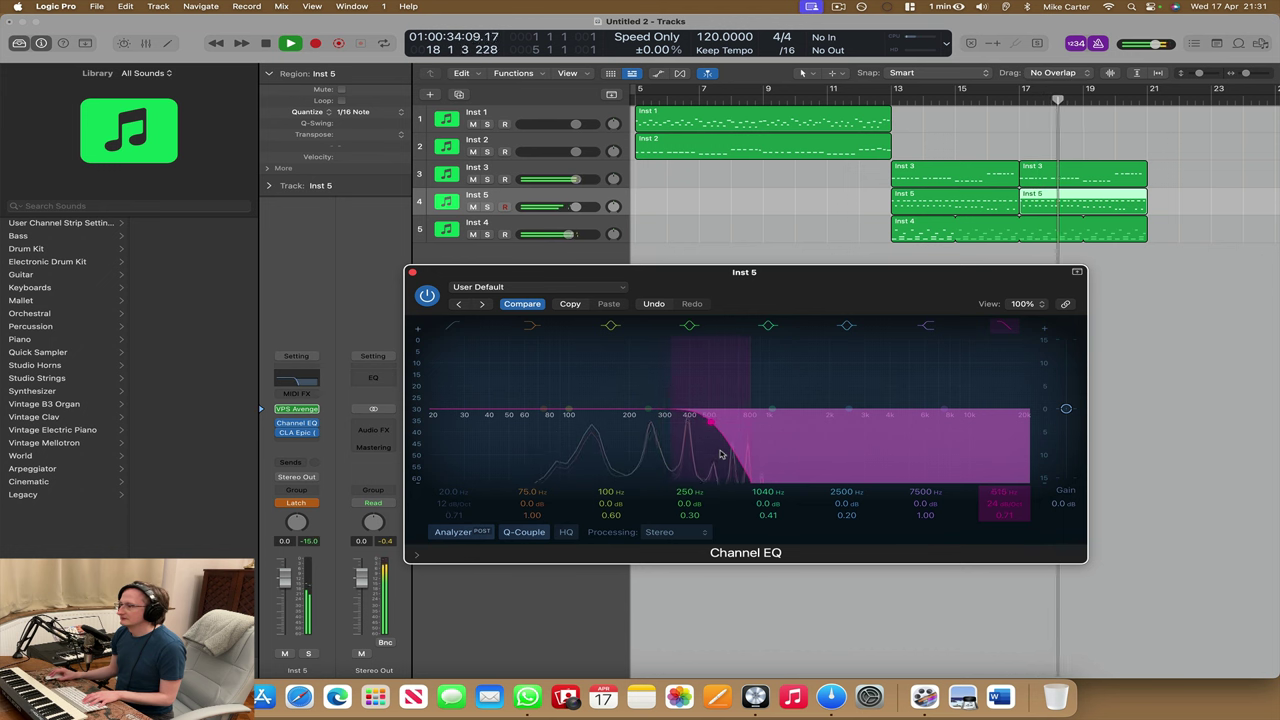
pyautogui.moveTo(731, 455); pyautogui.dragTo(794, 451)
# - Shorten the Inst 4 drum region to end near bar 19½ and add a new Inst 6 track
pyautogui.click(1143, 237)
pyautogui.moveTo(1151, 237); pyautogui.dragTo(1115, 237)
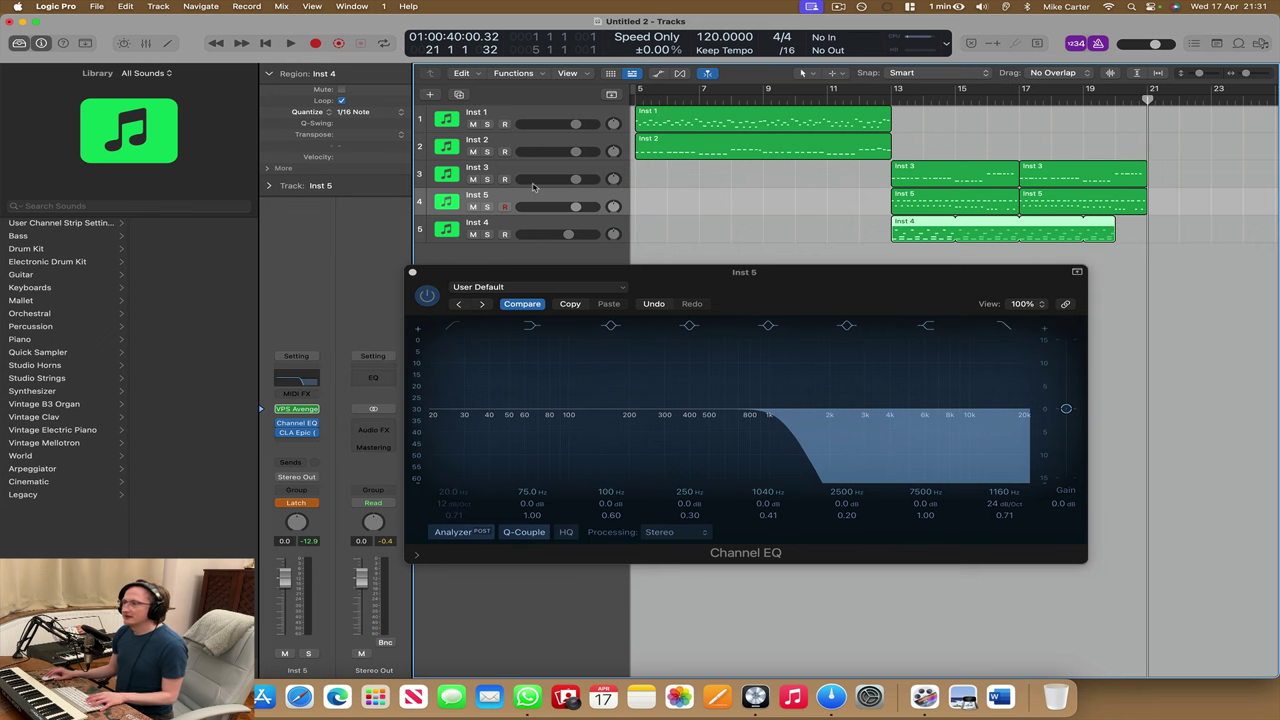
pyautogui.press('super+d')
# - Load The Collection 1's FX Alltime Riser preset into Inst 6's VPS Avenger
pyautogui.click(412, 274)
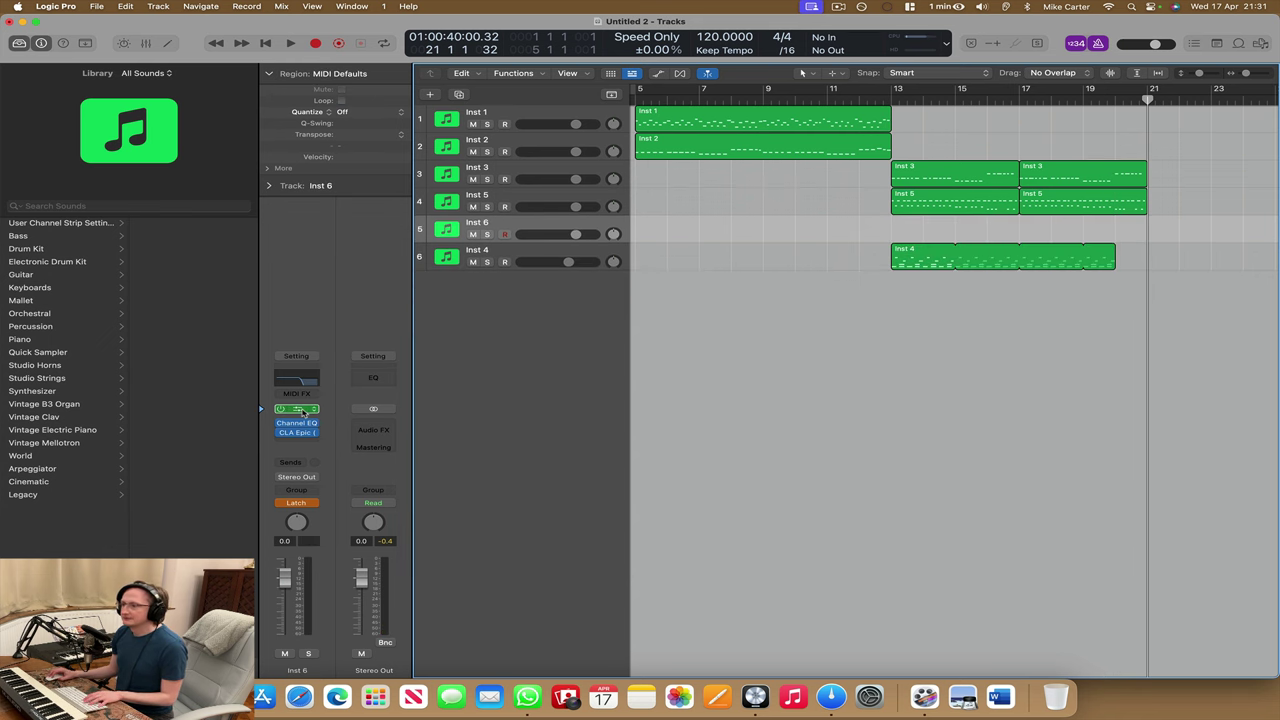
pyautogui.click(297, 409)
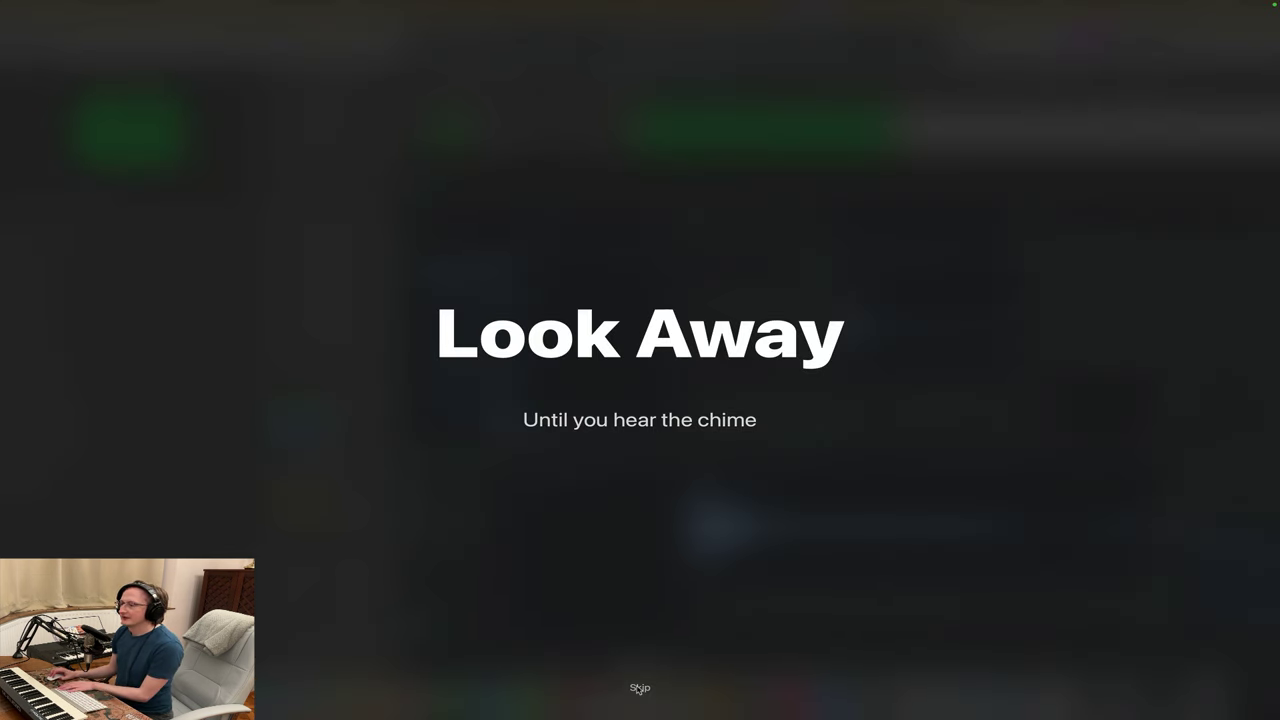
pyautogui.click(639, 688)
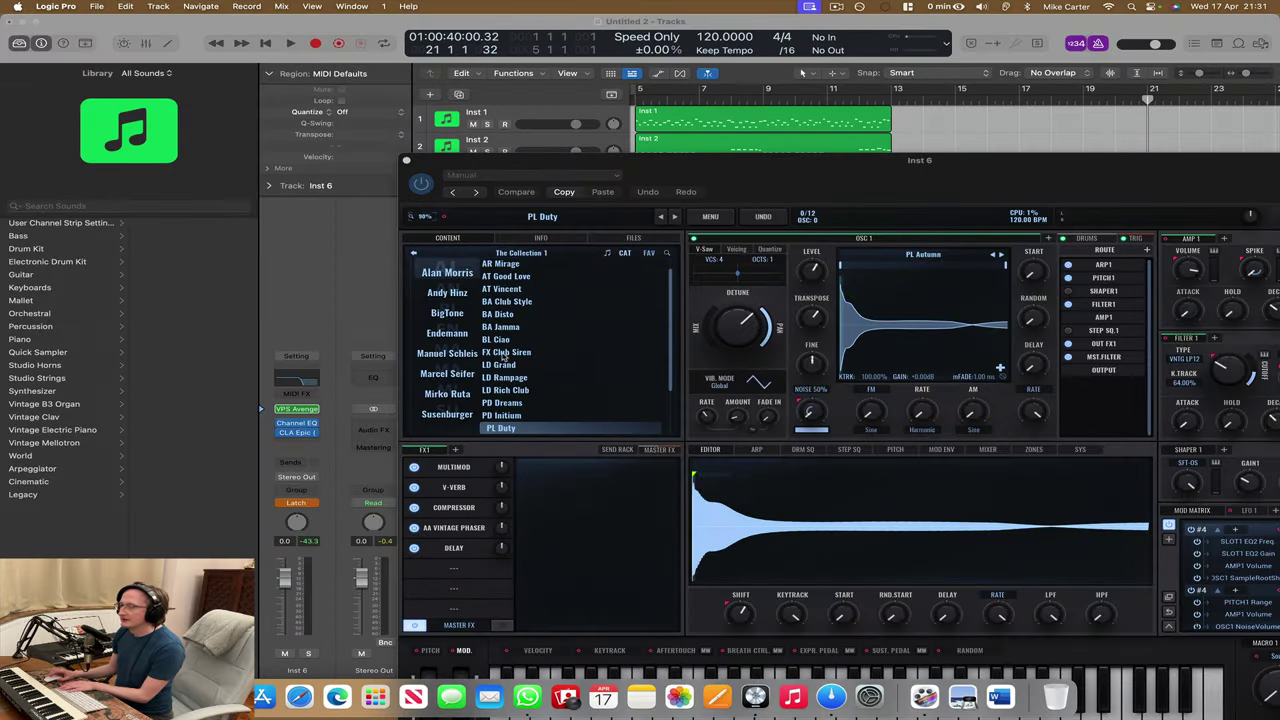
pyautogui.scroll(-3, 507, 356)
pyautogui.click(474, 358)
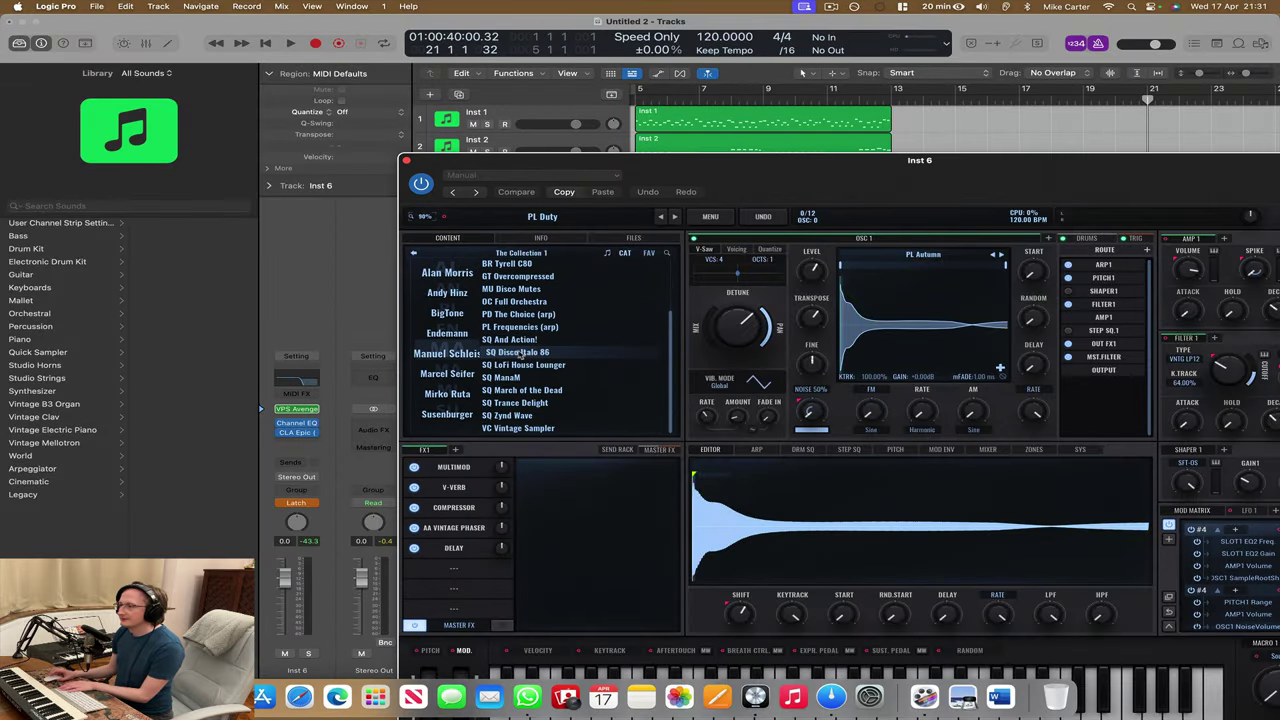
pyautogui.click(418, 374)
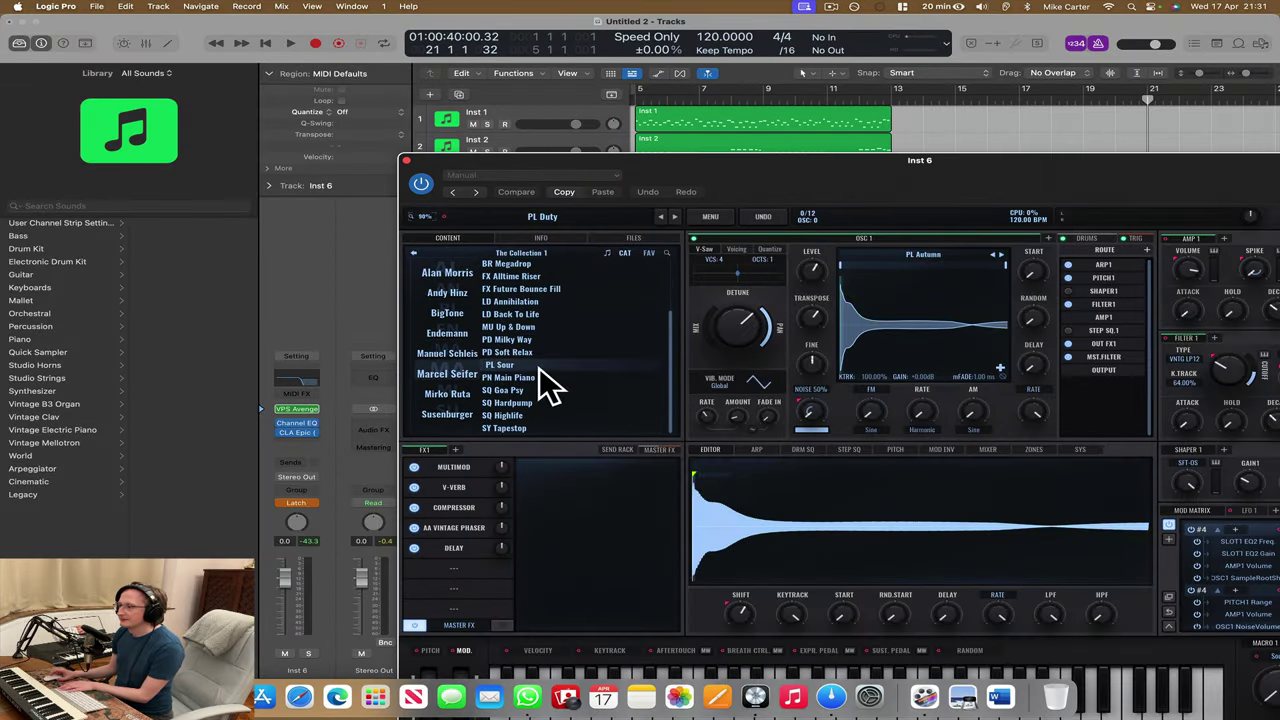
pyautogui.click(527, 280)
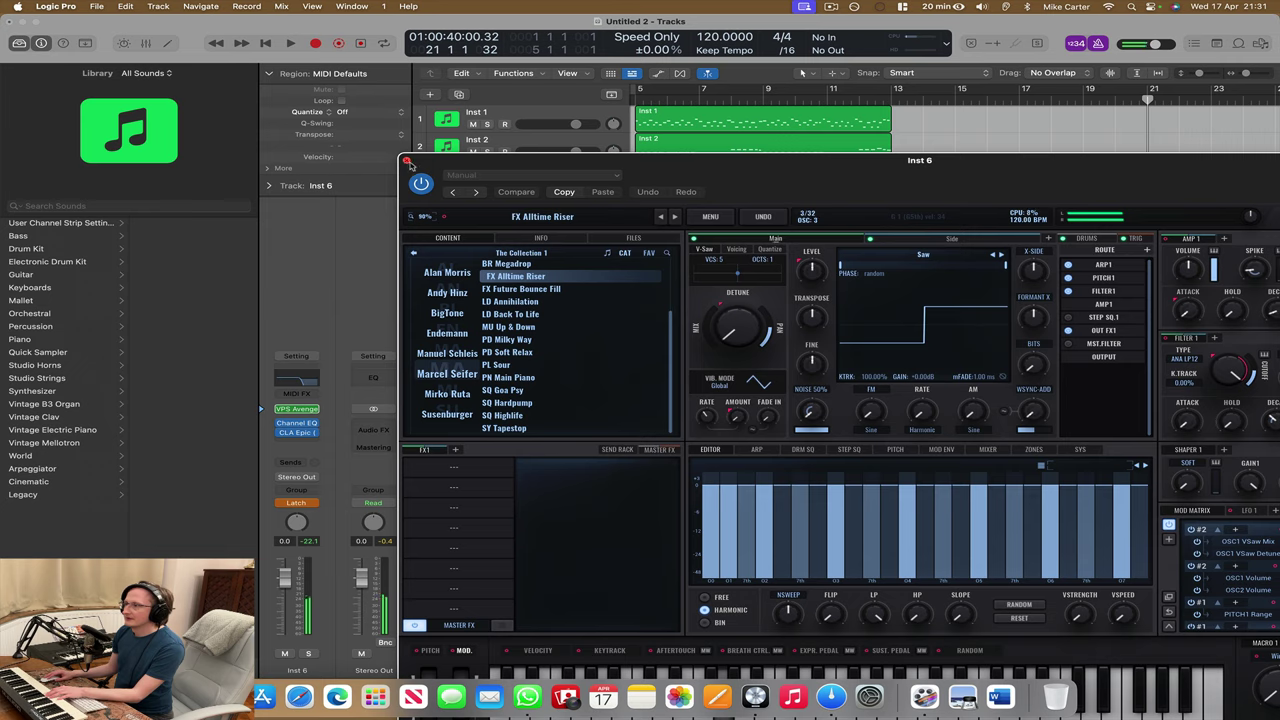
pyautogui.click(407, 162)
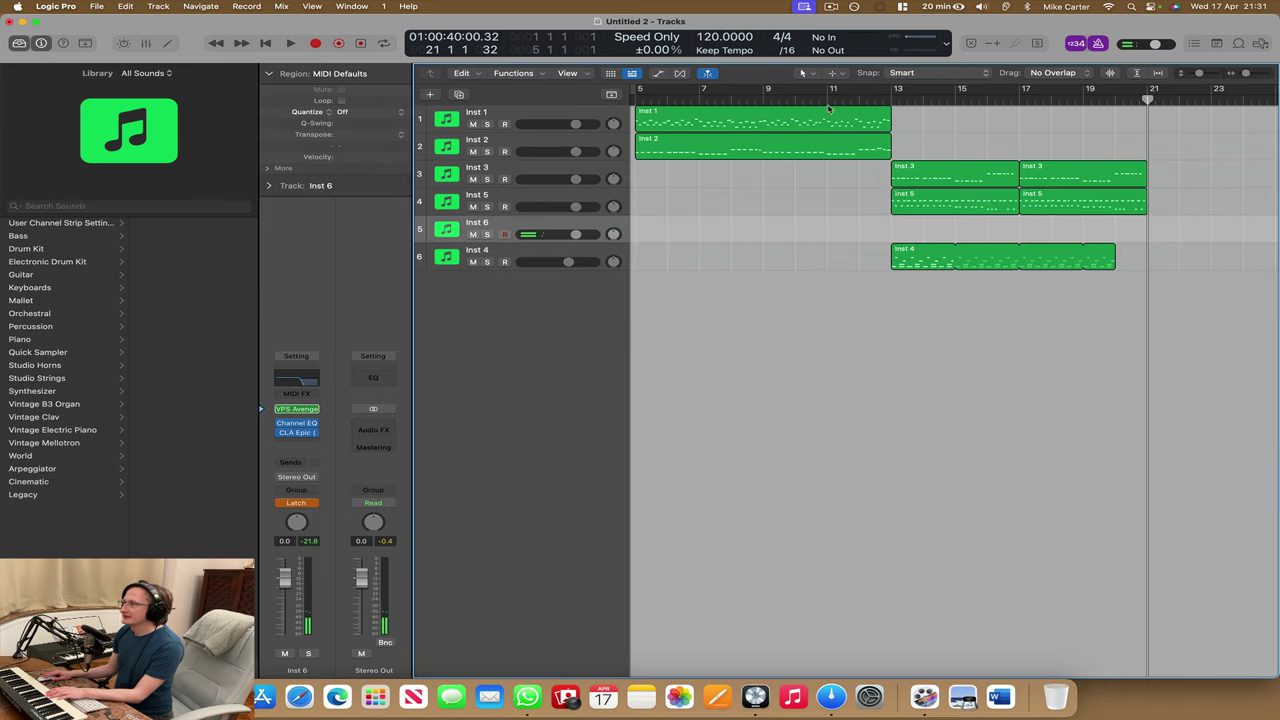
# - Record a riser on Inst 6 from bar 13 and trim the region to end at bar 21
pyautogui.click(823, 103)
pyautogui.press('space')
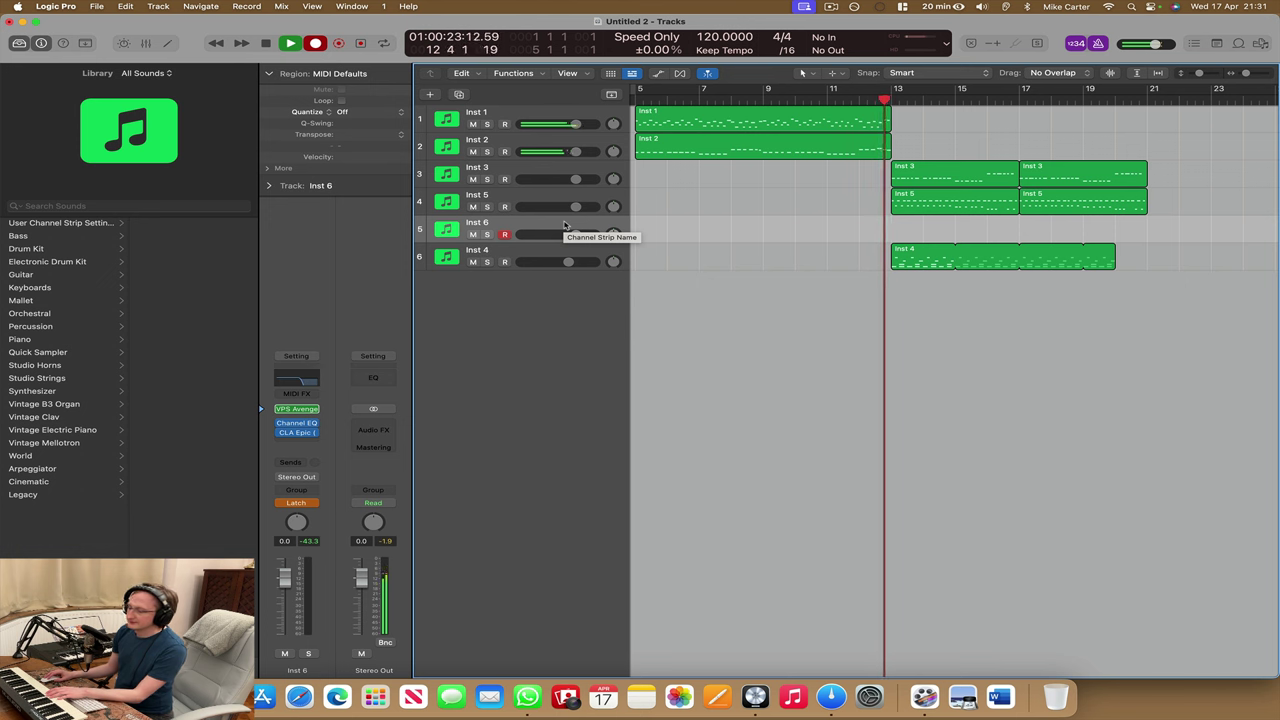
pyautogui.press('r')
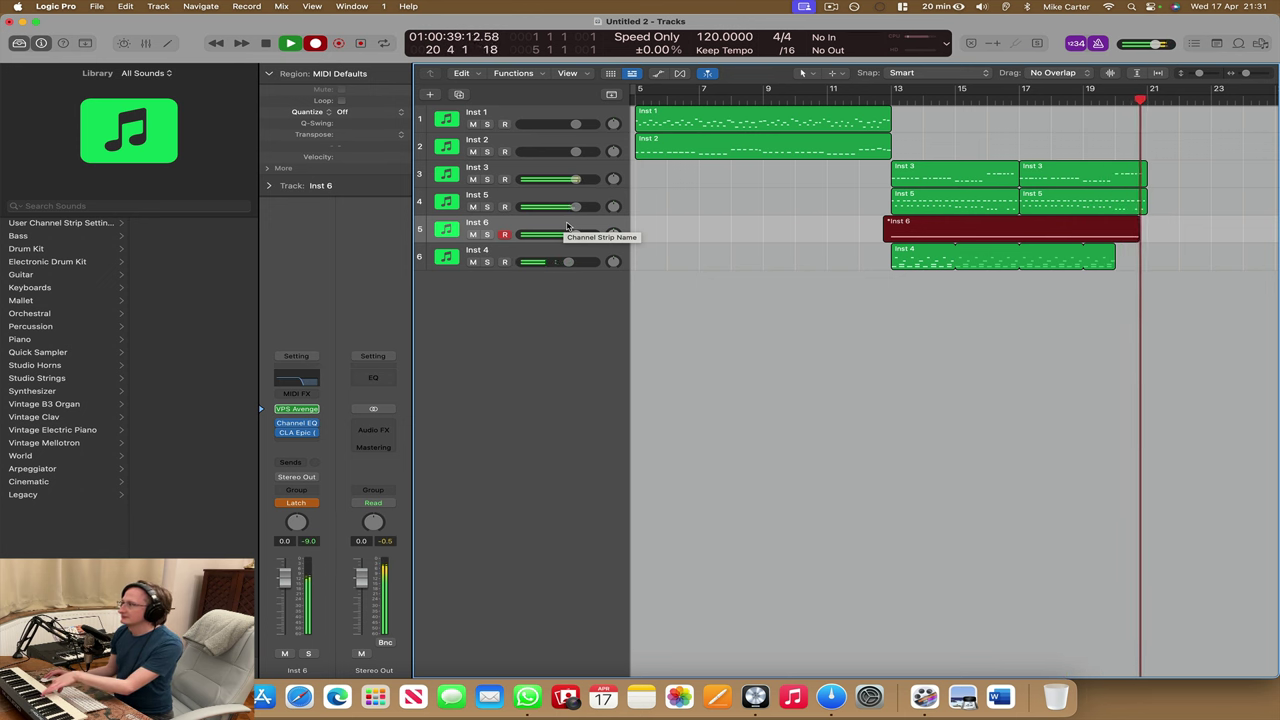
pyautogui.press('space')
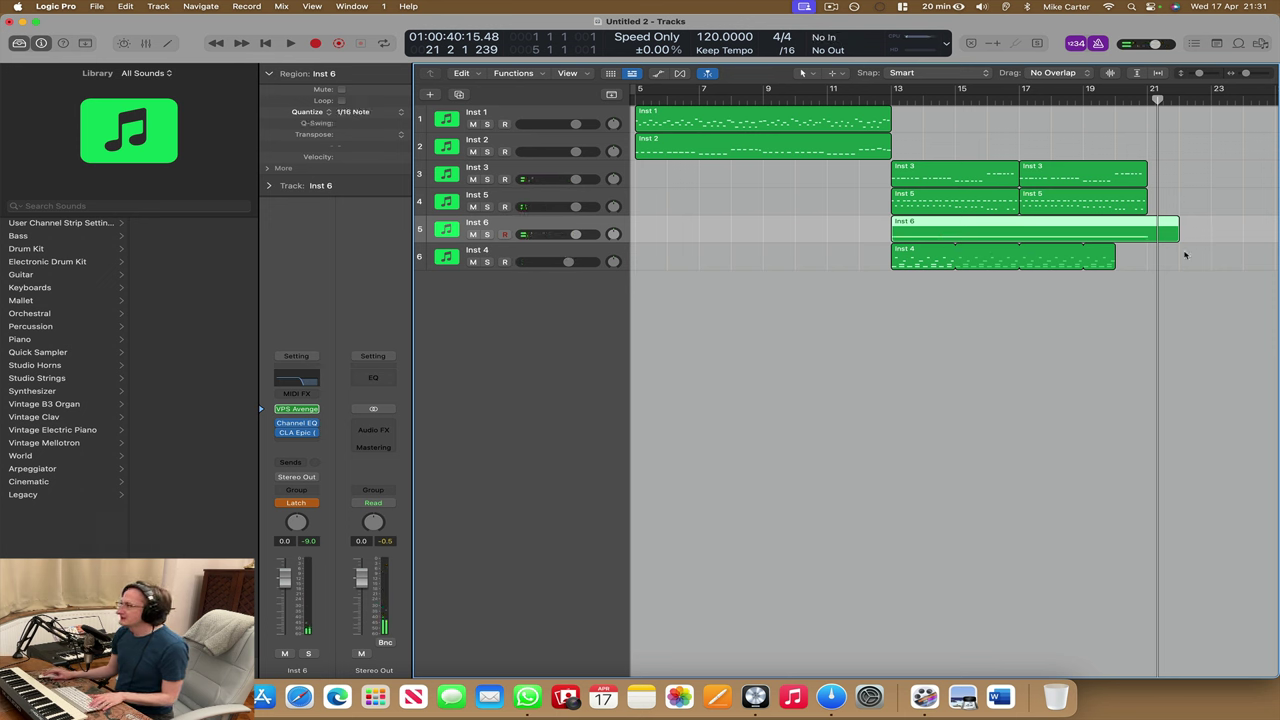
pyautogui.moveTo(1180, 240); pyautogui.dragTo(1147, 240)
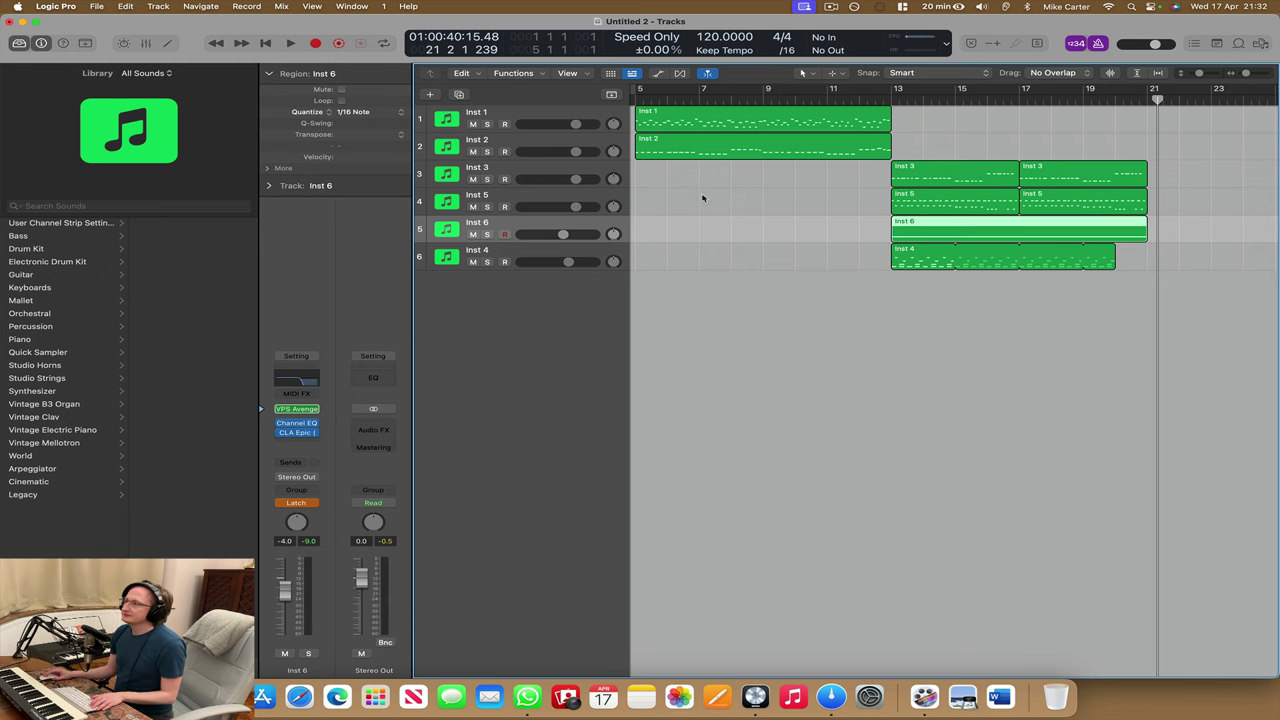
# - Play from the start and rename Inst 1 to 'arpy pluck'
pyautogui.hscroll(-5, 702, 199)
pyautogui.moveTo(750, 98); pyautogui.dragTo(742, 100)
pyautogui.press('space')
pyautogui.click(494, 112)
pyautogui.doubleClick(494, 112)
pyautogui.write('arpy pl')
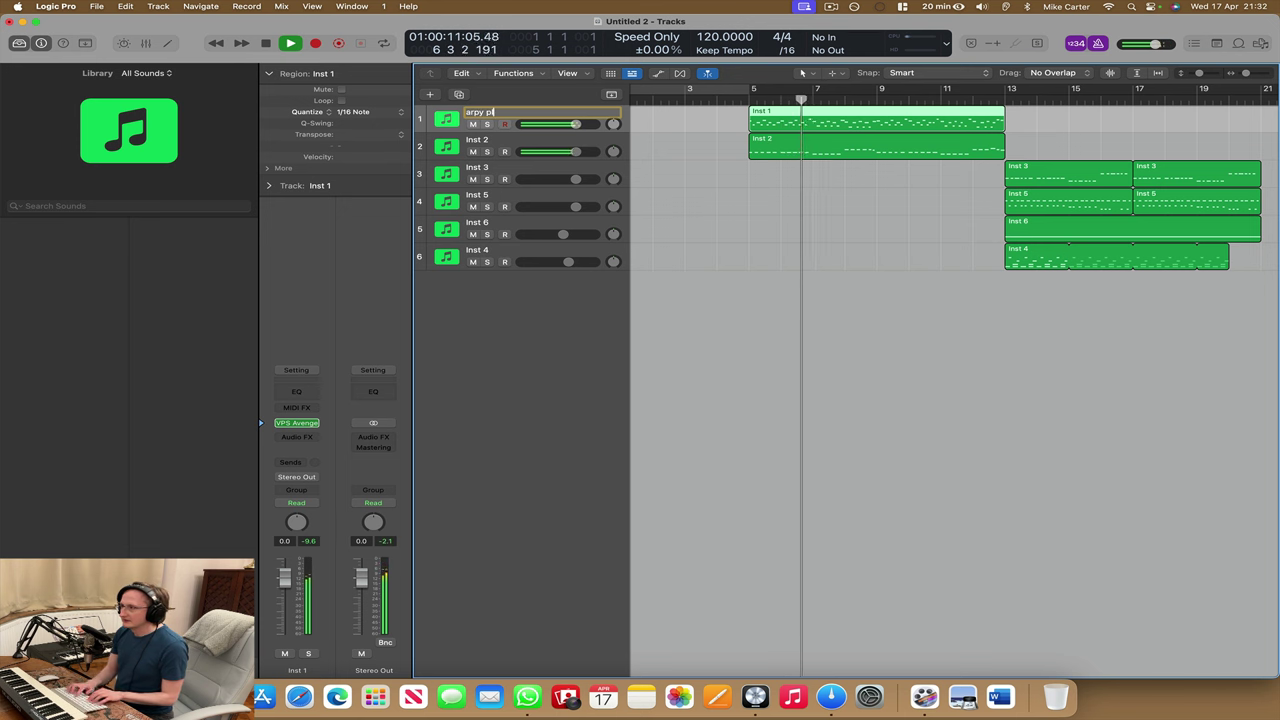
pyautogui.write('uck')
pyautogui.press('Return')
# - Rename Inst 2 to 'bass 1' and Inst 3 to 'bass 2', soloing Inst 2 briefly
pyautogui.click(487, 151)
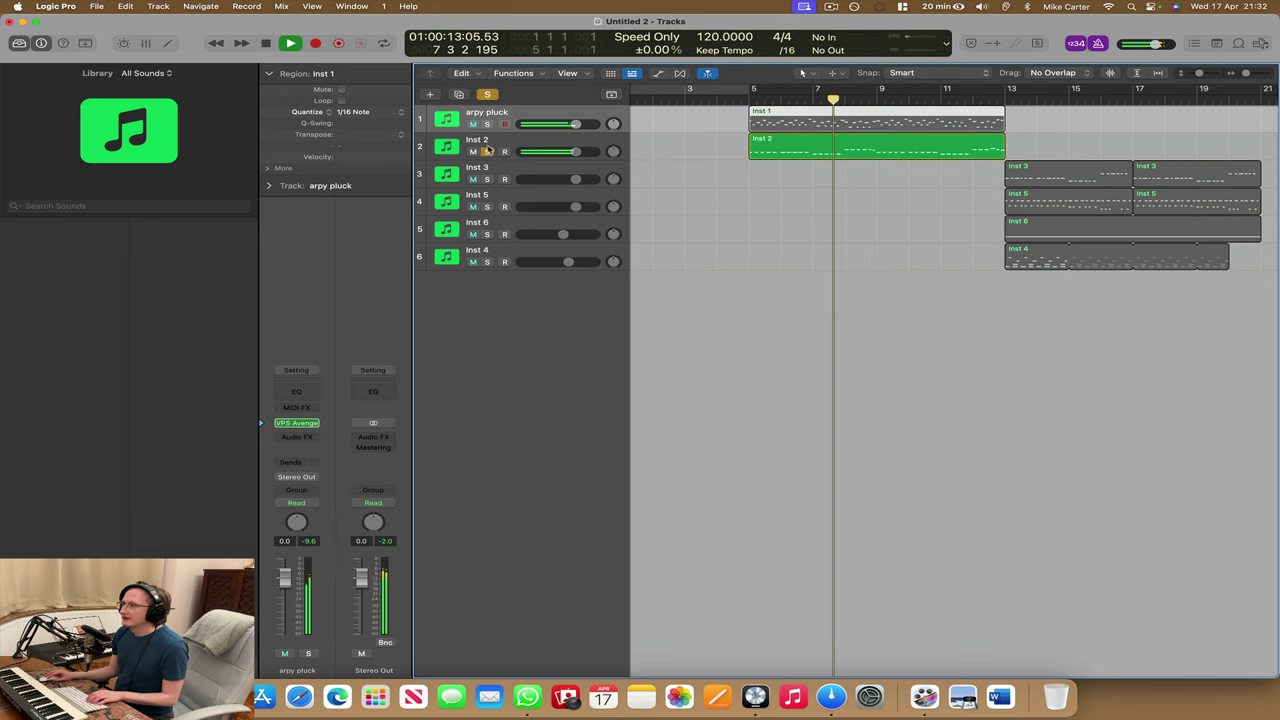
pyautogui.doubleClick(488, 141)
pyautogui.write('bass')
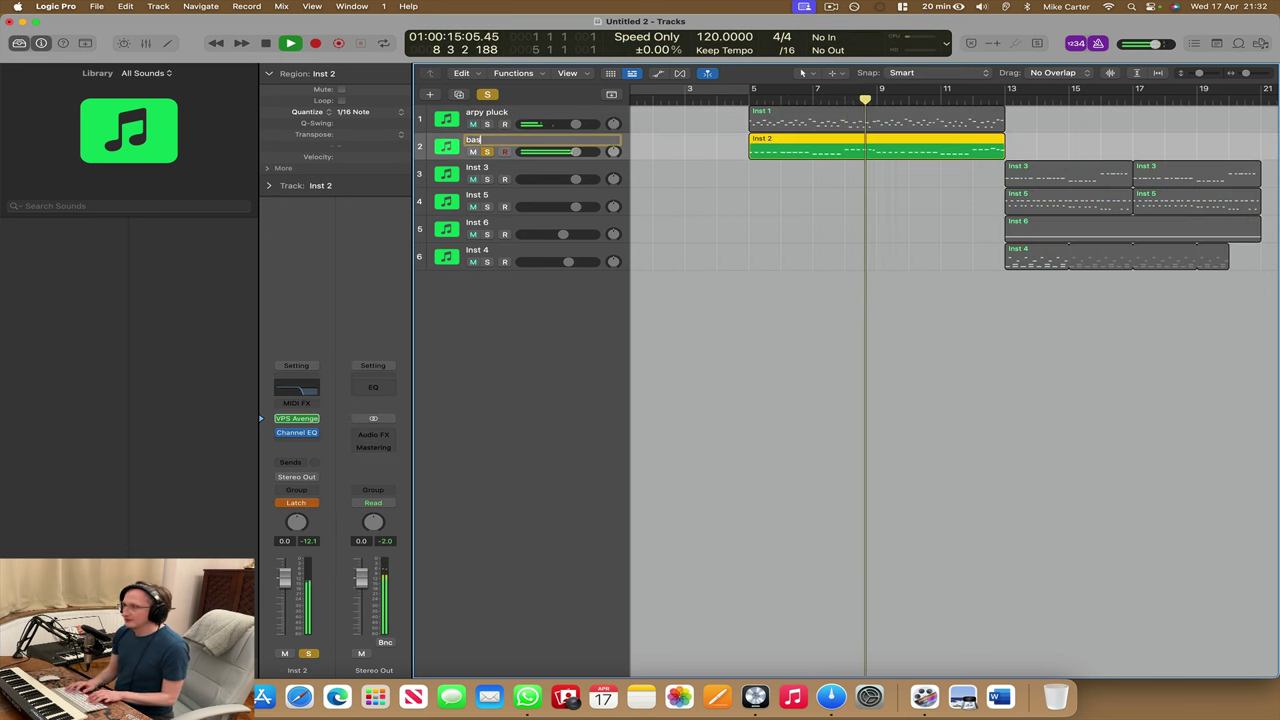
pyautogui.write(' 1')
pyautogui.press('Return')
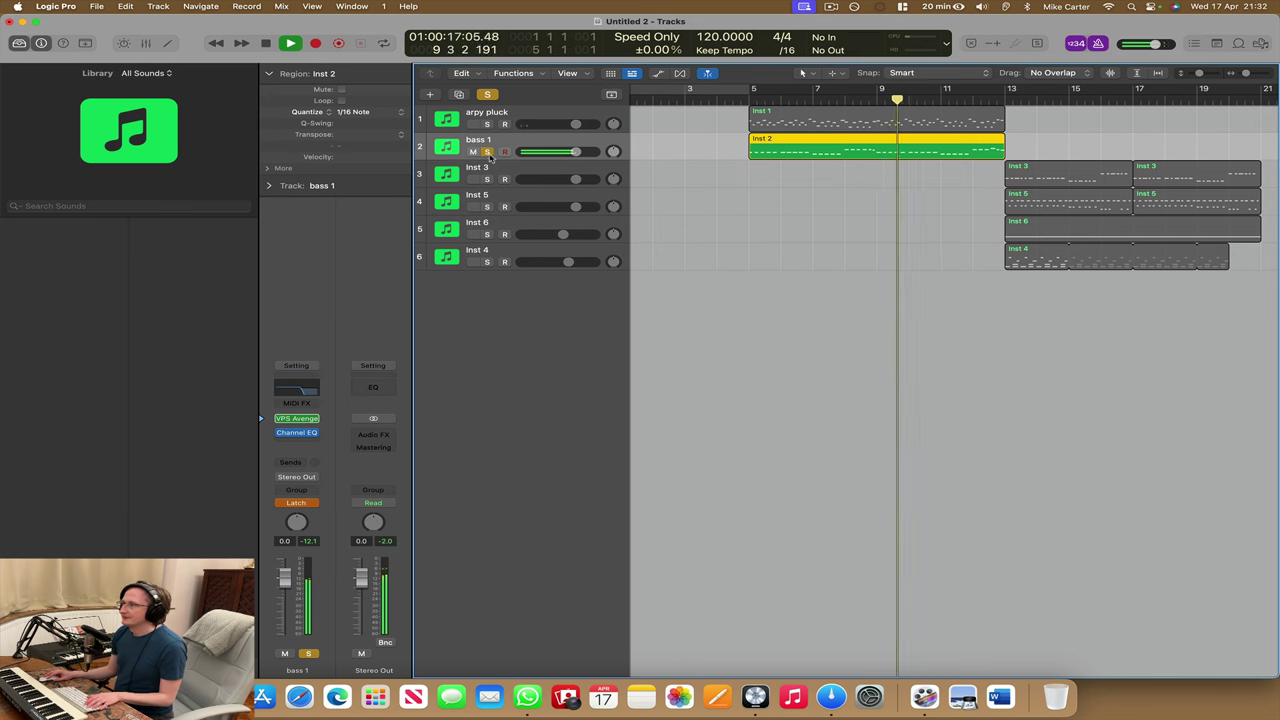
pyautogui.click(487, 151)
pyautogui.doubleClick(478, 167)
pyautogui.write('bass')
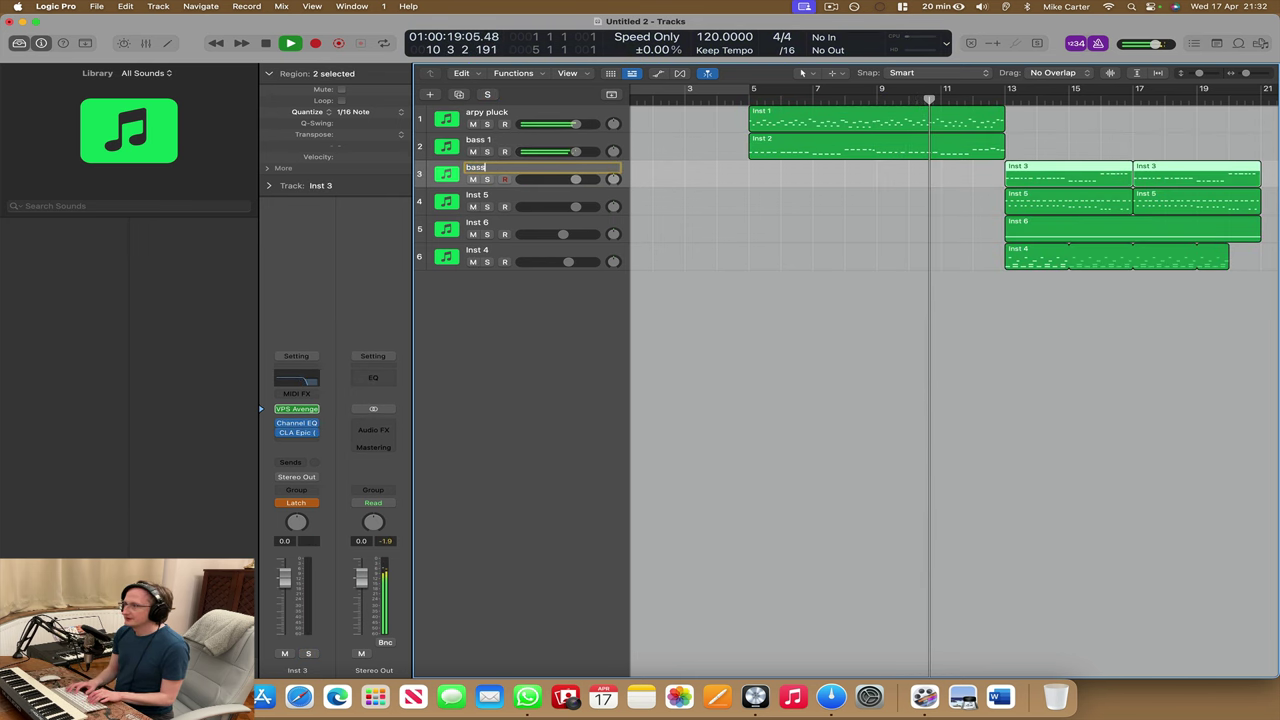
pyautogui.write(' 2')
pyautogui.press('Return')
# - Rename Inst 5 to 'melody 1', Inst 6 to 'fx', and Inst 4 to 'drums'
pyautogui.click(488, 200)
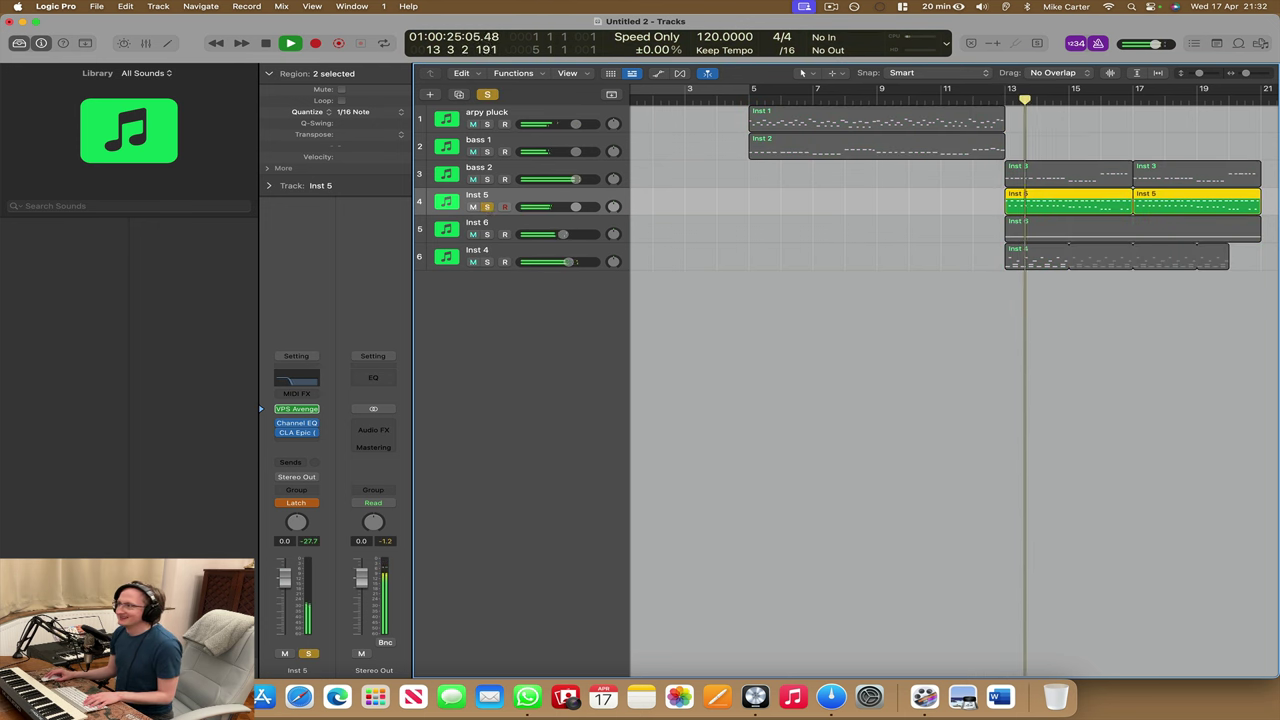
pyautogui.click(487, 207)
pyautogui.doubleClick(480, 195)
pyautogui.write('melody 1')
pyautogui.press('Return')
pyautogui.doubleClick(480, 222)
pyautogui.write('fx')
pyautogui.press('Tab')
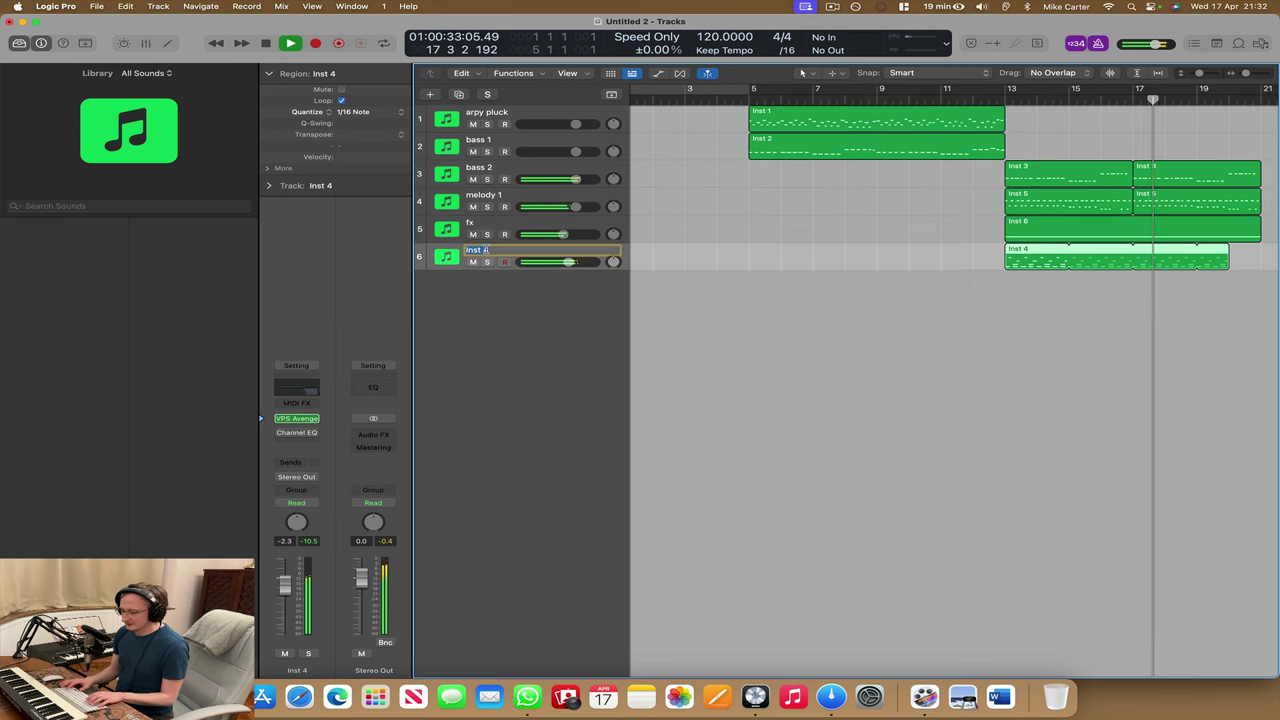
pyautogui.write('drums')
pyautogui.press('Return')
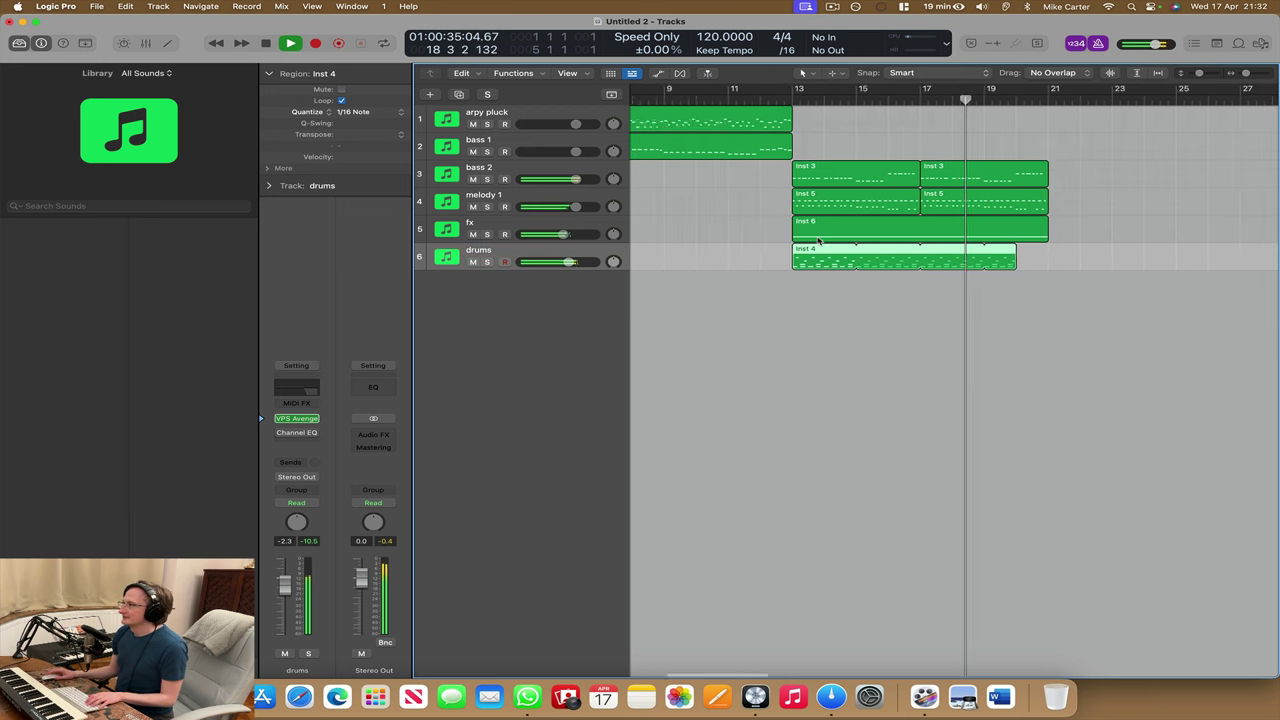
pyautogui.scroll(-3, 794, 240)
# - Stop playback and add an empty copy of the bass 2 track right below it
pyautogui.scroll(3, 795, 241)
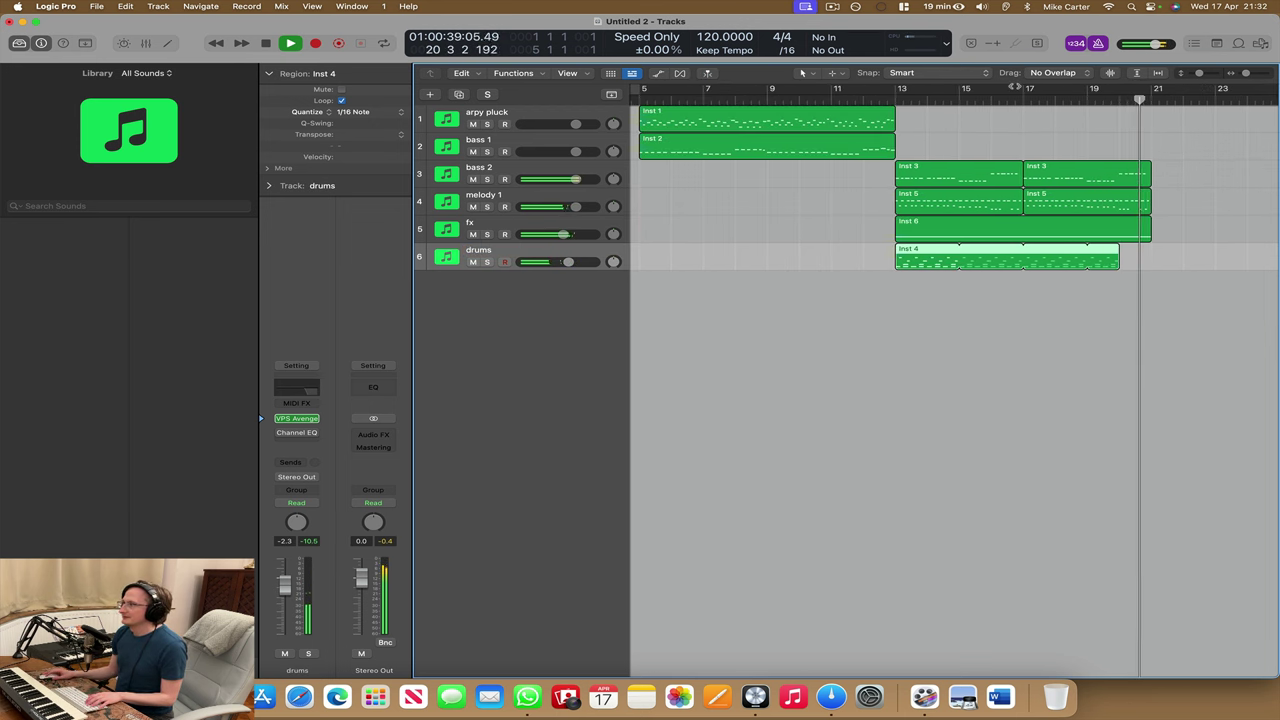
pyautogui.press('space')
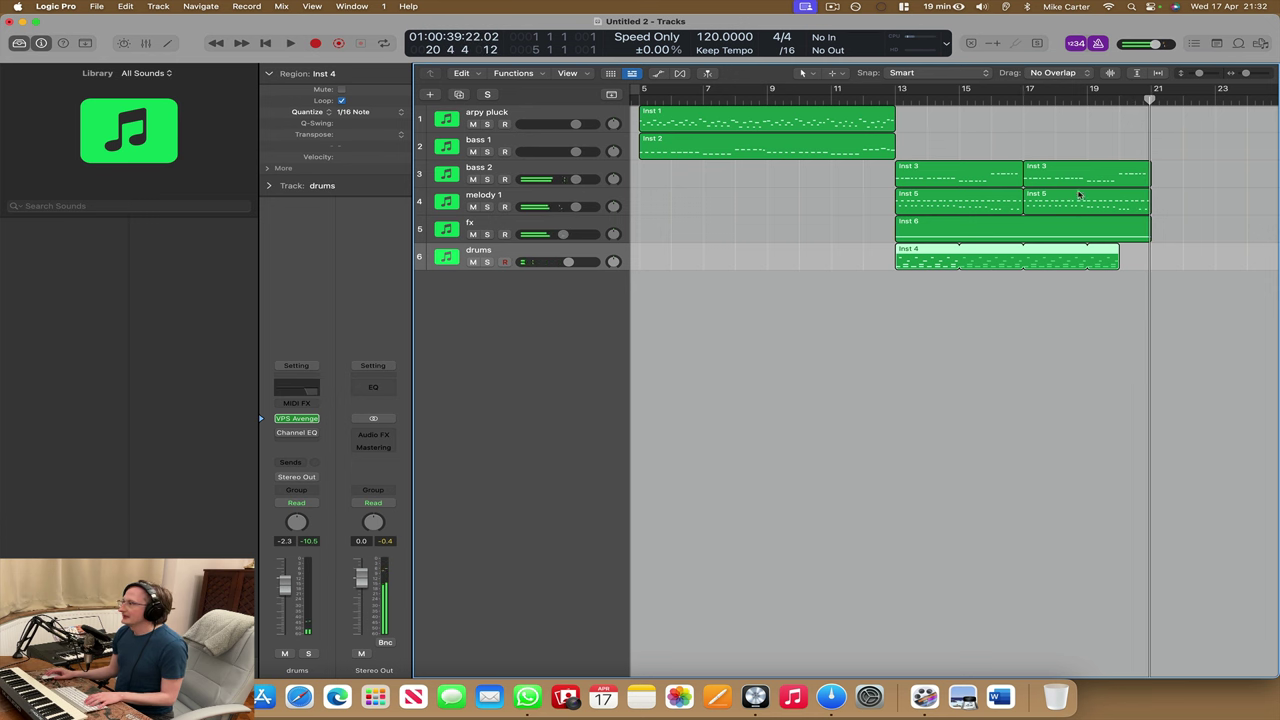
pyautogui.click(538, 170)
pyautogui.doubleClick(443, 336)
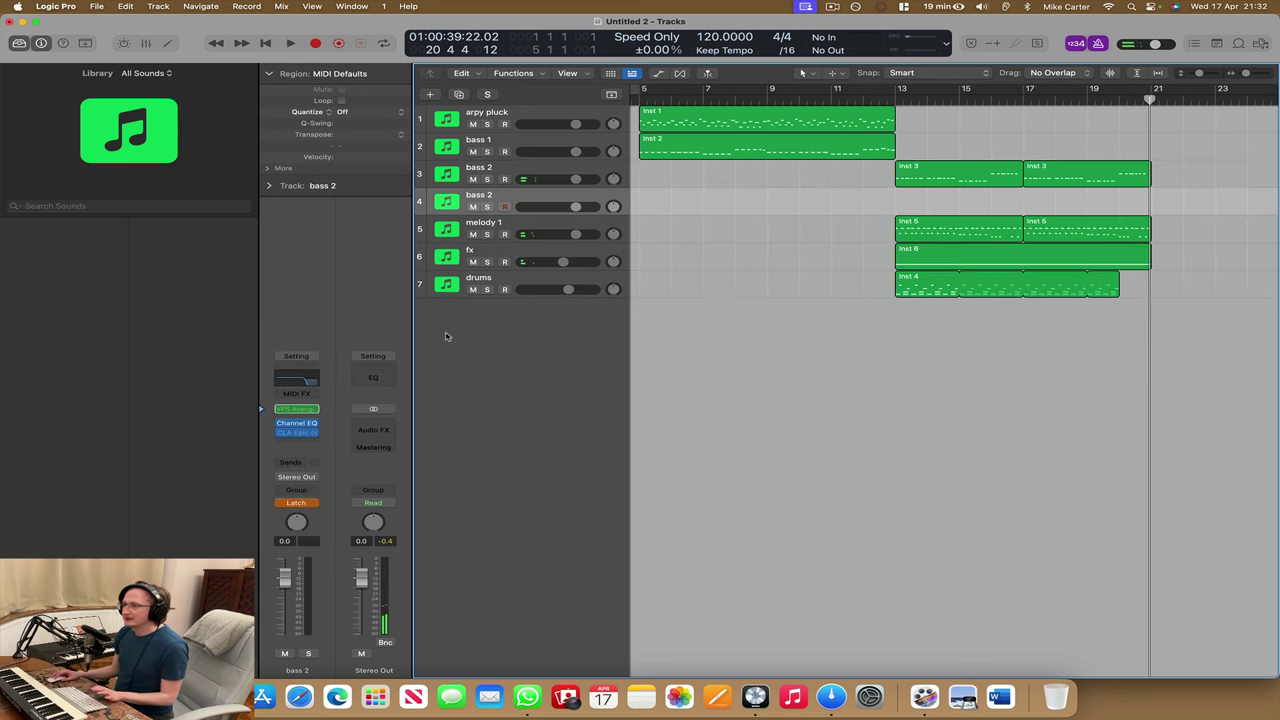
# - Browse the Factory preset library in the new track's VPS Avenger 2
pyautogui.click(297, 410)
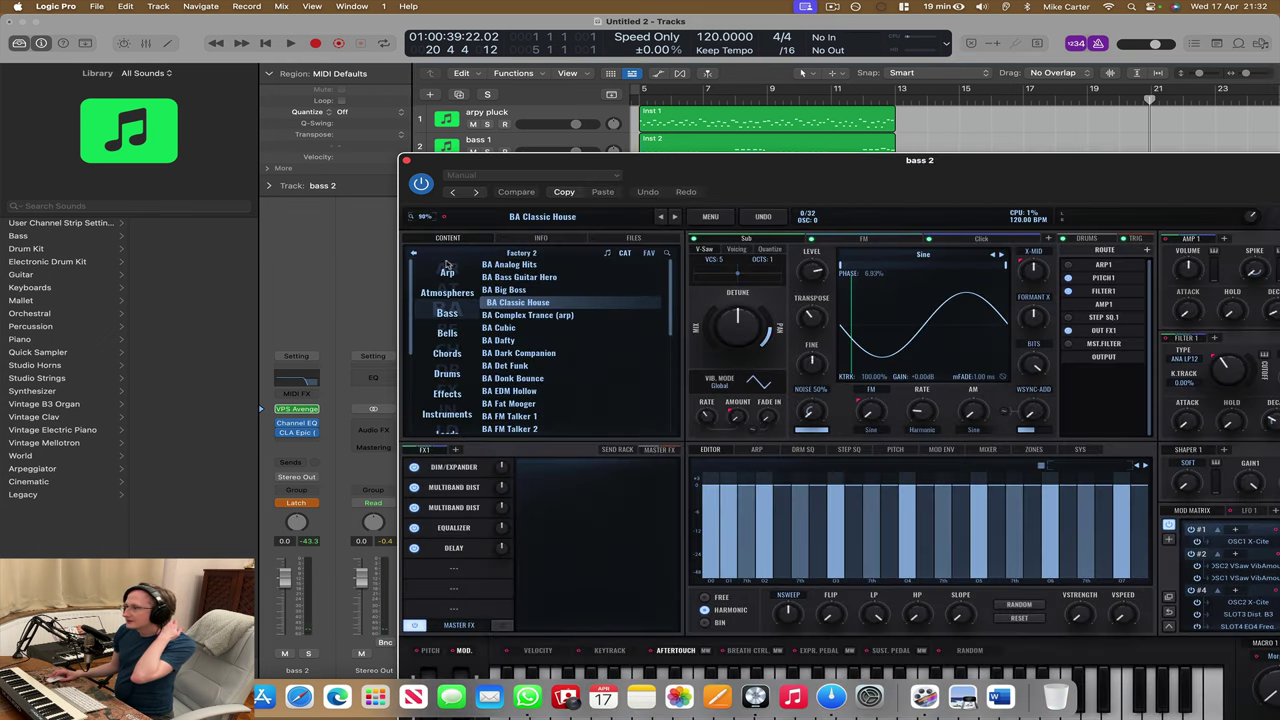
pyautogui.click(414, 253)
pyautogui.click(441, 283)
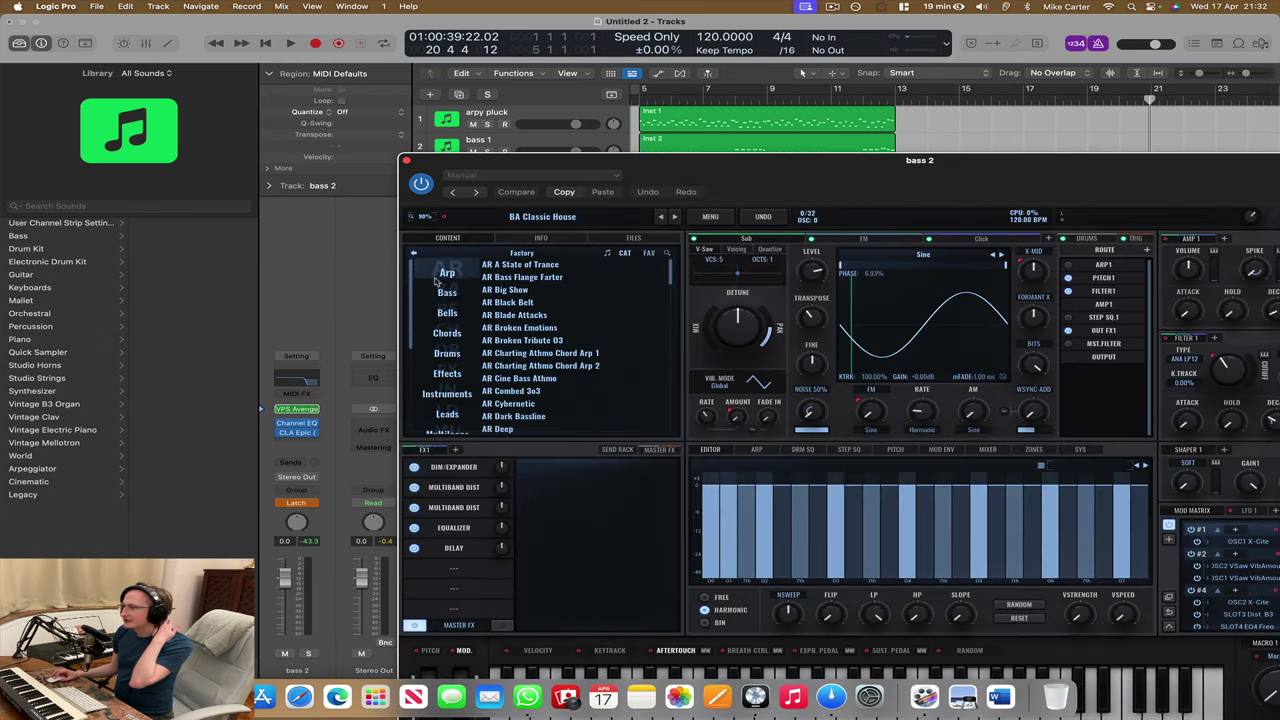
pyautogui.scroll(-10, 540, 372)
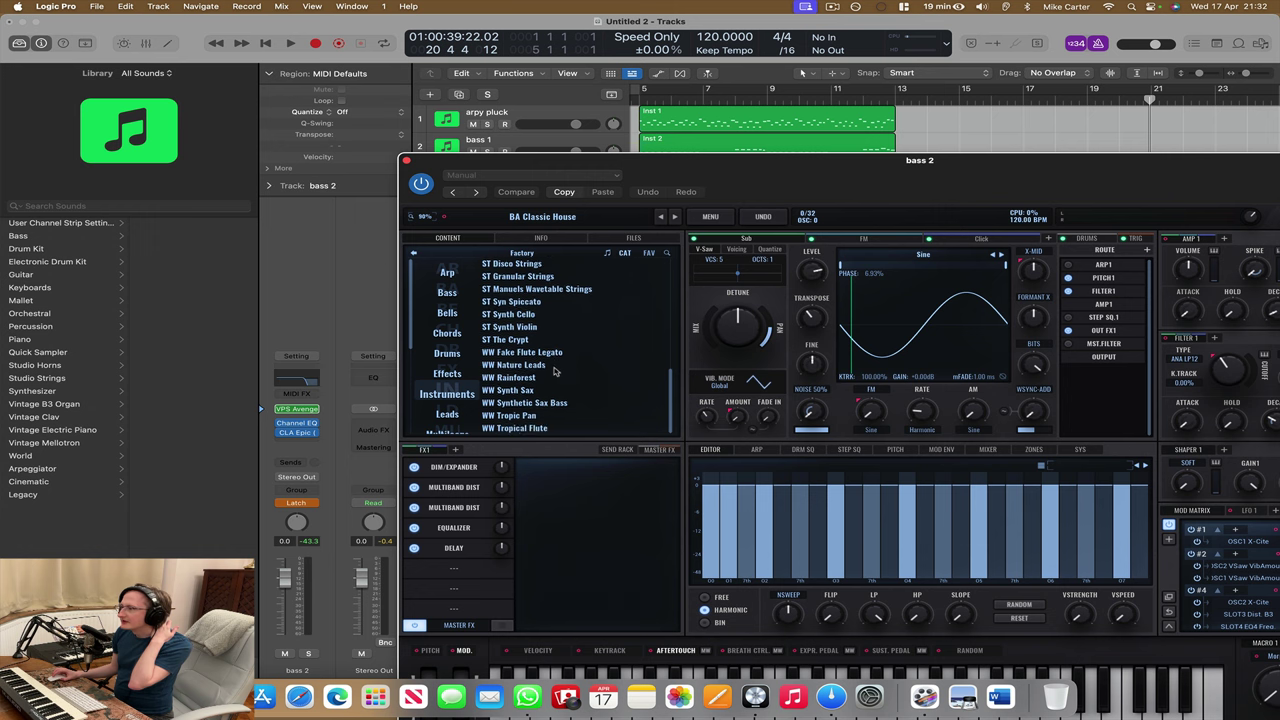
pyautogui.scroll(-4, 557, 371)
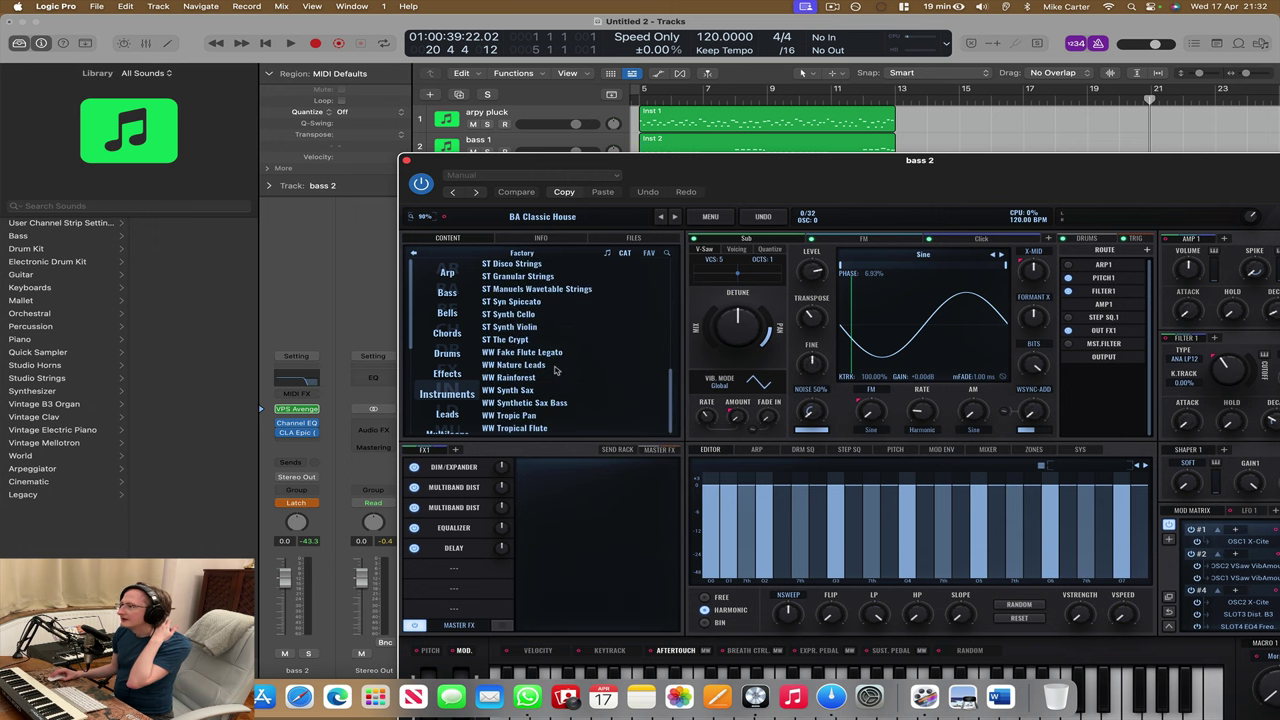
pyautogui.scroll(8, 557, 371)
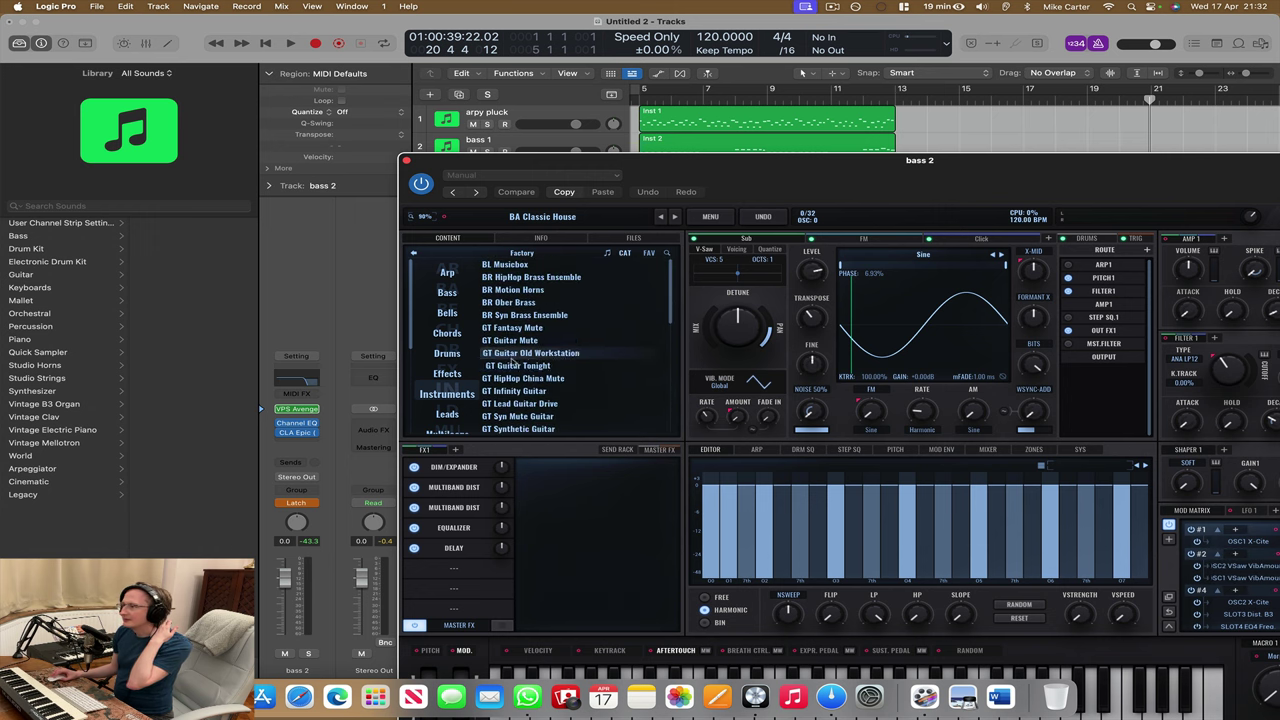
# - Explore the Factory 2 library's Effects category and preset search view
pyautogui.click(410, 255)
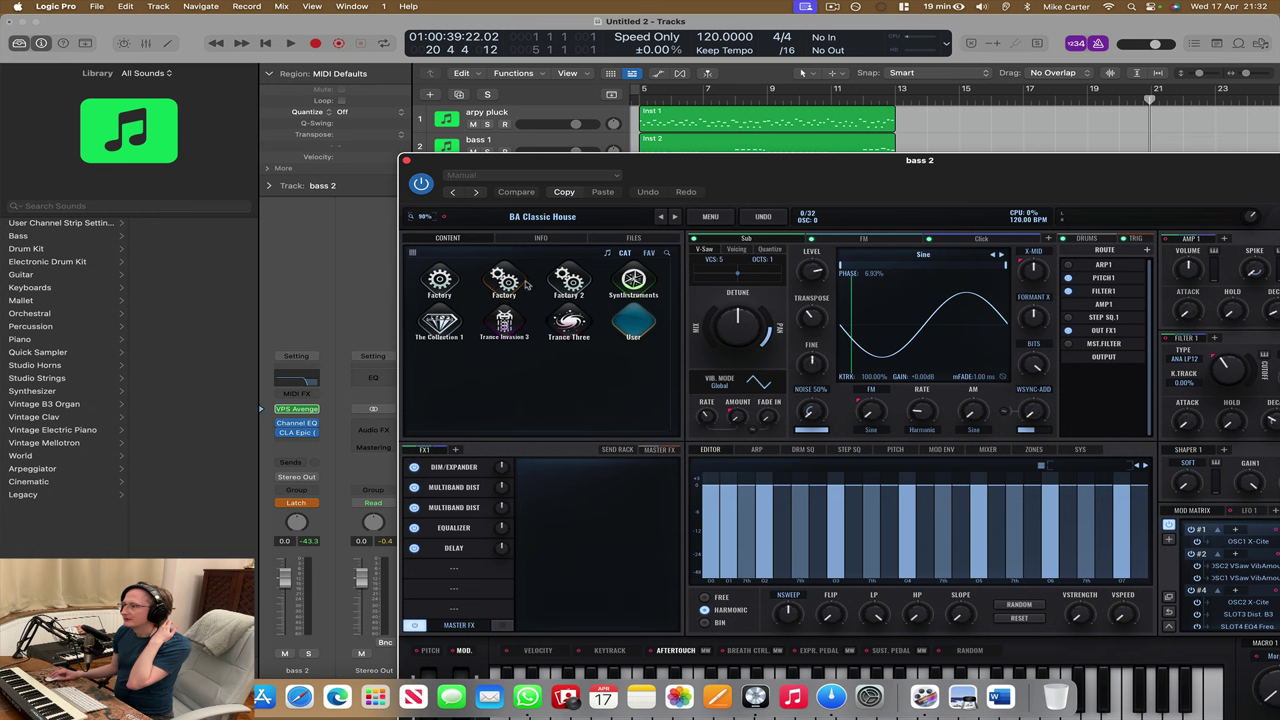
pyautogui.click(568, 283)
pyautogui.click(448, 400)
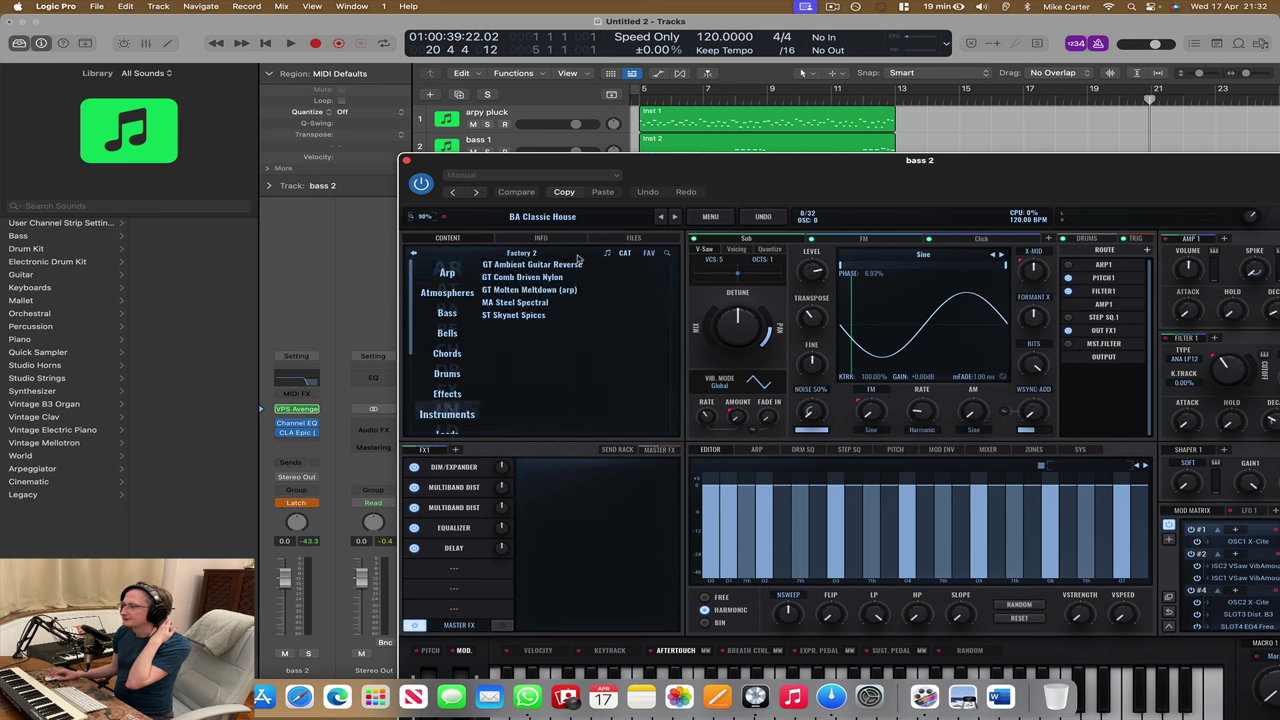
pyautogui.click(664, 254)
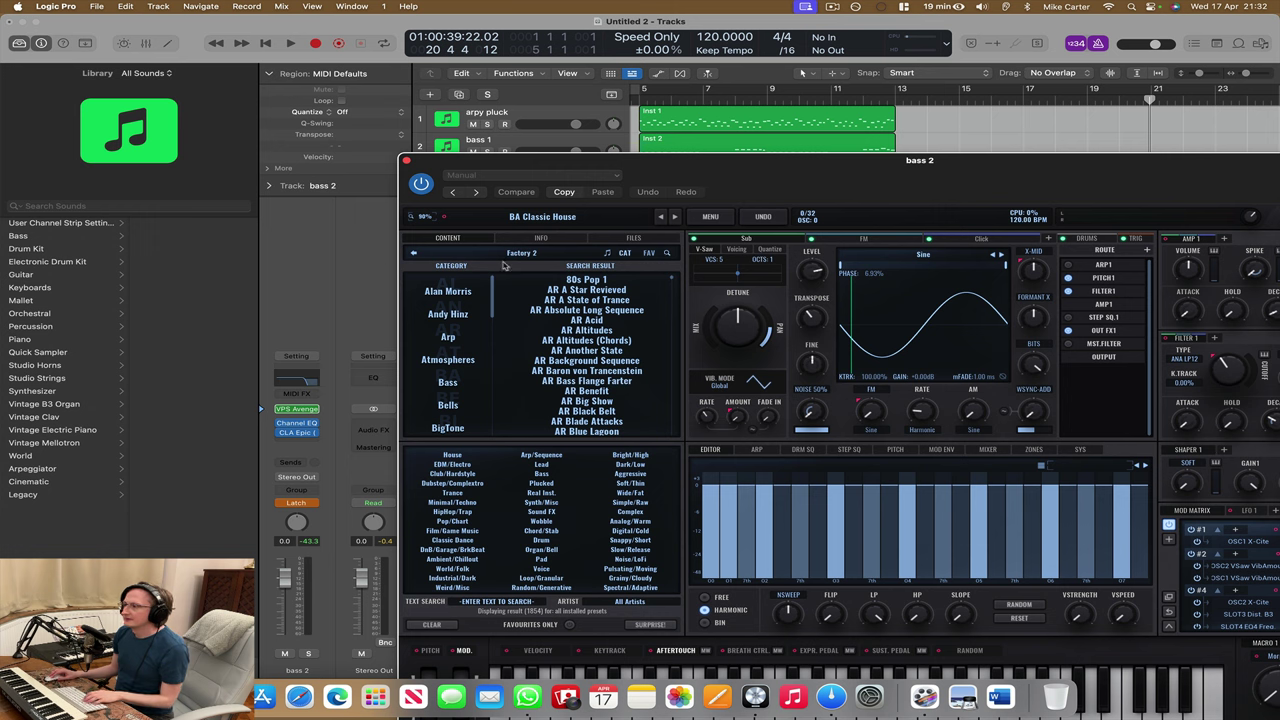
pyautogui.click(415, 255)
pyautogui.click(415, 255)
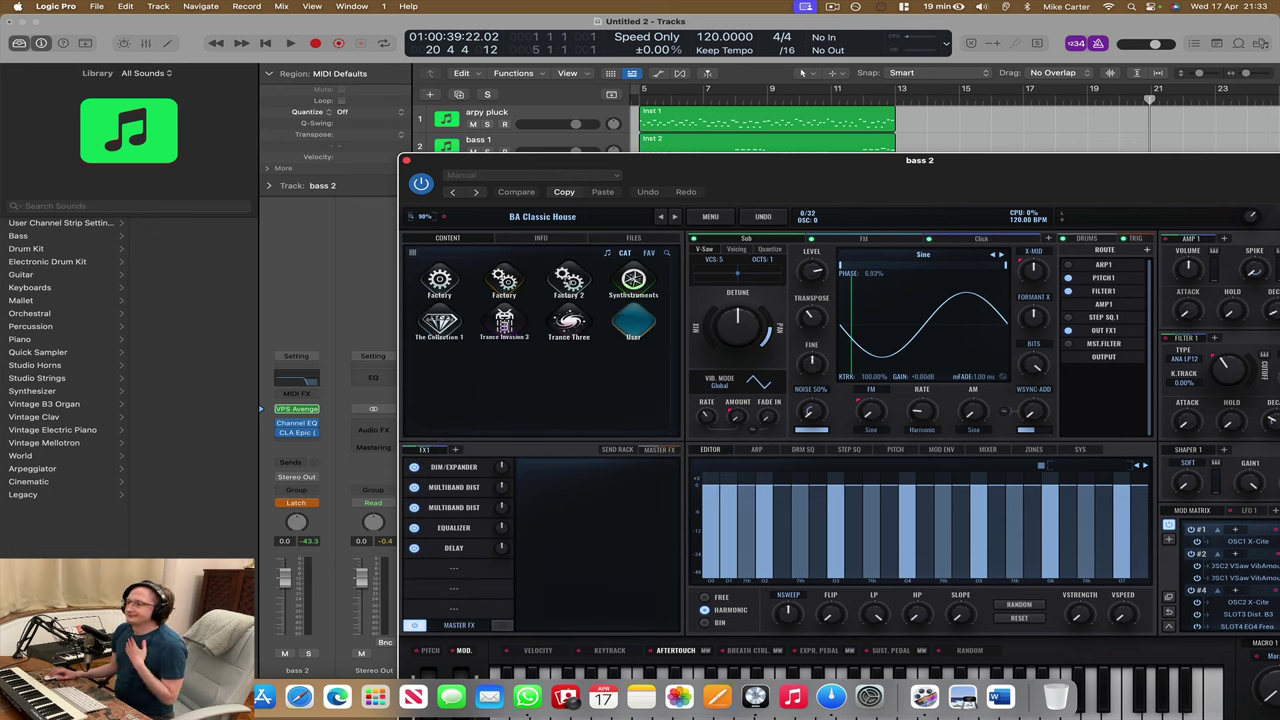
pyautogui.click(568, 282)
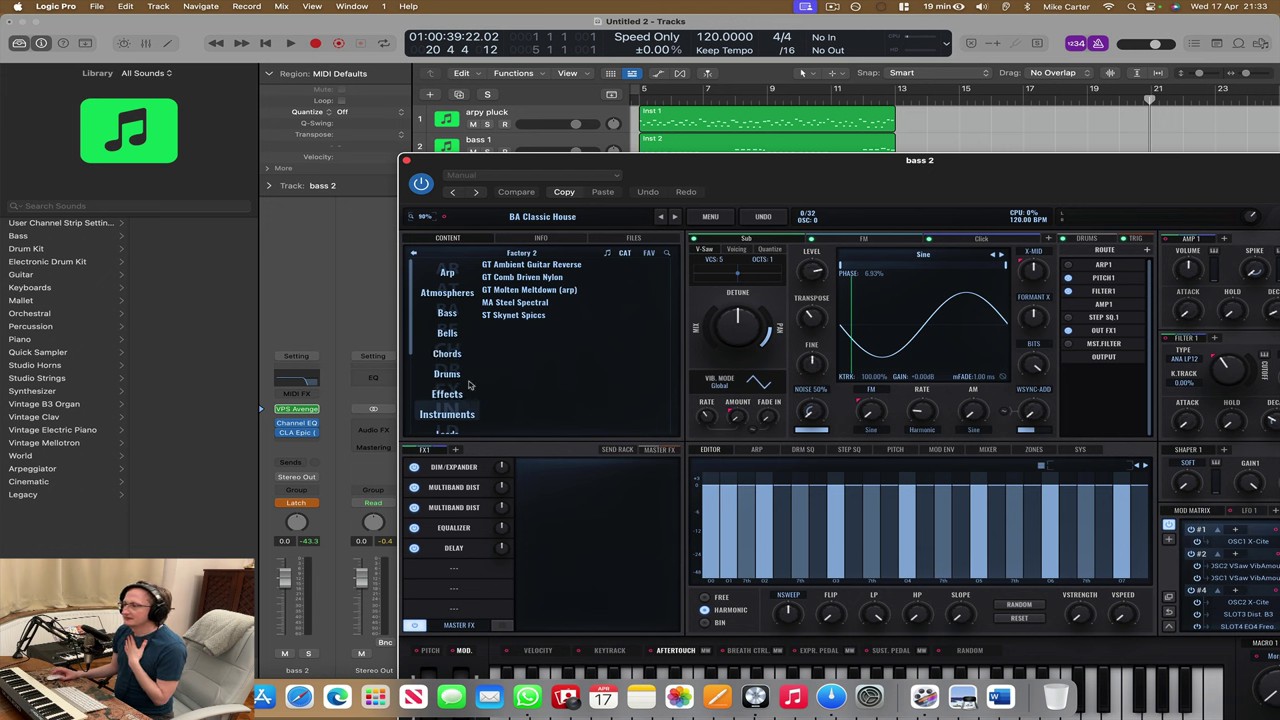
# - Try KB Enigma and KB Epic Cinematic Keys, then load PN Pianist from Factory 2 Piano & Keys
pyautogui.scroll(-3, 480, 350)
pyautogui.click(447, 345)
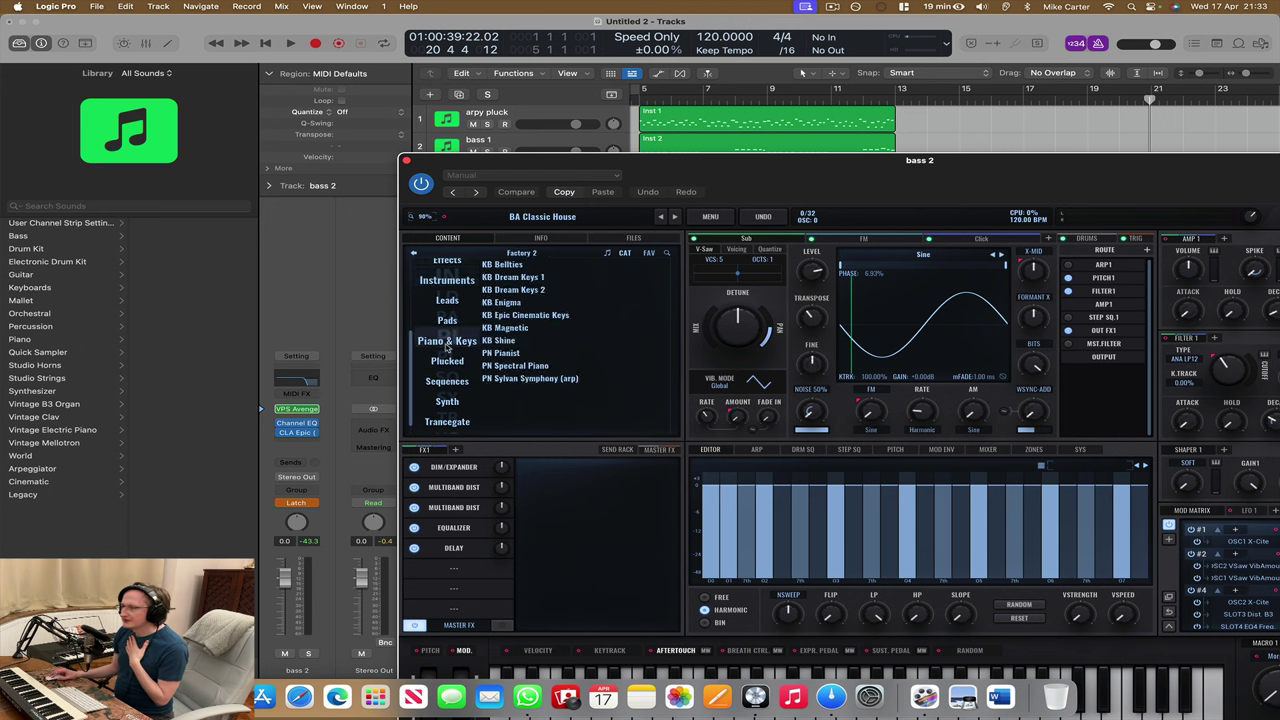
pyautogui.click(525, 302)
pyautogui.click(558, 315)
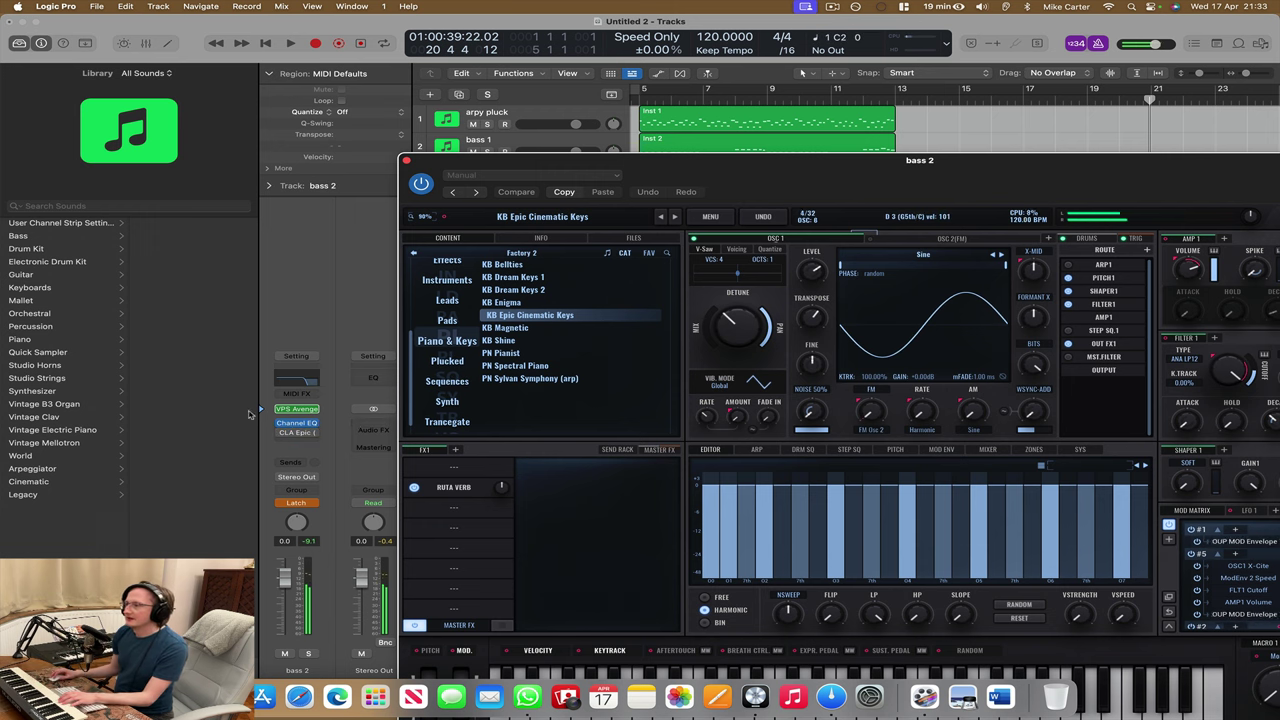
pyautogui.click(505, 354)
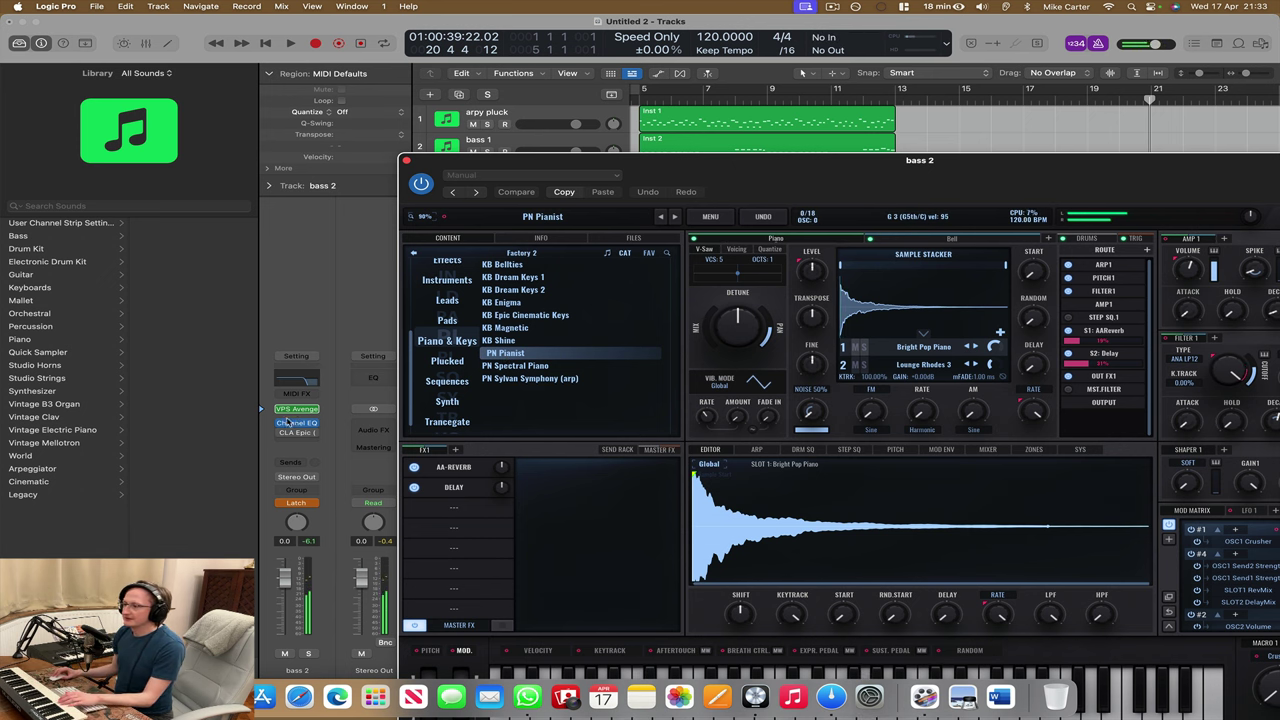
pyautogui.click(286, 423)
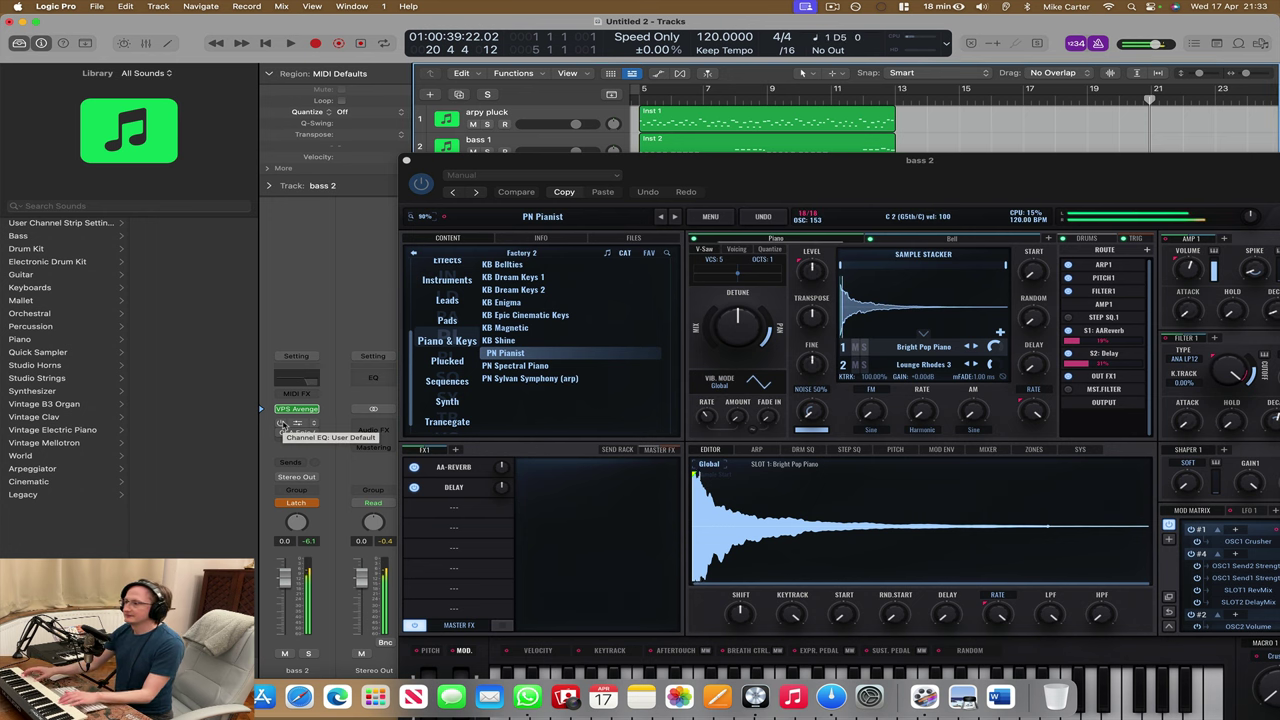
# - Draw an empty region on the new track from bar 21 to bar 29 with the Pencil tool
pyautogui.click(407, 160)
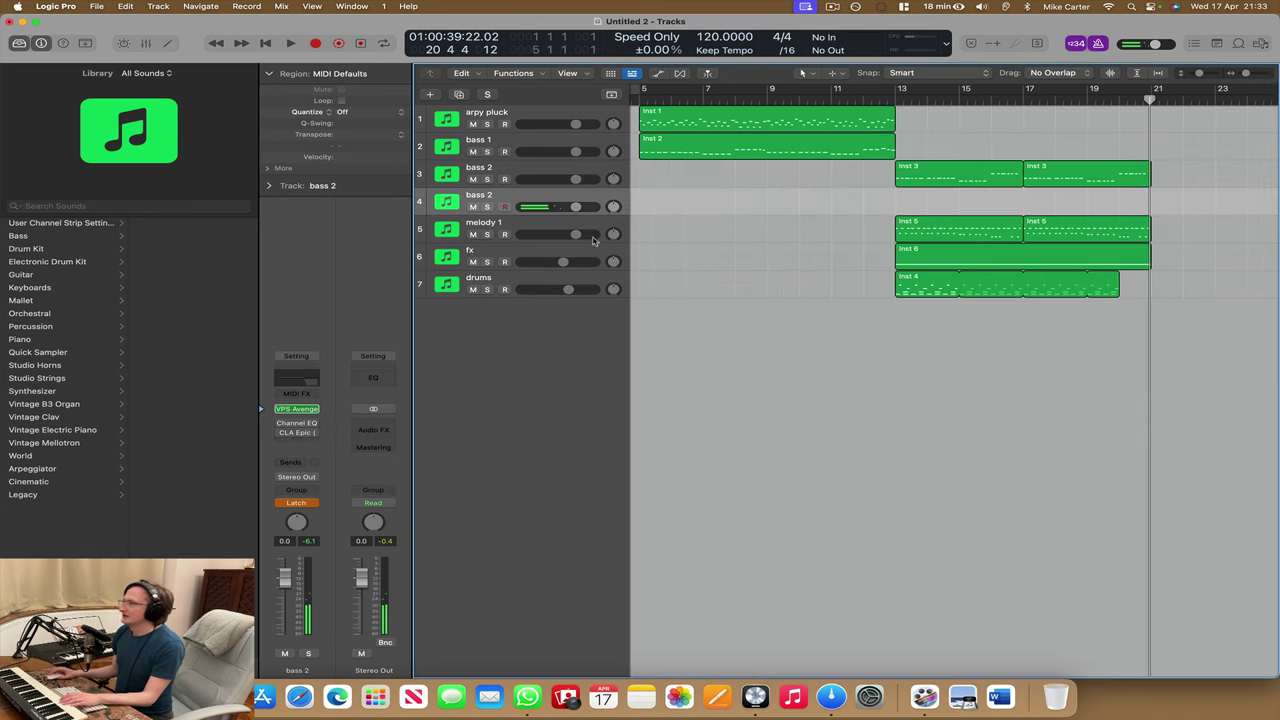
pyautogui.hscroll(5, 903, 297)
pyautogui.click(801, 73)
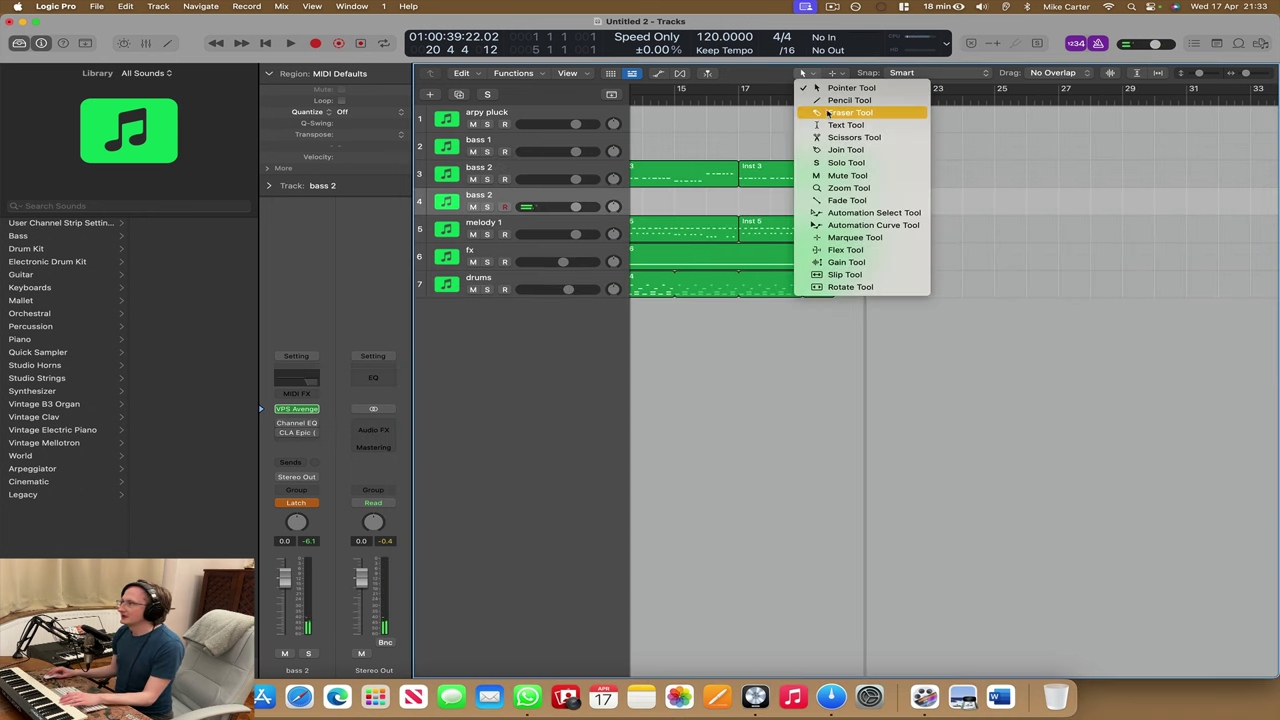
pyautogui.click(872, 201)
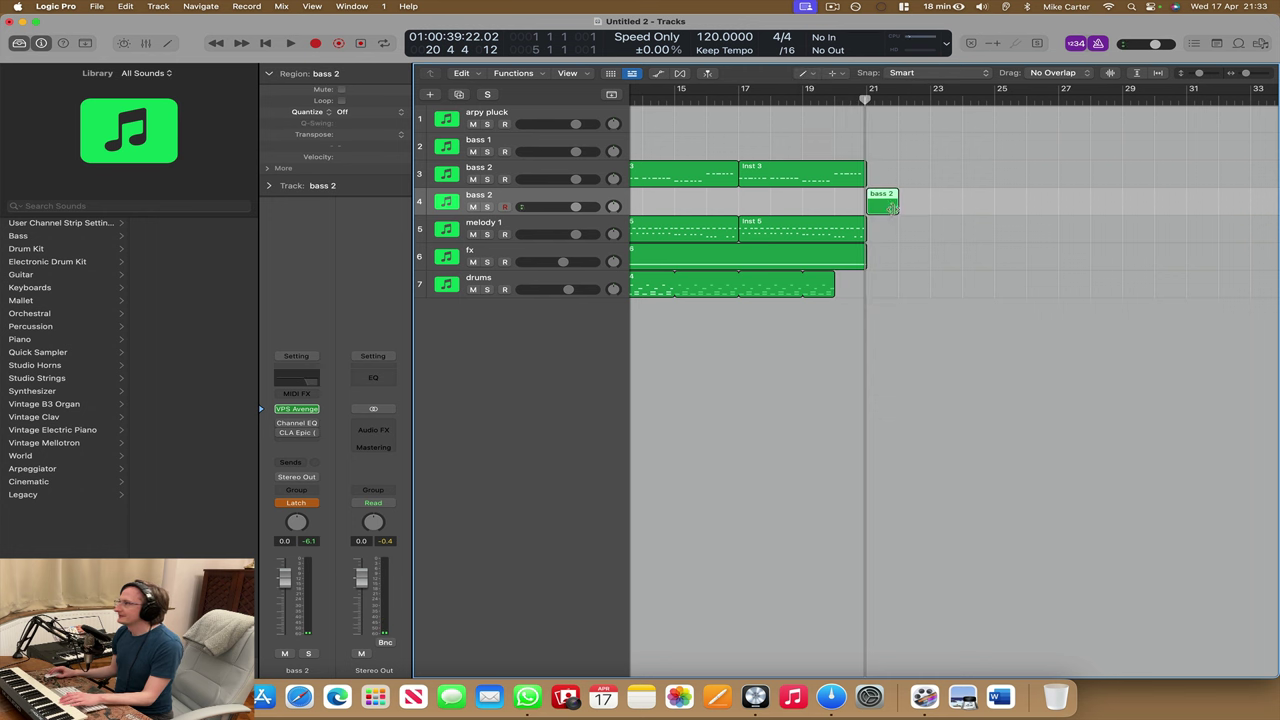
pyautogui.moveTo(891, 207); pyautogui.dragTo(1117, 229)
# - Rename the track 'piano' and open its new region in the Piano Roll
pyautogui.doubleClick(527, 196)
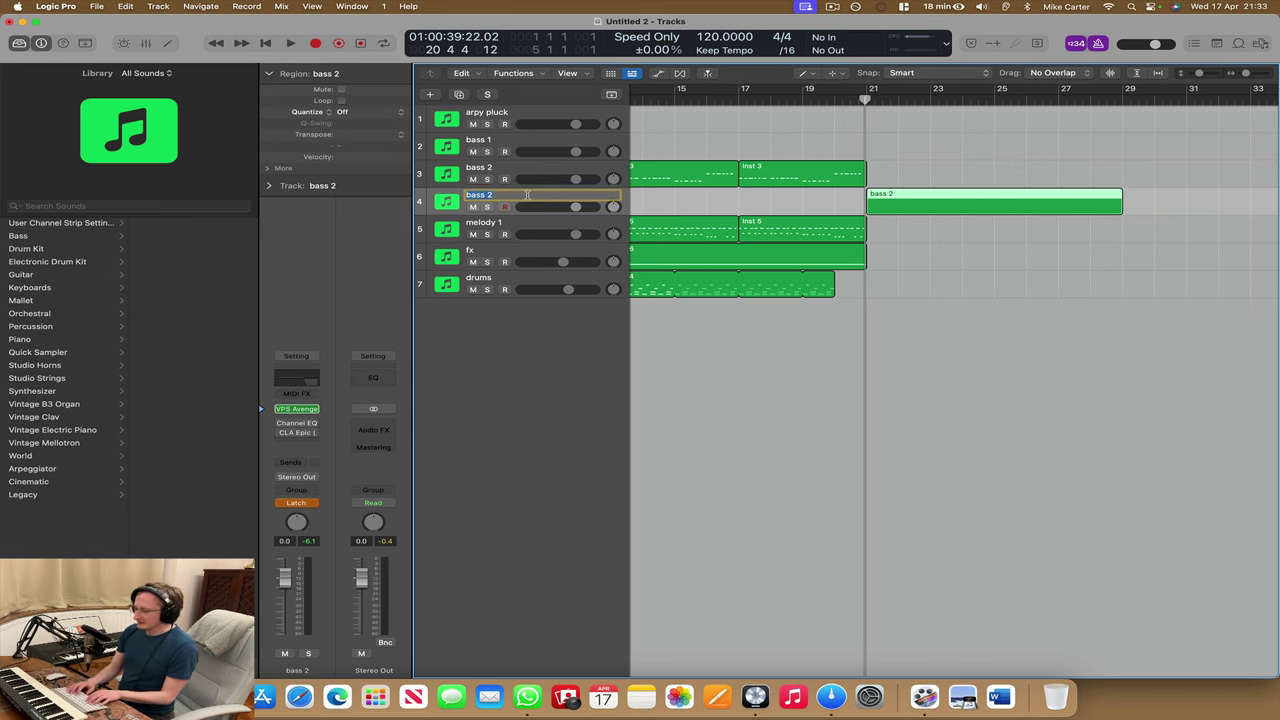
pyautogui.press('Return')
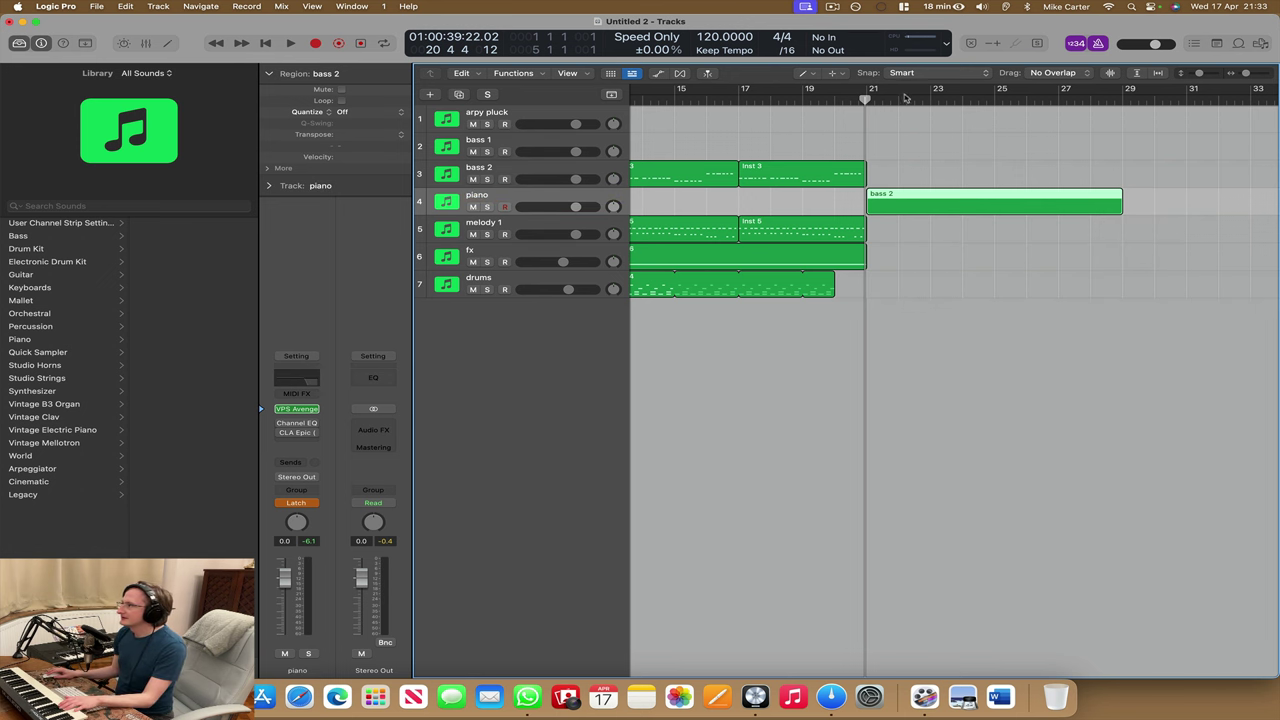
pyautogui.click(812, 74)
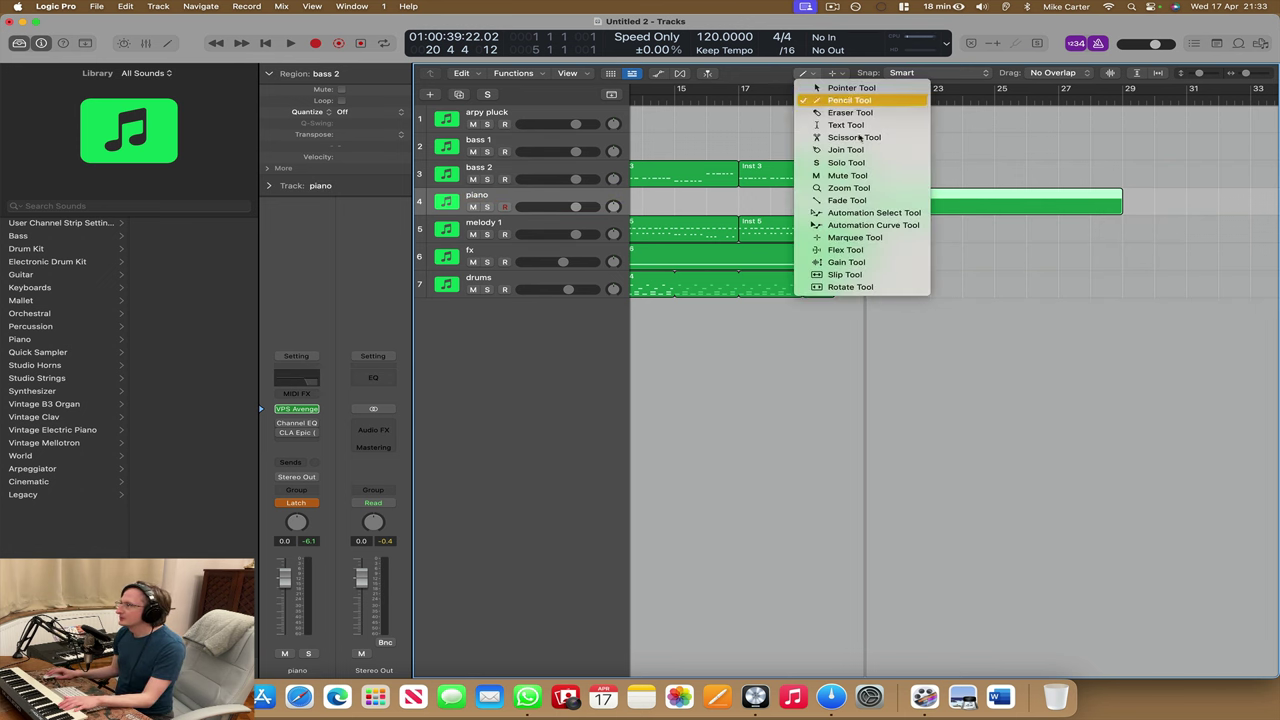
pyautogui.click(825, 120)
pyautogui.doubleClick(897, 208)
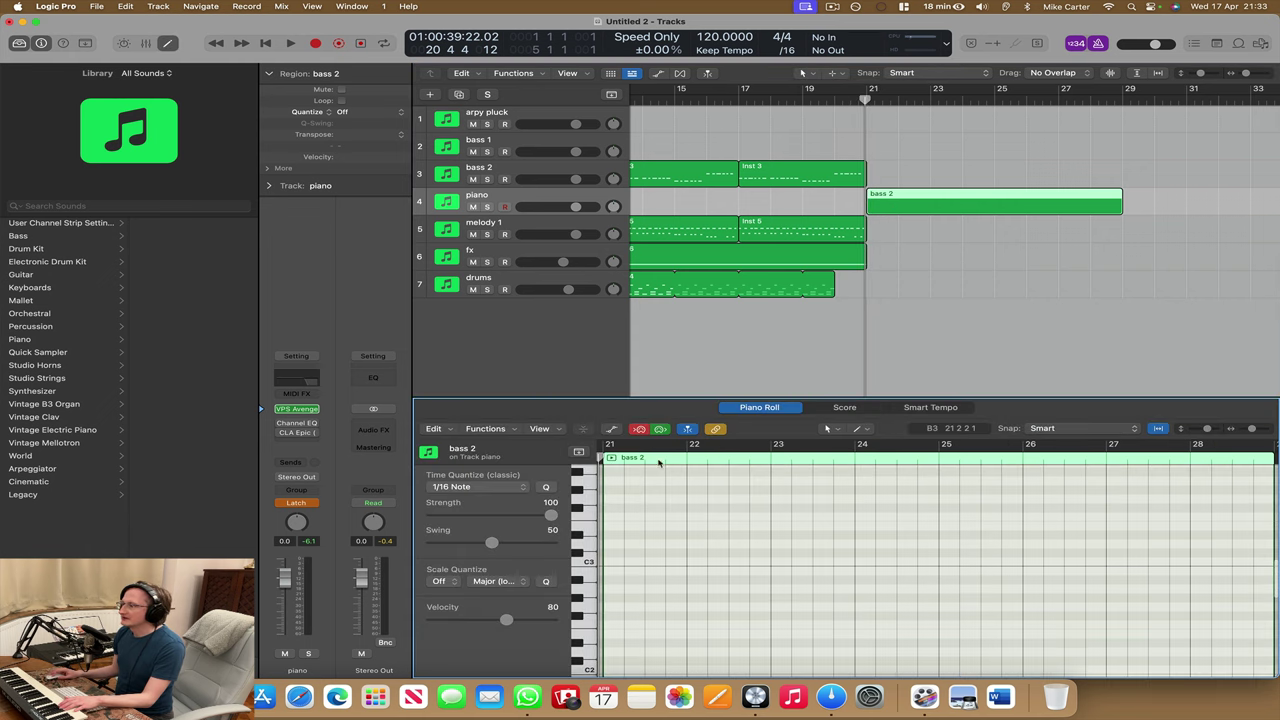
# - With Catch Playhead on, record a piano part from bar 21 through bar 29
pyautogui.click(606, 456)
pyautogui.moveTo(604, 457); pyautogui.dragTo(619, 458)
pyautogui.click(628, 457)
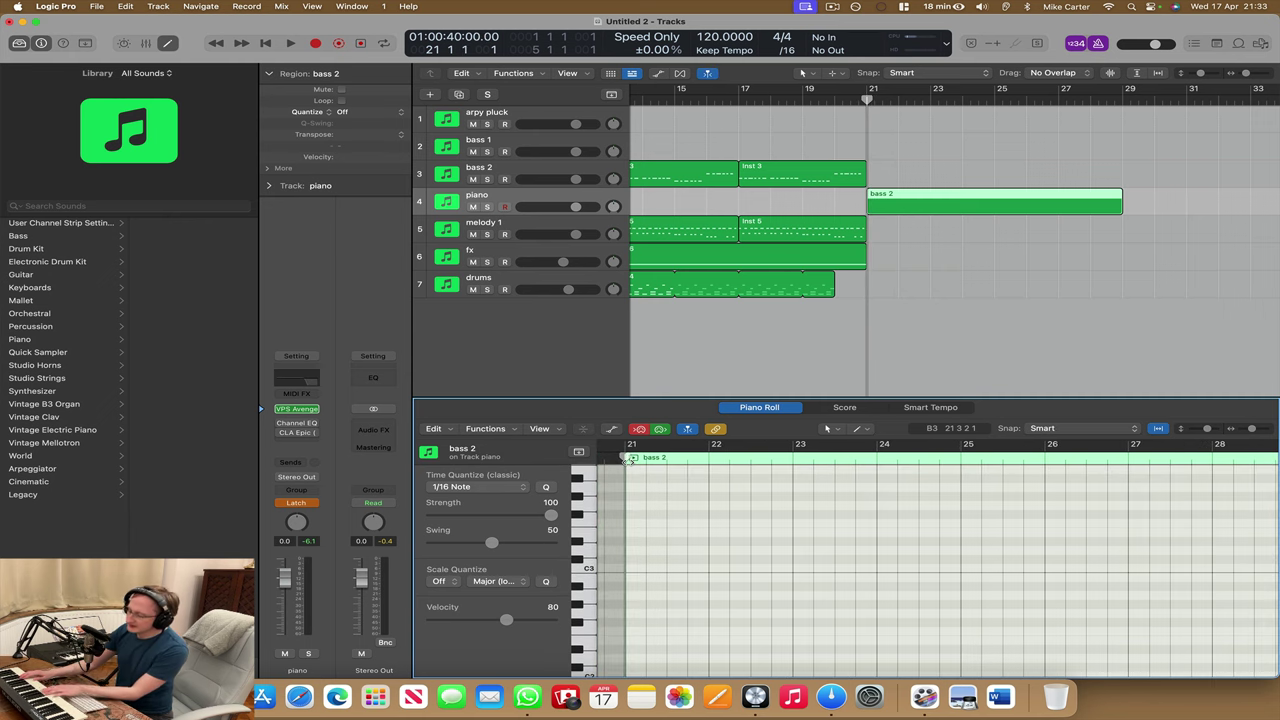
pyautogui.press('r')
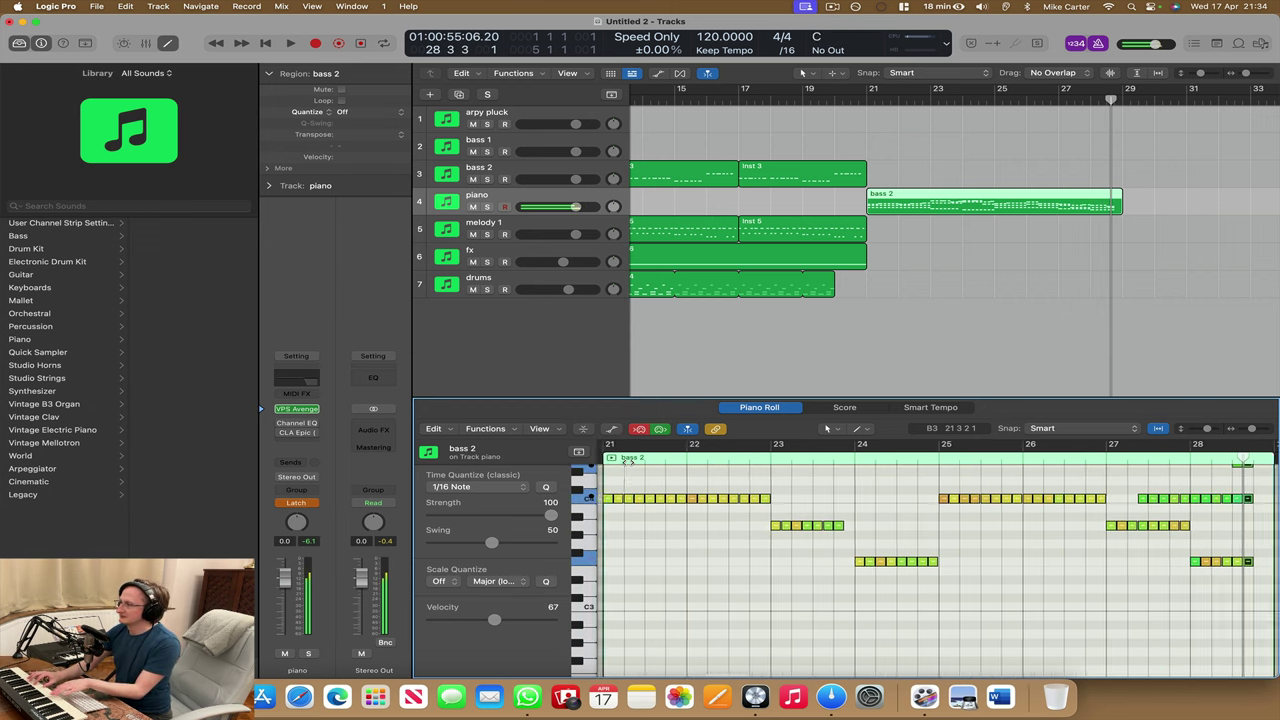
pyautogui.hscroll(5, 830, 610)
pyautogui.scroll(3, 860, 600)
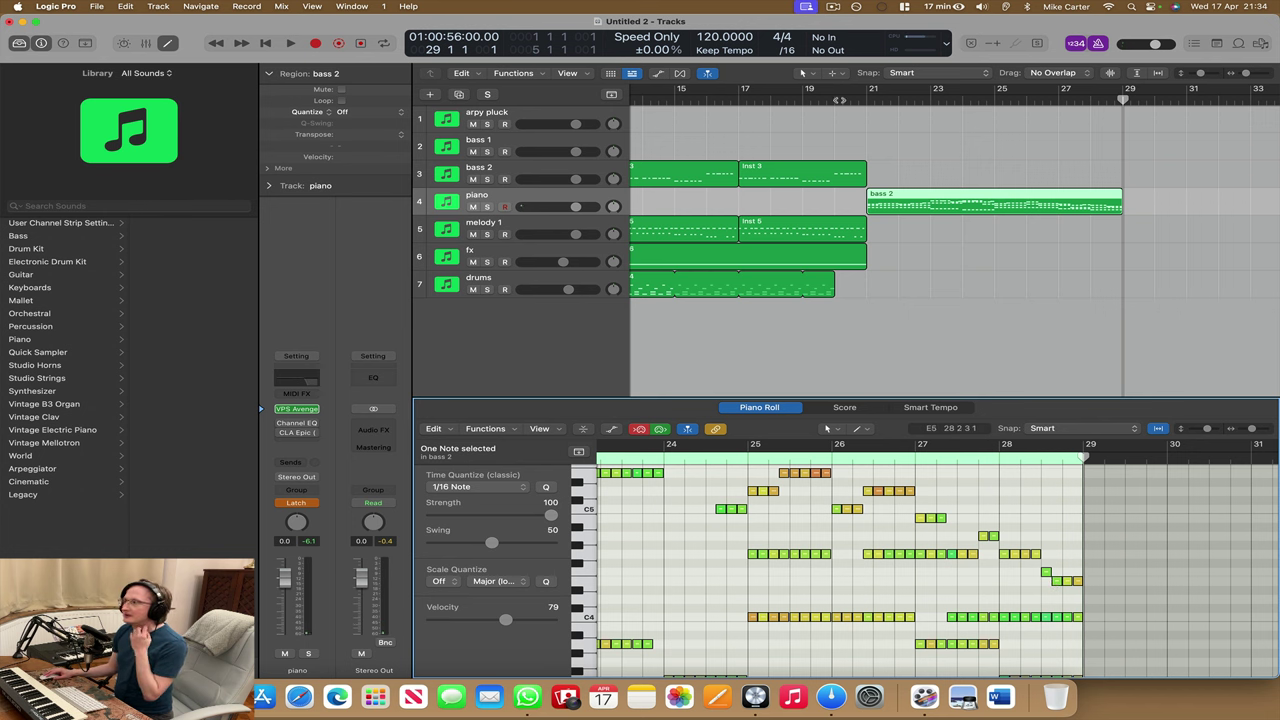
# - Play back the new piano part from just before bar 21, then bring up the piano's Channel EQ
pyautogui.click(851, 92)
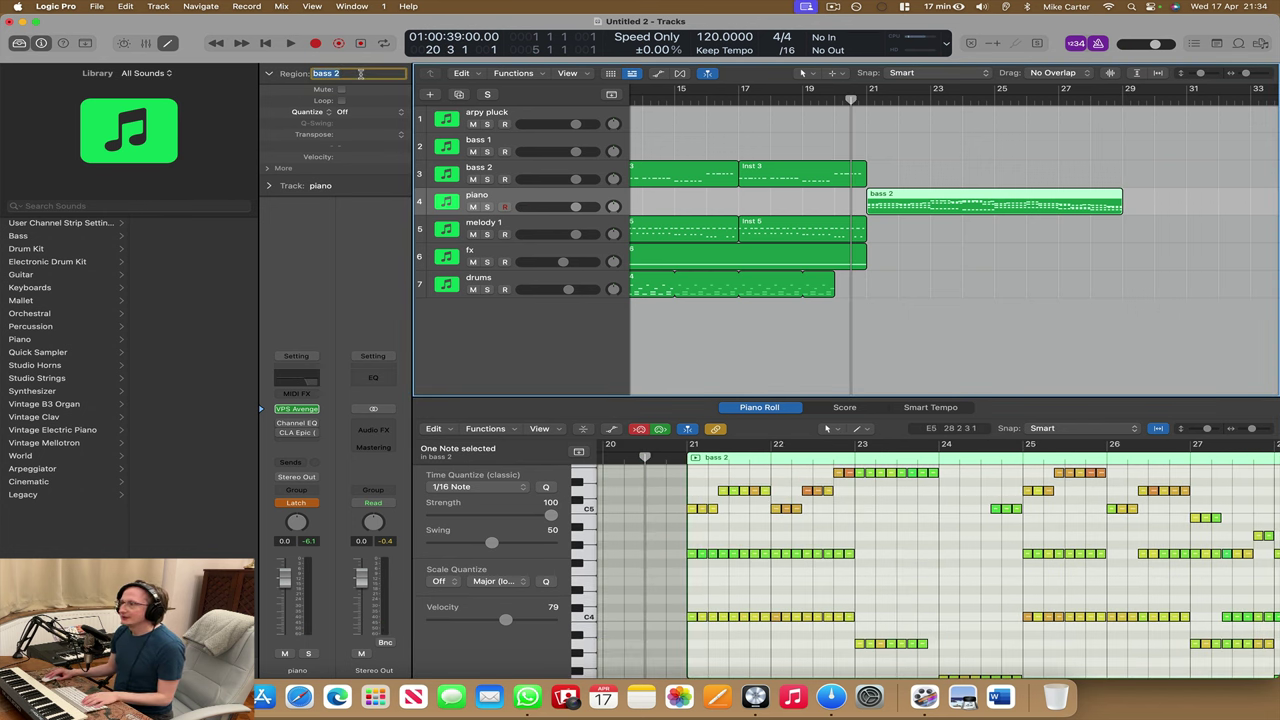
pyautogui.press('space')
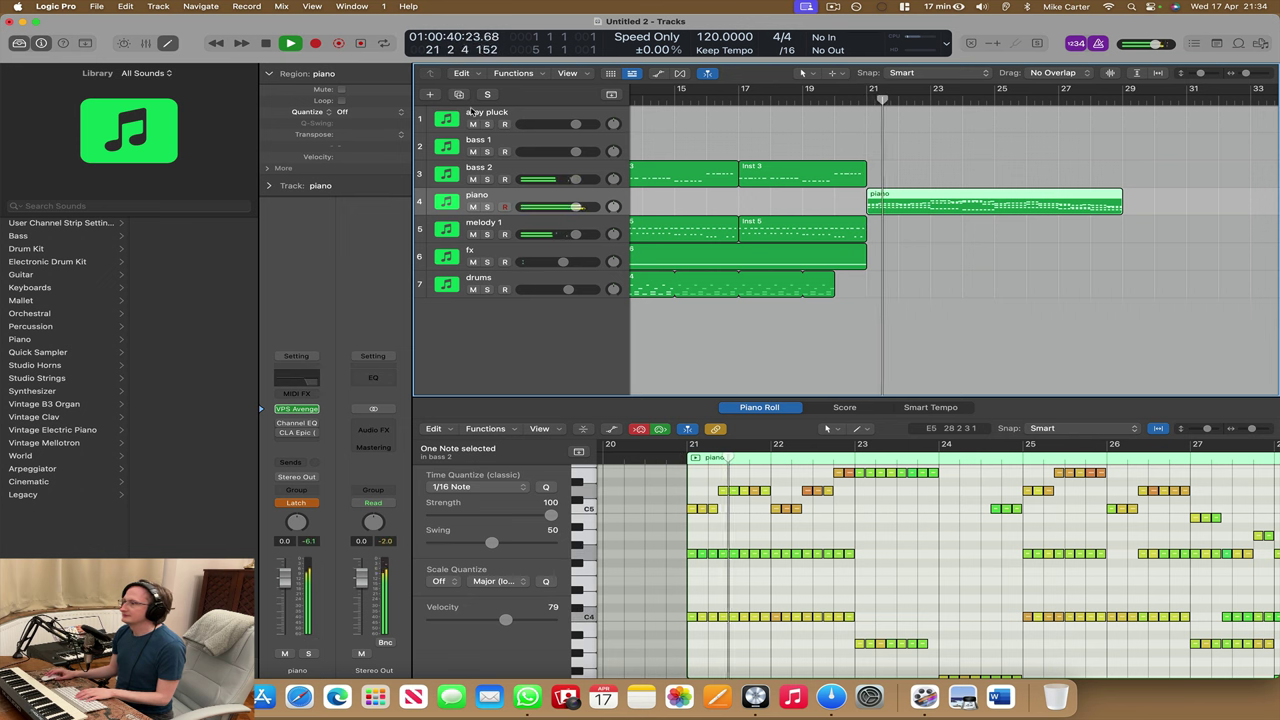
pyautogui.press('space')
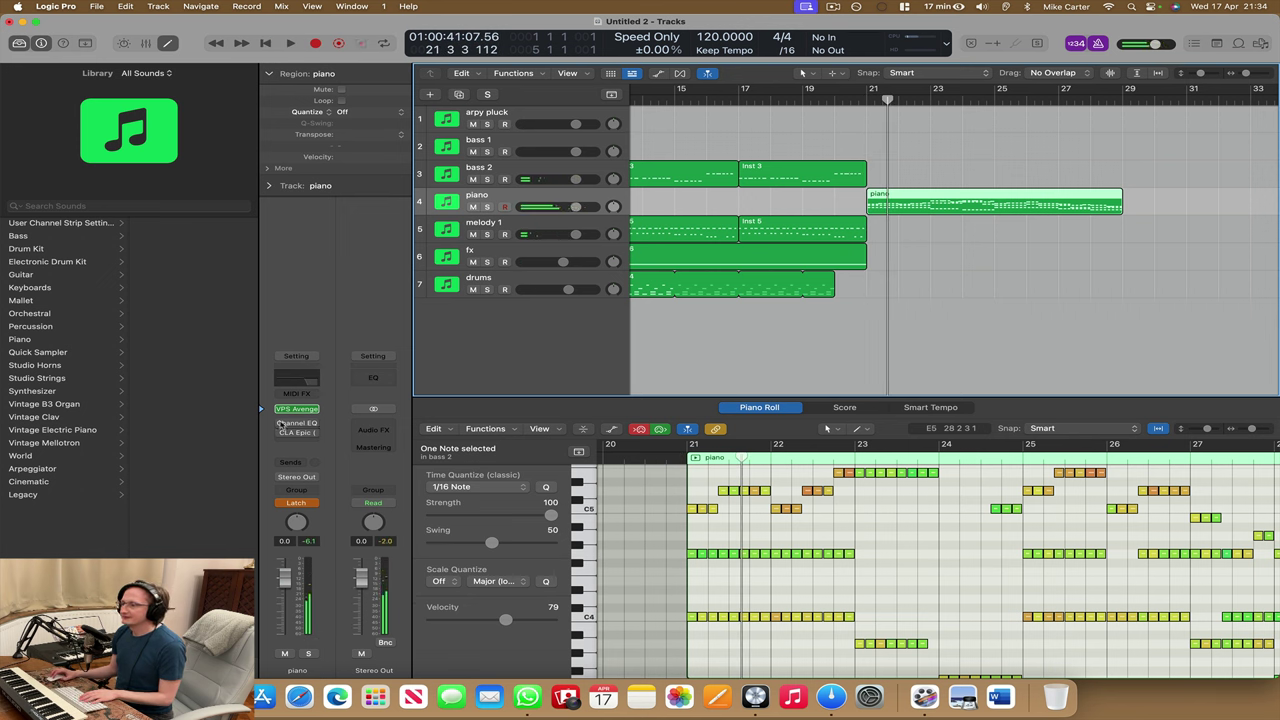
pyautogui.click(314, 375)
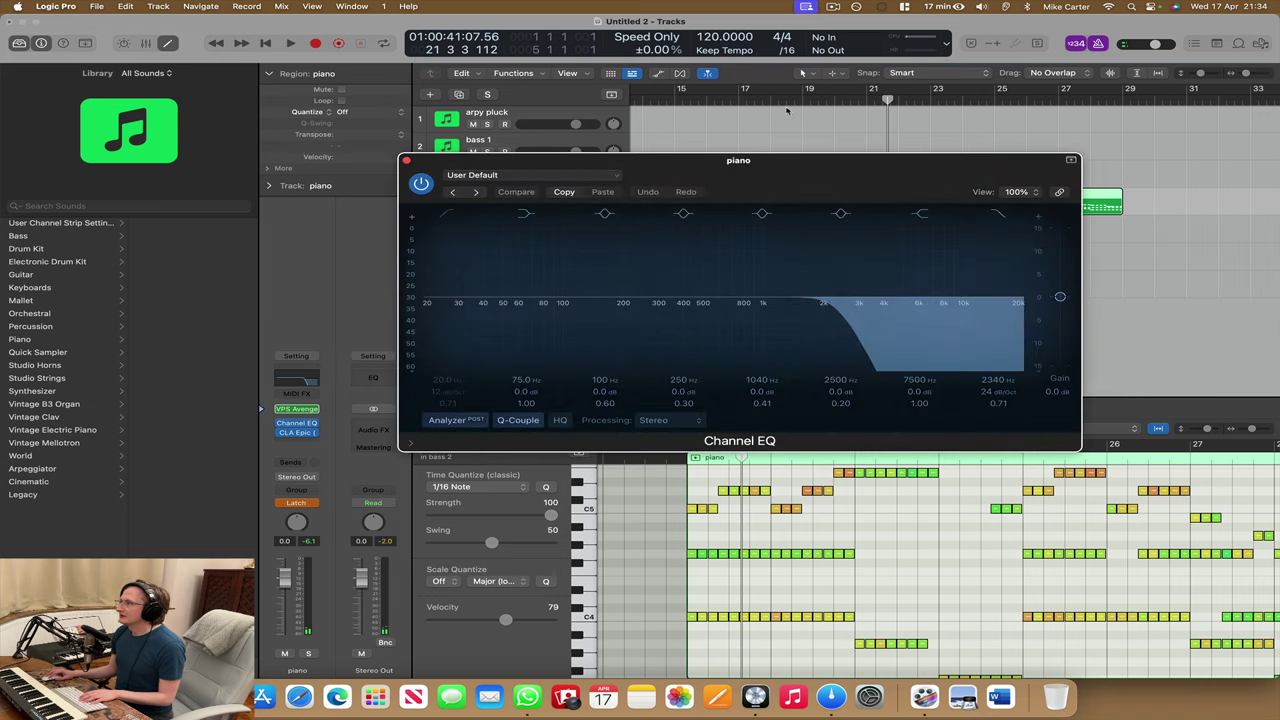
# - While playing from bar 19, sweep the piano EQ's high cut down to 1570 Hz, 24 dB/Oct, then close it
pyautogui.moveTo(790, 160); pyautogui.dragTo(807, 267)
pyautogui.press('space')
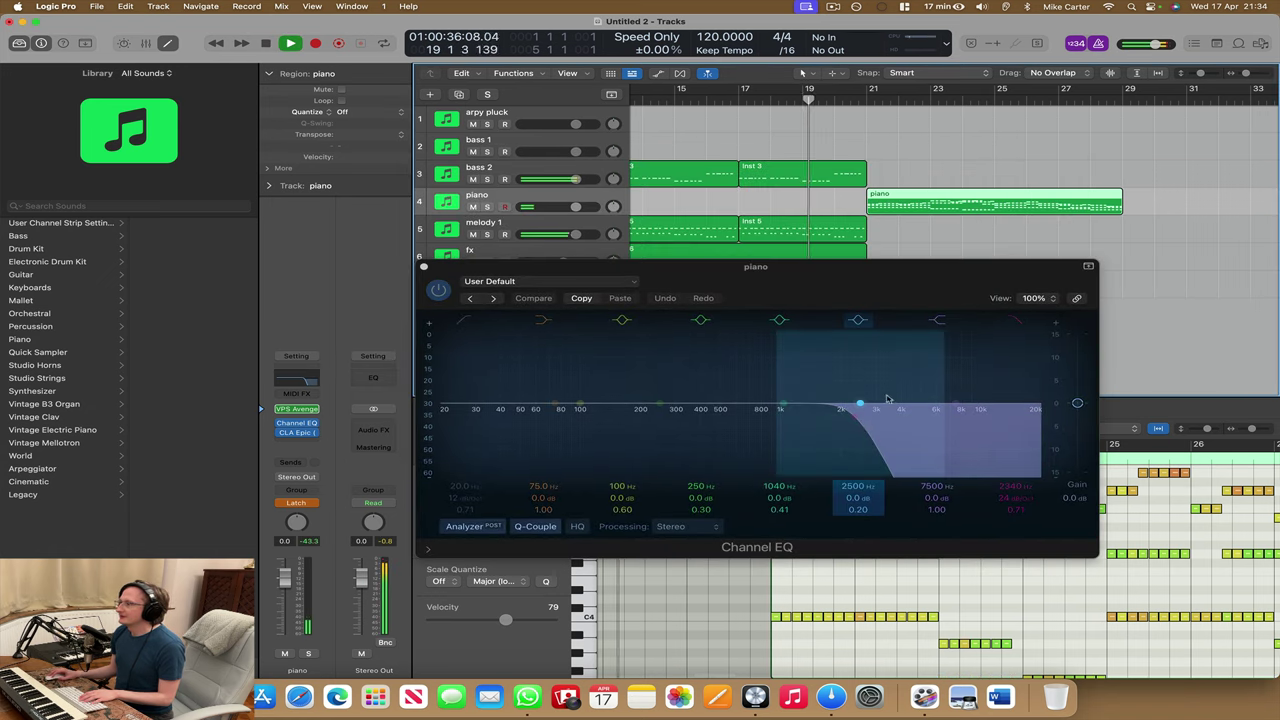
pyautogui.moveTo(887, 404); pyautogui.dragTo(822, 430)
pyautogui.click(424, 266)
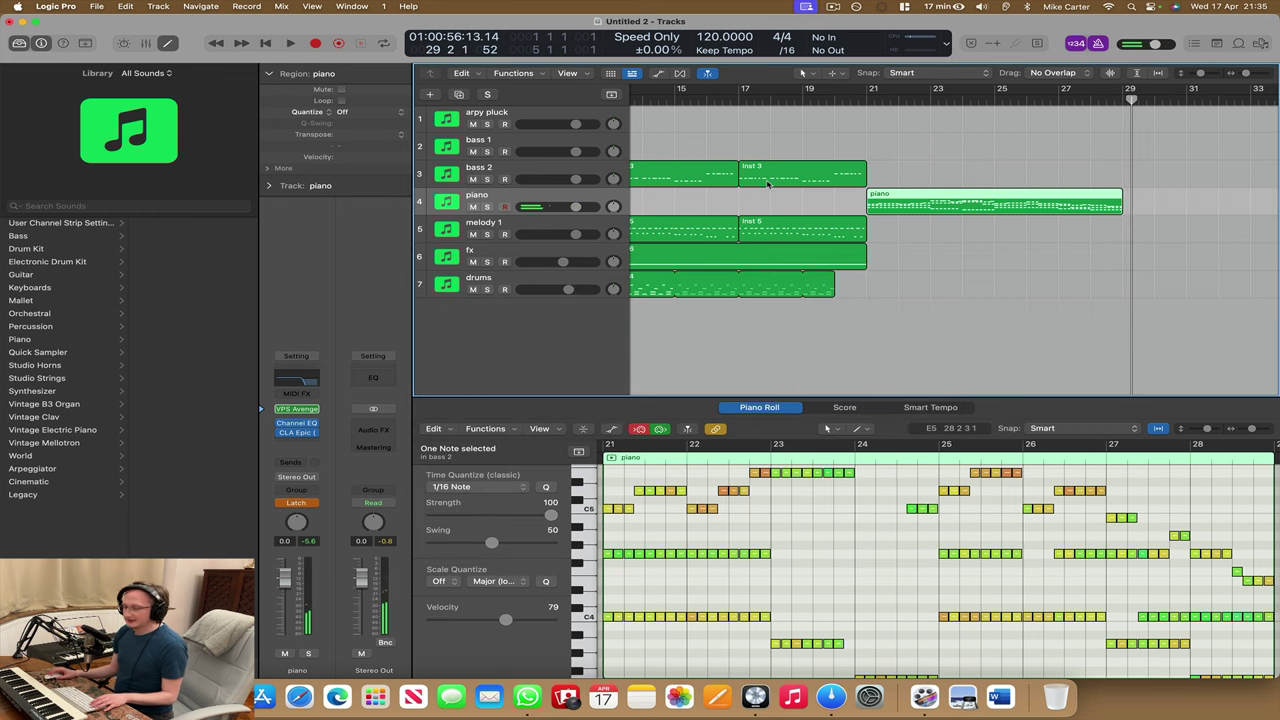
# - Duplicate the piano track and load the Leads > LD Nostalgica preset into its VPS Avenger
pyautogui.press('super+d')
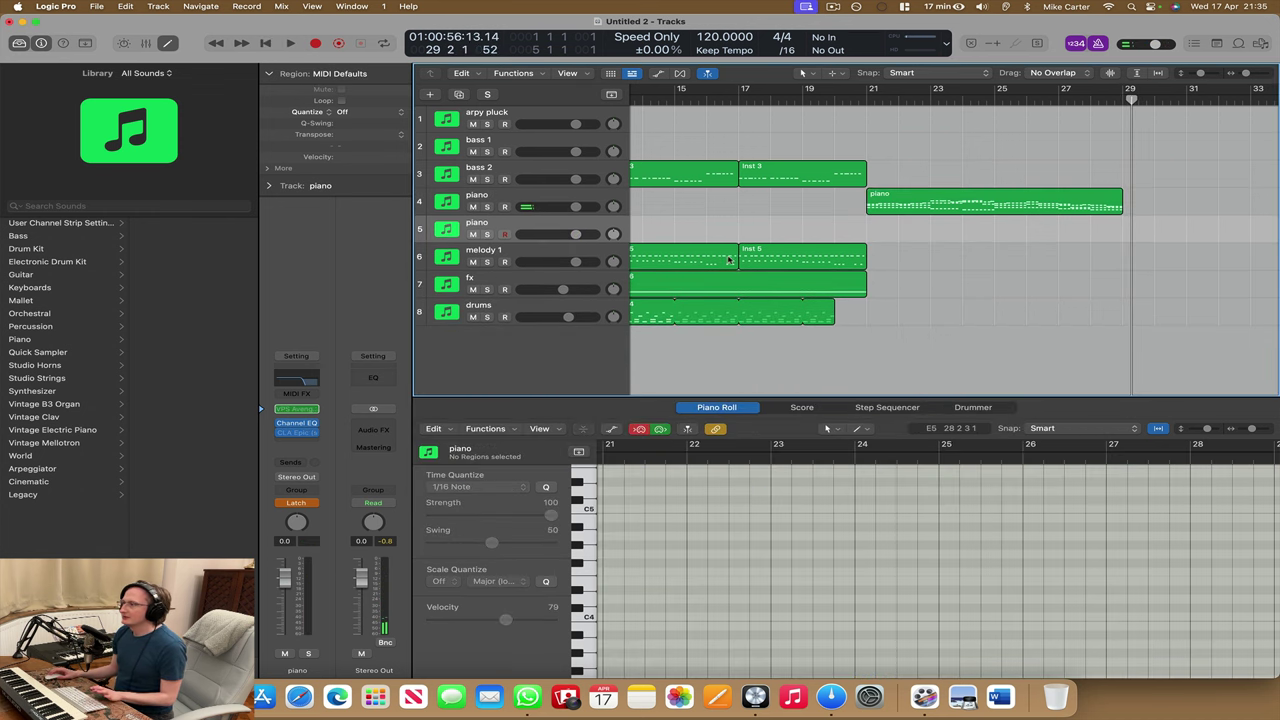
pyautogui.click(296, 410)
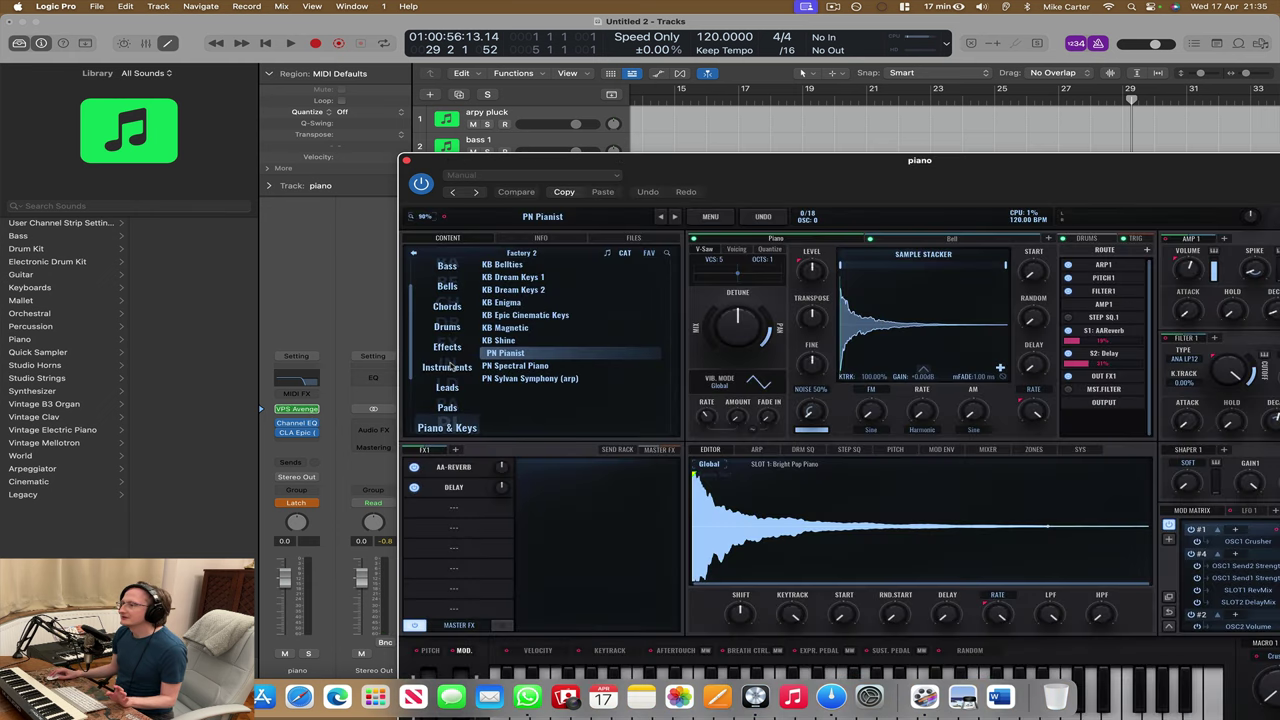
pyautogui.click(450, 367)
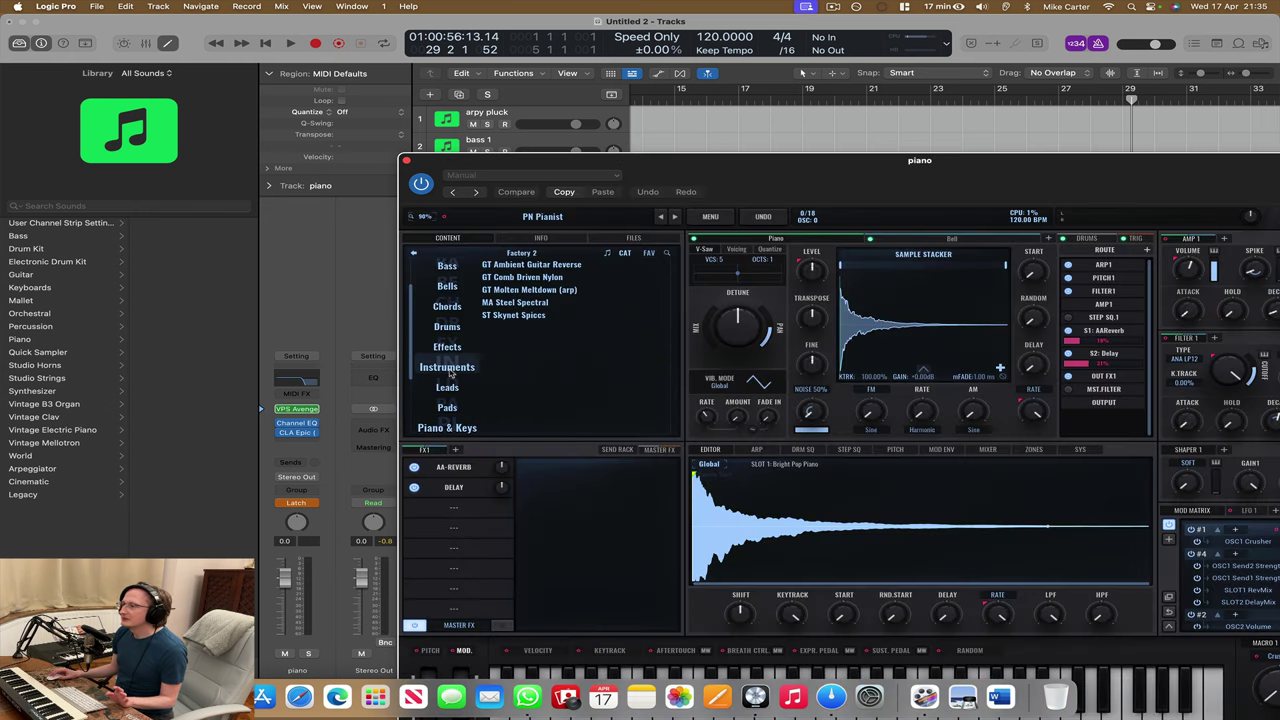
pyautogui.click(459, 388)
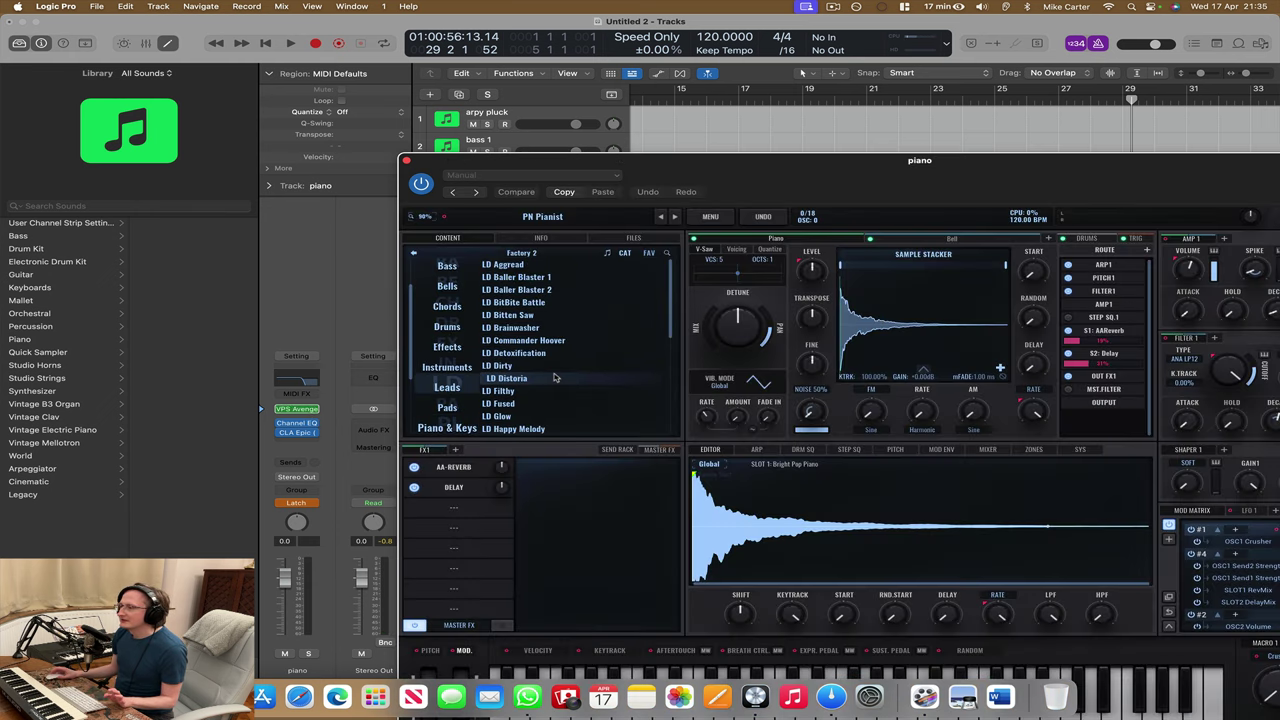
pyautogui.scroll(-10, 552, 380)
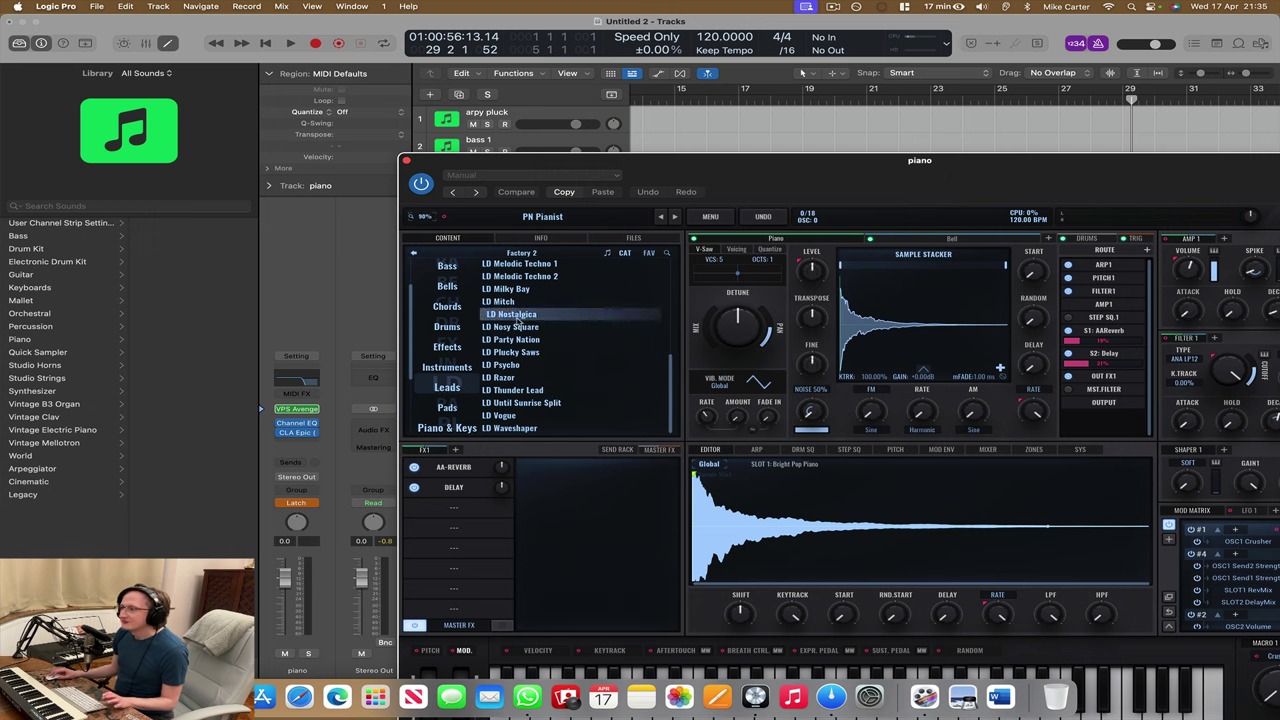
pyautogui.click(512, 314)
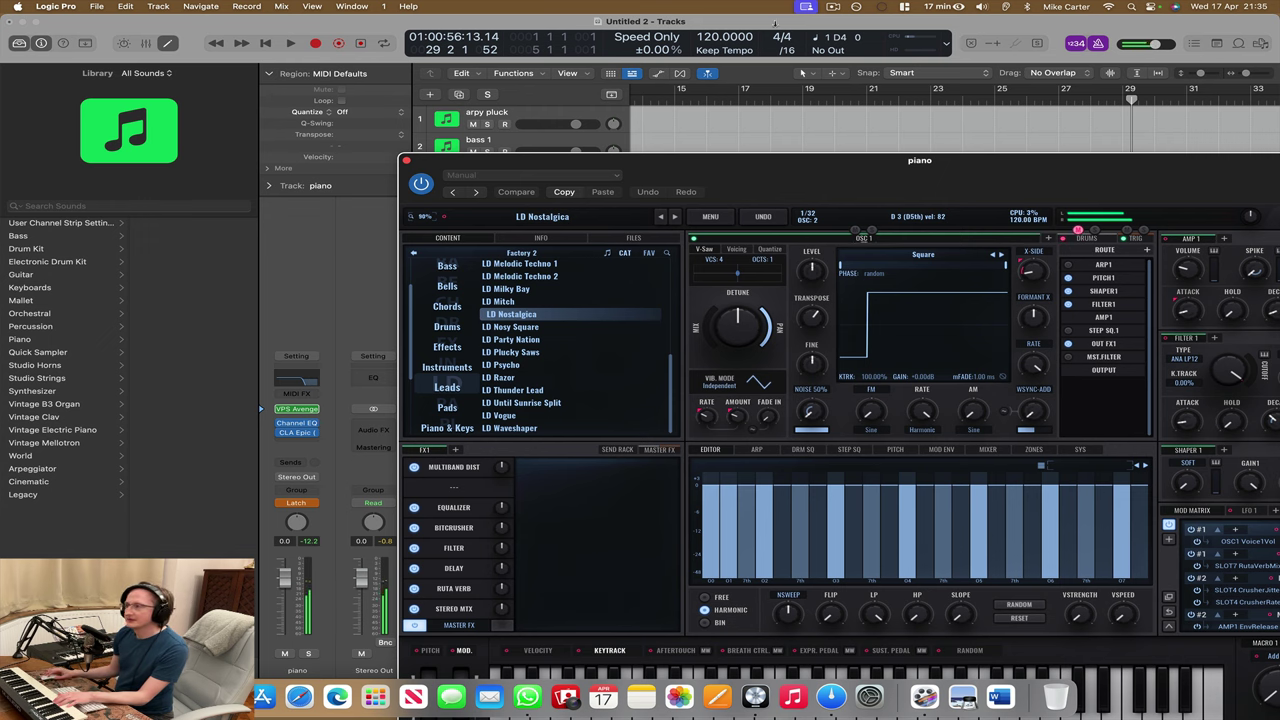
# - Record a melody take on the new track and name the track 'swirly melody'
pyautogui.click(406, 161)
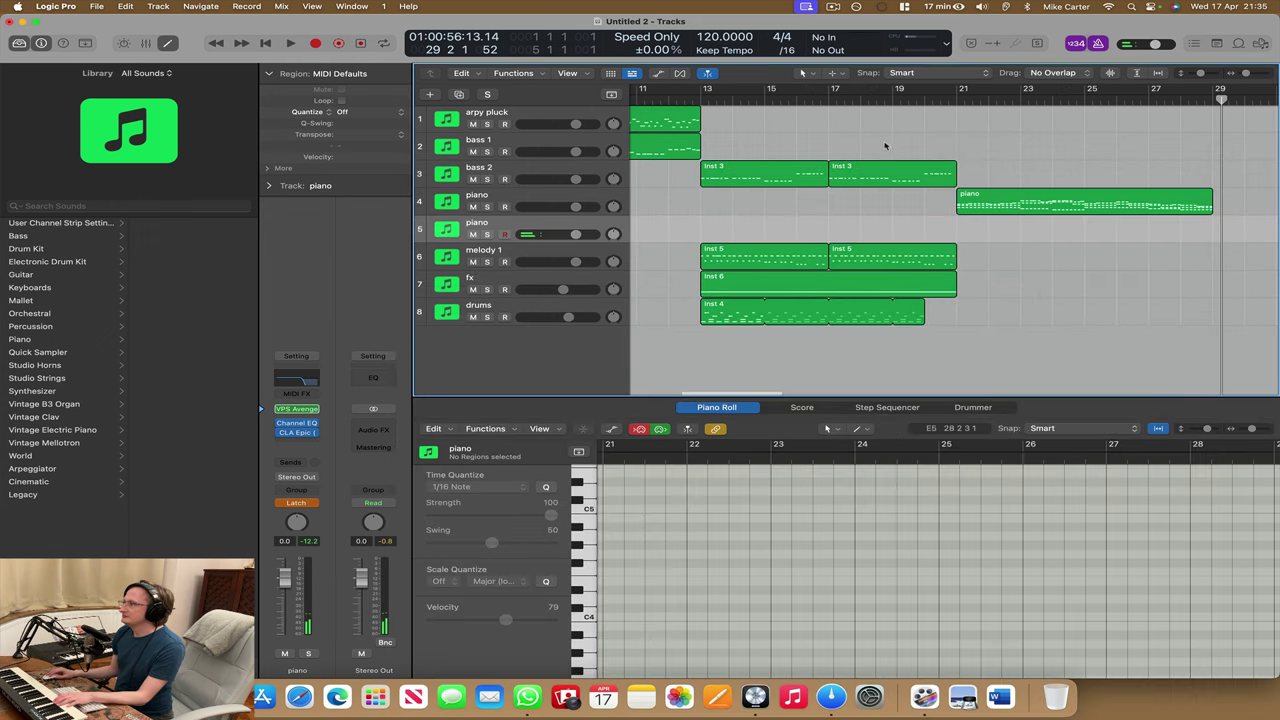
pyautogui.click(315, 43)
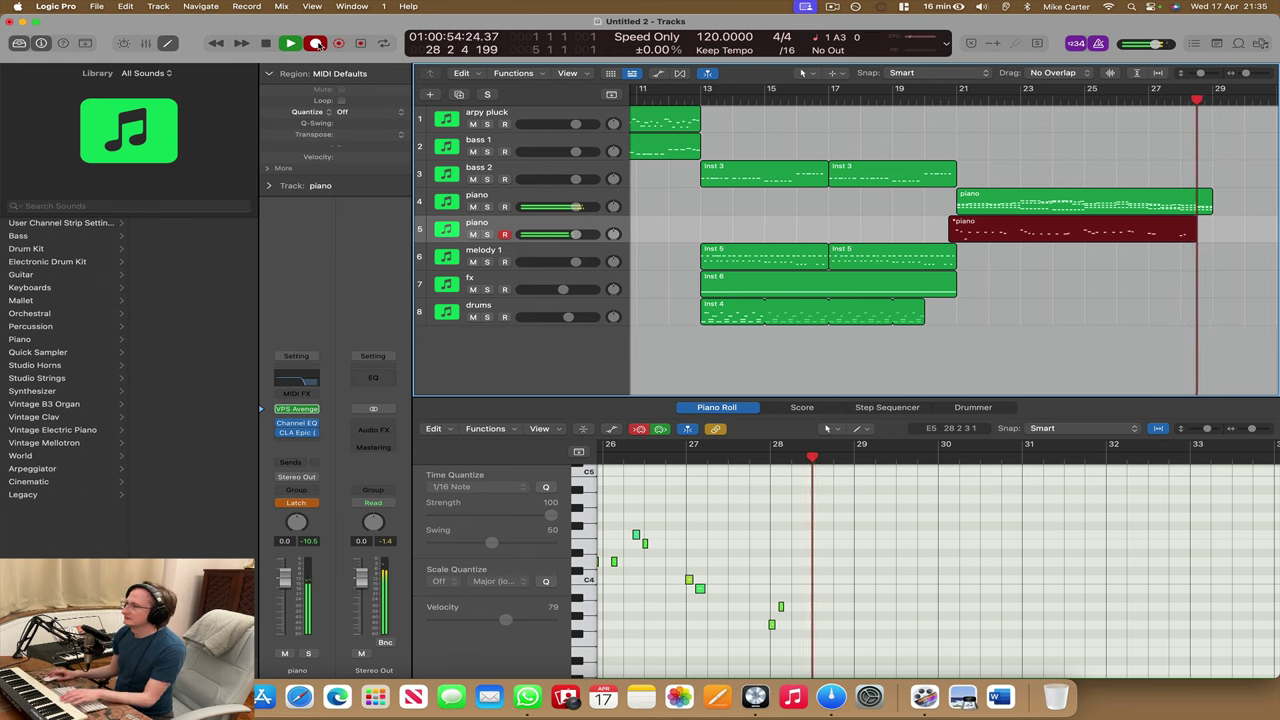
pyautogui.press('space')
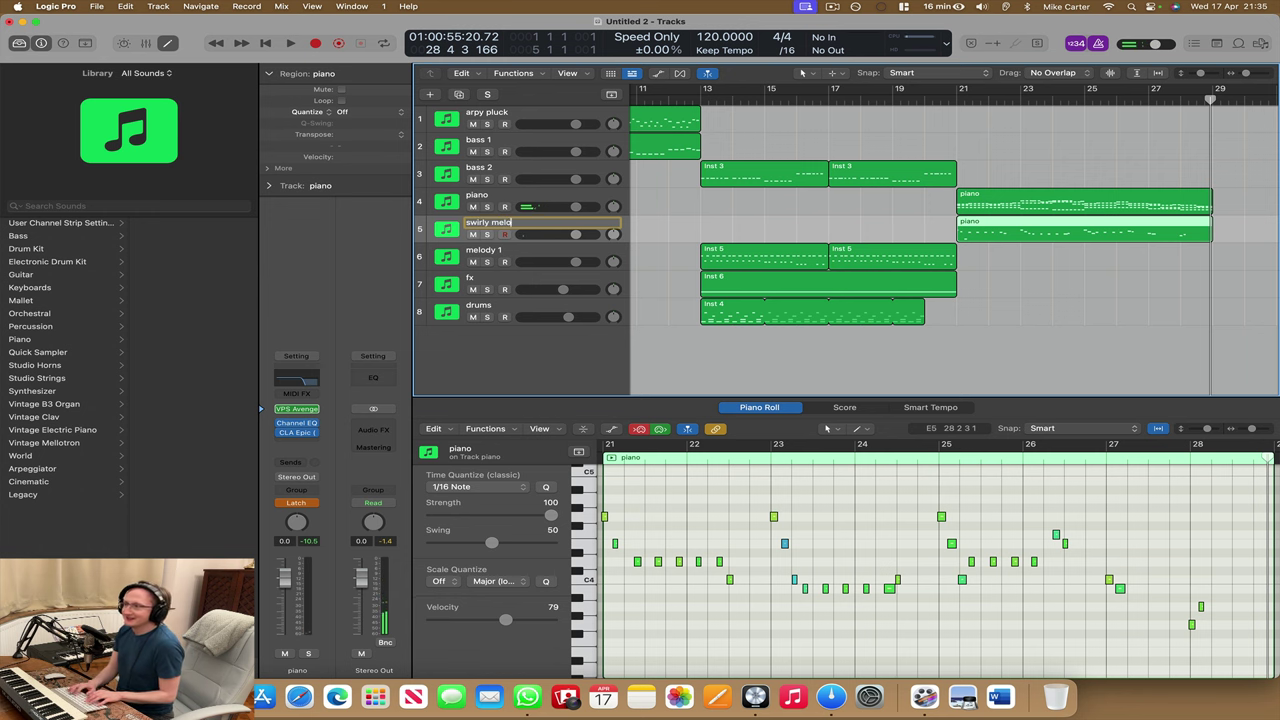
pyautogui.press('Return')
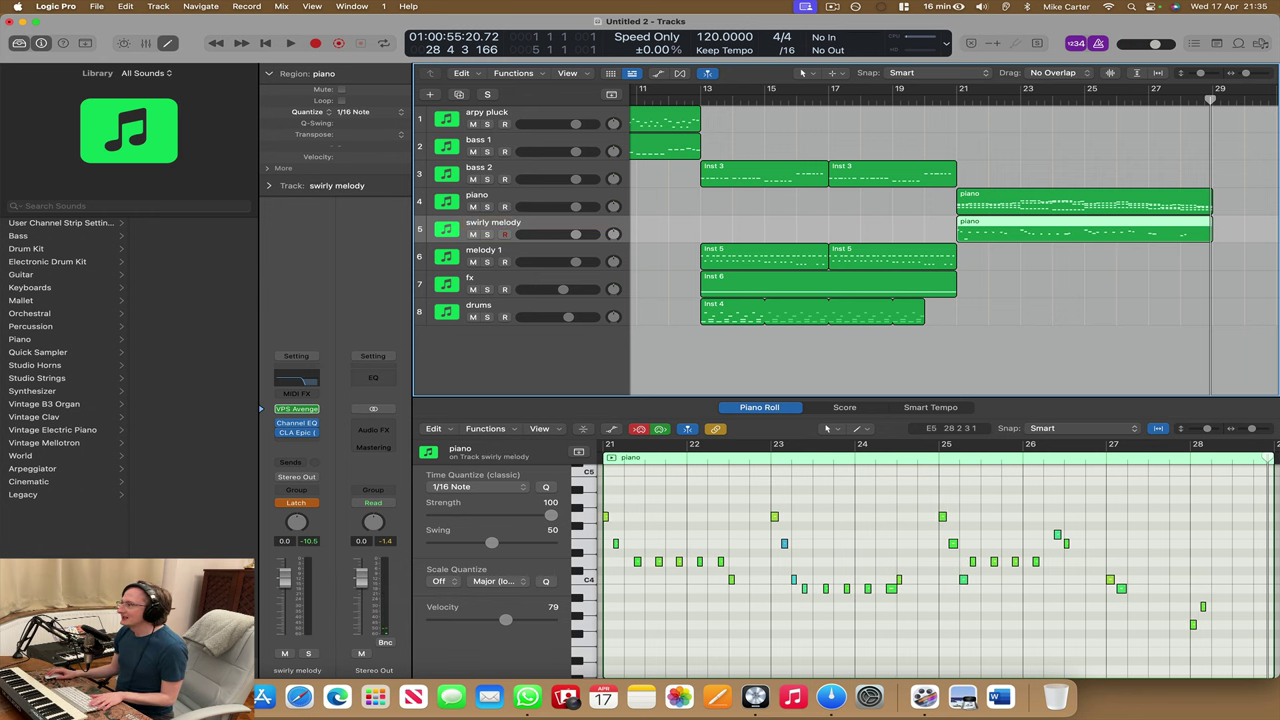
# - Play the swirly melody from bar 19 and sweep its EQ high cut down toward 45 Hz
pyautogui.click(295, 377)
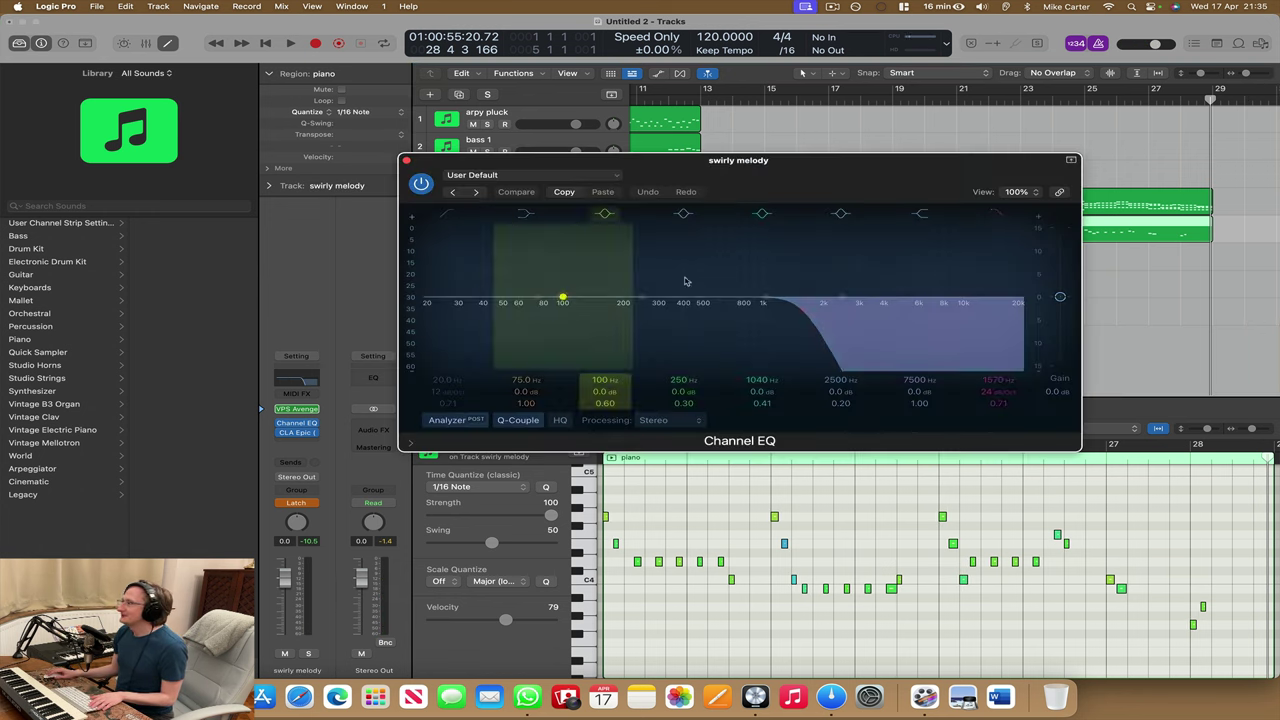
pyautogui.moveTo(813, 176); pyautogui.dragTo(850, 330)
pyautogui.click(899, 94)
pyautogui.press('space')
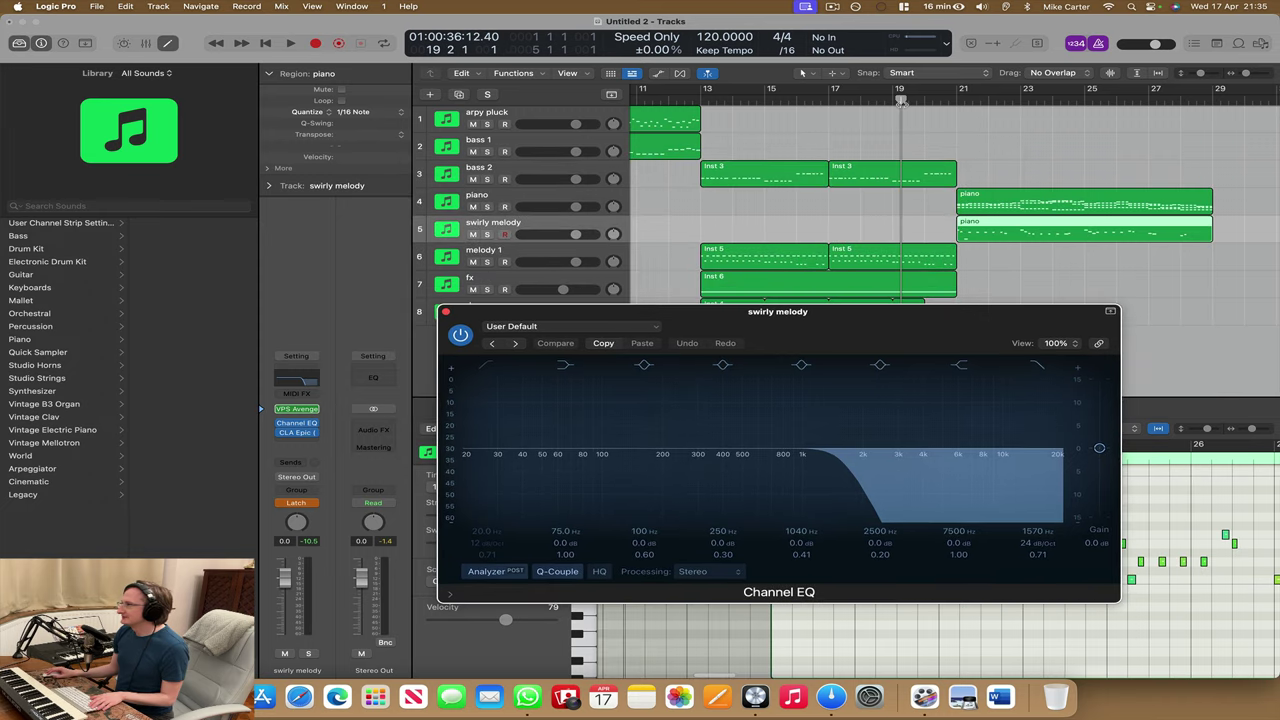
pyautogui.moveTo(850, 474); pyautogui.dragTo(648, 480)
pyautogui.press('space')
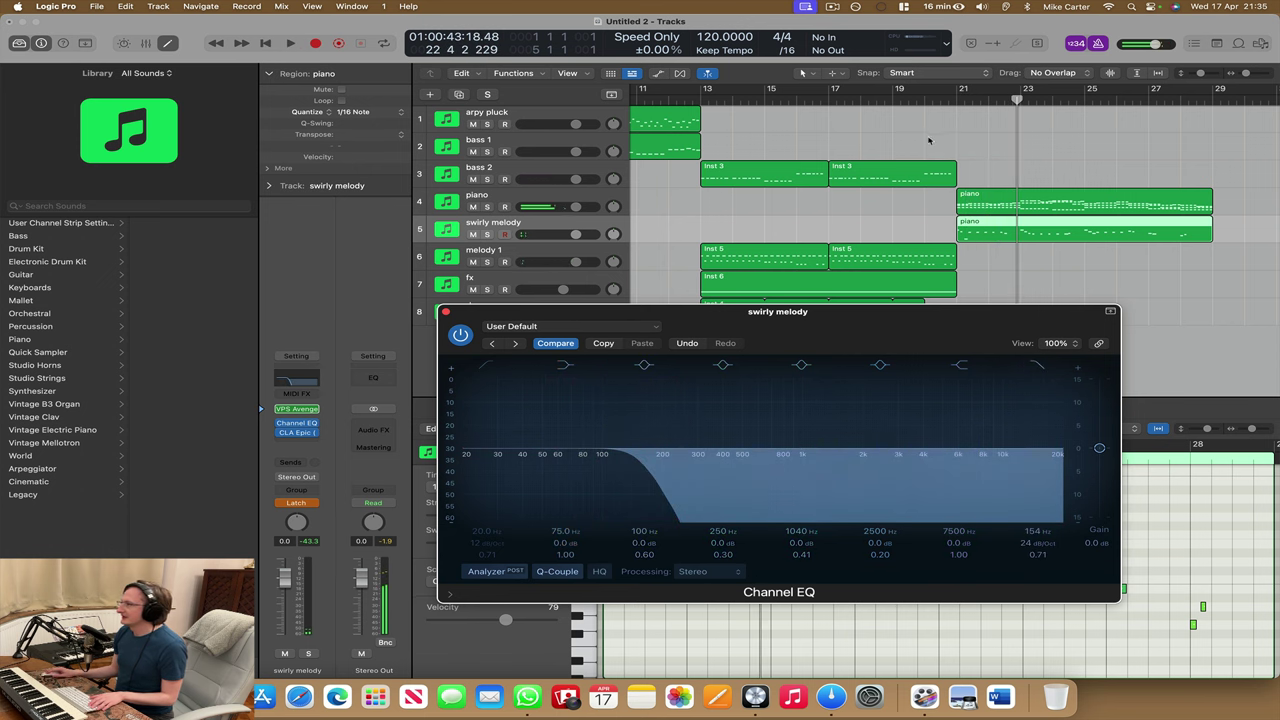
# - Replay from bar 19, dropping the high cut to about 60 Hz, then raising it to about 1360 Hz
pyautogui.click(914, 101)
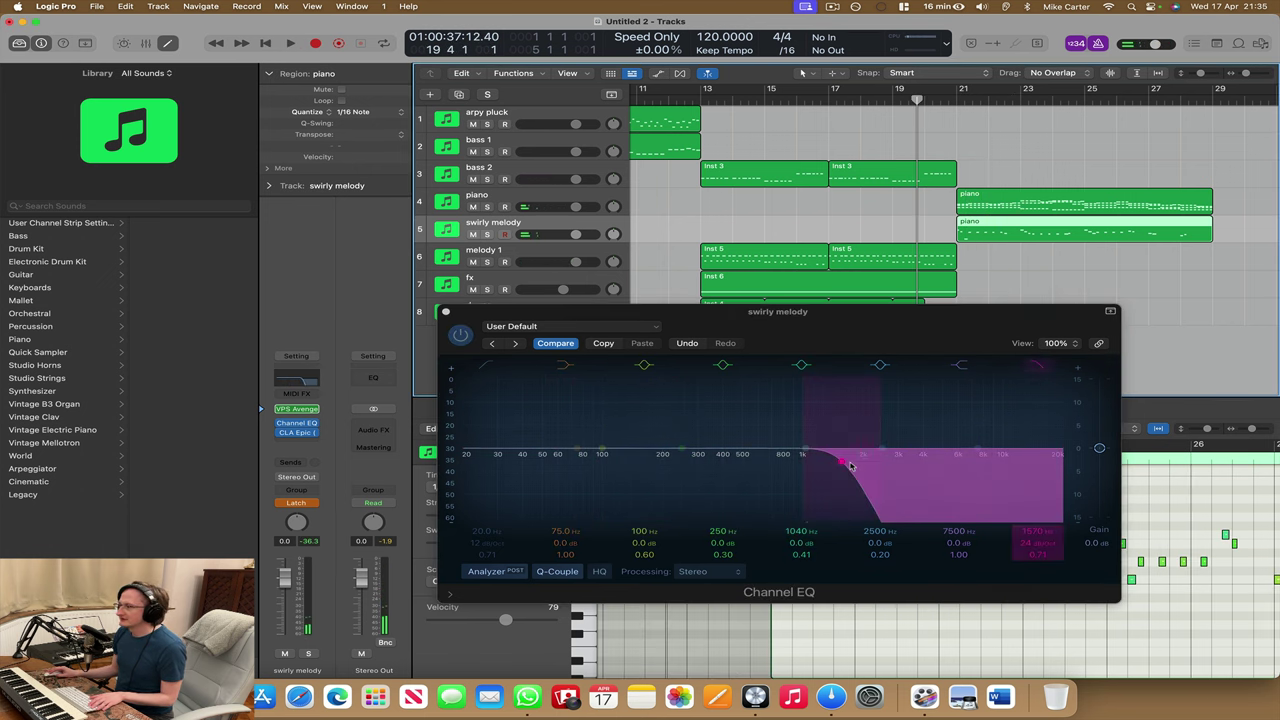
pyautogui.moveTo(845, 467); pyautogui.dragTo(640, 460)
pyautogui.press('space')
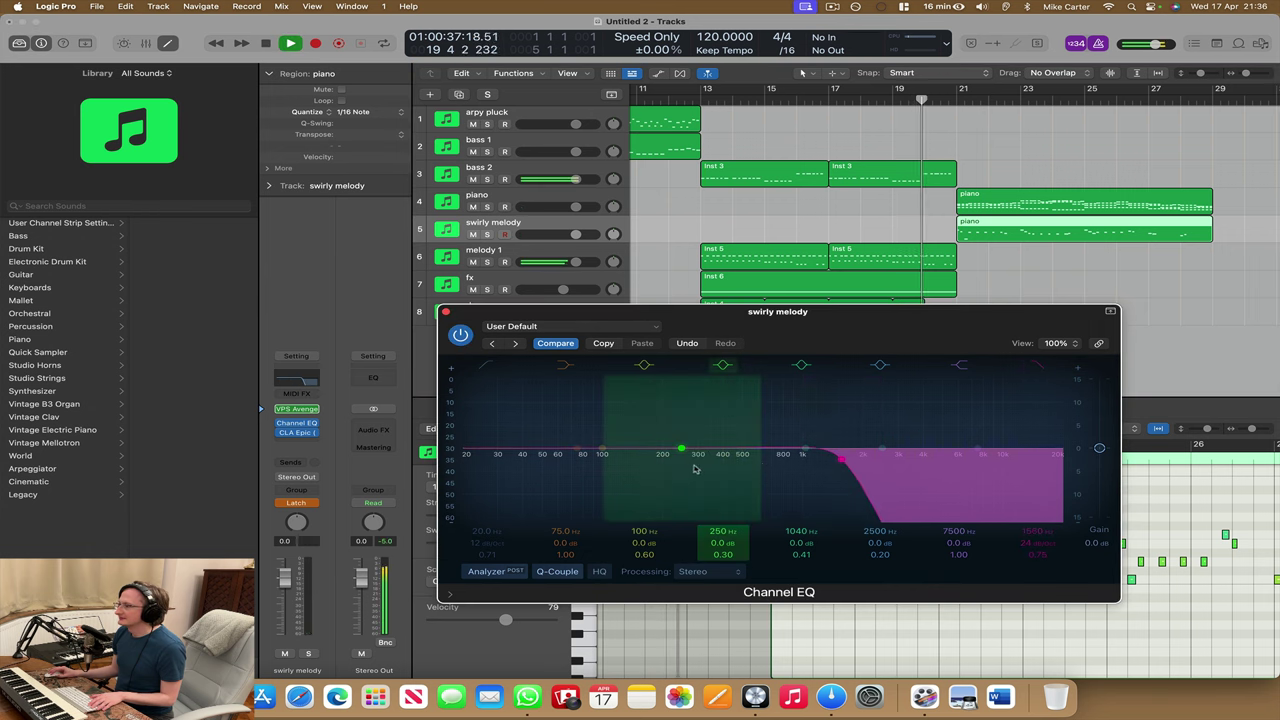
pyautogui.moveTo(814, 468); pyautogui.dragTo(775, 470)
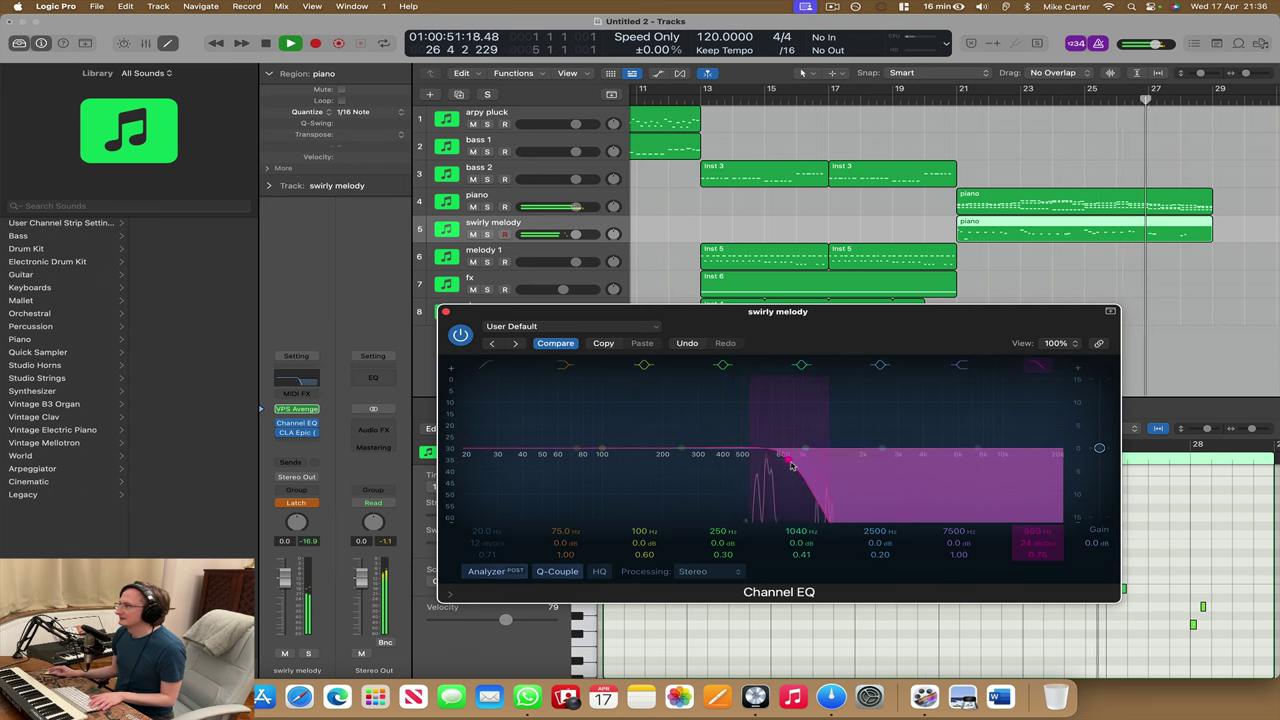
pyautogui.moveTo(783, 469); pyautogui.dragTo(829, 463)
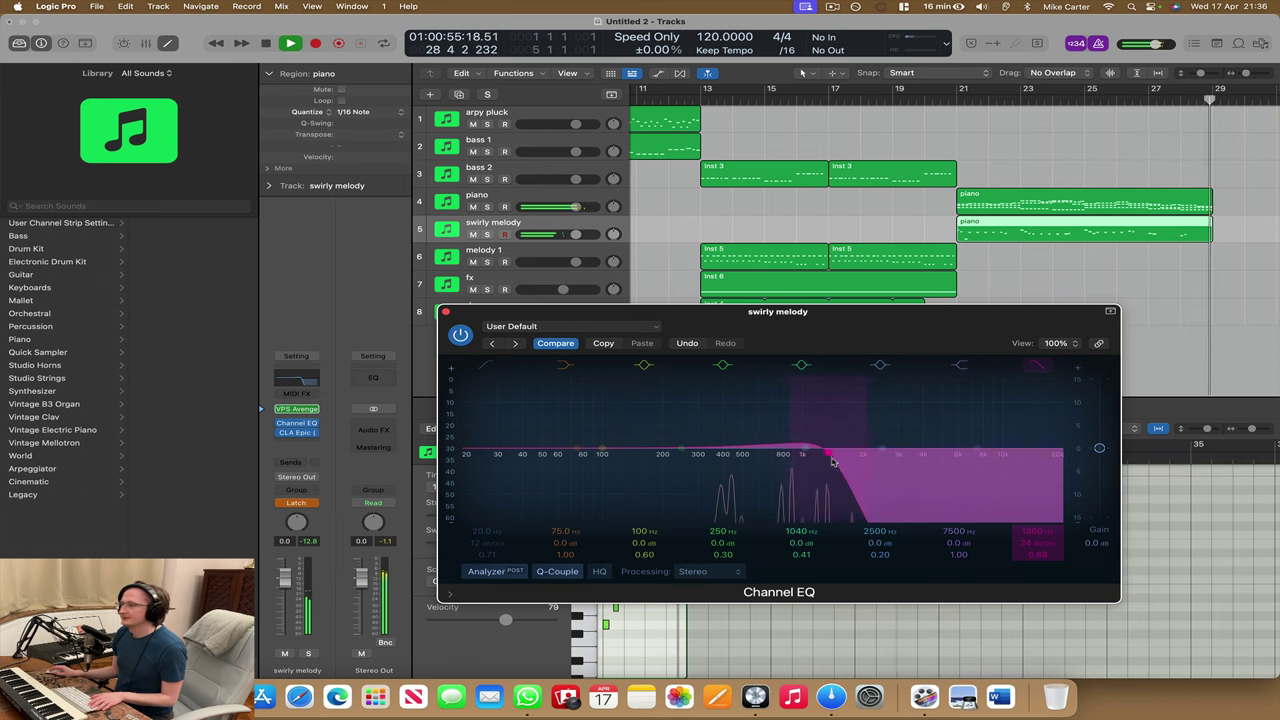
# - Load the Factory sPPPace preset into the swirly melody's CLA Epic effect
pyautogui.click(303, 432)
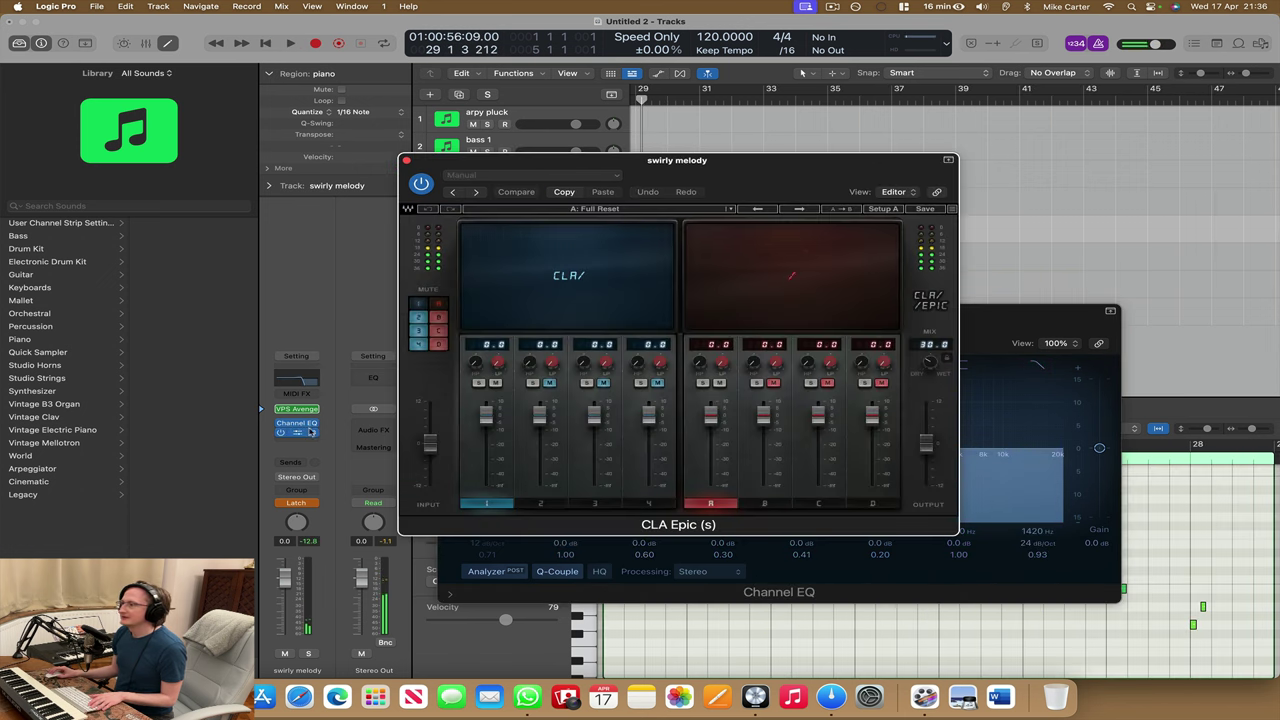
pyautogui.click(620, 210)
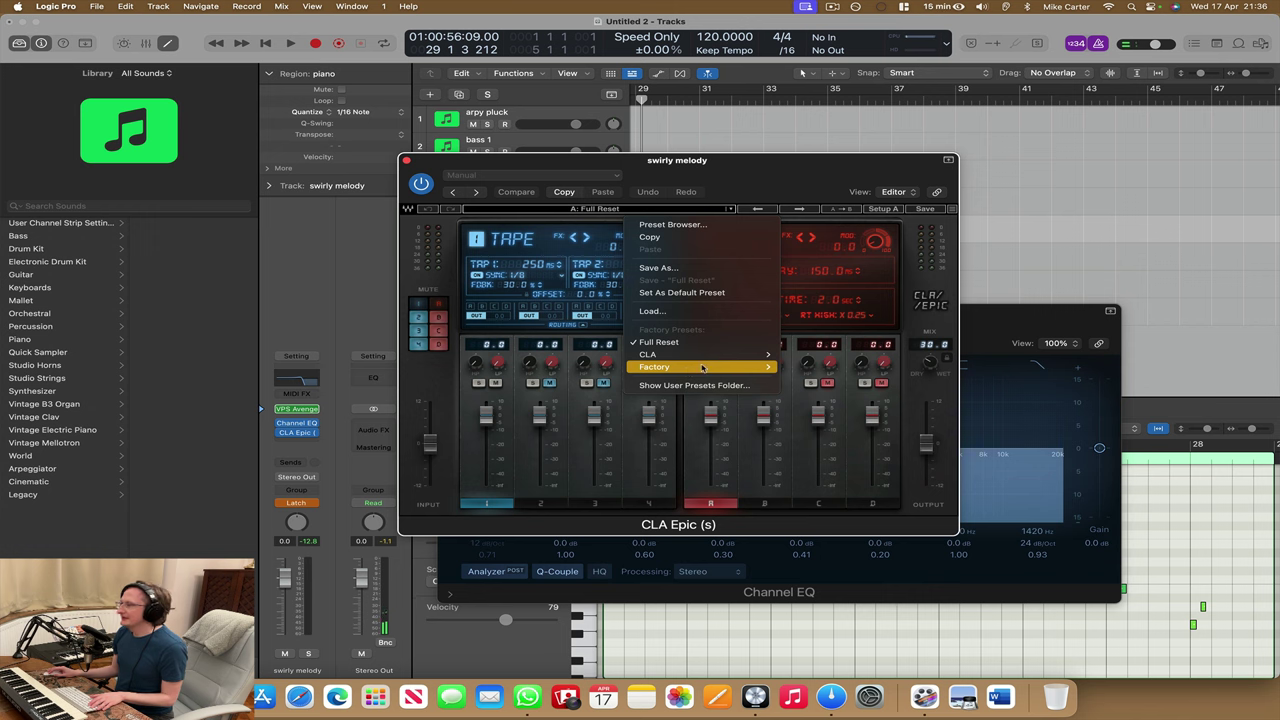
pyautogui.moveTo(700, 367)
pyautogui.click(815, 527)
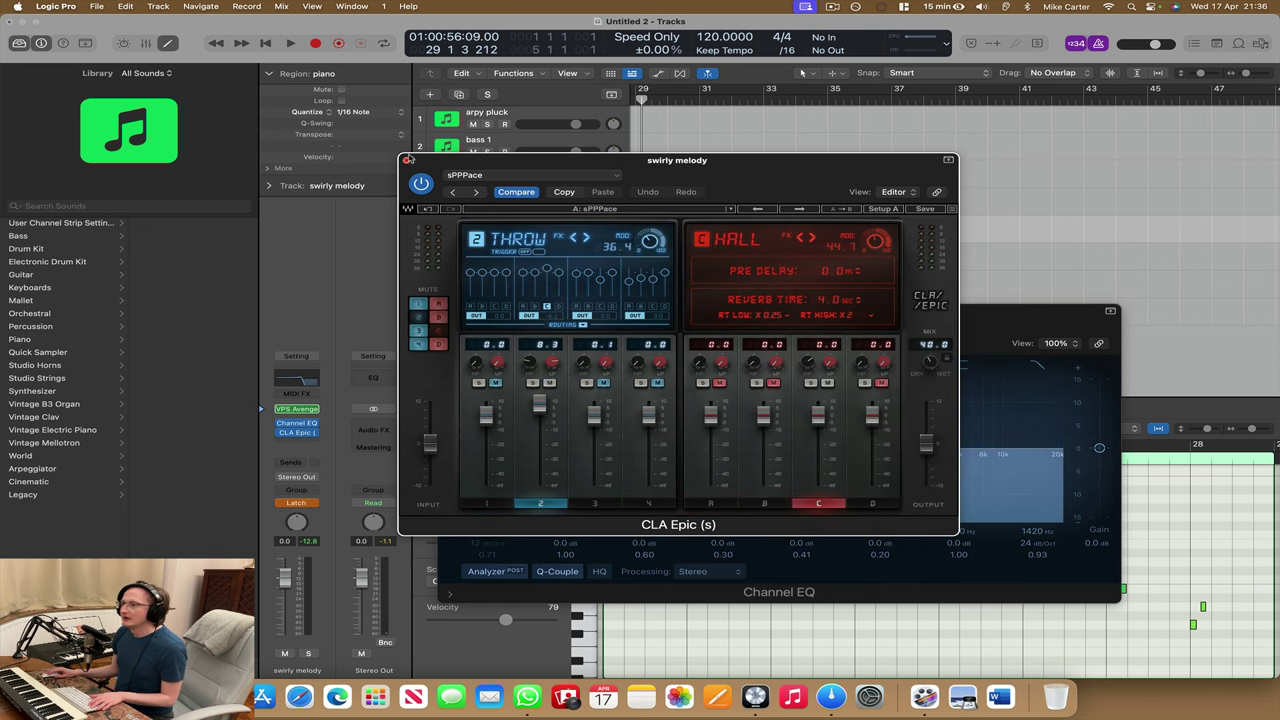
pyautogui.click(405, 160)
# - Play from around bar 20 and rename the melody region 'swirly melody'
pyautogui.hscroll(-5, 998, 94)
pyautogui.click(1000, 100)
pyautogui.press('space')
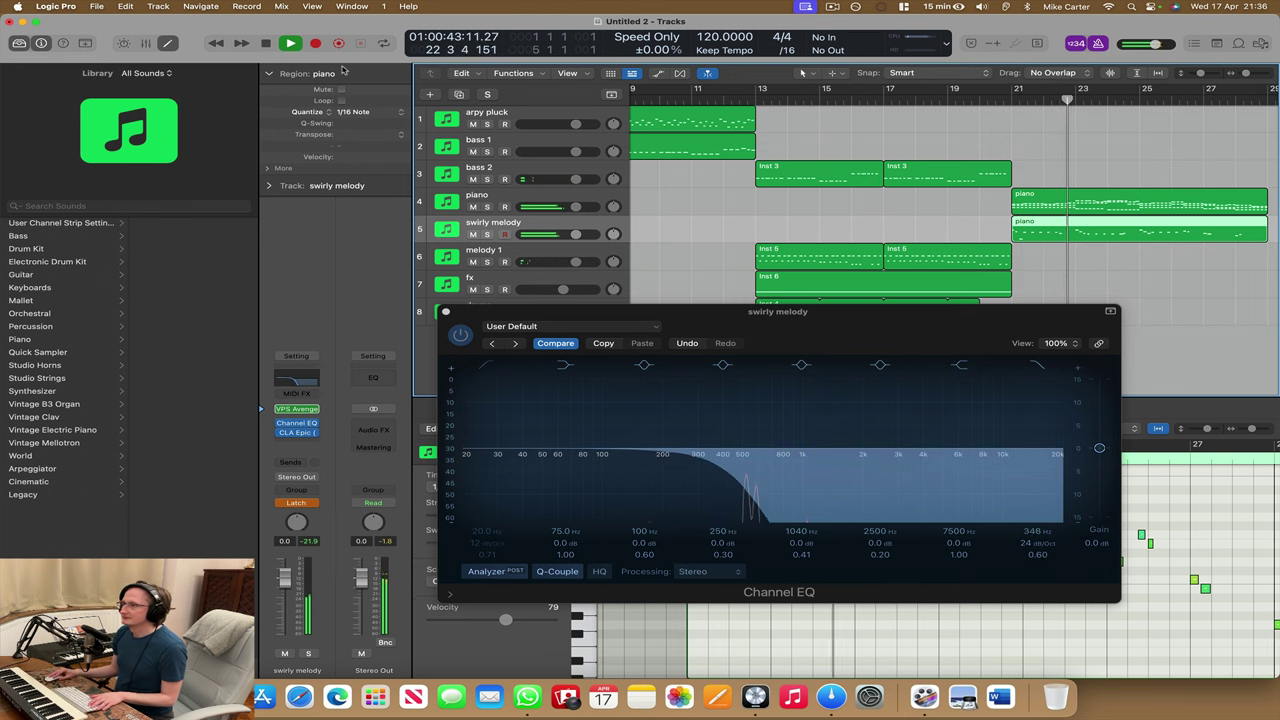
pyautogui.doubleClick(341, 73)
pyautogui.write('swirly melody')
pyautogui.press('Return')
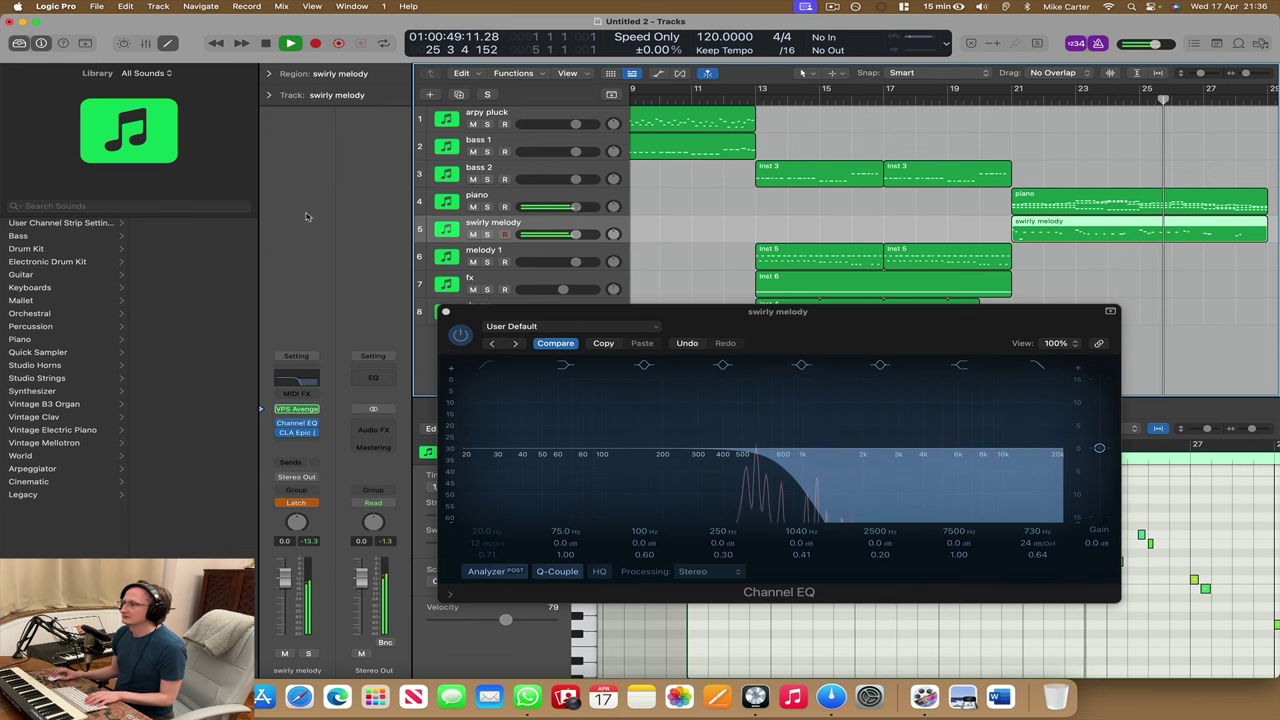
# - Stop playback, duplicate the bass 2 track, and load the BA Big Boss preset into its VPS Avenger
pyautogui.click(445, 311)
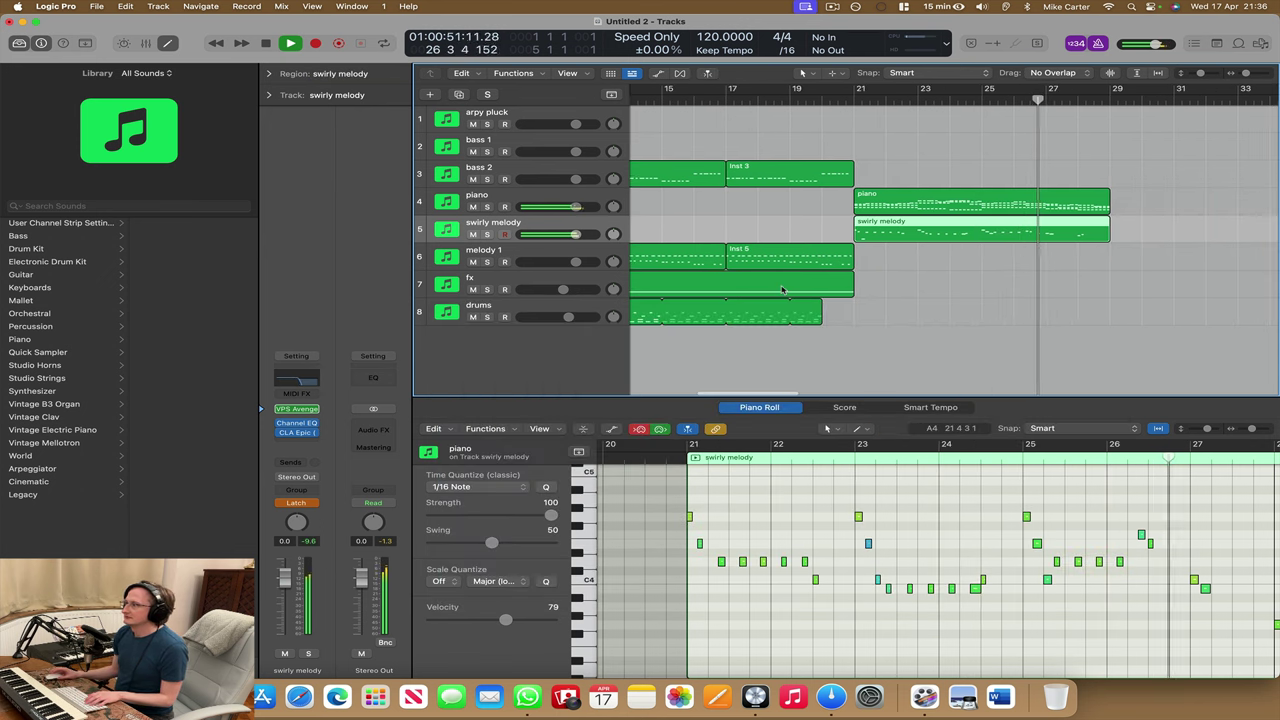
pyautogui.press('space')
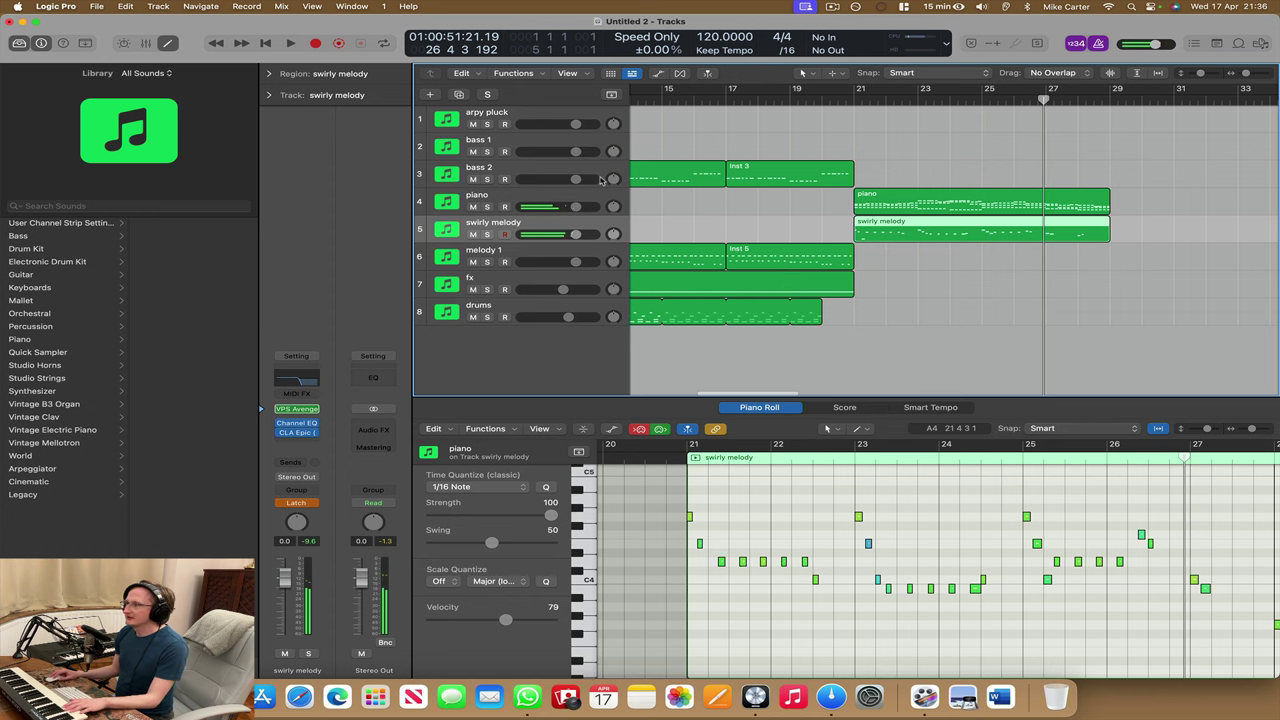
pyautogui.click(545, 172)
pyautogui.press('super+d')
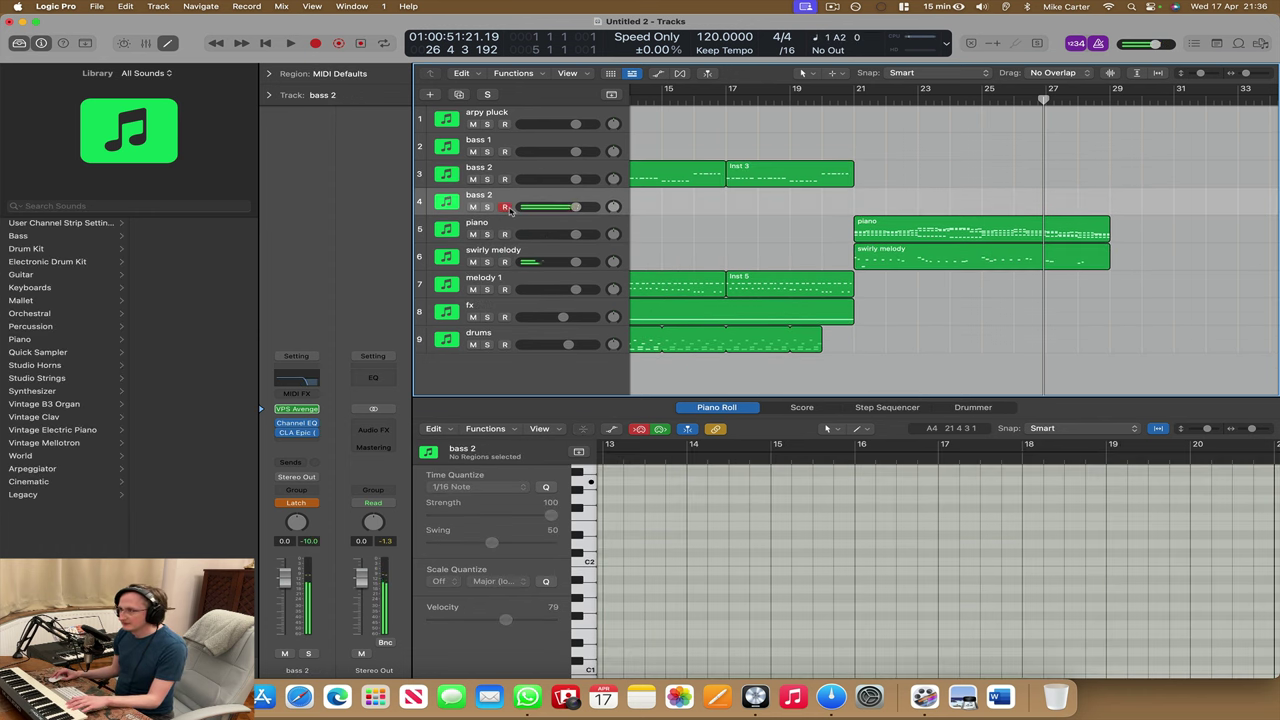
pyautogui.click(298, 410)
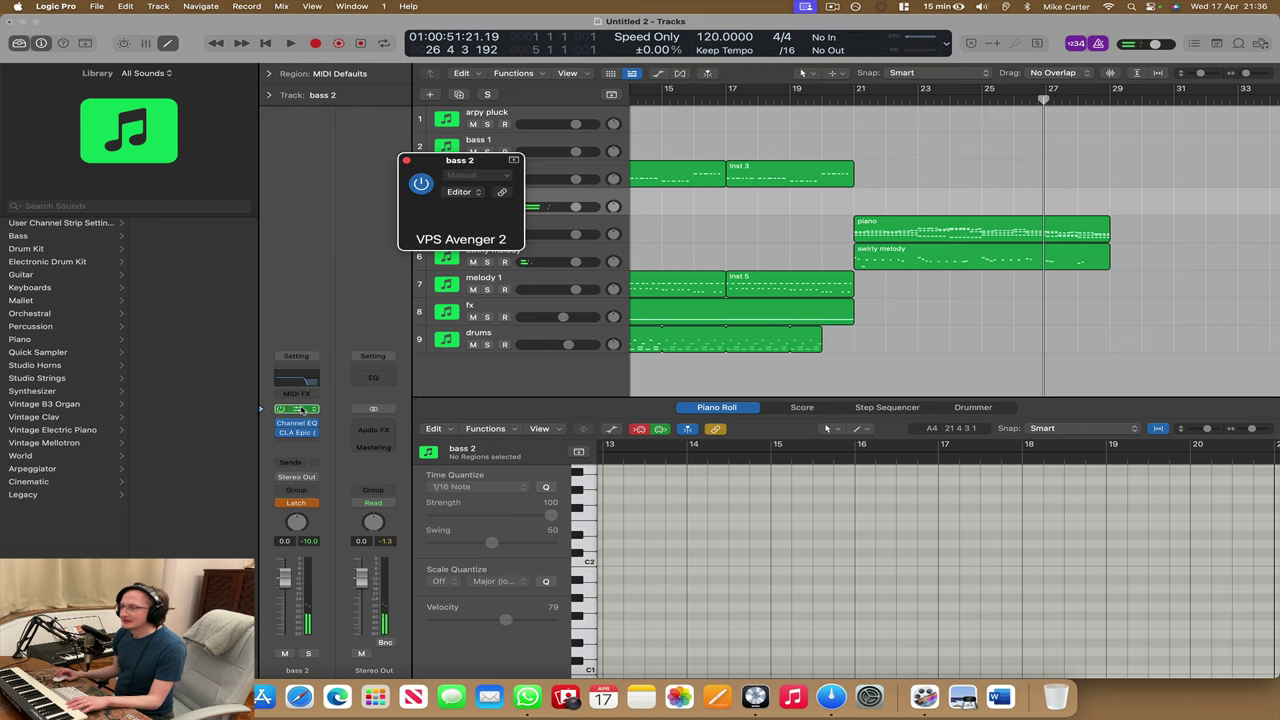
pyautogui.click(538, 290)
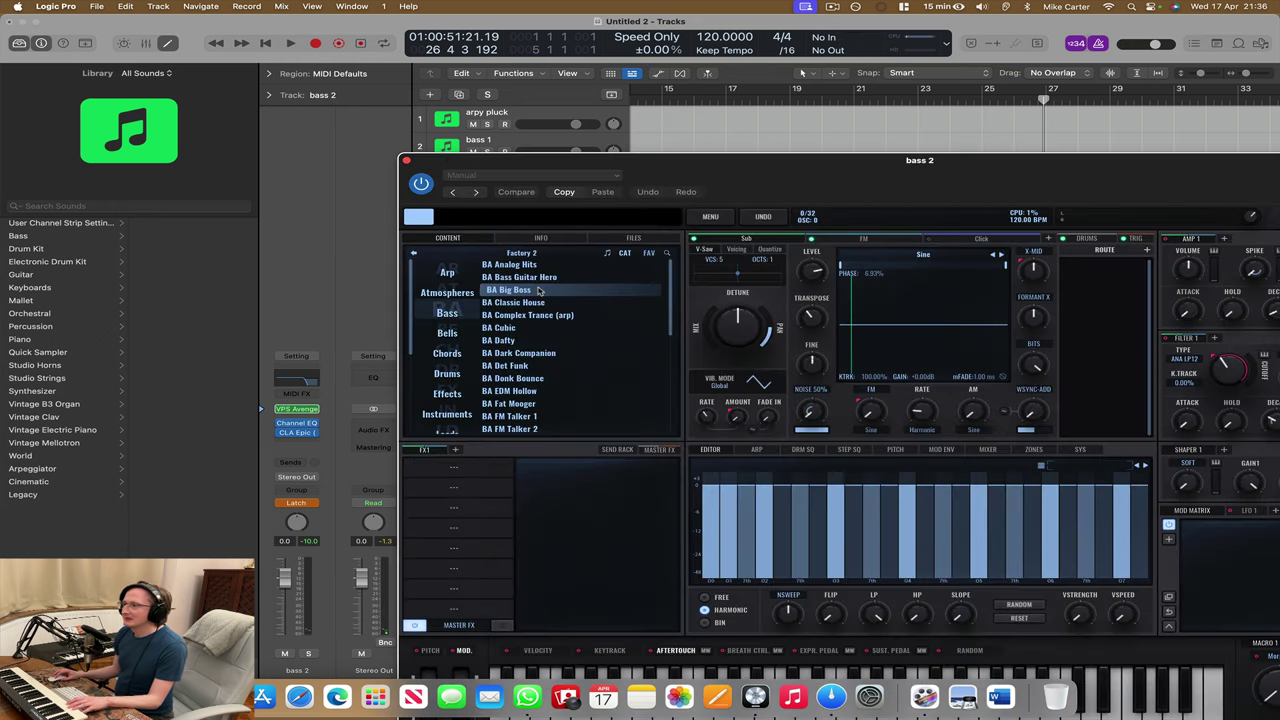
# - Set the new bass track's EQ high cut to 179 Hz, 24 dB/Oct, and play it back
pyautogui.click(305, 385)
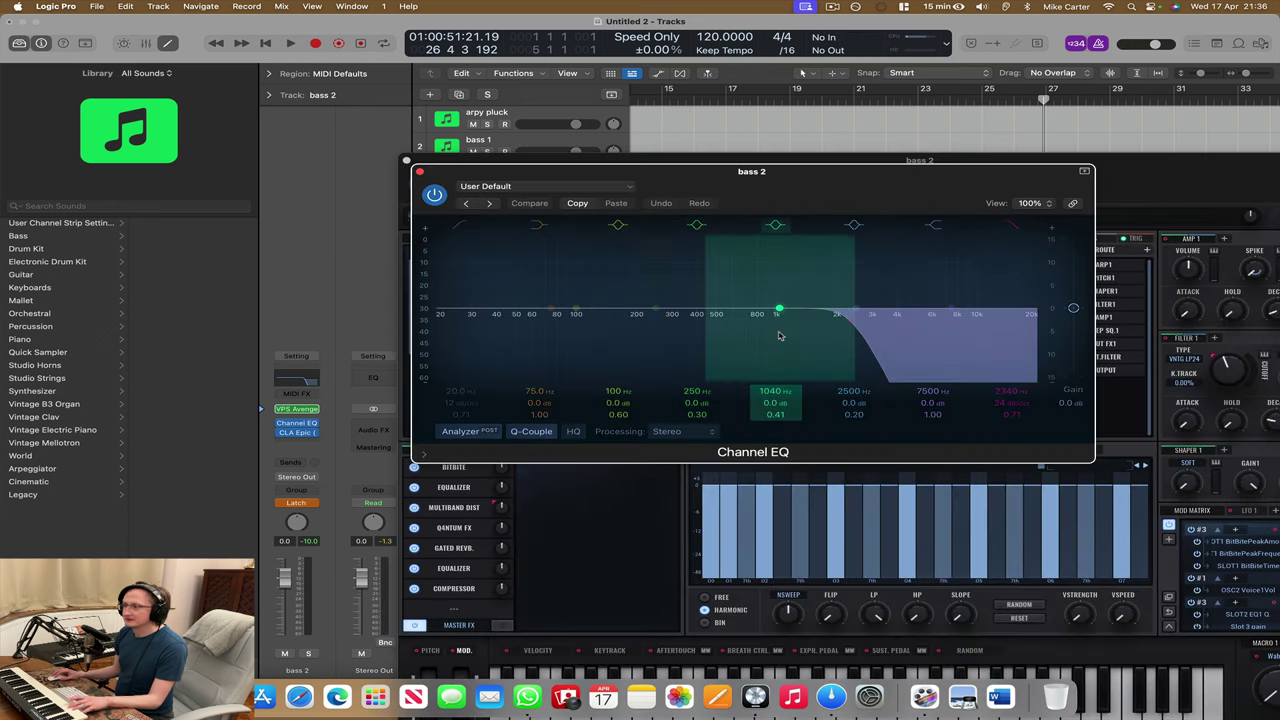
pyautogui.moveTo(842, 318); pyautogui.dragTo(660, 338)
pyautogui.click(406, 161)
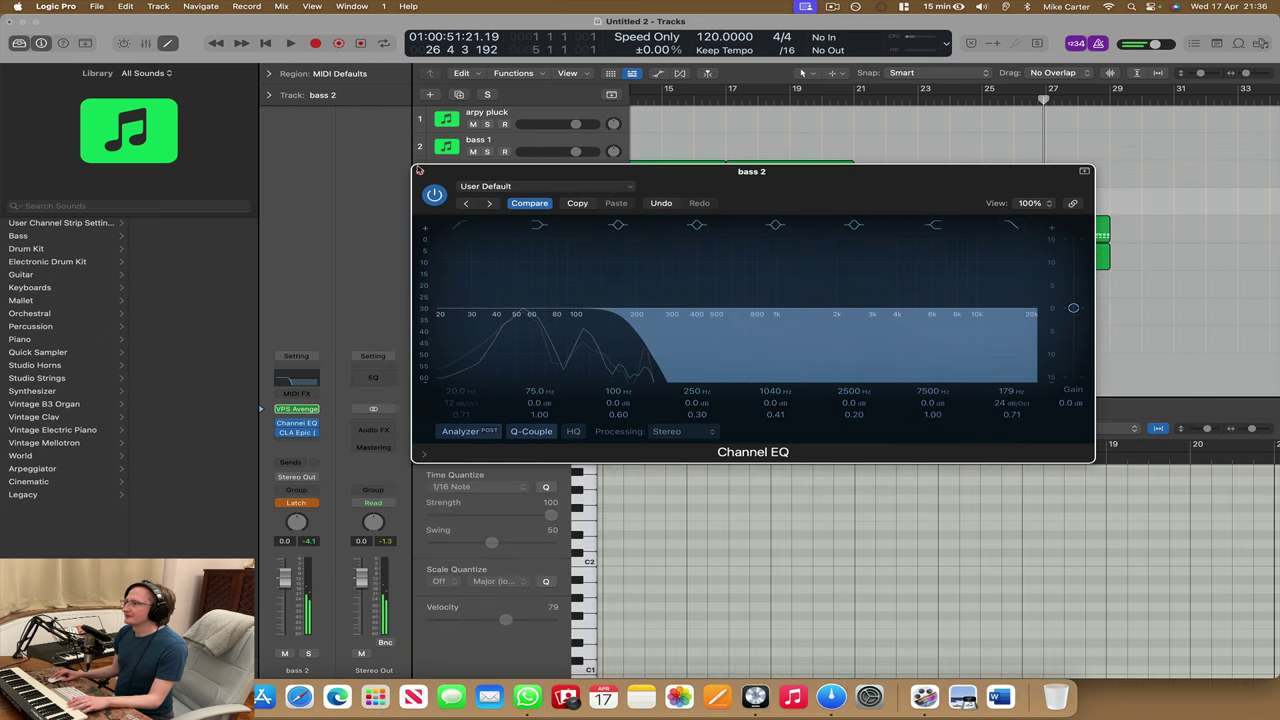
pyautogui.click(419, 171)
pyautogui.click(290, 43)
# - Record a bass 2 take while sweeping its EQ high cut upward
pyautogui.click(315, 44)
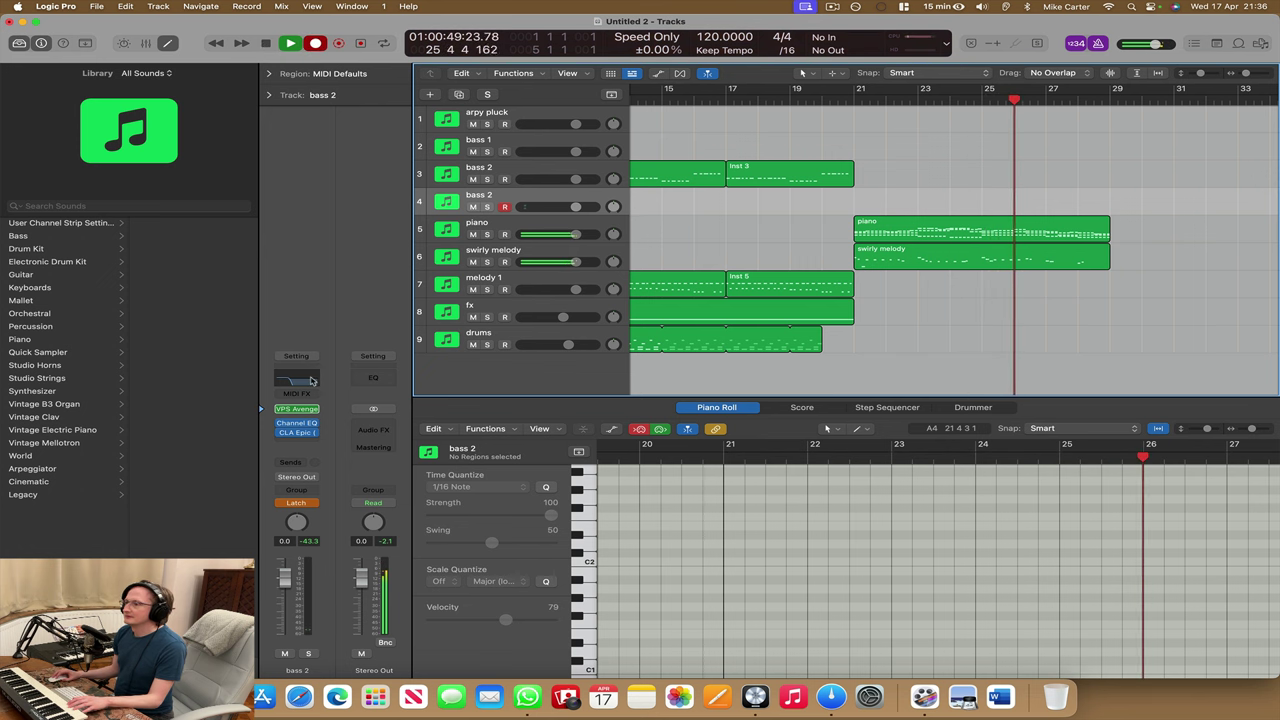
pyautogui.click(296, 423)
pyautogui.moveTo(663, 338); pyautogui.dragTo(851, 352)
pyautogui.press('space')
pyautogui.click(419, 171)
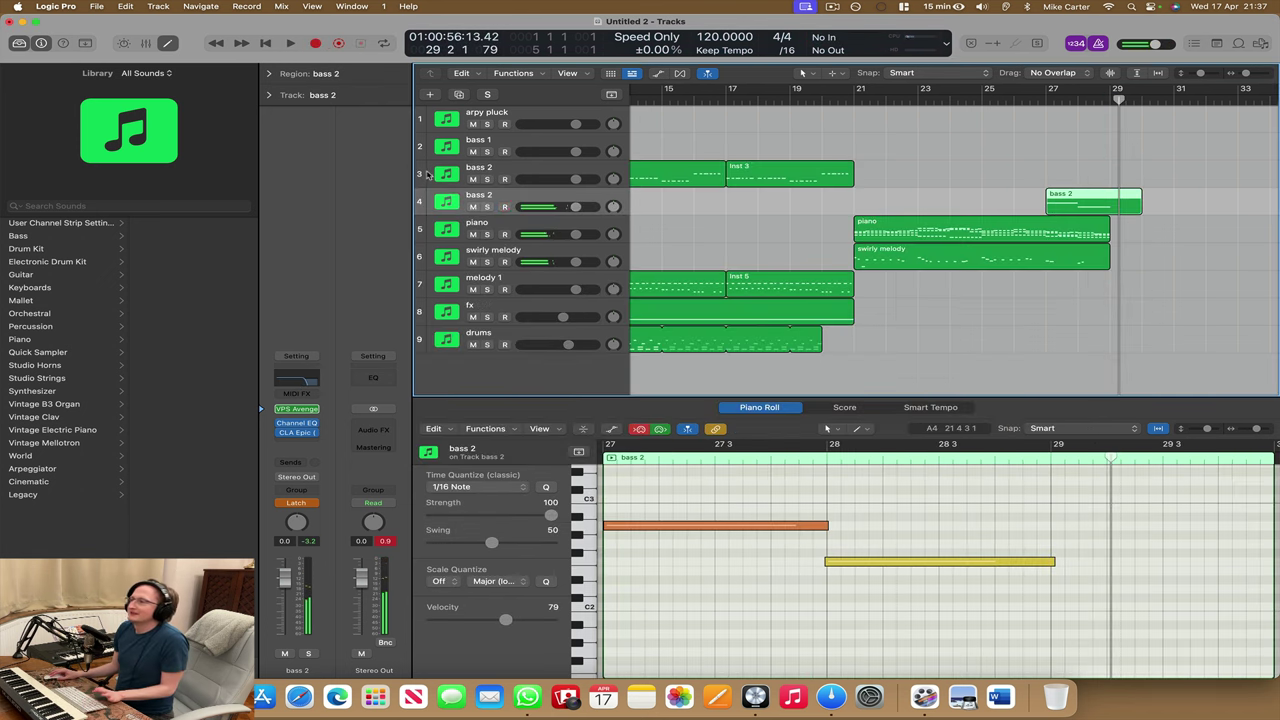
# - Lower the piano track's volume and trim the new bass 2 region to end at bar 29
pyautogui.click(427, 174)
pyautogui.click(1121, 208)
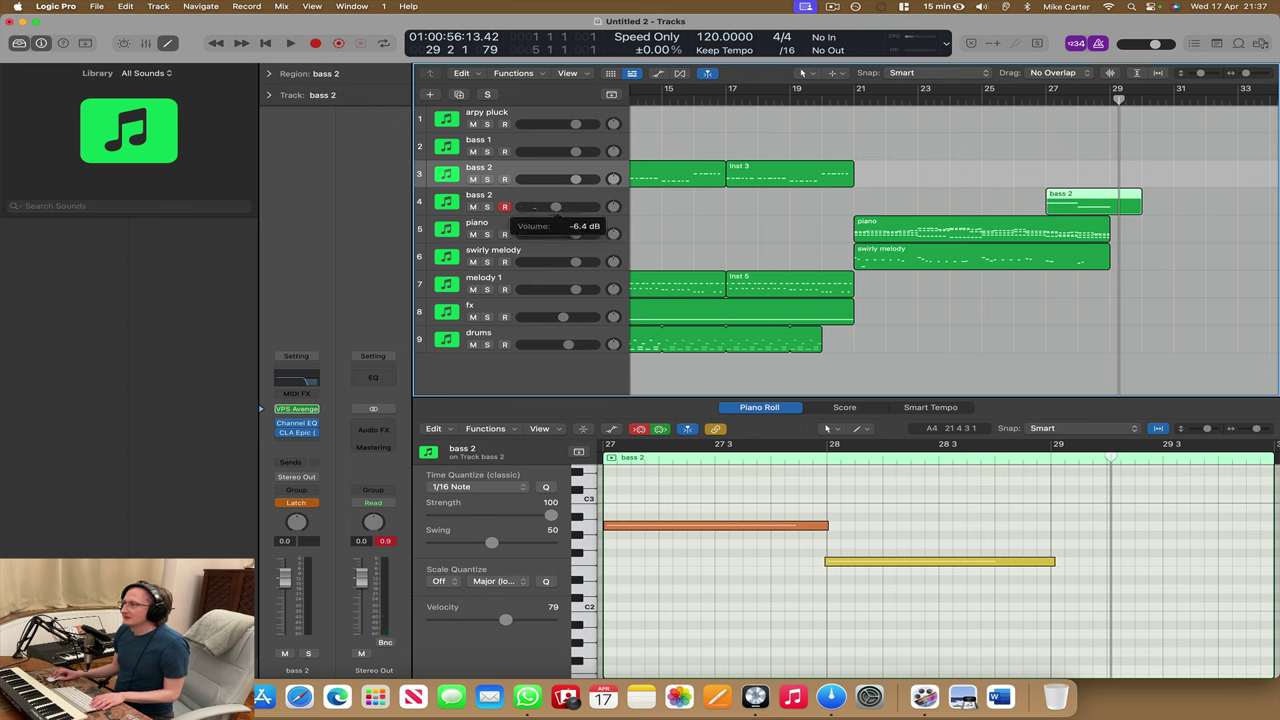
pyautogui.doubleClick(1037, 100)
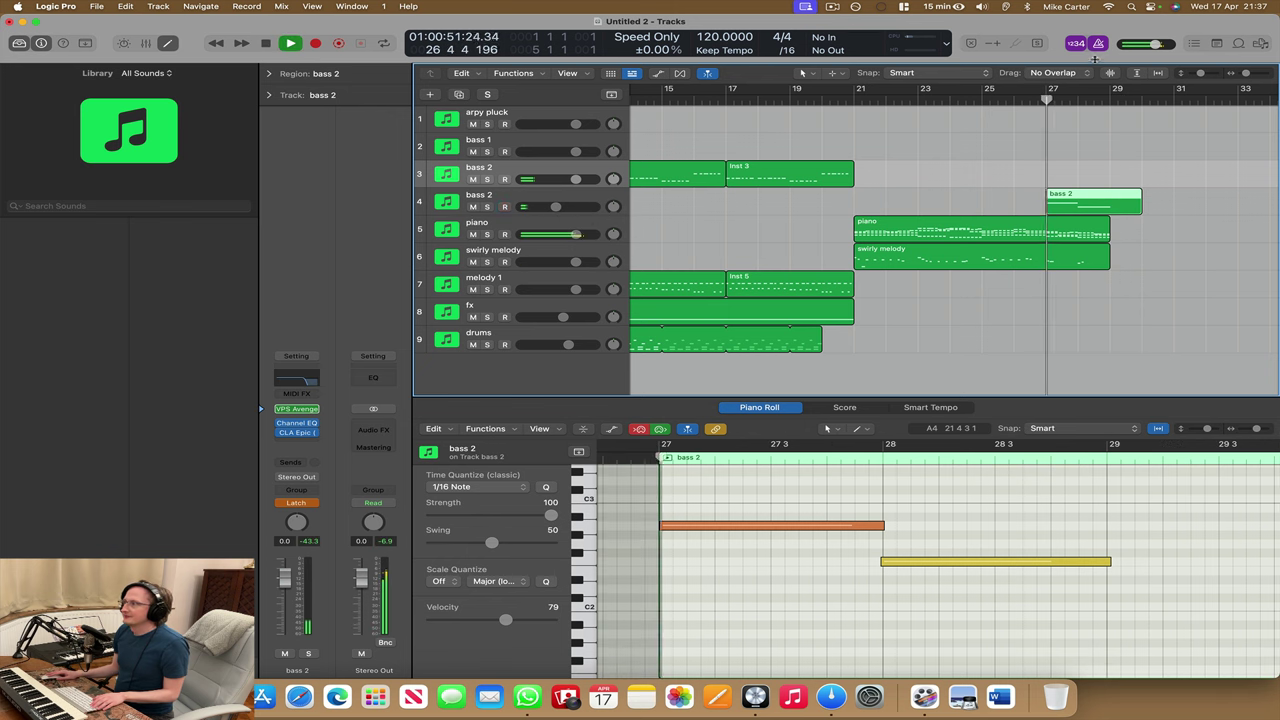
pyautogui.moveTo(556, 235); pyautogui.dragTo(549, 235)
pyautogui.press('space')
pyautogui.moveTo(1138, 208); pyautogui.dragTo(1110, 203)
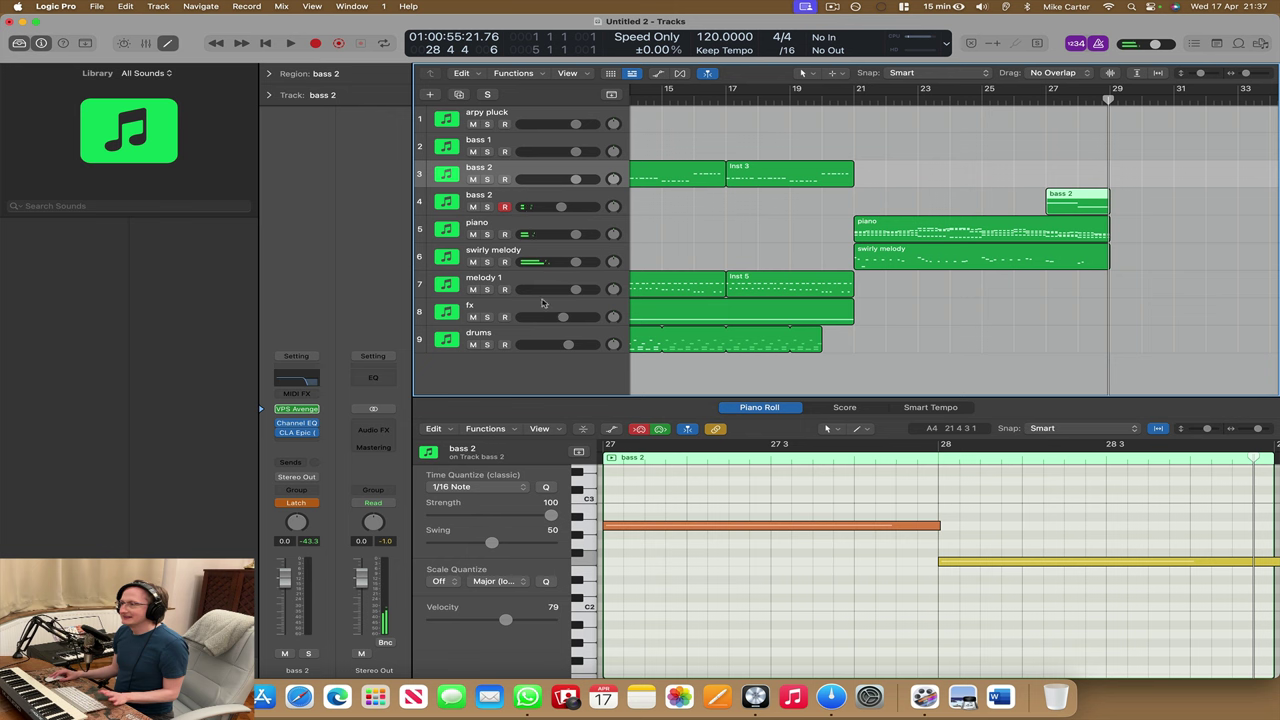
# - Duplicate the swirly melody track, copy the piano region onto it, then delete that copy and its automation
pyautogui.click(519, 257)
pyautogui.press('super+d')
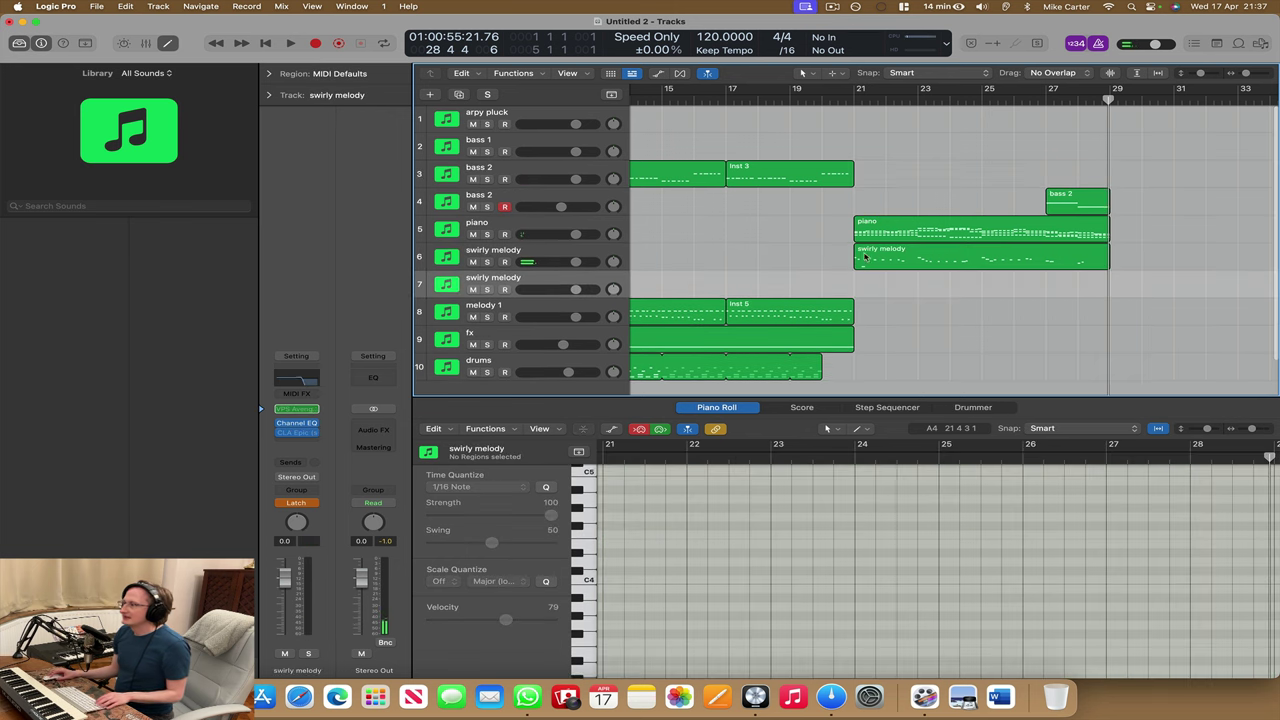
pyautogui.moveTo(1071, 241); pyautogui.dragTo(1157, 289)
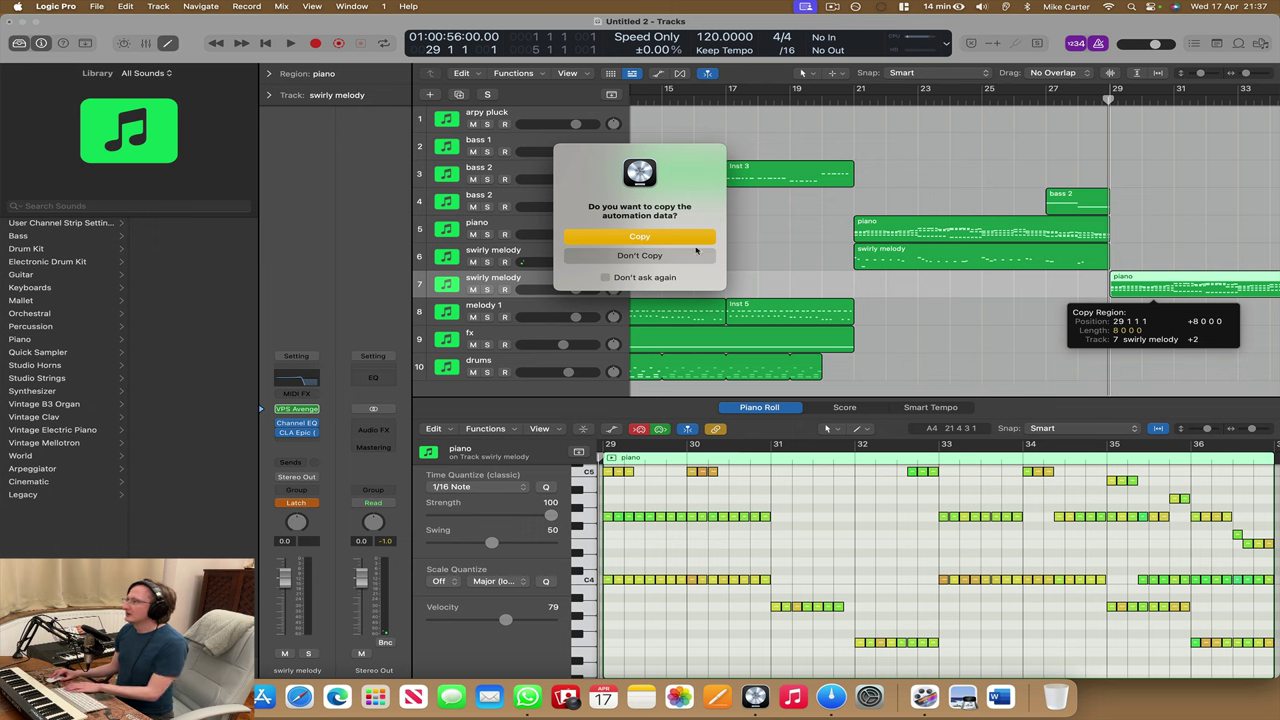
pyautogui.click(698, 243)
pyautogui.hscroll(5, 1013, 283)
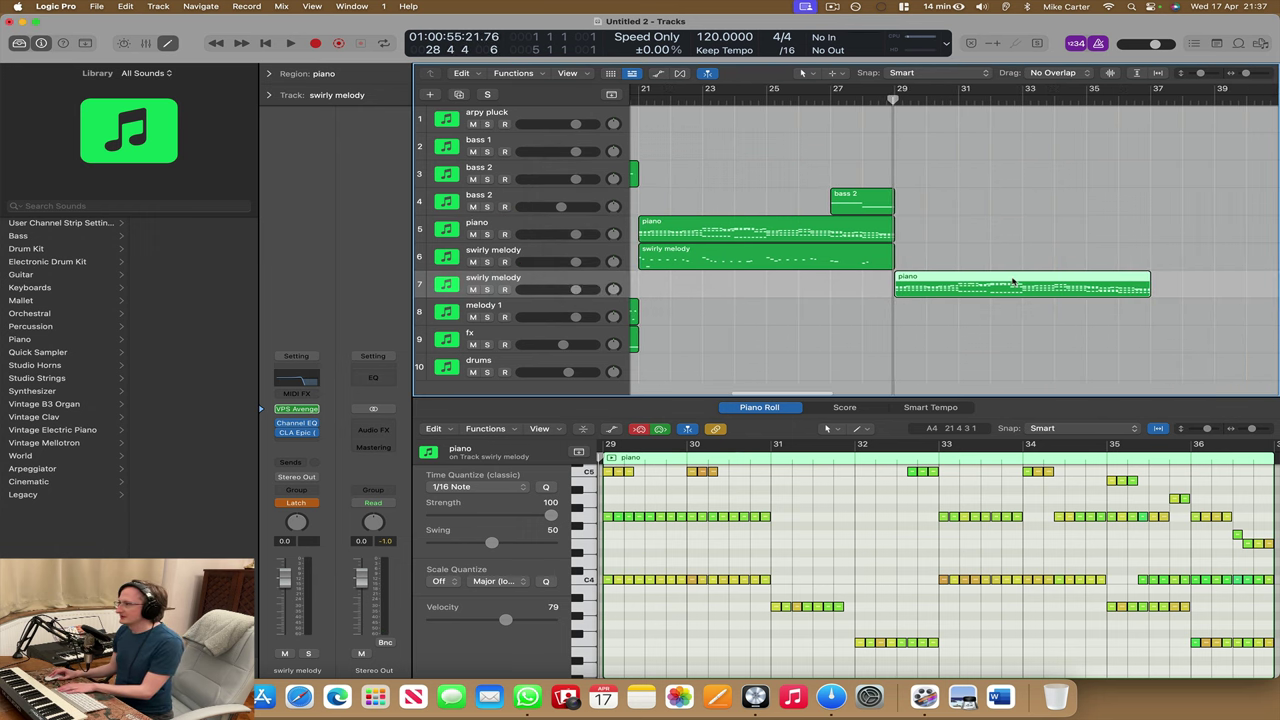
pyautogui.press('BackSpace')
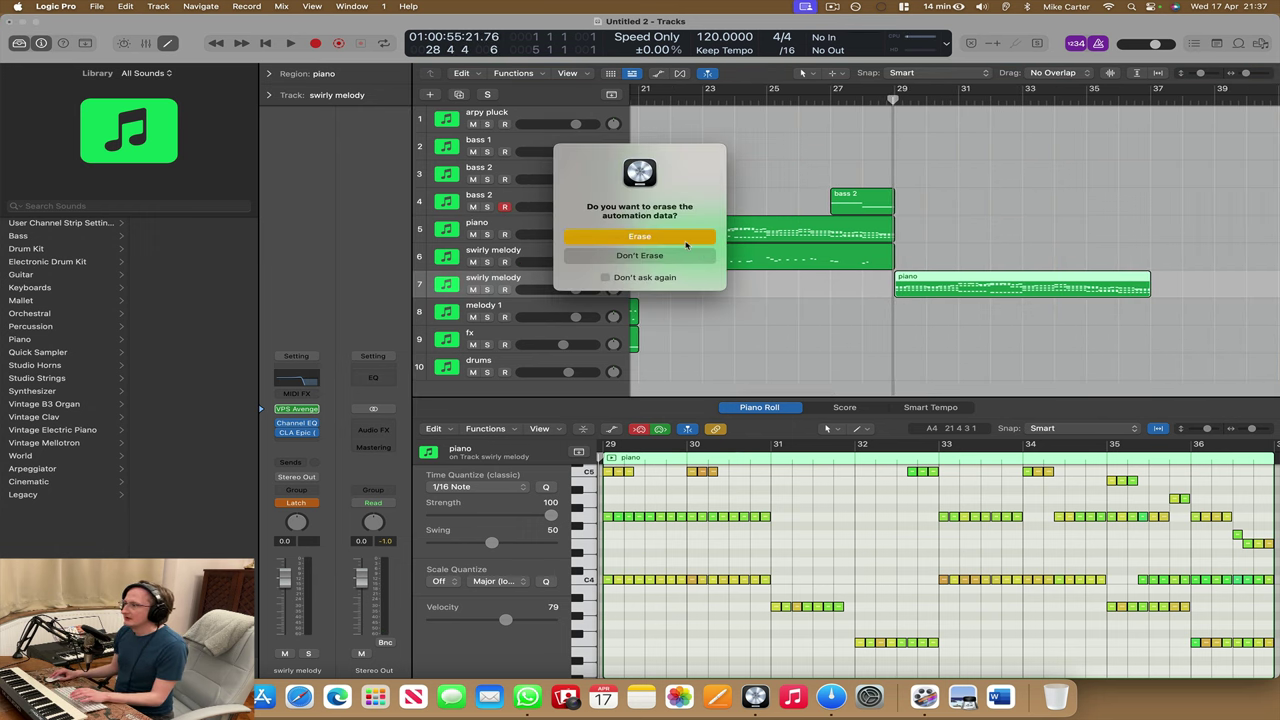
pyautogui.click(686, 237)
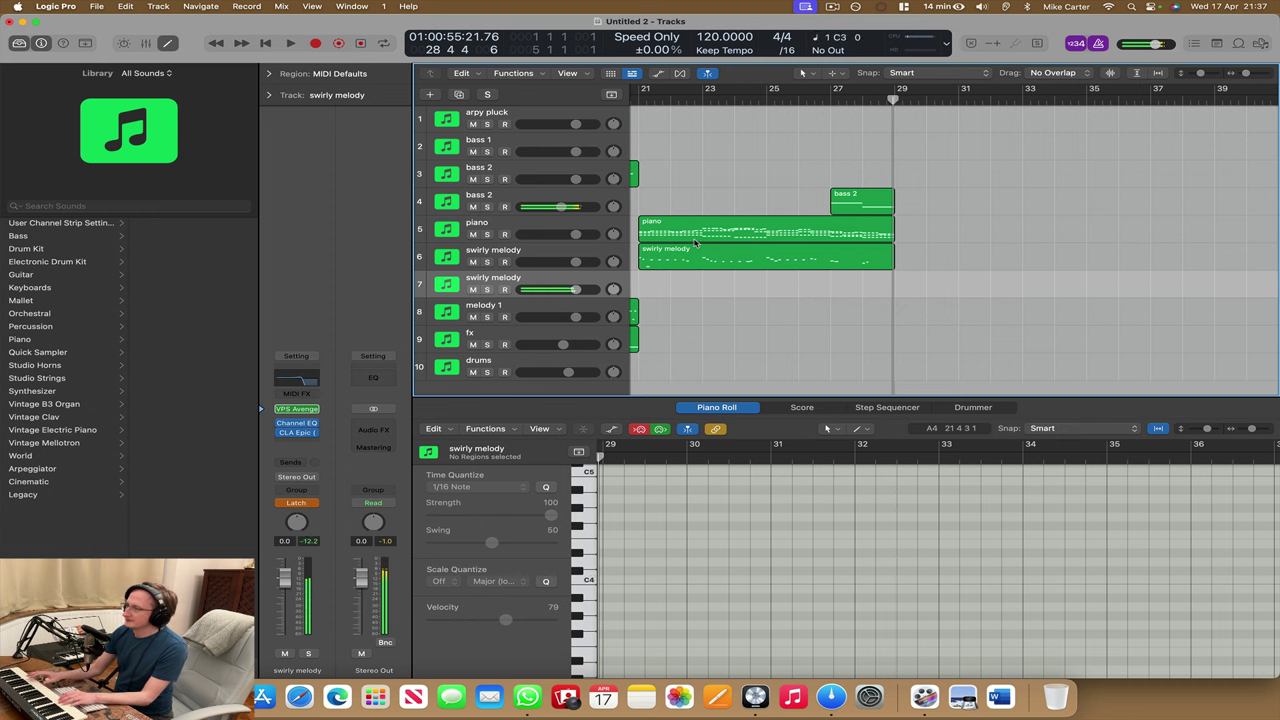
pyautogui.click(506, 209)
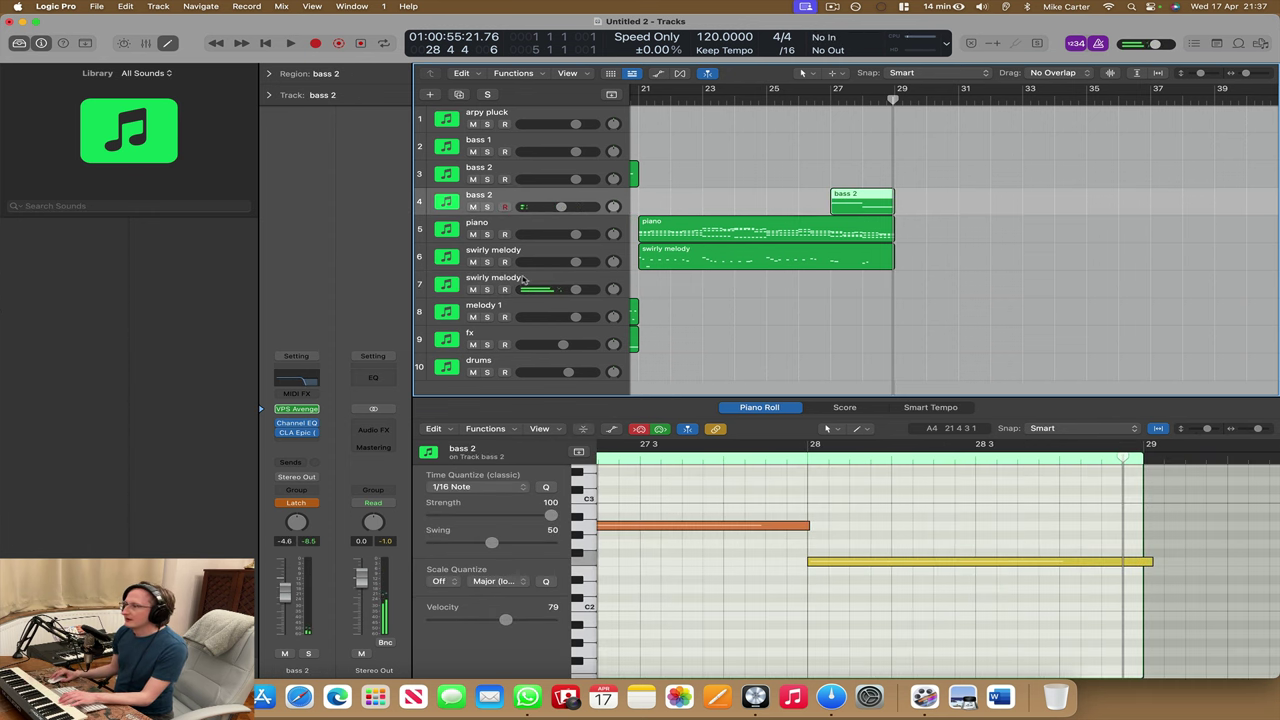
pyautogui.click(522, 280)
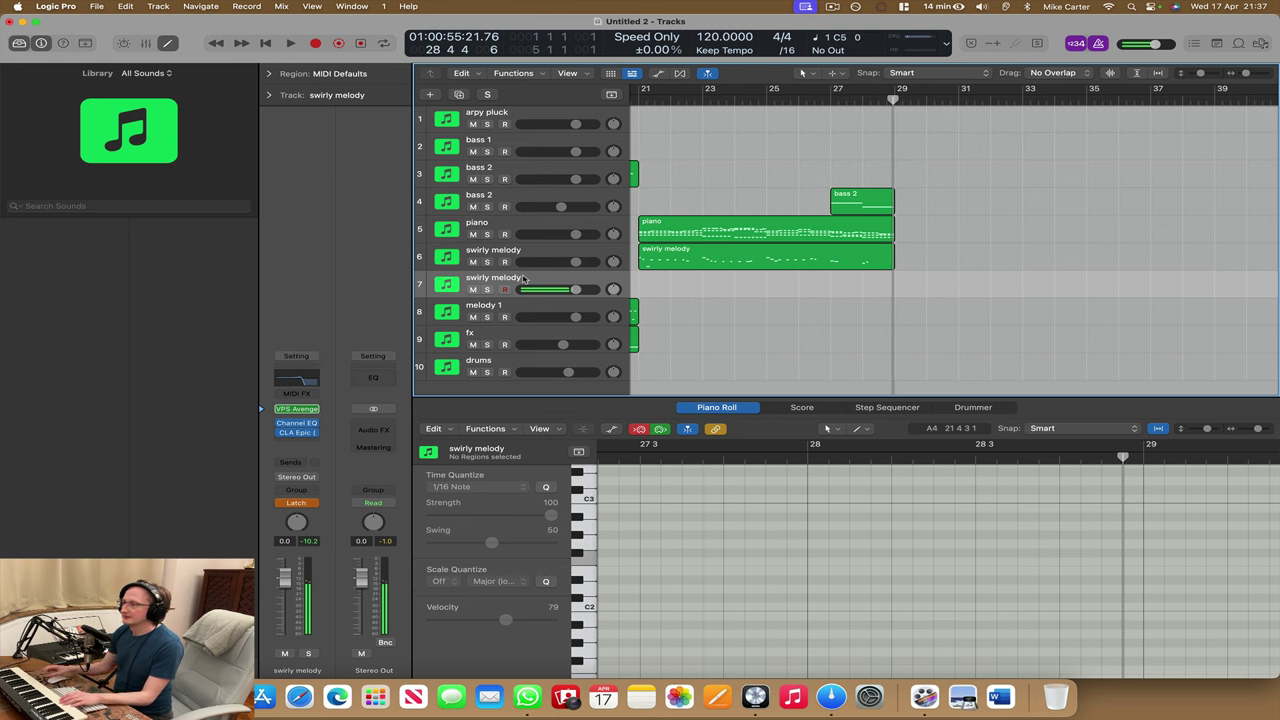
# - Duplicate the piano track with its settings and record a new piano take on it
pyautogui.click(520, 225)
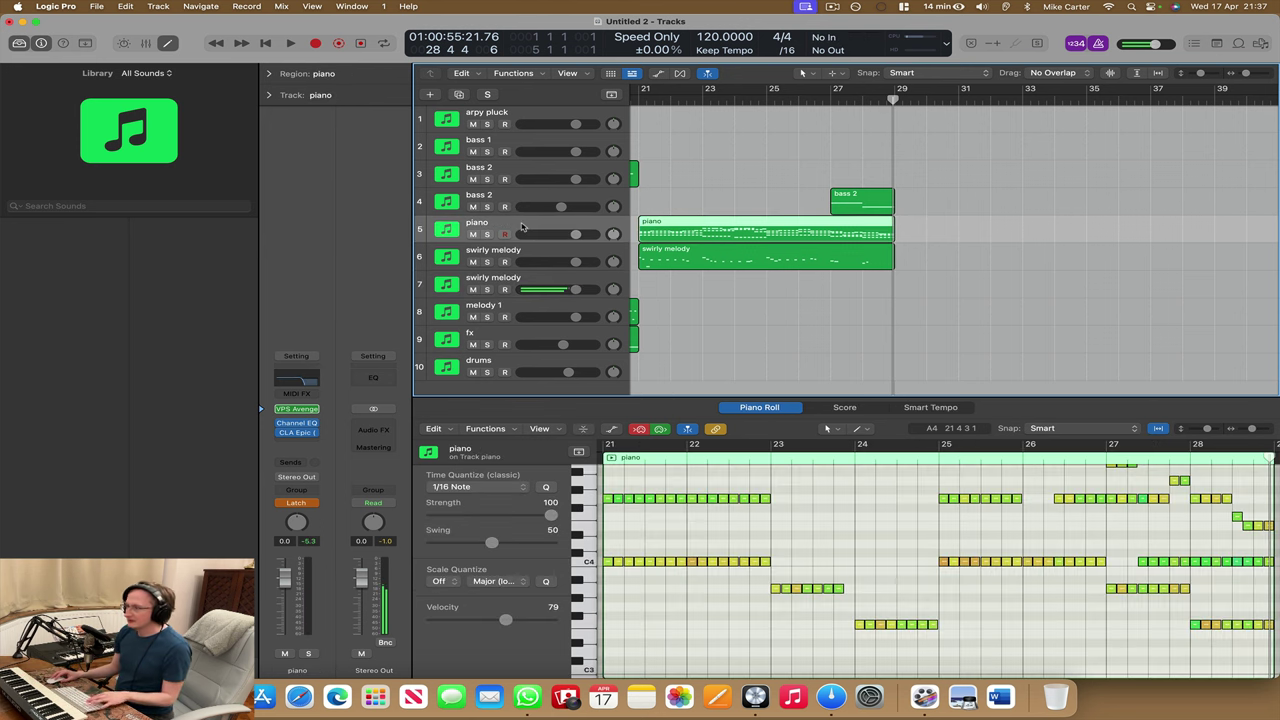
pyautogui.press('super+d')
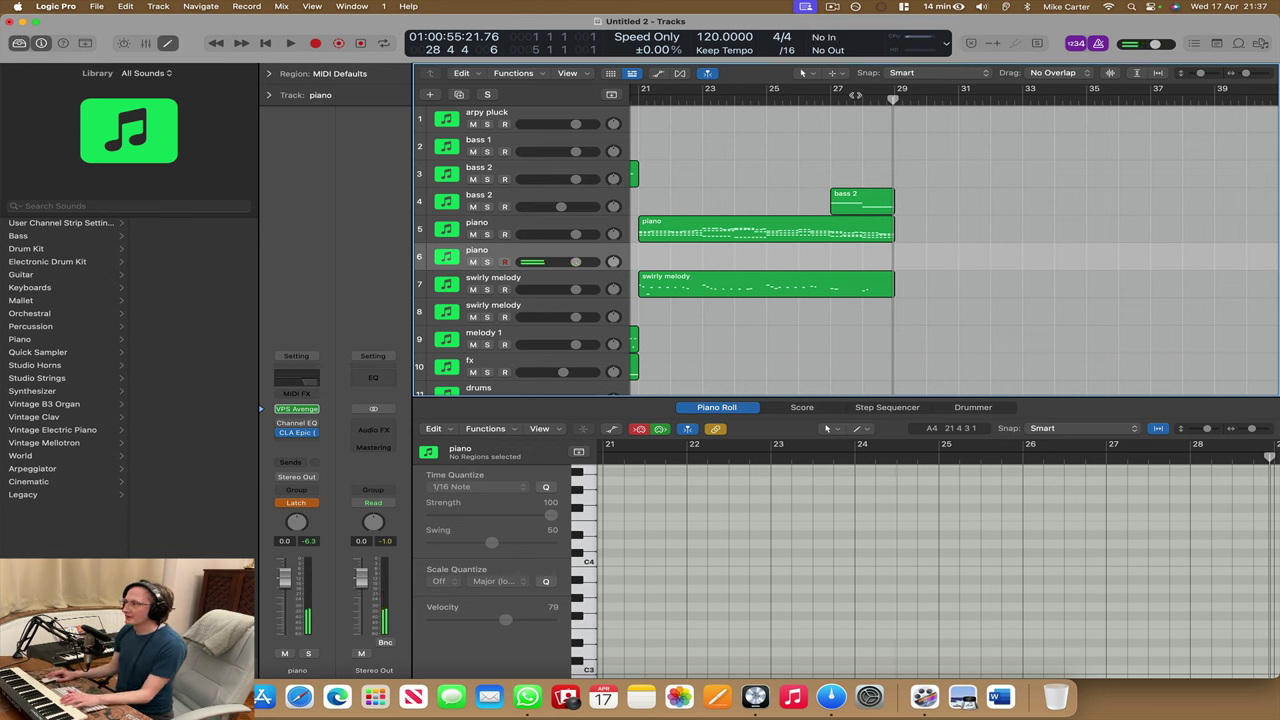
pyautogui.press('r')
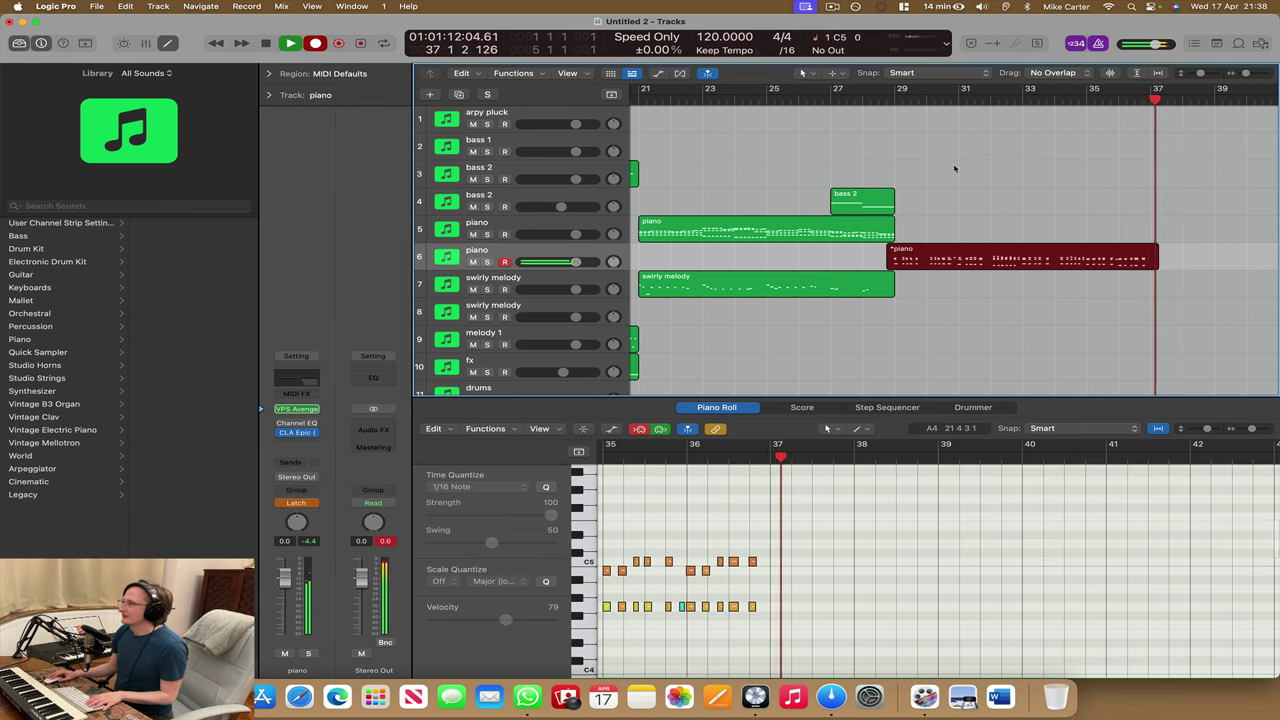
# - Stop the piano recording and add a third piano track with its VPS Avenger 2 showing
pyautogui.press('space')
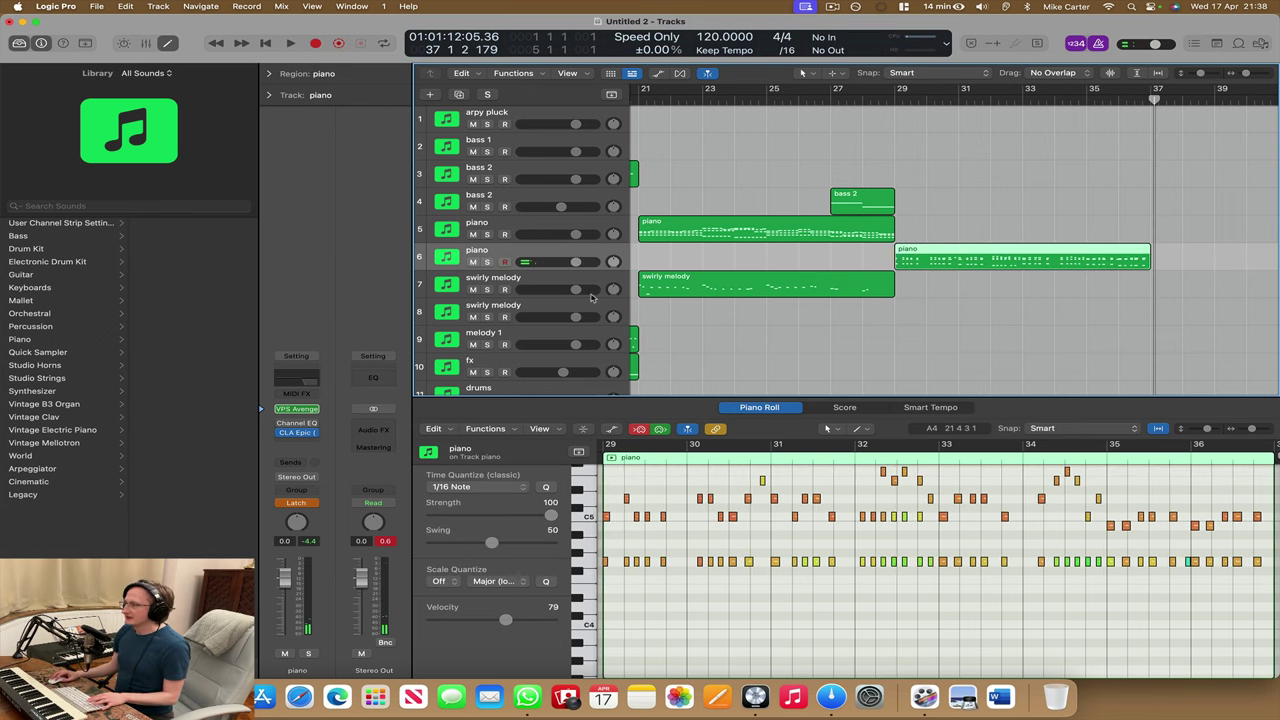
pyautogui.press('super+d')
pyautogui.click(297, 409)
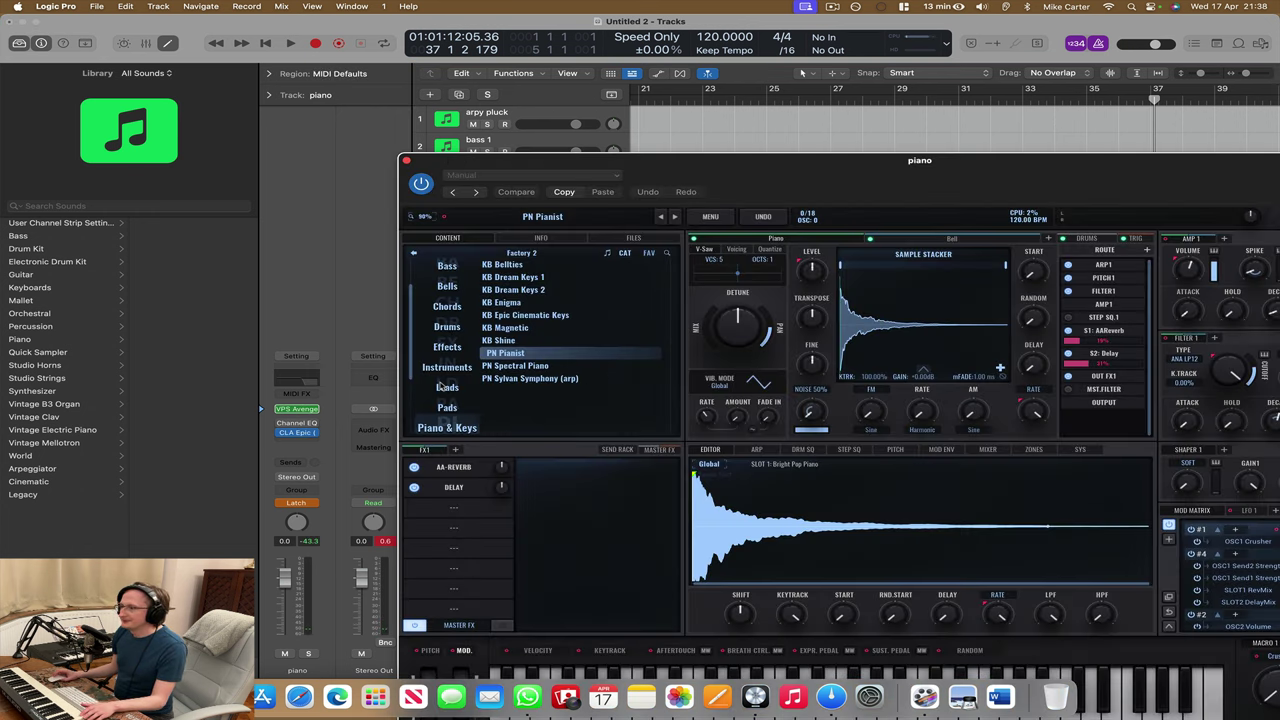
pyautogui.scroll(-3, 447, 387)
# - Audition SQ Chart Pop Bap and SQ Driving Techno 1, load SQ Driving Techno 2, and play from bar 27
pyautogui.click(447, 377)
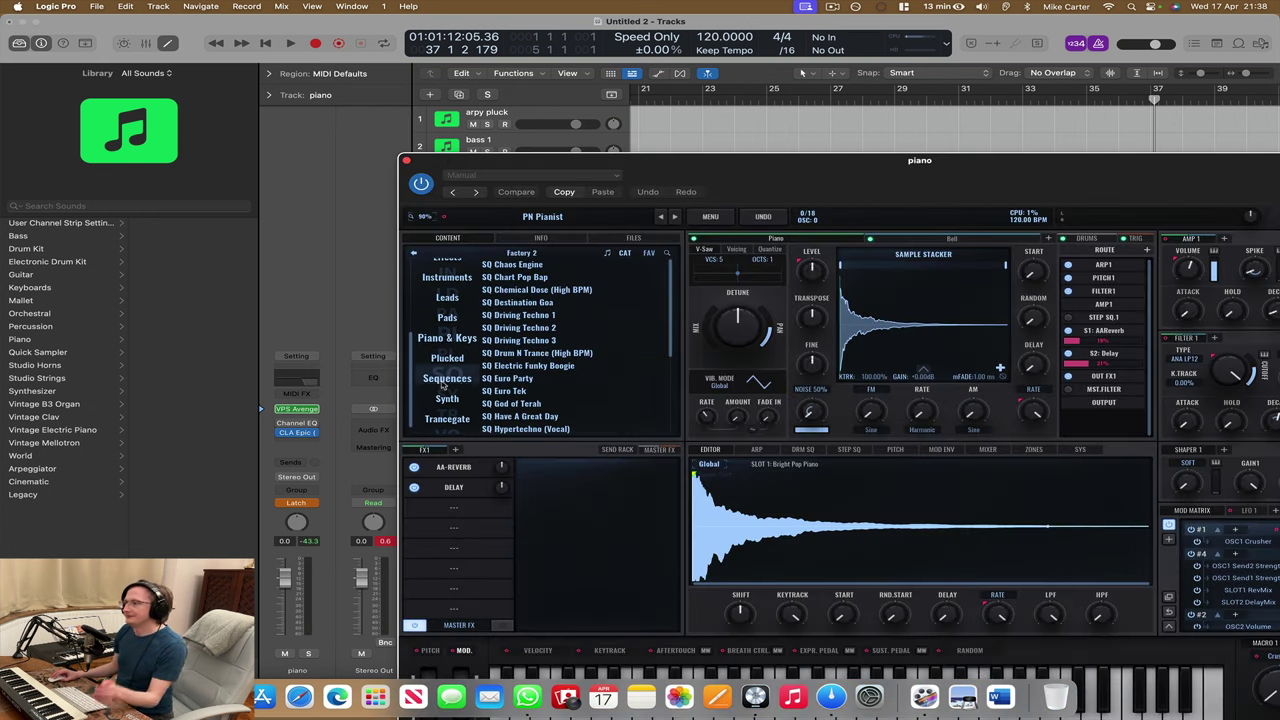
pyautogui.click(527, 278)
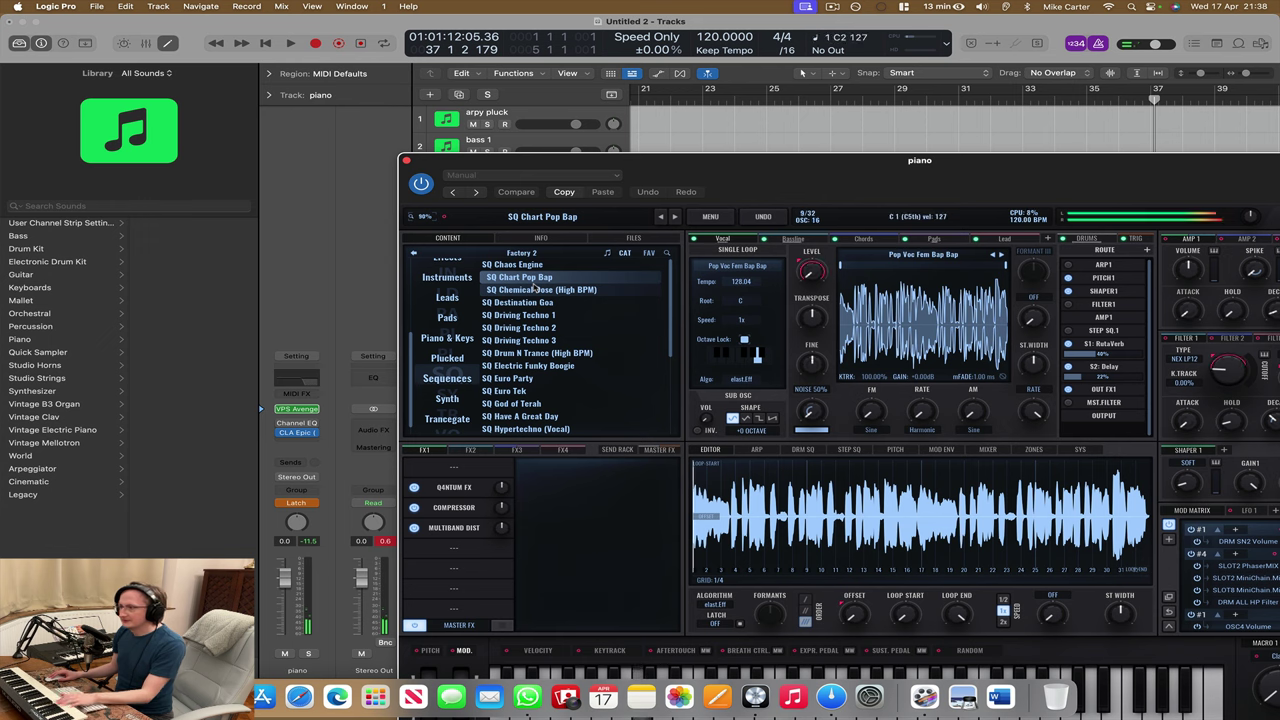
pyautogui.click(540, 315)
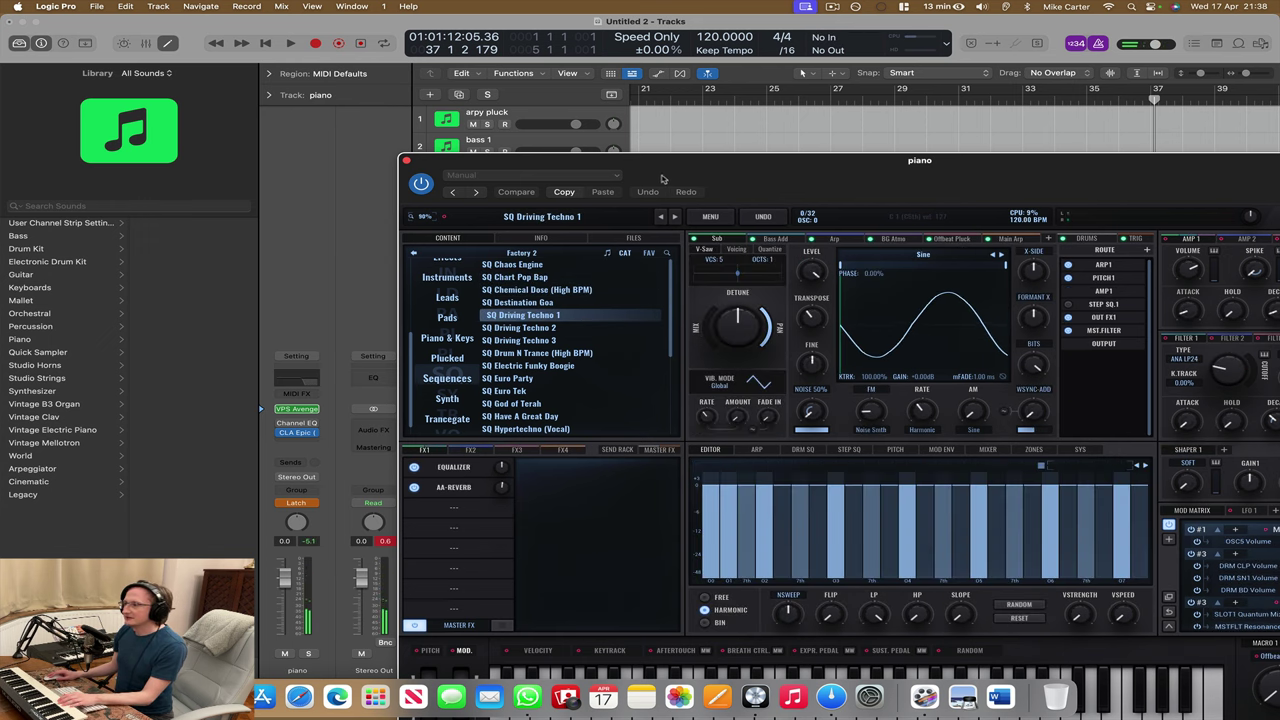
pyautogui.moveTo(665, 180); pyautogui.dragTo(641, 407)
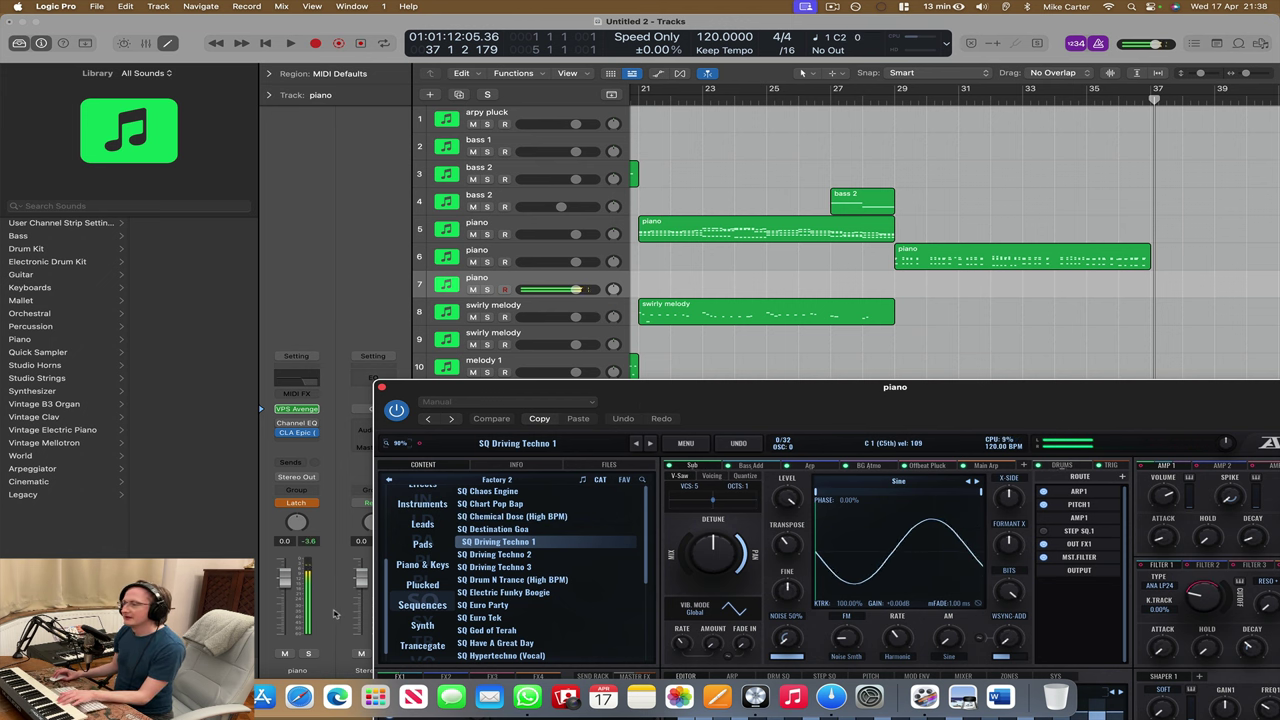
pyautogui.click(500, 555)
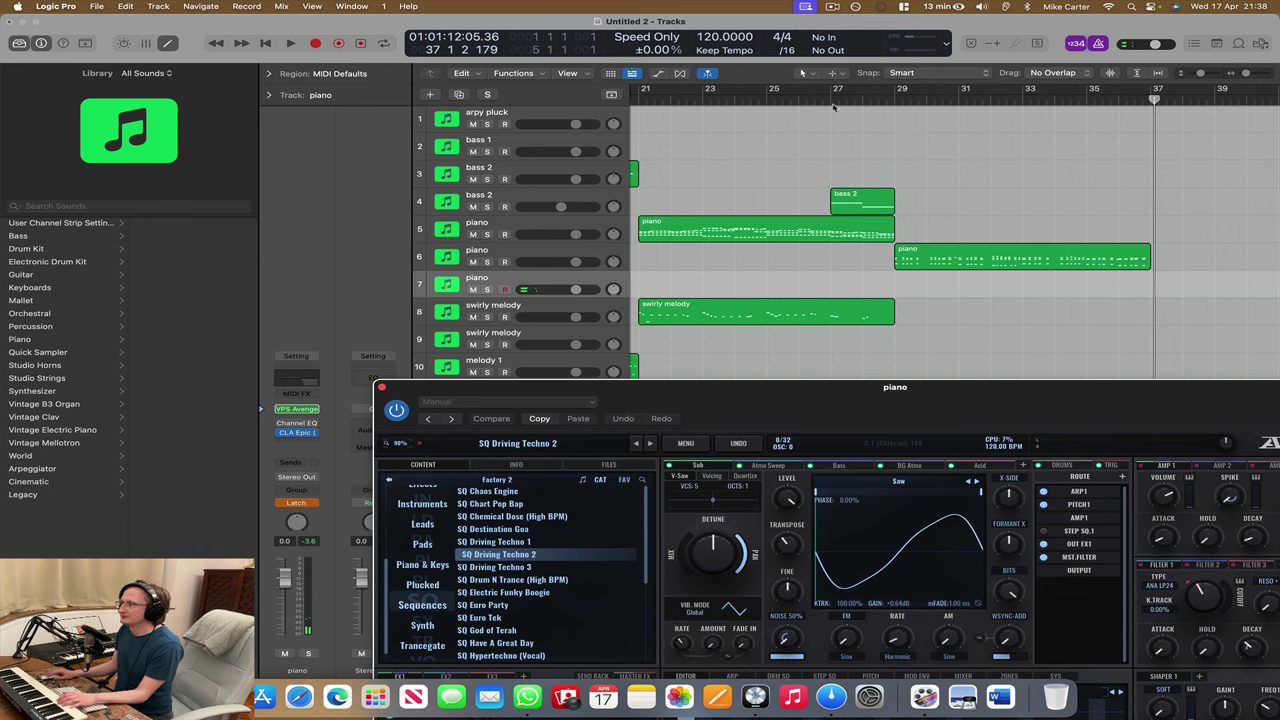
pyautogui.click(836, 100)
pyautogui.press('space')
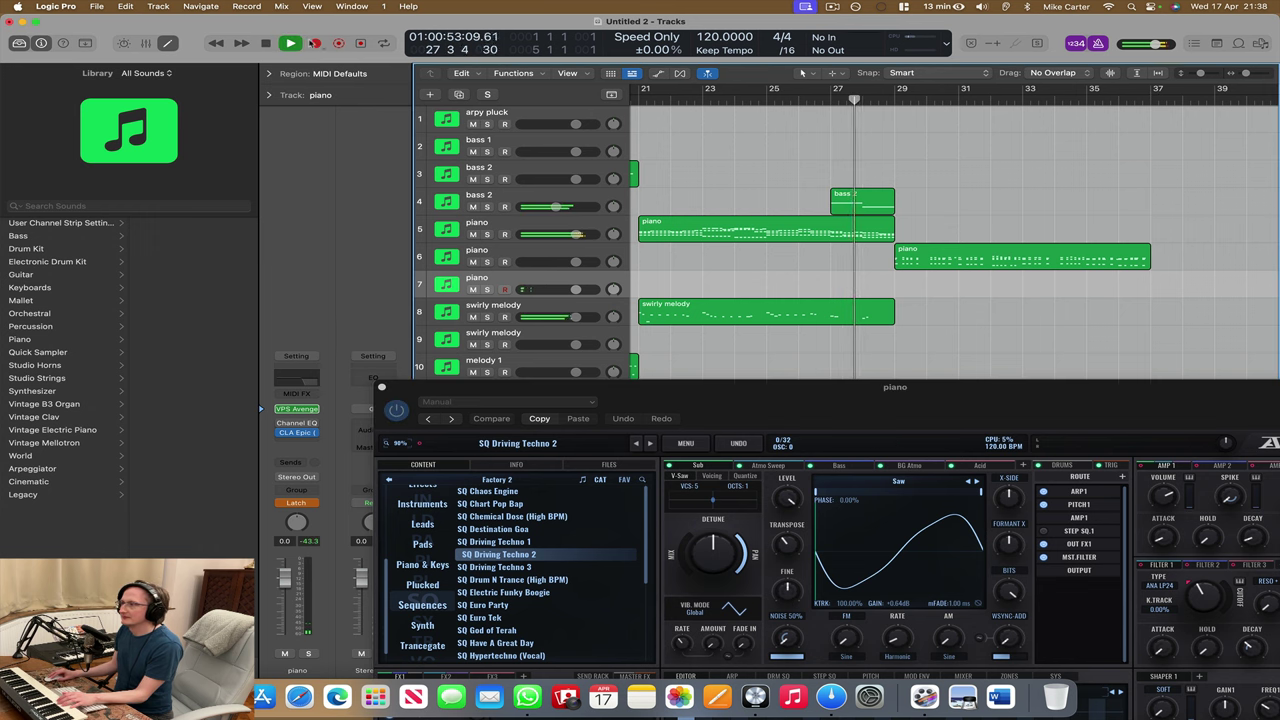
# - Record a take on track 7 through bar 37 and stretch the bar 36 note to end at bar 37
pyautogui.press('r')
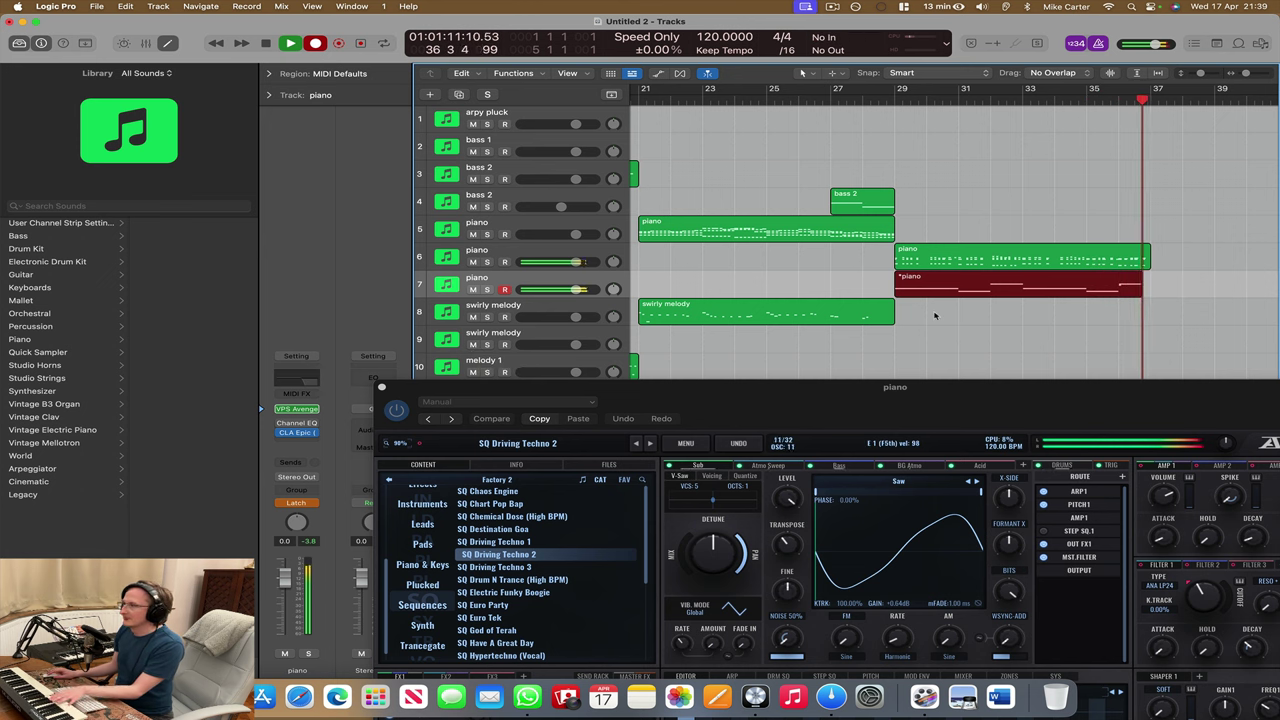
pyautogui.press('space')
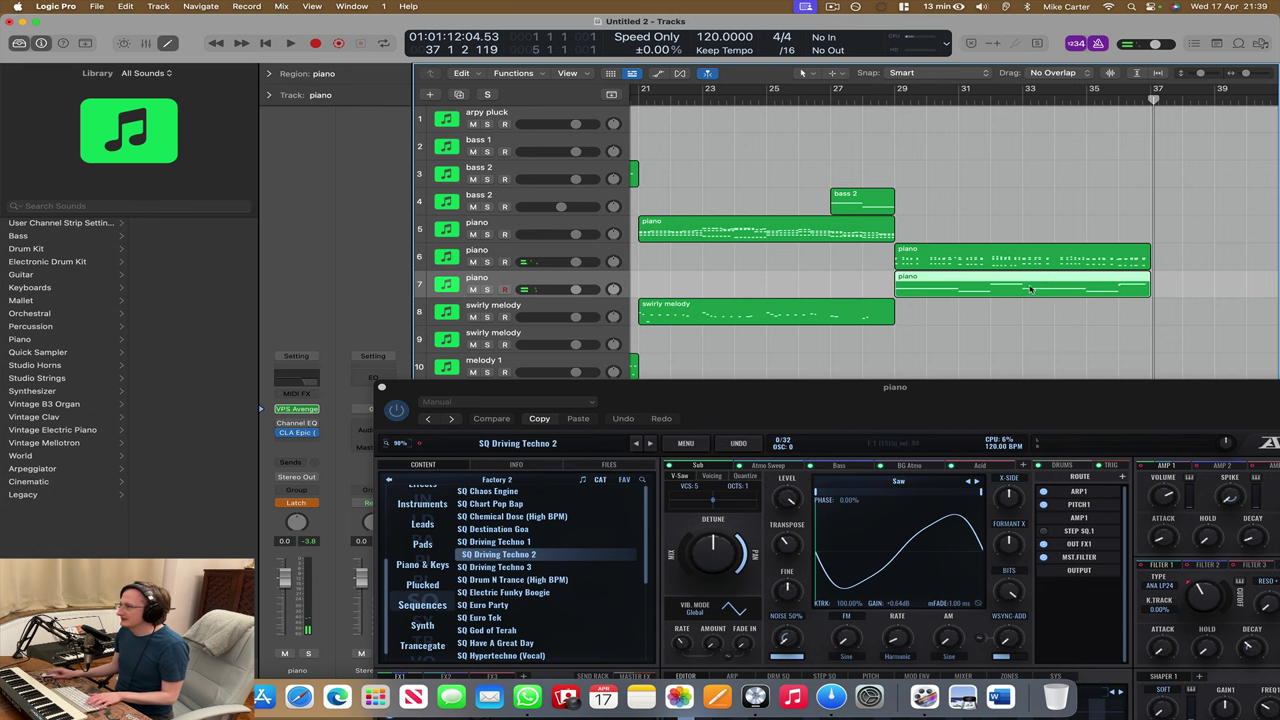
pyautogui.click(384, 389)
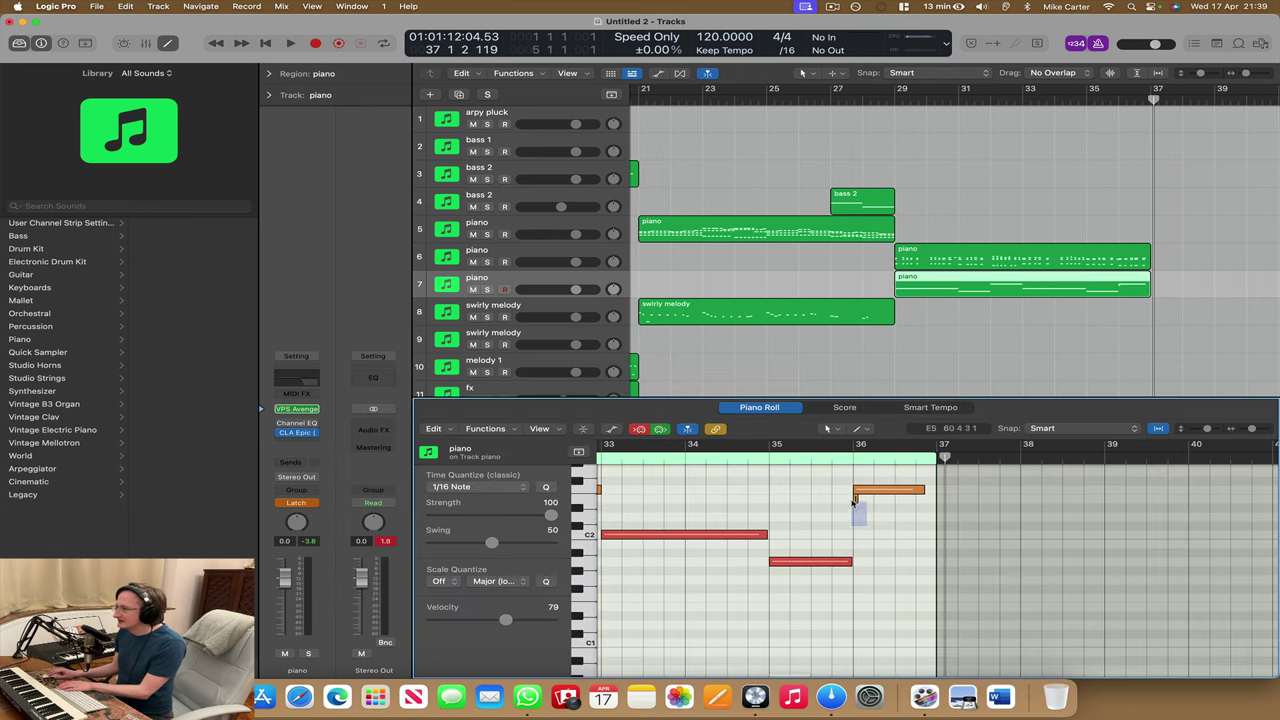
pyautogui.click(858, 490)
pyautogui.moveTo(920, 491); pyautogui.dragTo(935, 491)
# - Check track 7's Avenger 2 instrument and play back from bar 28
pyautogui.click(296, 411)
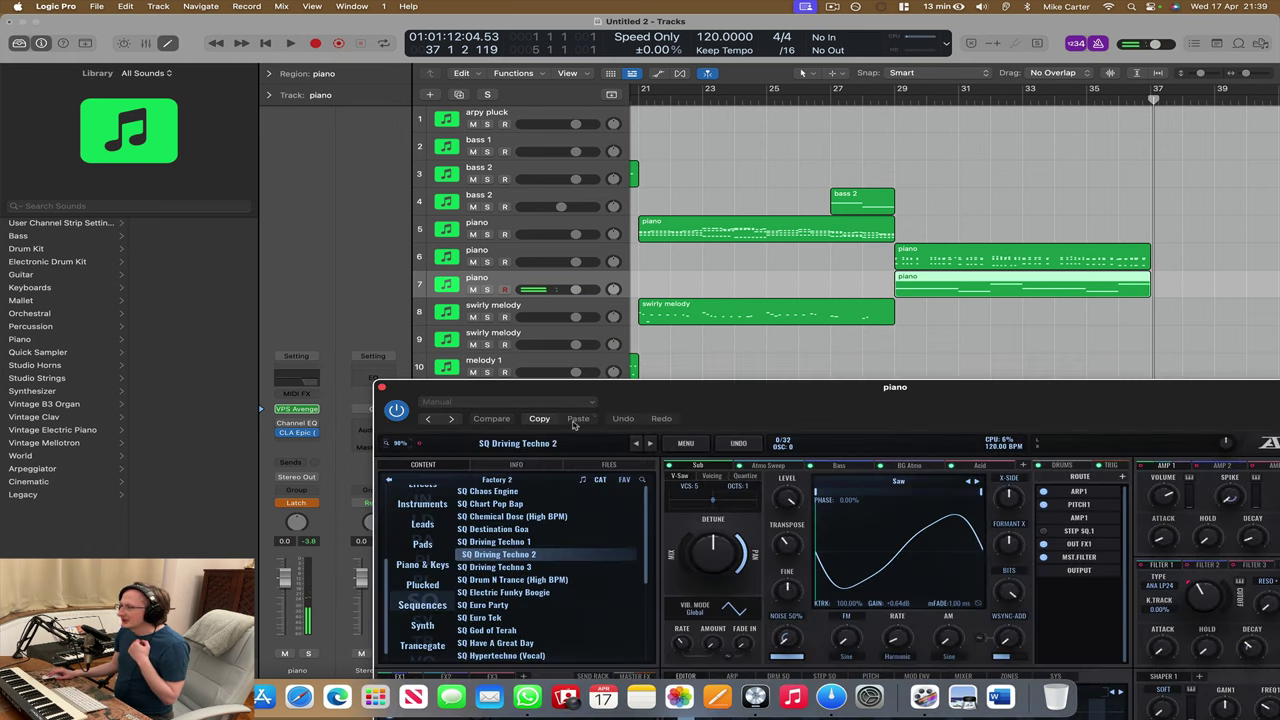
pyautogui.moveTo(686, 380); pyautogui.dragTo(479, 38)
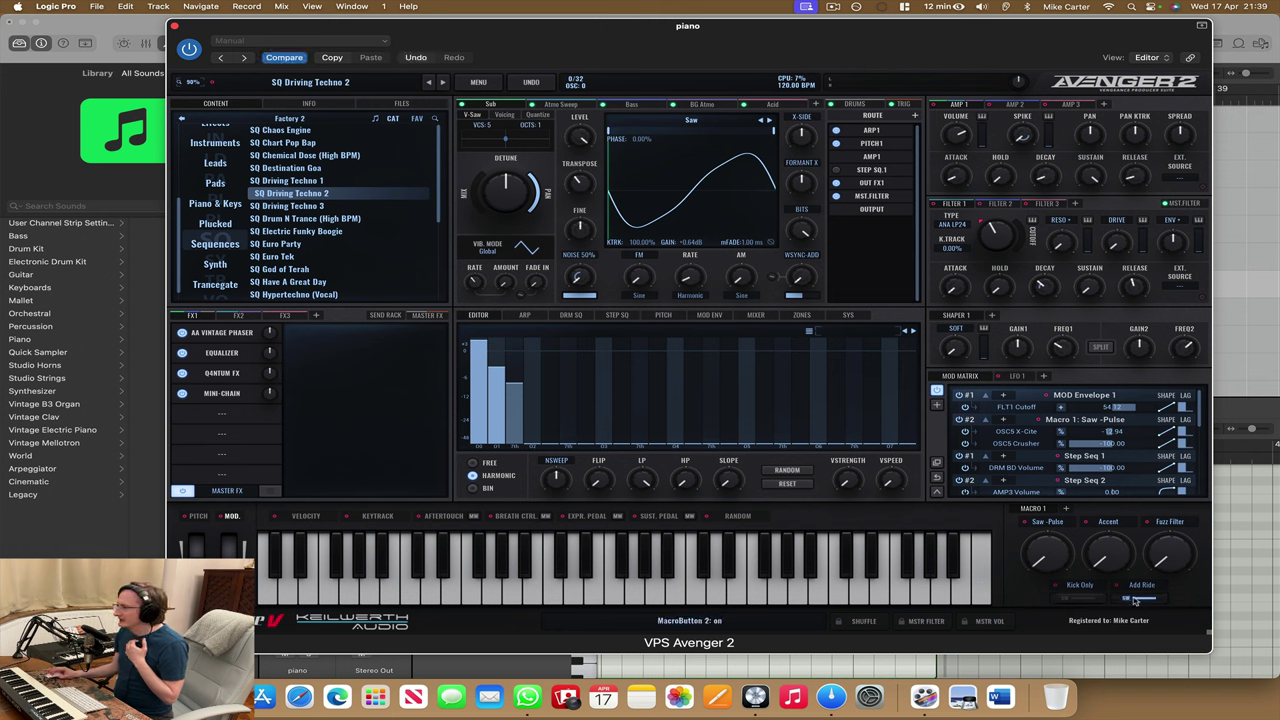
pyautogui.click(175, 26)
pyautogui.doubleClick(873, 102)
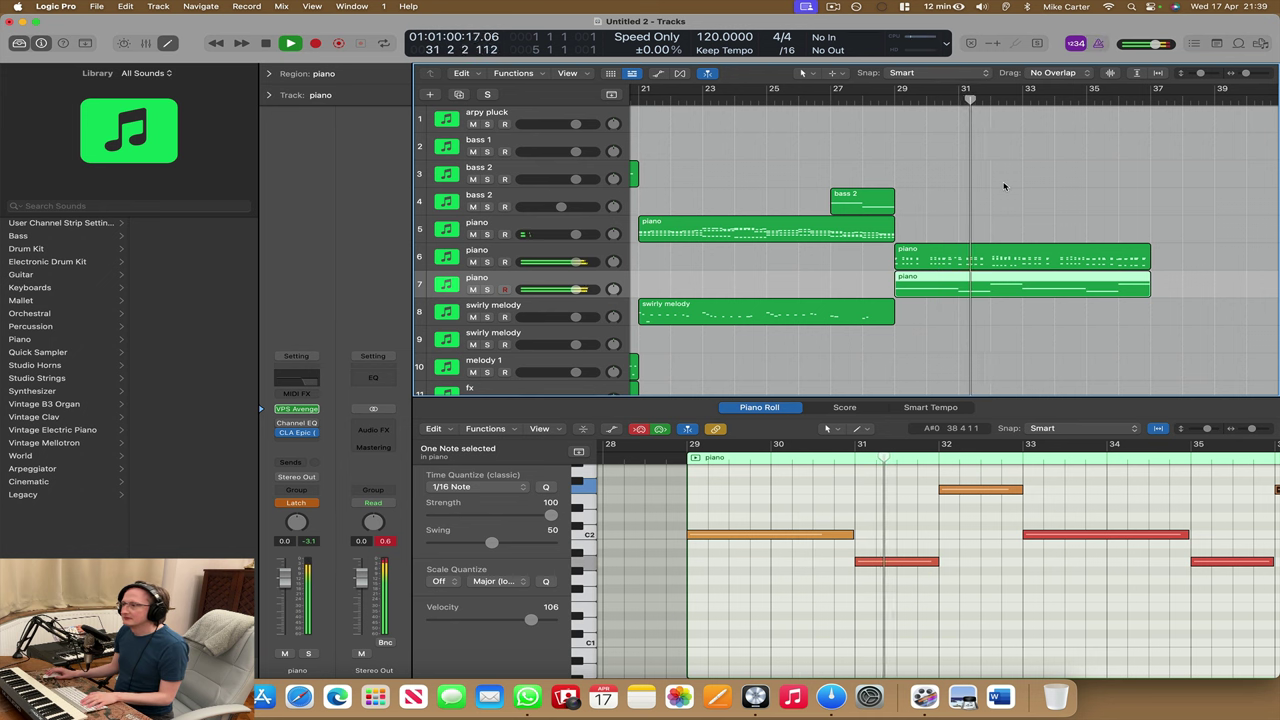
# - Rename track 7 to 'seq'
pyautogui.doubleClick(477, 278)
pyautogui.write('seq')
pyautogui.press('Return')
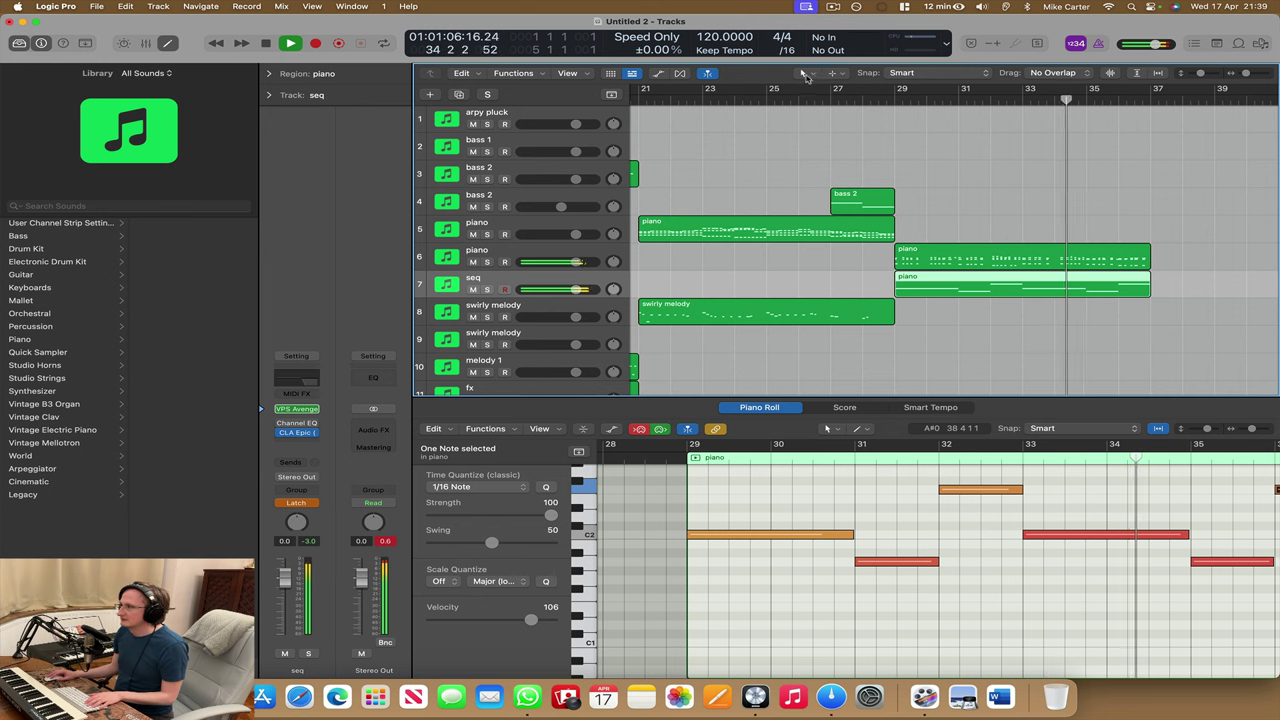
# - Split the track 6 piano region at bars 31 and 33 with the Scissors tool
pyautogui.click(801, 73)
pyautogui.click(880, 146)
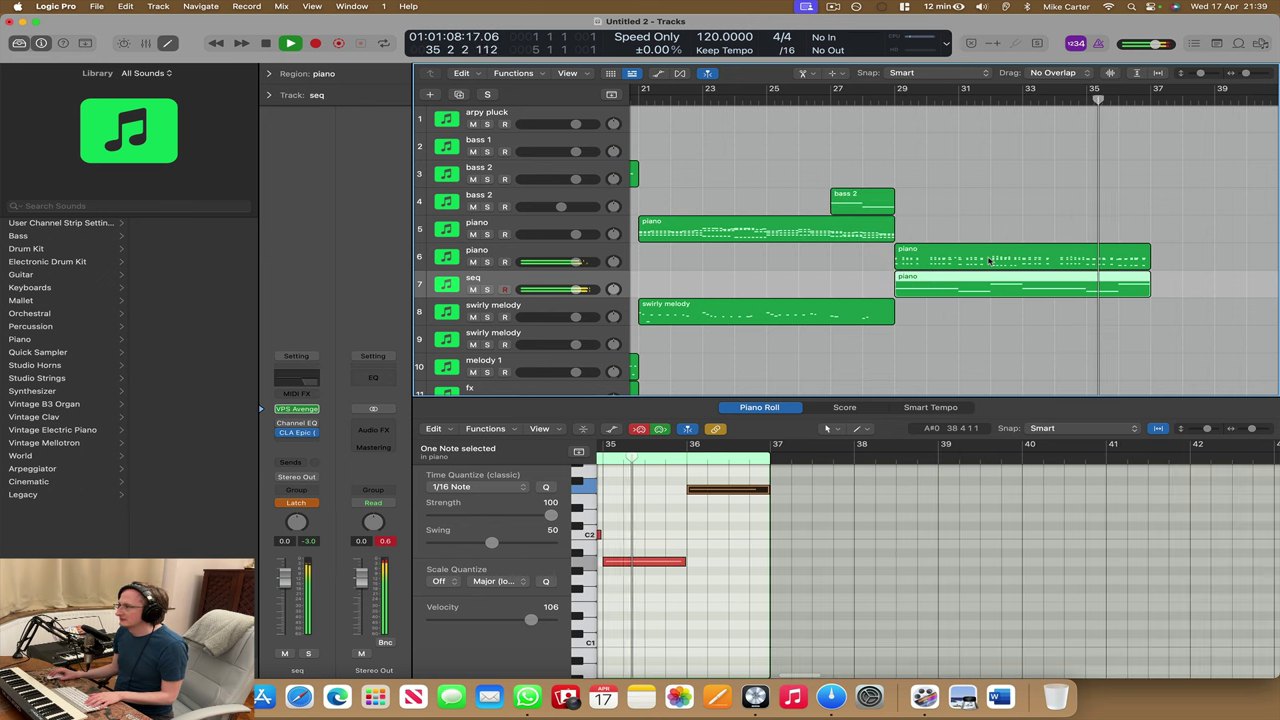
pyautogui.click(986, 262)
pyautogui.click(1048, 262)
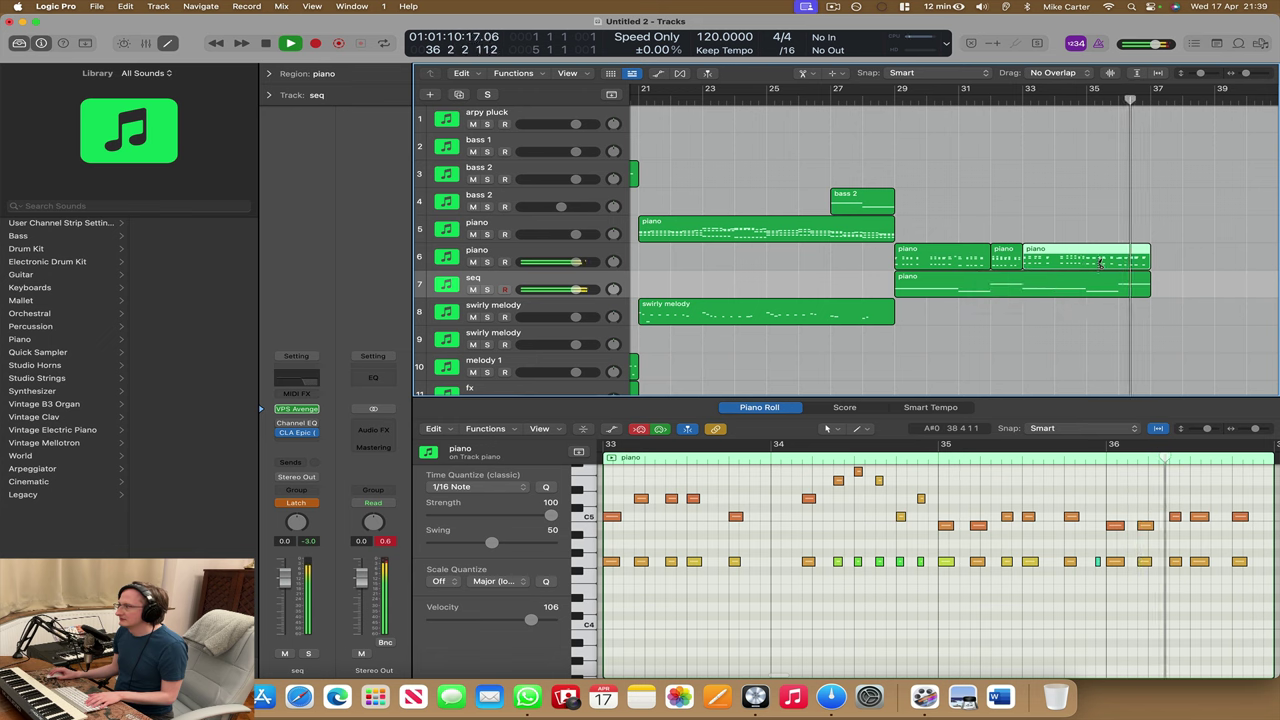
# - Split the last piano region at the playhead and return to the Pointer tool
pyautogui.press('cmd+t')
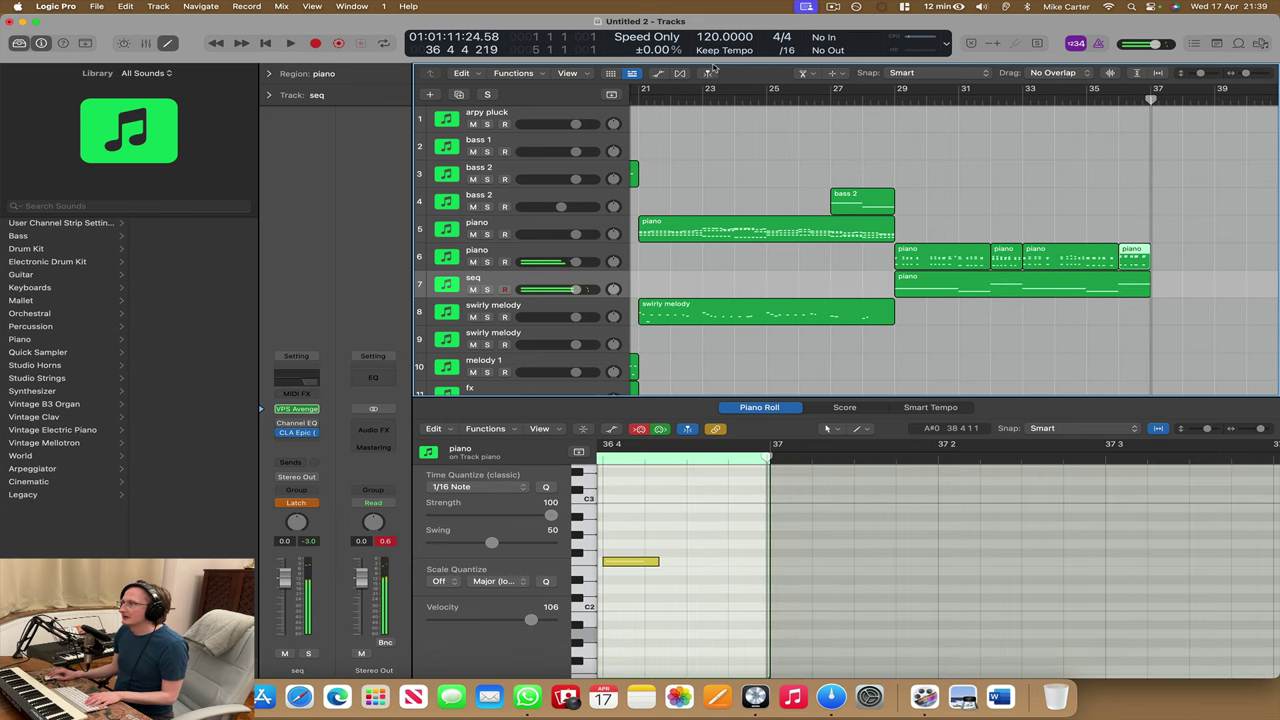
pyautogui.click(803, 73)
pyautogui.click(850, 88)
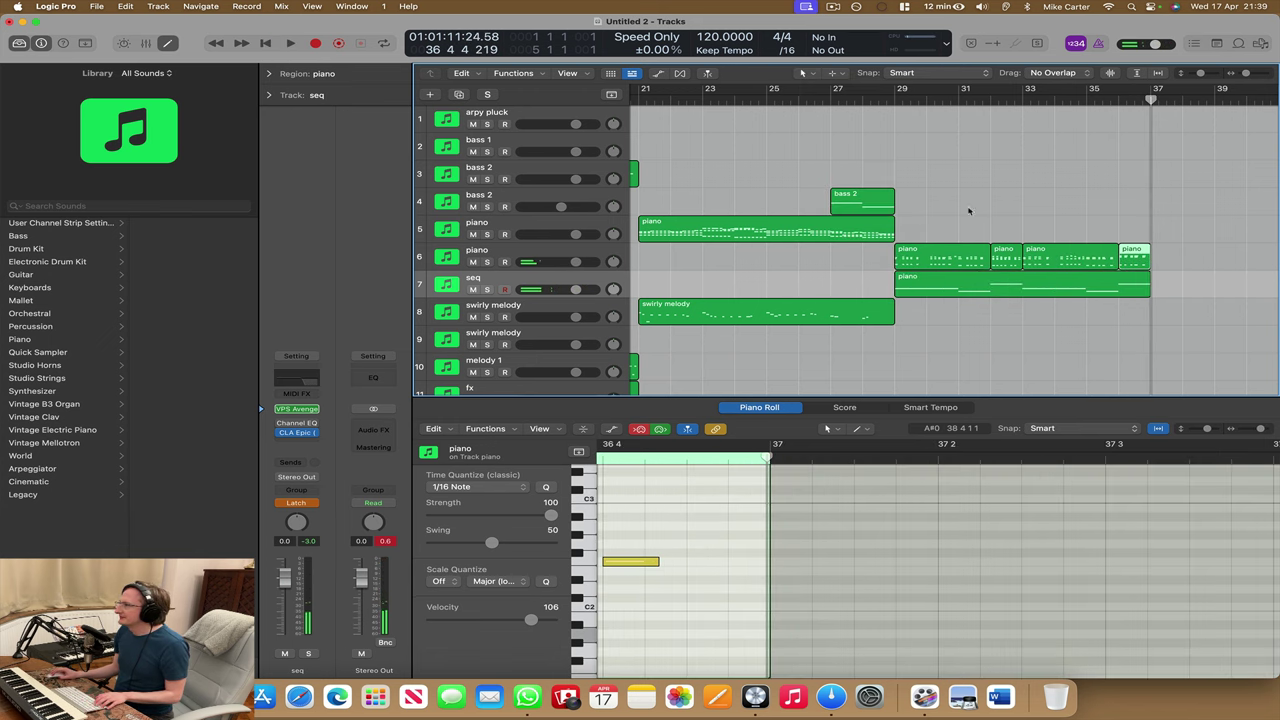
# - Quantize the two short piano regions to 1/8 Note and play from around bar 30
pyautogui.click(1008, 257)
pyautogui.keyDown('shift'); pyautogui.click(1130, 257); pyautogui.keyUp('shift')
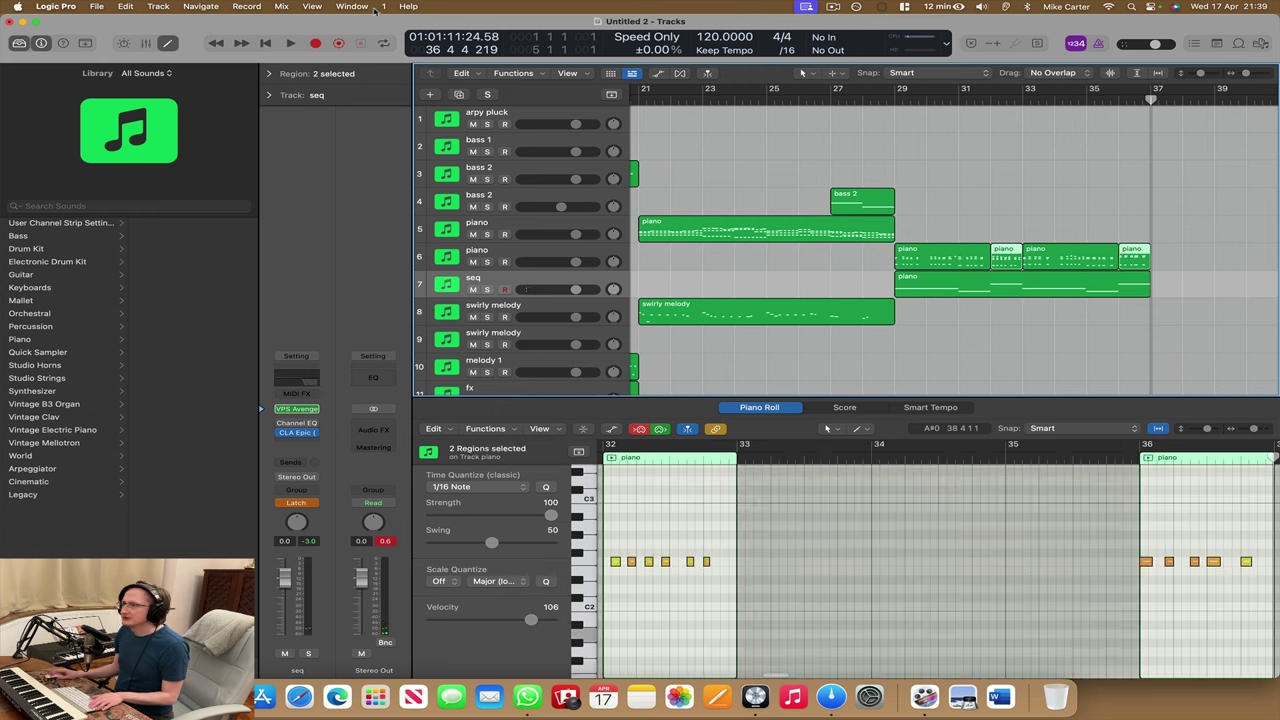
pyautogui.click(270, 76)
pyautogui.click(384, 112)
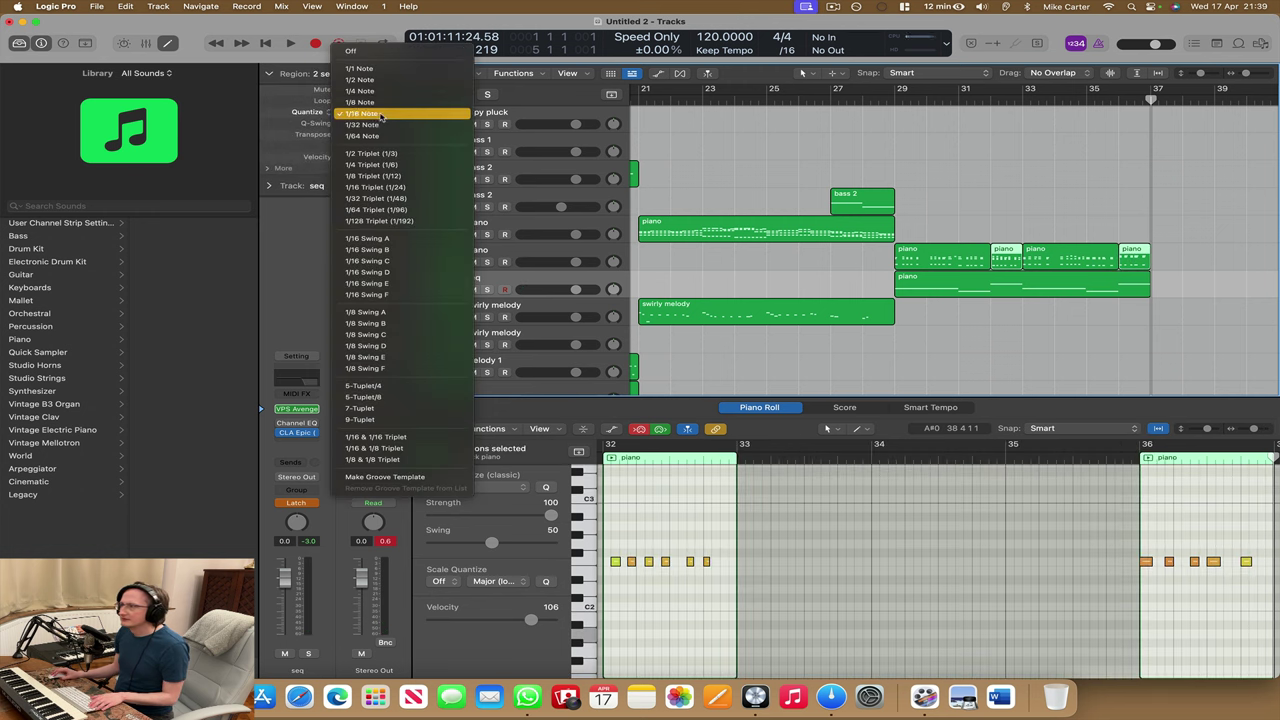
pyautogui.click(383, 110)
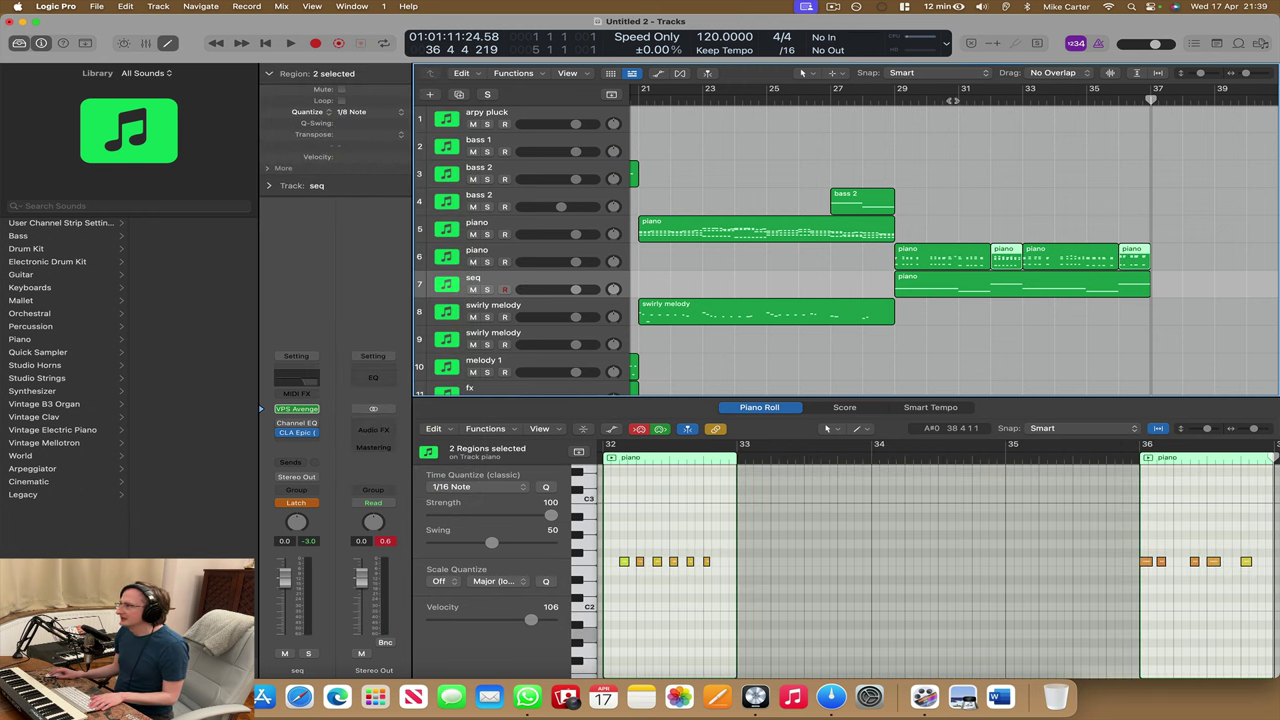
pyautogui.doubleClick(954, 98)
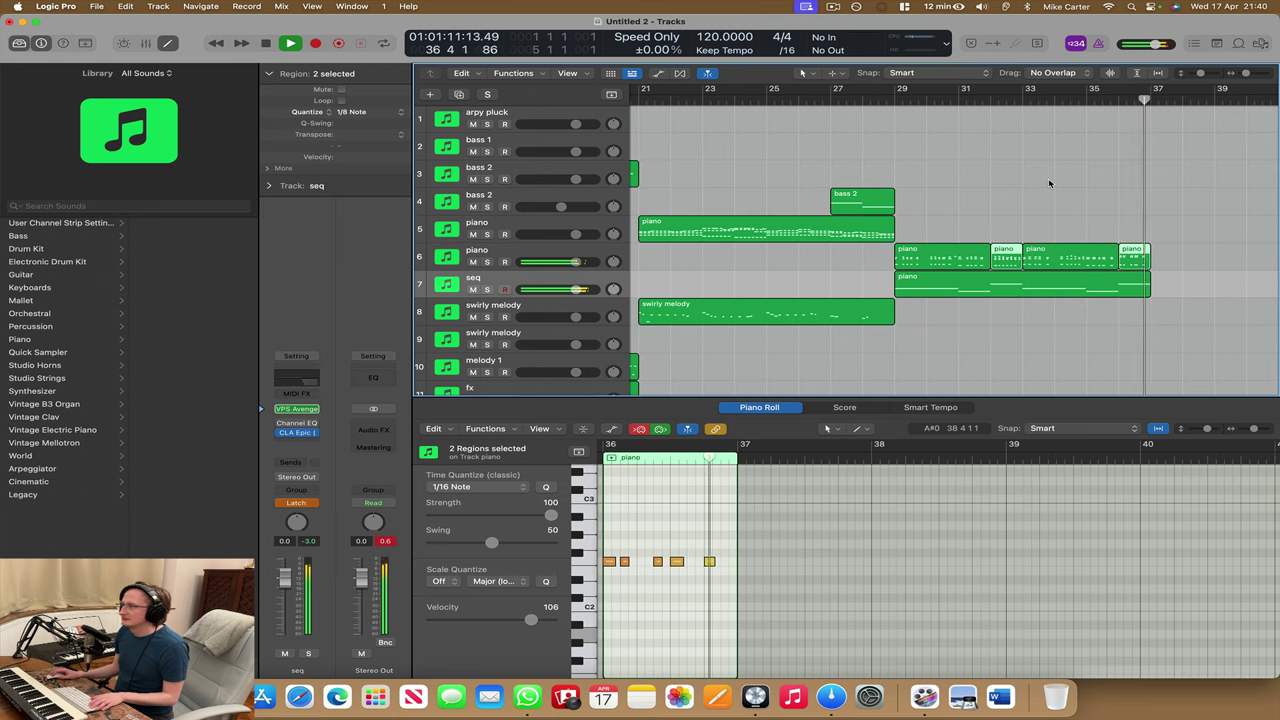
# - Shift three stacked piano notes near bar 36 slightly later and replay them
pyautogui.press('space')
pyautogui.press('space')
pyautogui.scroll(1, 991, 575)
pyautogui.scroll(-1, 829, 630)
pyautogui.click(800, 607)
pyautogui.scroll(-3, 800, 600)
pyautogui.scroll(8, 786, 627)
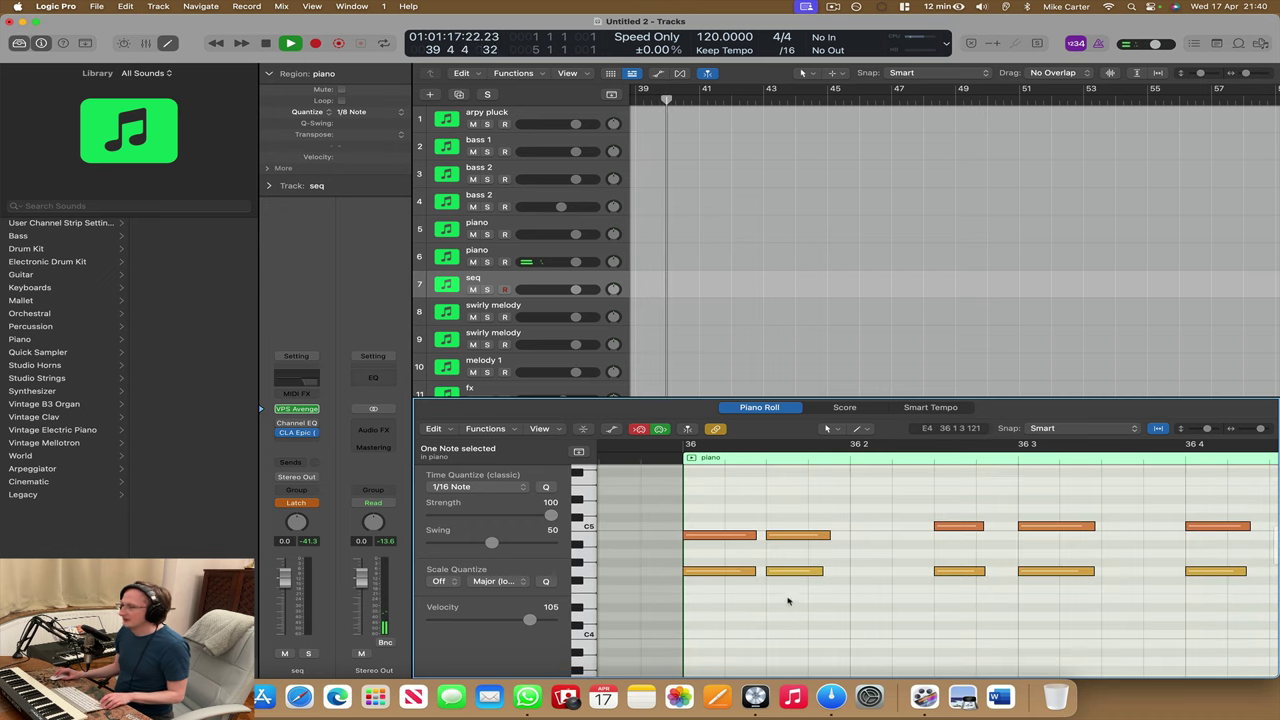
pyautogui.moveTo(788, 626); pyautogui.dragTo(829, 538)
pyautogui.press('space')
pyautogui.press('space')
pyautogui.hscroll(-6, 756, 279)
pyautogui.press('space')
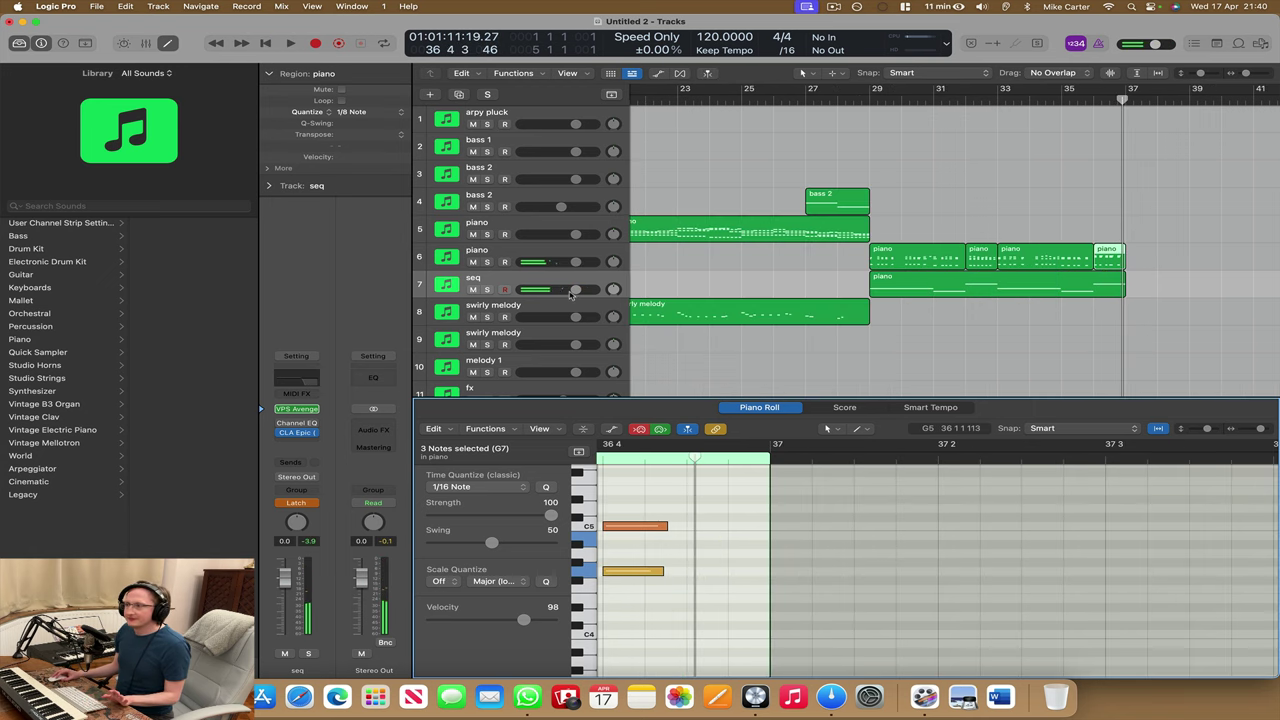
# - Lower the seq track's volume to about -2.9 dB while playing from bar 28
pyautogui.moveTo(575, 290); pyautogui.dragTo(572, 290)
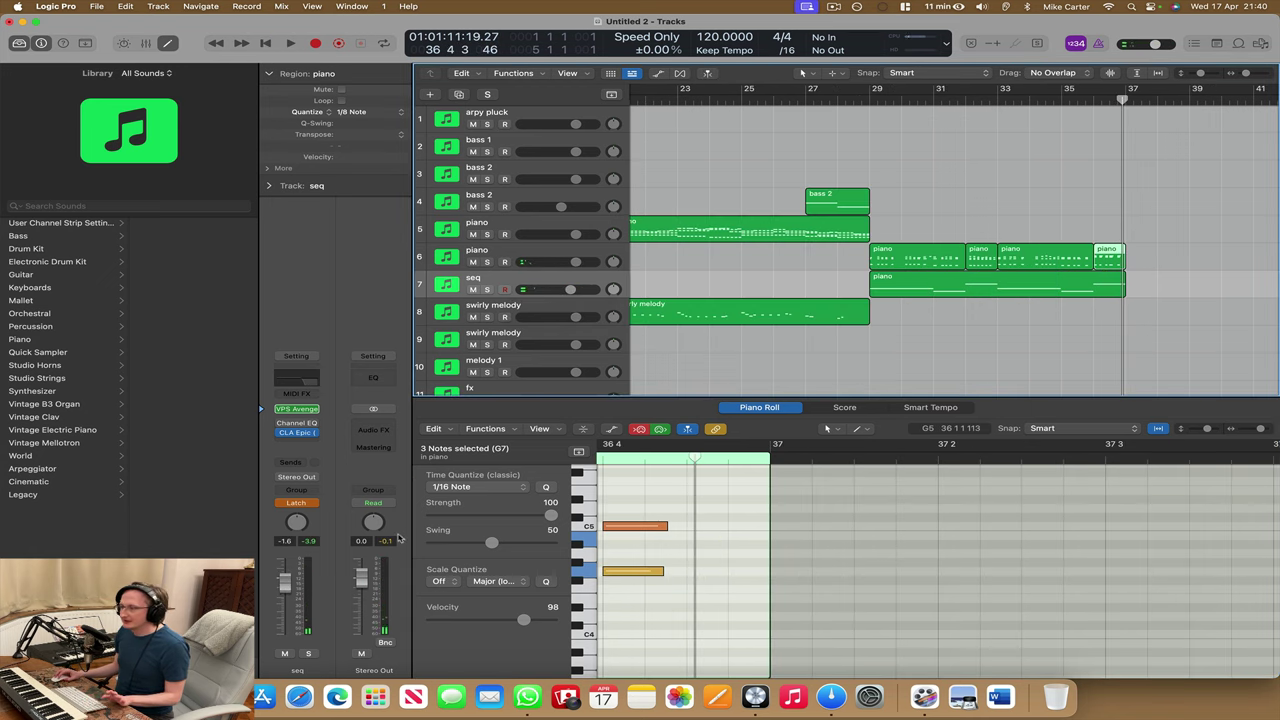
pyautogui.click(840, 95)
pyautogui.press('space')
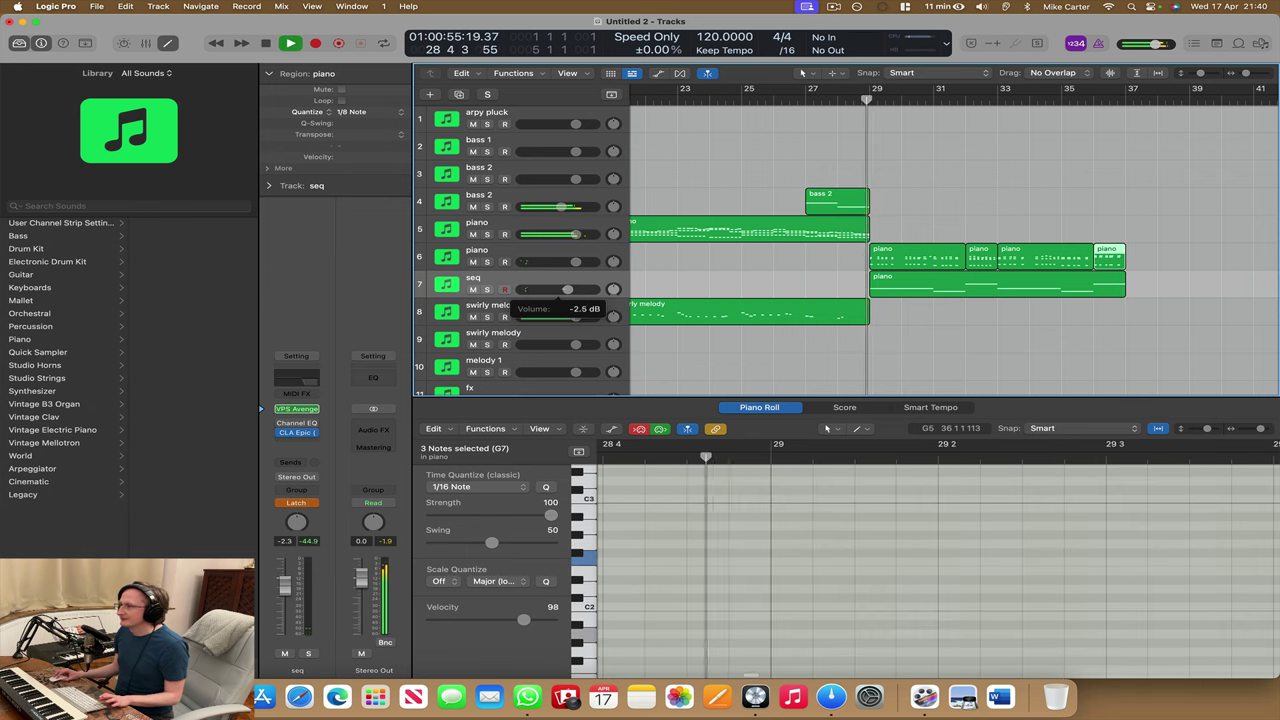
pyautogui.moveTo(570, 289); pyautogui.dragTo(567, 290)
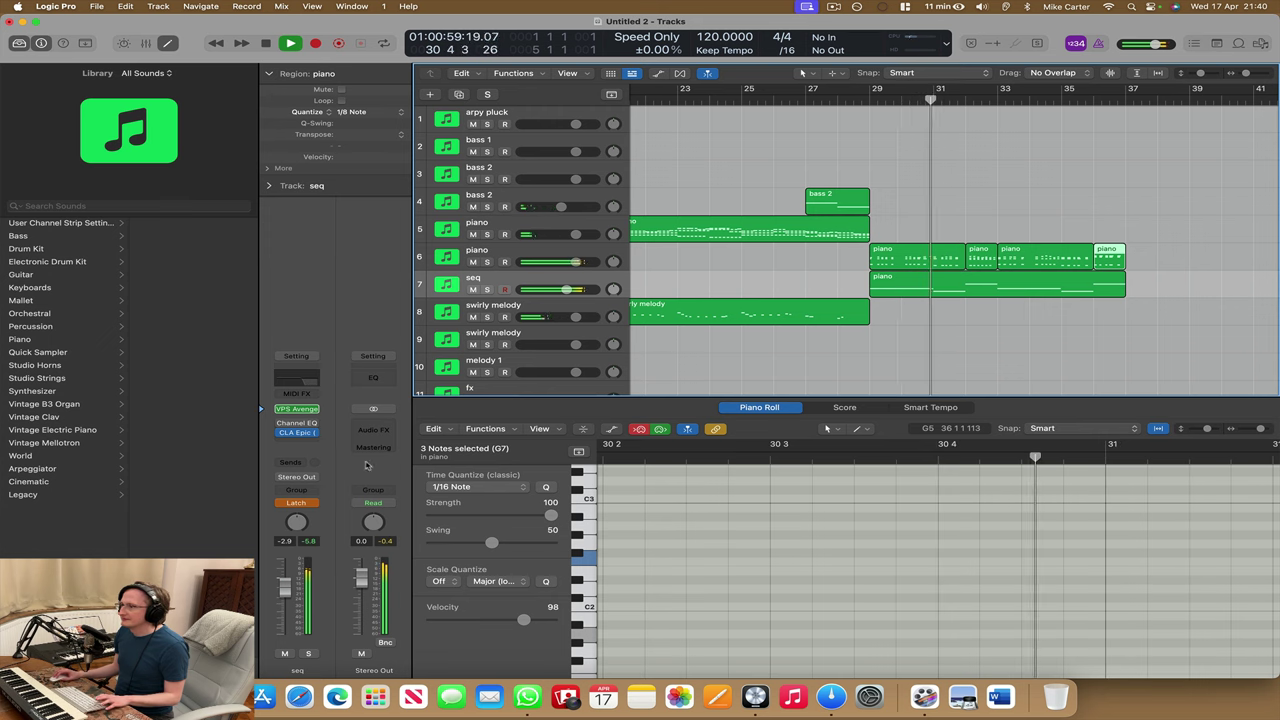
# - Set the seq channel strip automation to Read, return to bar 28, and reopen Avenger 2
pyautogui.click(296, 409)
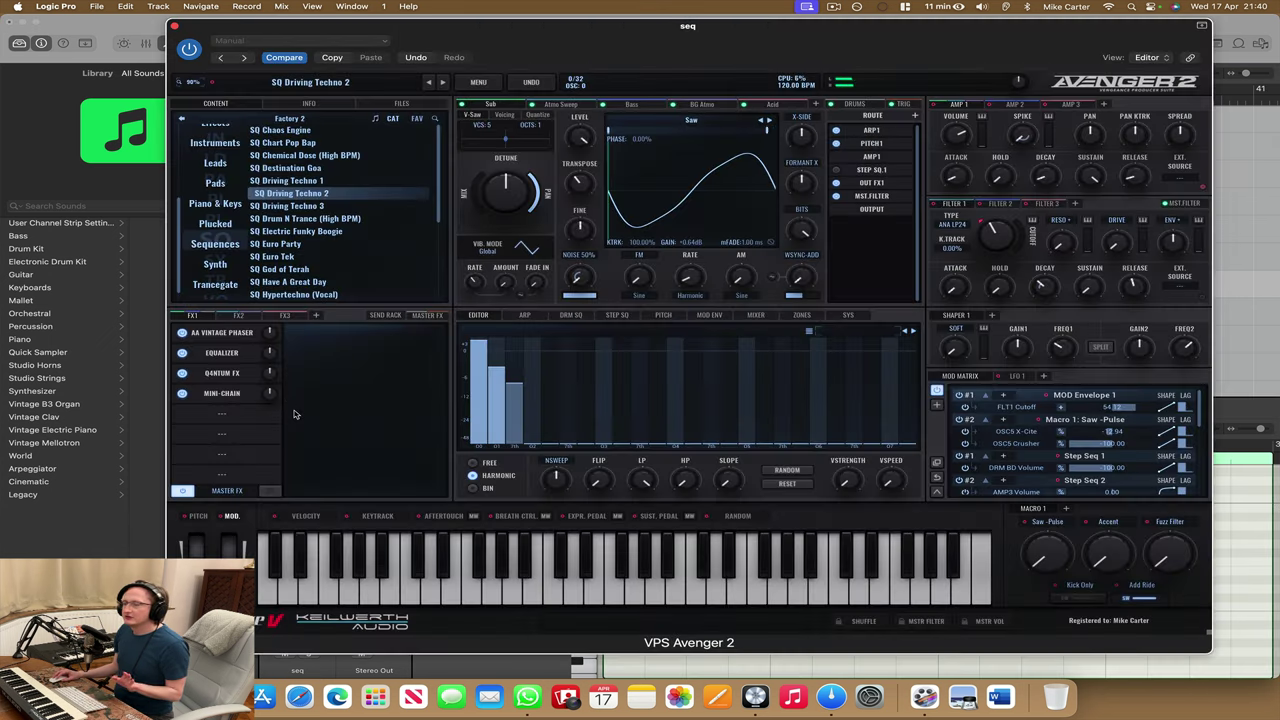
pyautogui.click(175, 27)
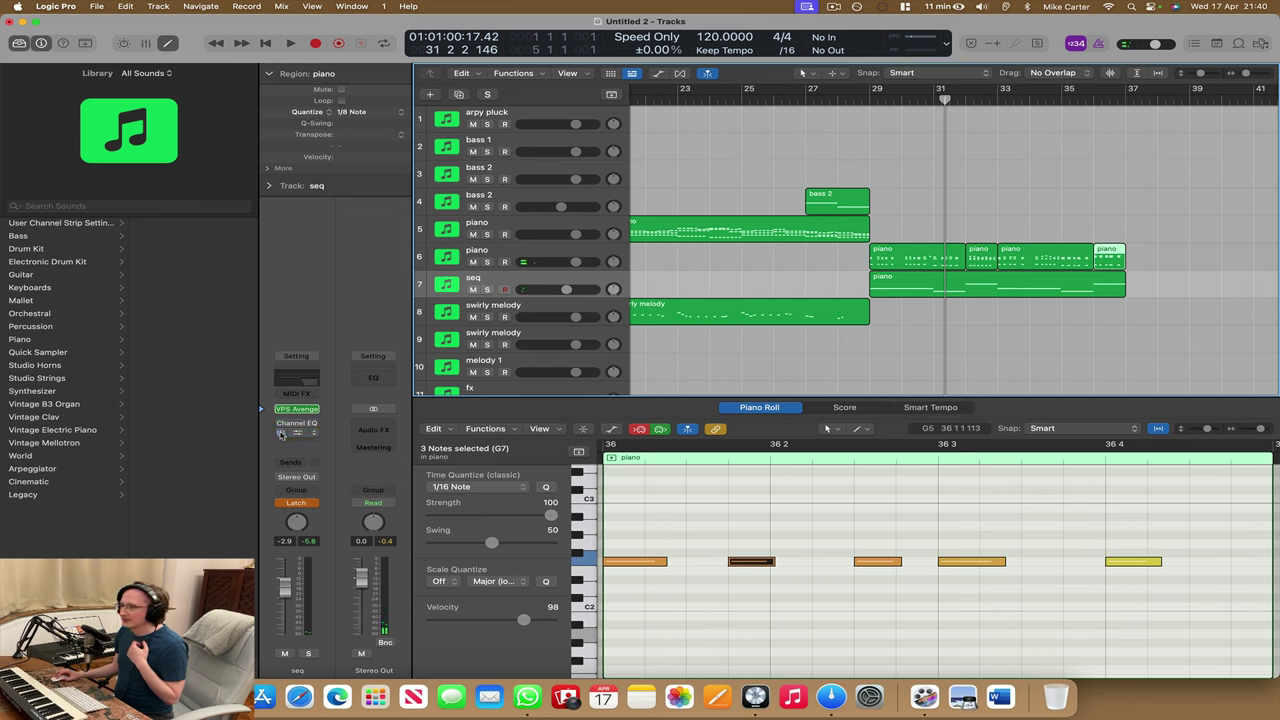
pyautogui.click(282, 507)
pyautogui.click(290, 489)
pyautogui.click(862, 101)
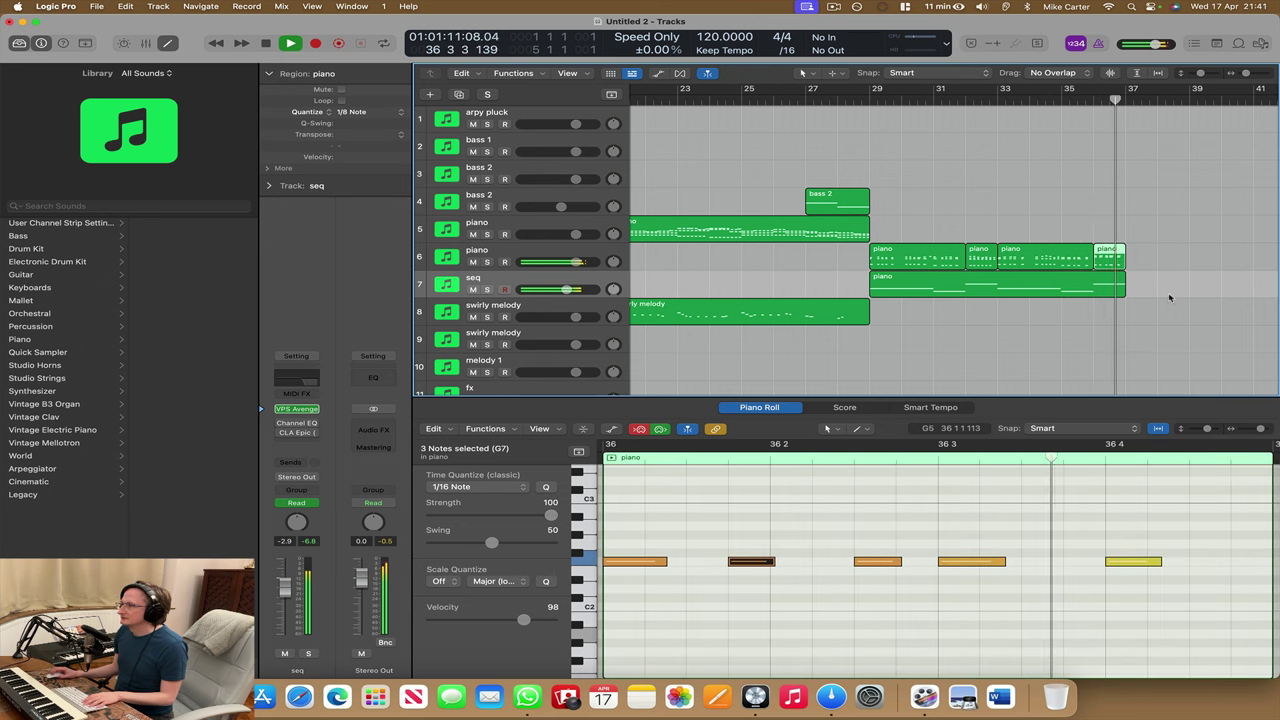
pyautogui.click(298, 409)
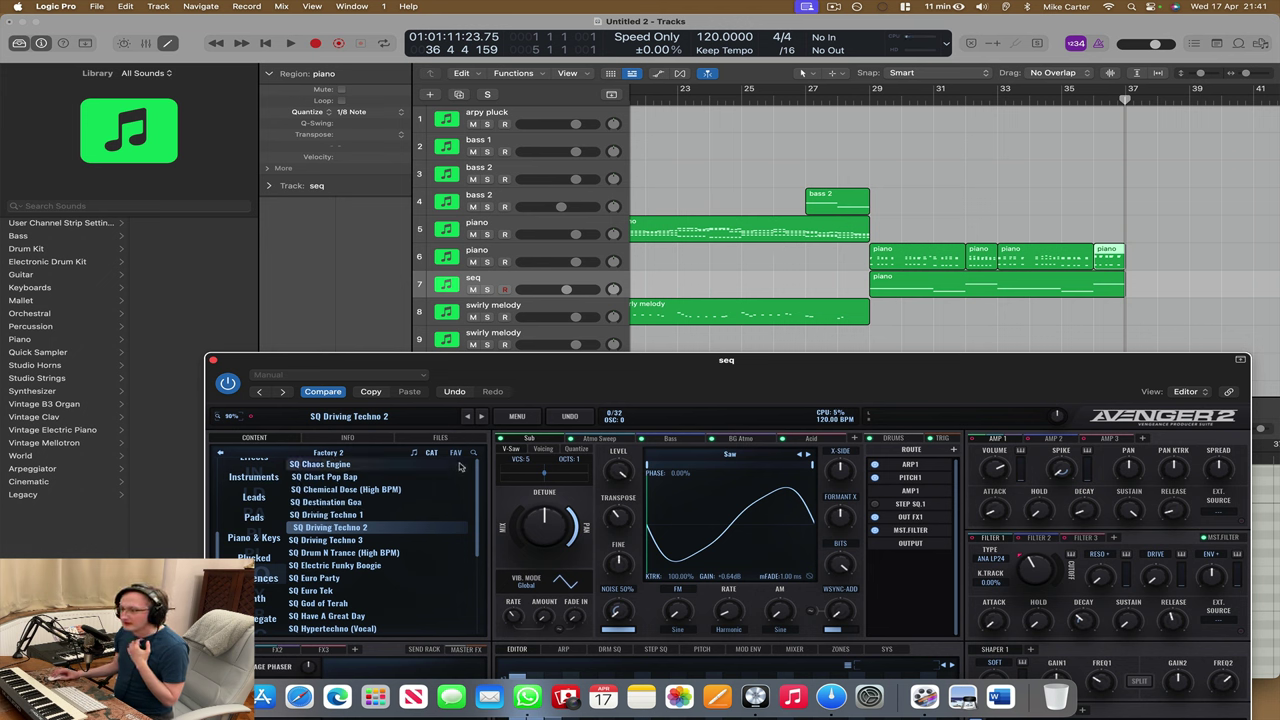
# - Audition SQ Driving Techno 3 from bar 28, then load SQ Melodic Techno 1
pyautogui.doubleClick(852, 101)
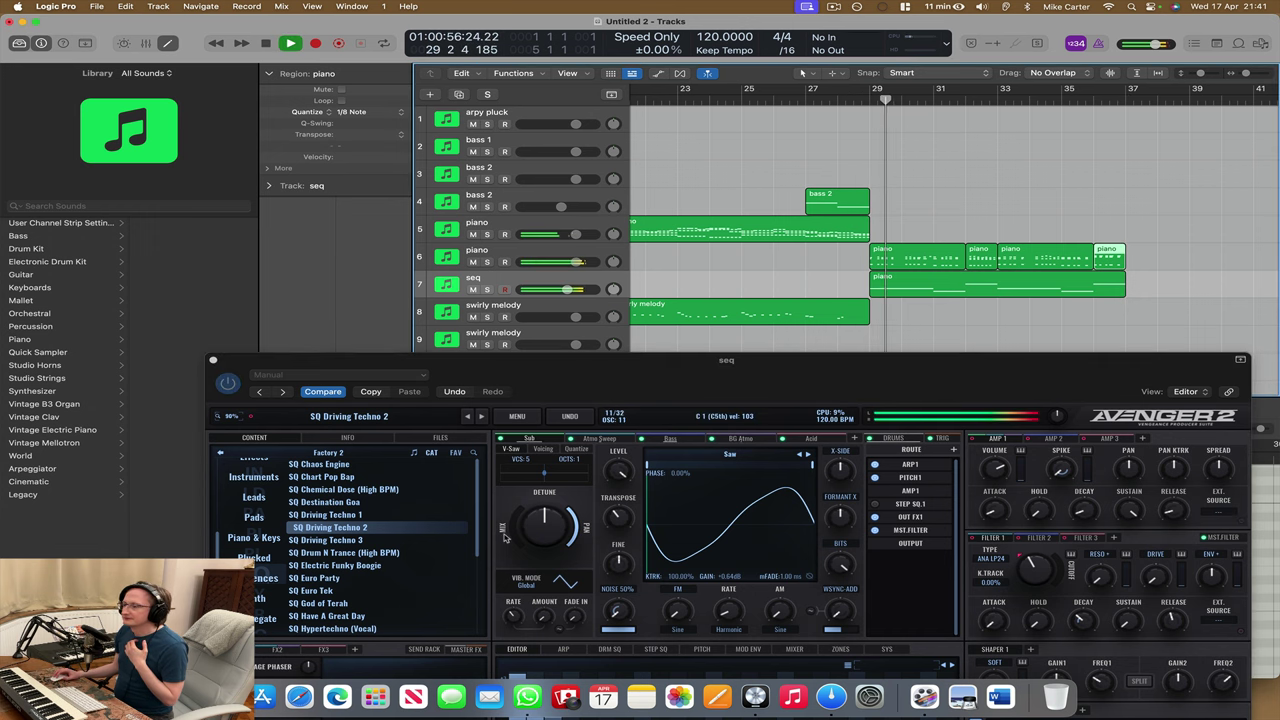
pyautogui.press('space')
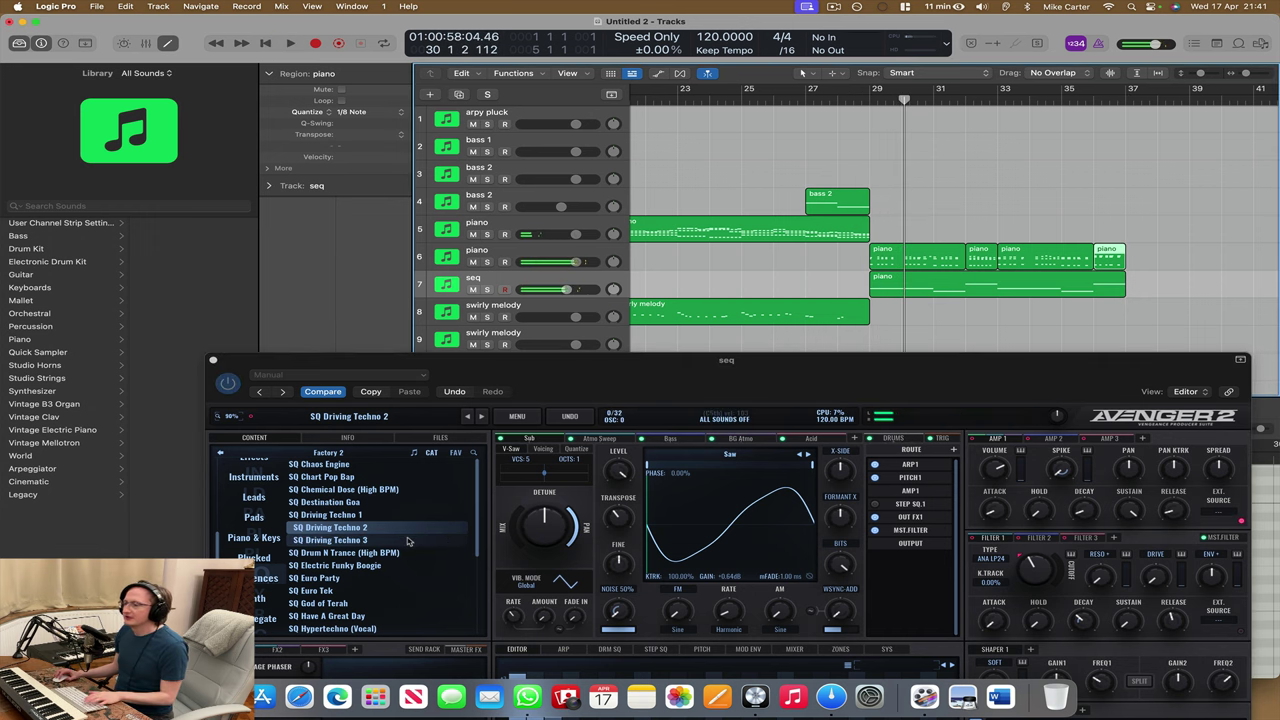
pyautogui.click(419, 541)
pyautogui.doubleClick(860, 97)
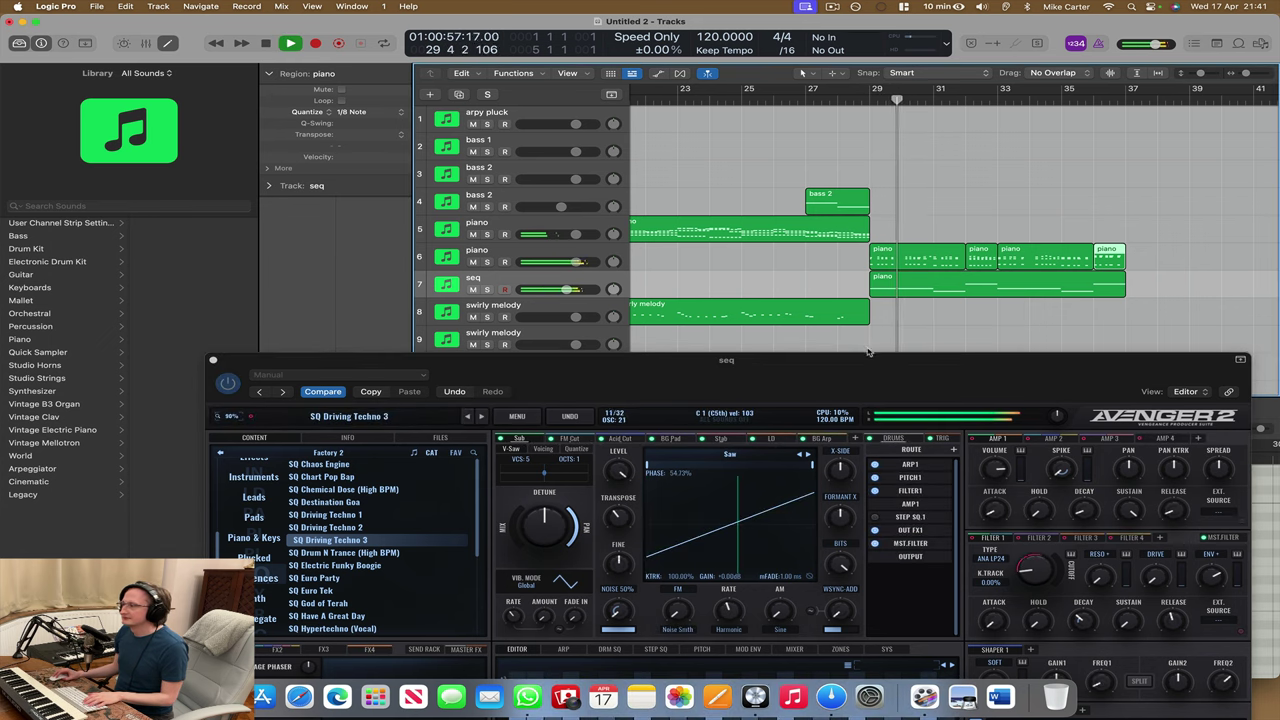
pyautogui.moveTo(873, 360); pyautogui.dragTo(737, 22)
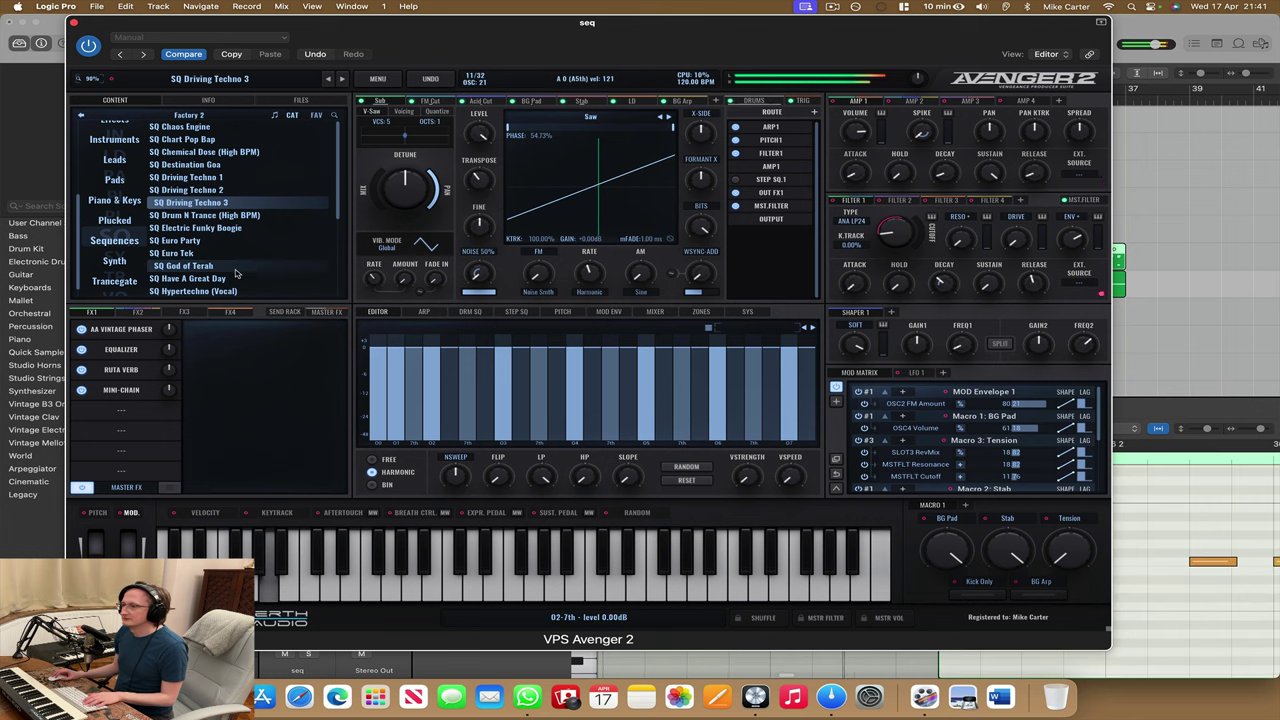
pyautogui.scroll(-3, 245, 255)
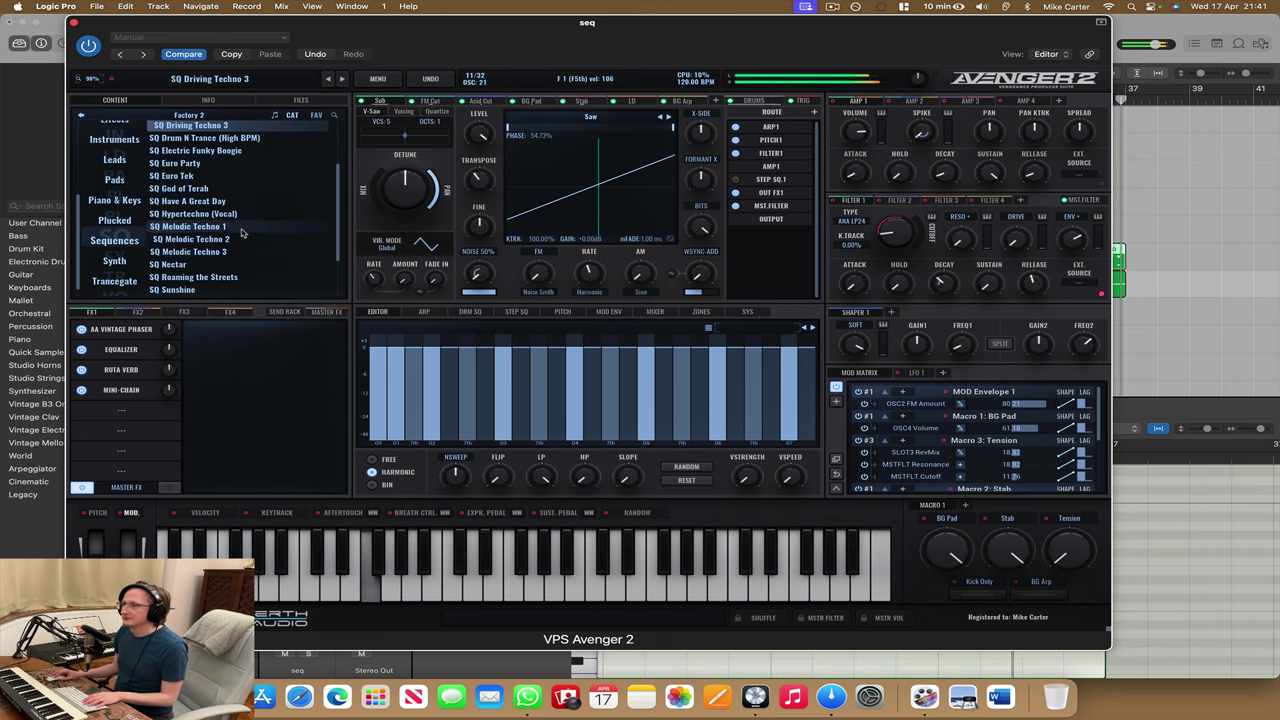
pyautogui.click(240, 227)
# - Load SQ Melodic Techno 2 and play it back from bar 28
pyautogui.moveTo(580, 48); pyautogui.dragTo(769, 430)
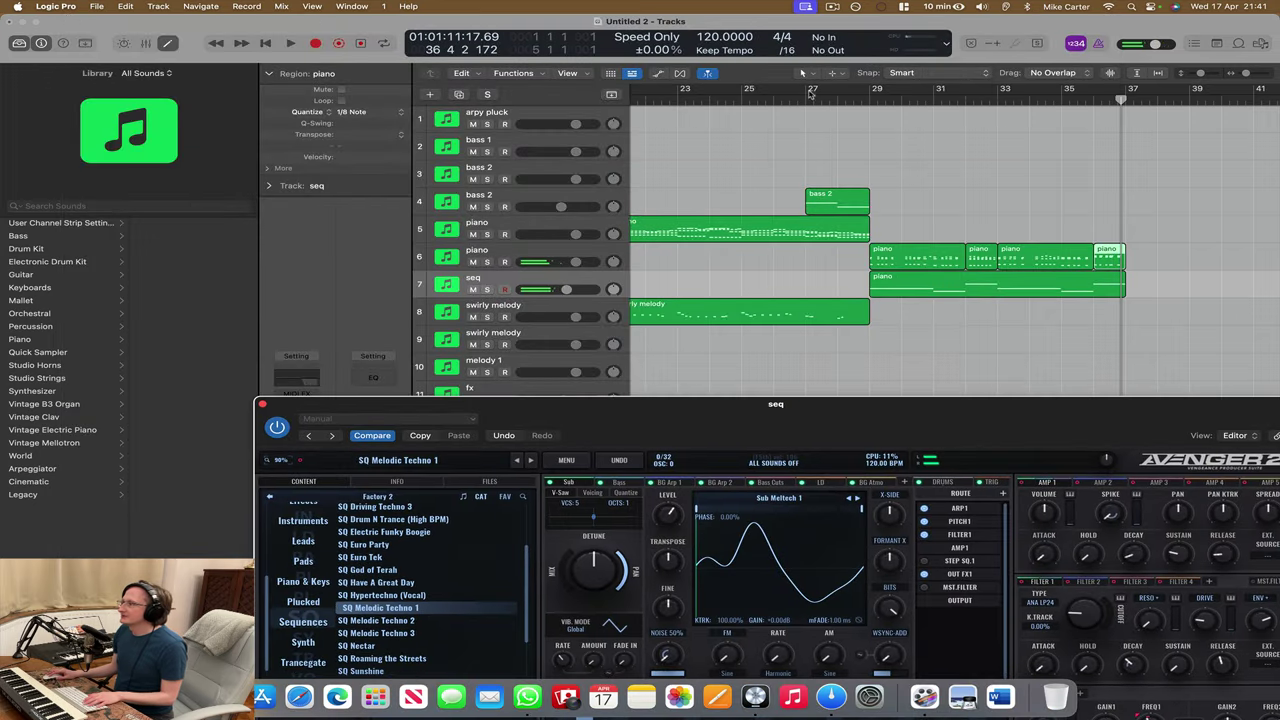
pyautogui.click(847, 345)
pyautogui.press('space')
pyautogui.moveTo(851, 410); pyautogui.dragTo(776, 244)
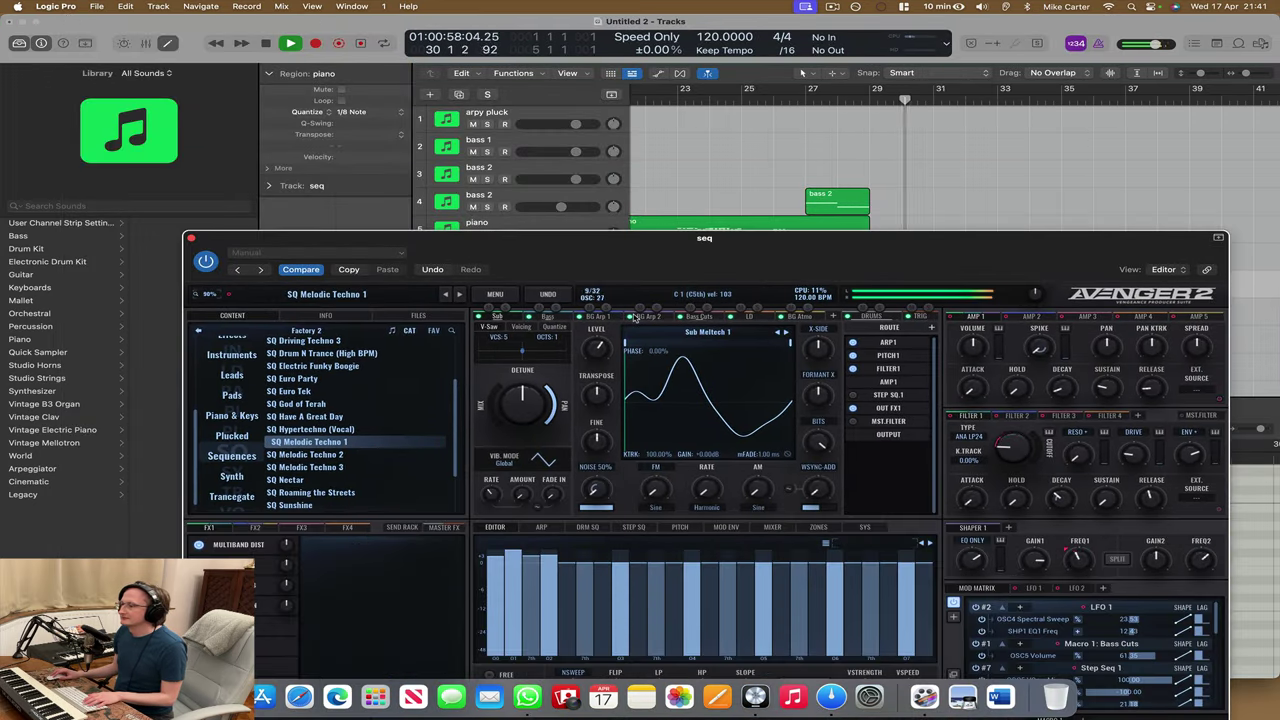
pyautogui.click(420, 454)
pyautogui.press('space')
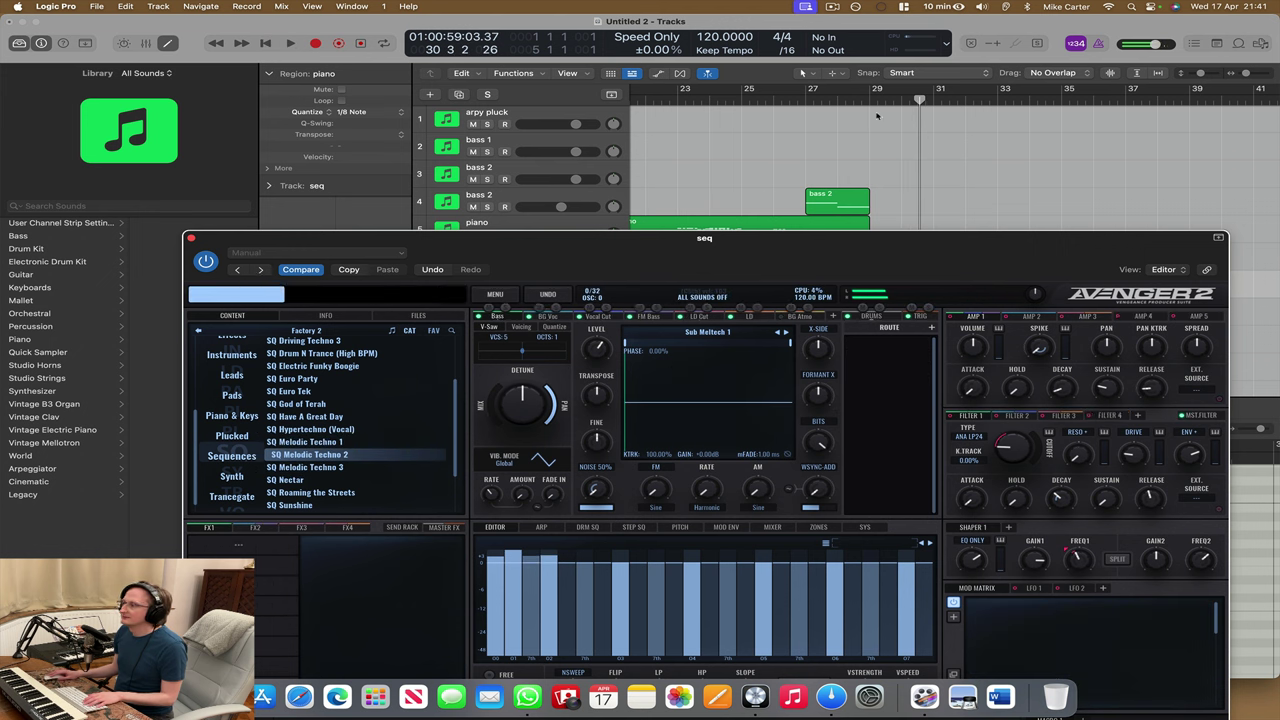
pyautogui.click(856, 94)
pyautogui.press('space')
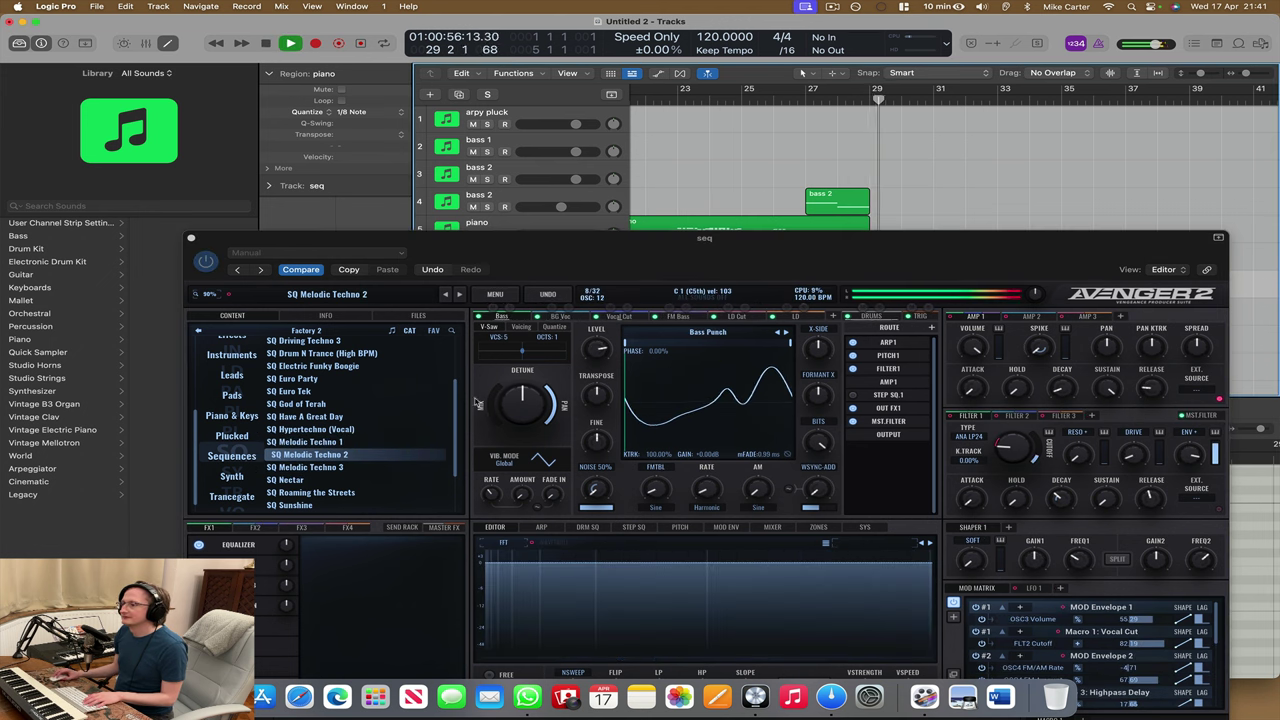
pyautogui.press('space')
# - Try SQ Melodic Techno 3, then go back to SQ Melodic Techno 2
pyautogui.click(382, 469)
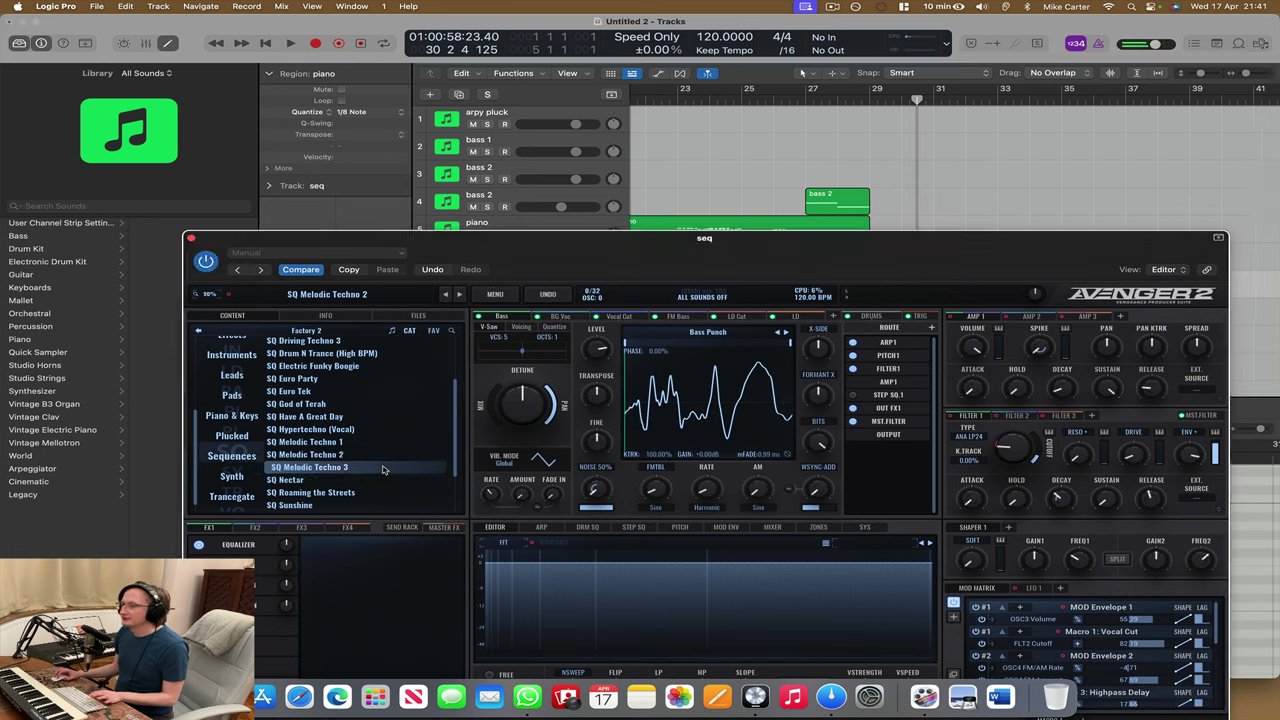
pyautogui.press('space')
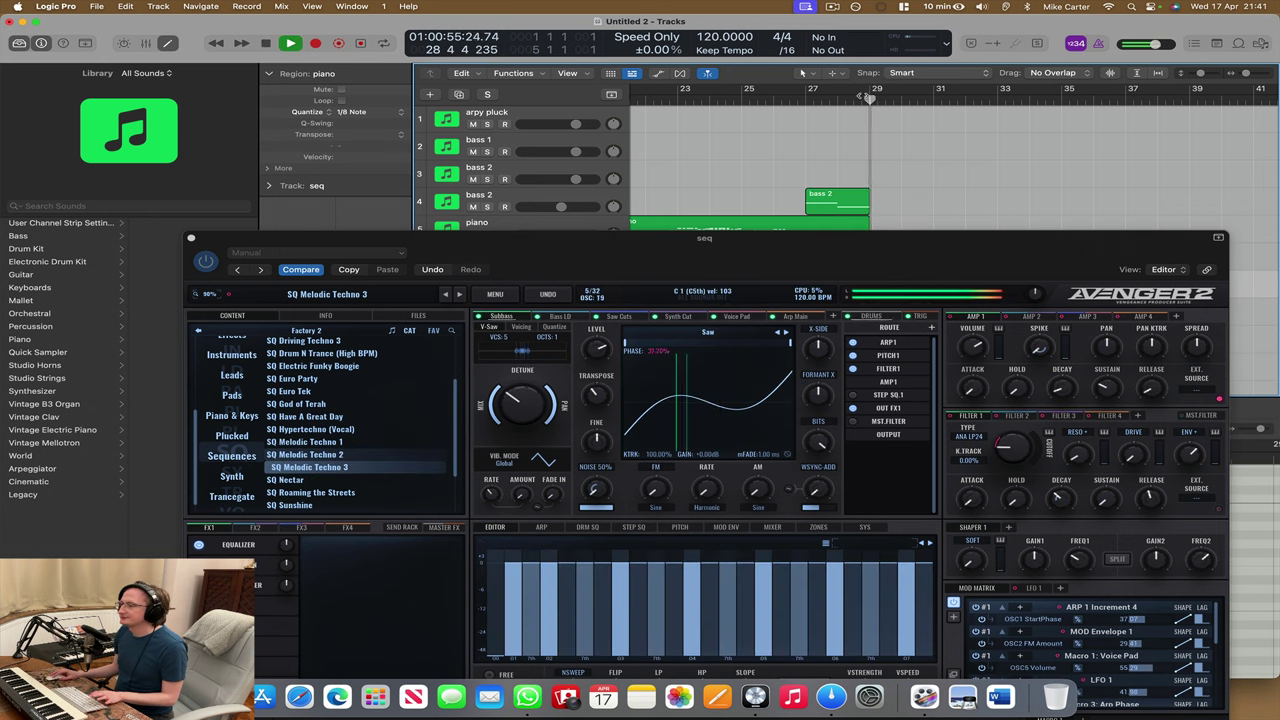
pyautogui.press('space')
pyautogui.click(375, 455)
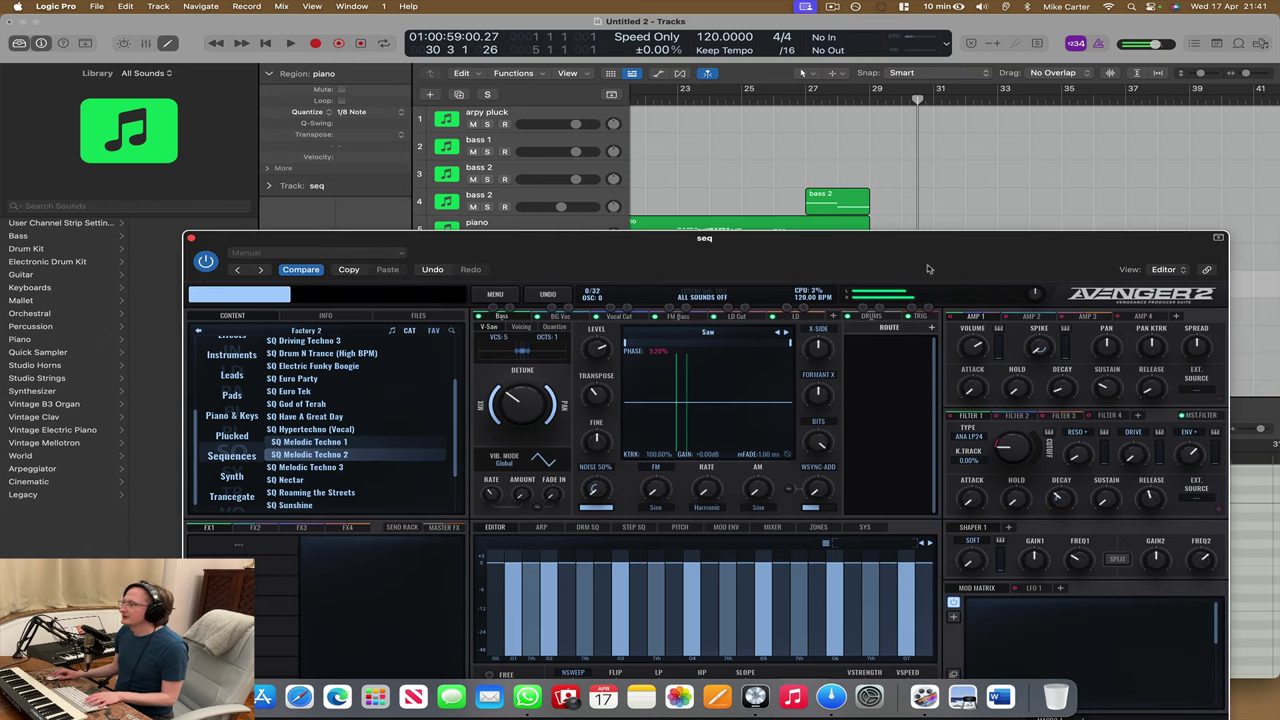
pyautogui.moveTo(936, 263); pyautogui.dragTo(884, 101)
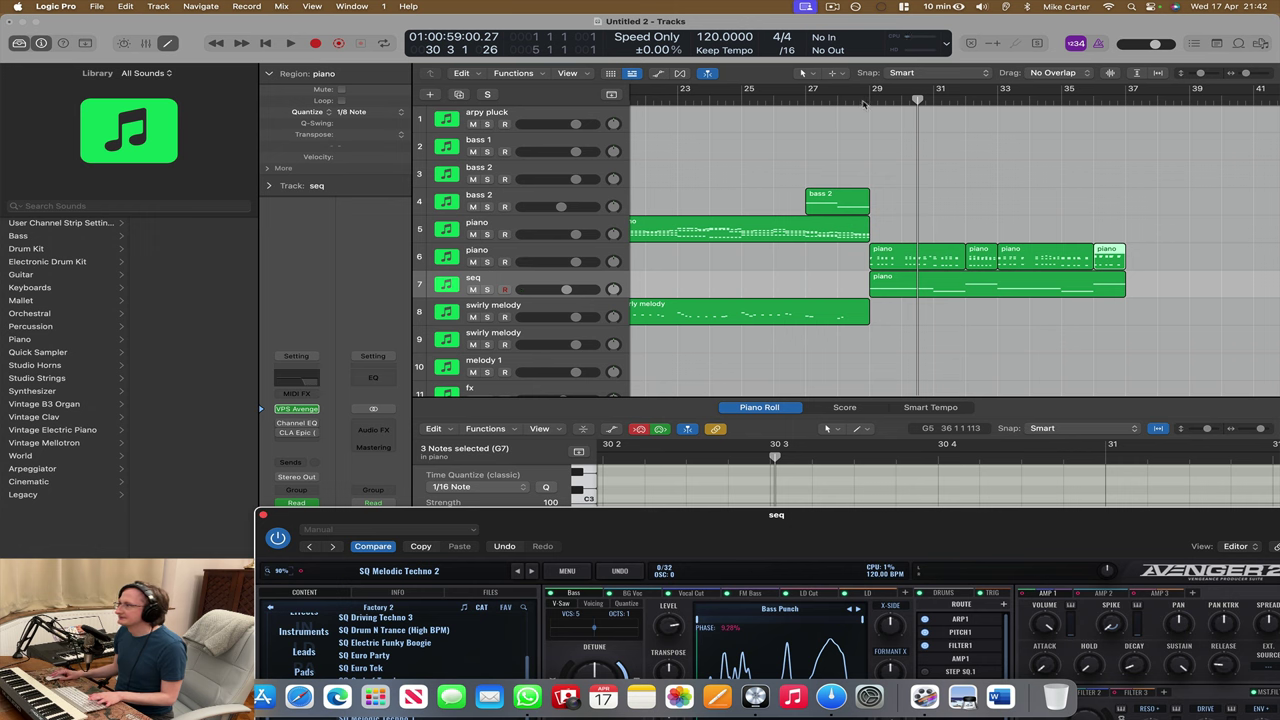
# - Play from bar 29, close the Avenger window, and add a new empty seq track
pyautogui.doubleClick(863, 104)
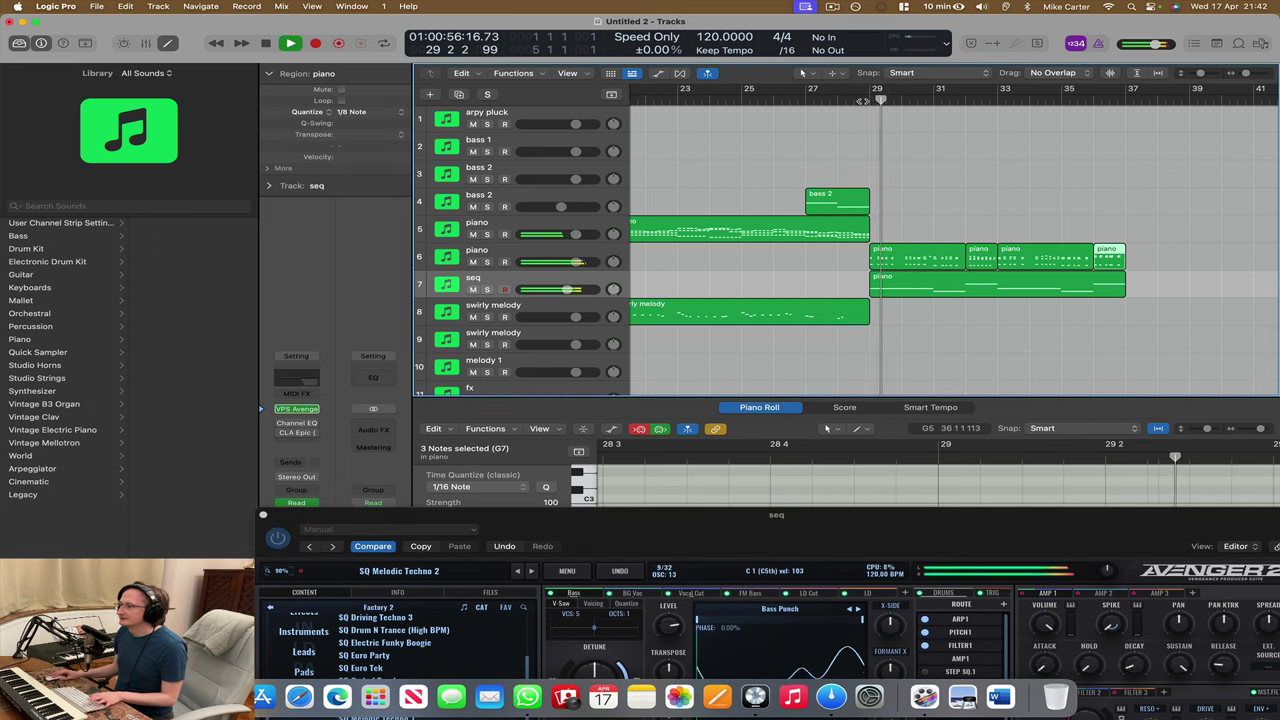
pyautogui.press('space')
pyautogui.click(262, 515)
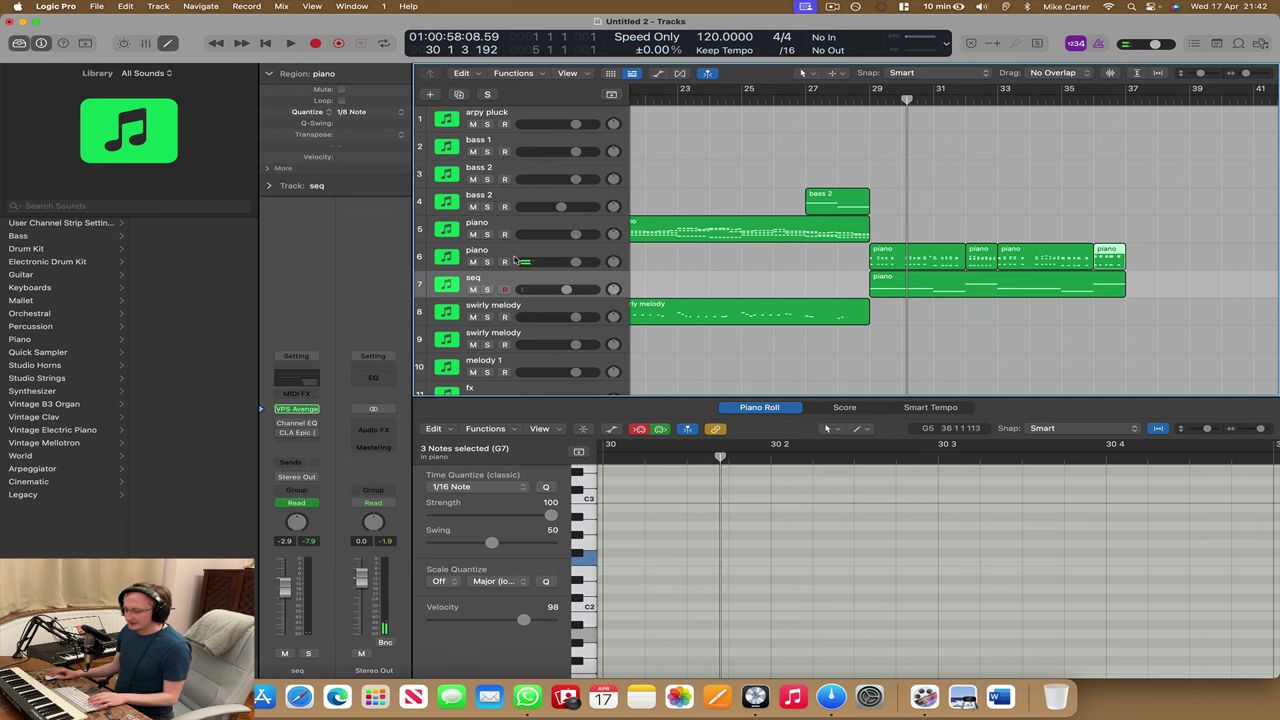
pyautogui.press('super+d')
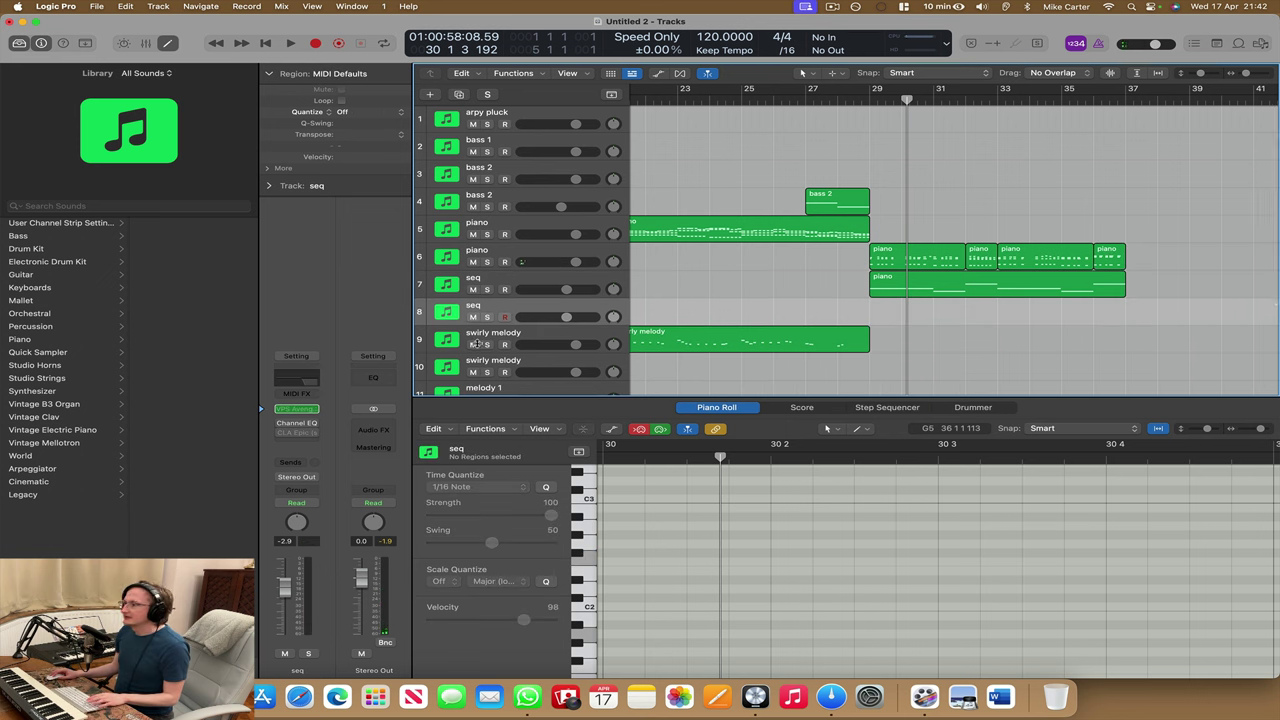
# - Record a new take on the second swirly melody track, stopping around bar 37
pyautogui.click(504, 372)
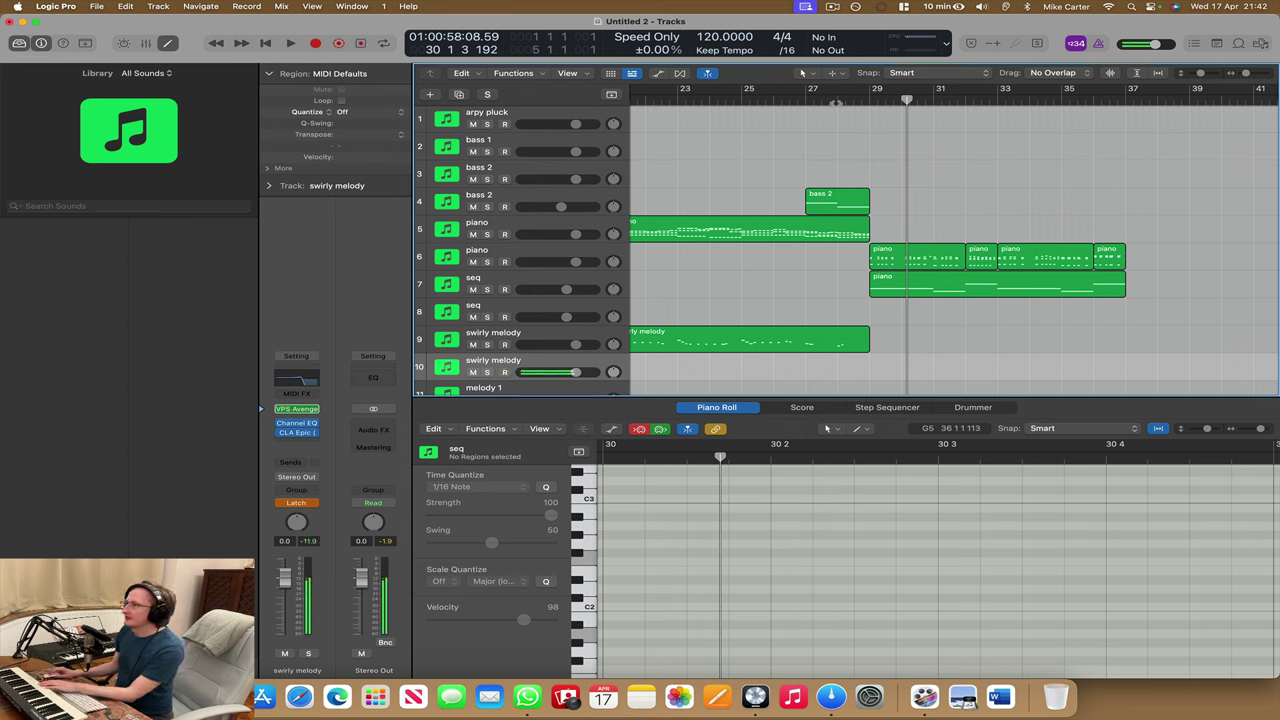
pyautogui.click(315, 43)
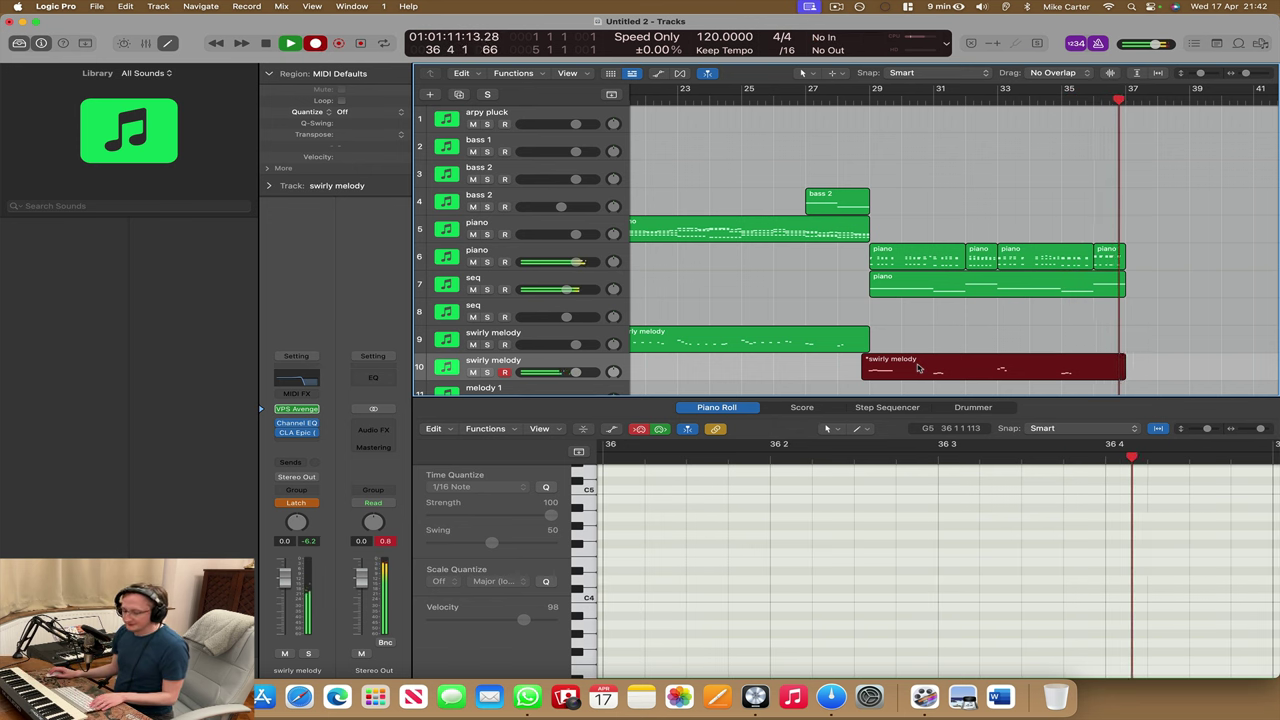
pyautogui.press('space')
# - Lower the swirly melody's Channel EQ high-cut to about 585 Hz, auditioning it from bar 28
pyautogui.click(296, 376)
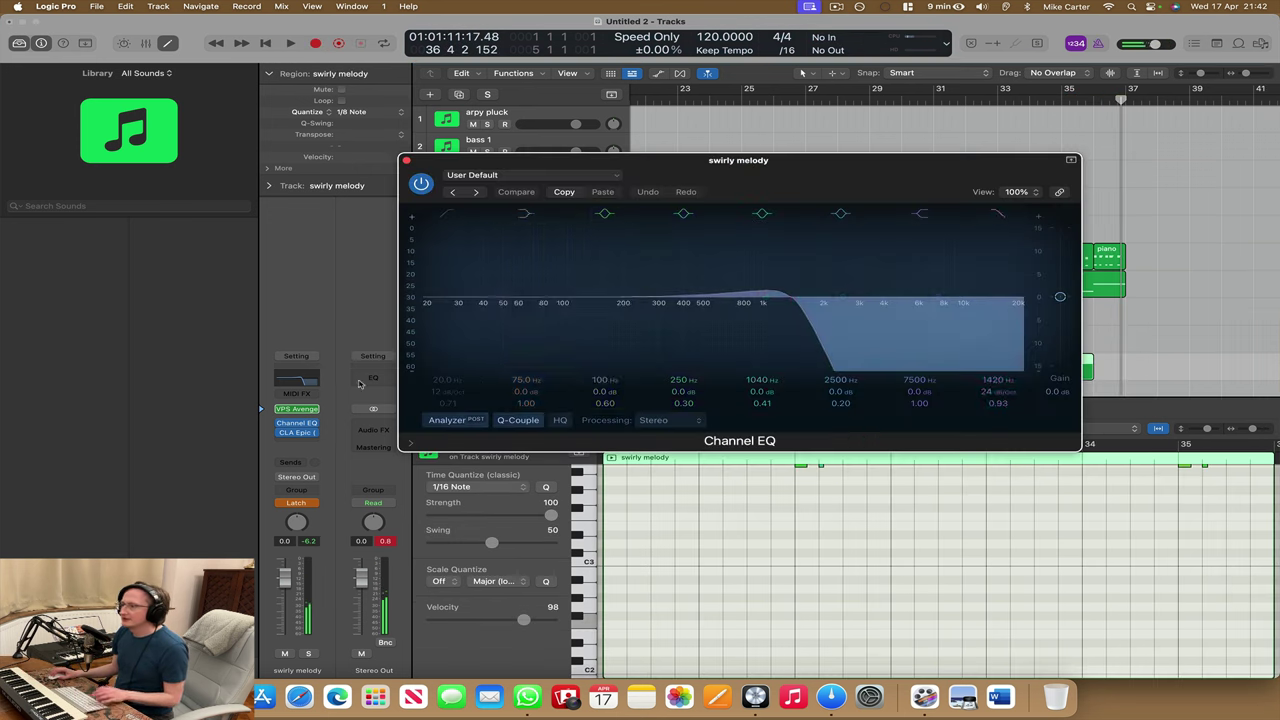
pyautogui.moveTo(811, 334); pyautogui.dragTo(660, 330)
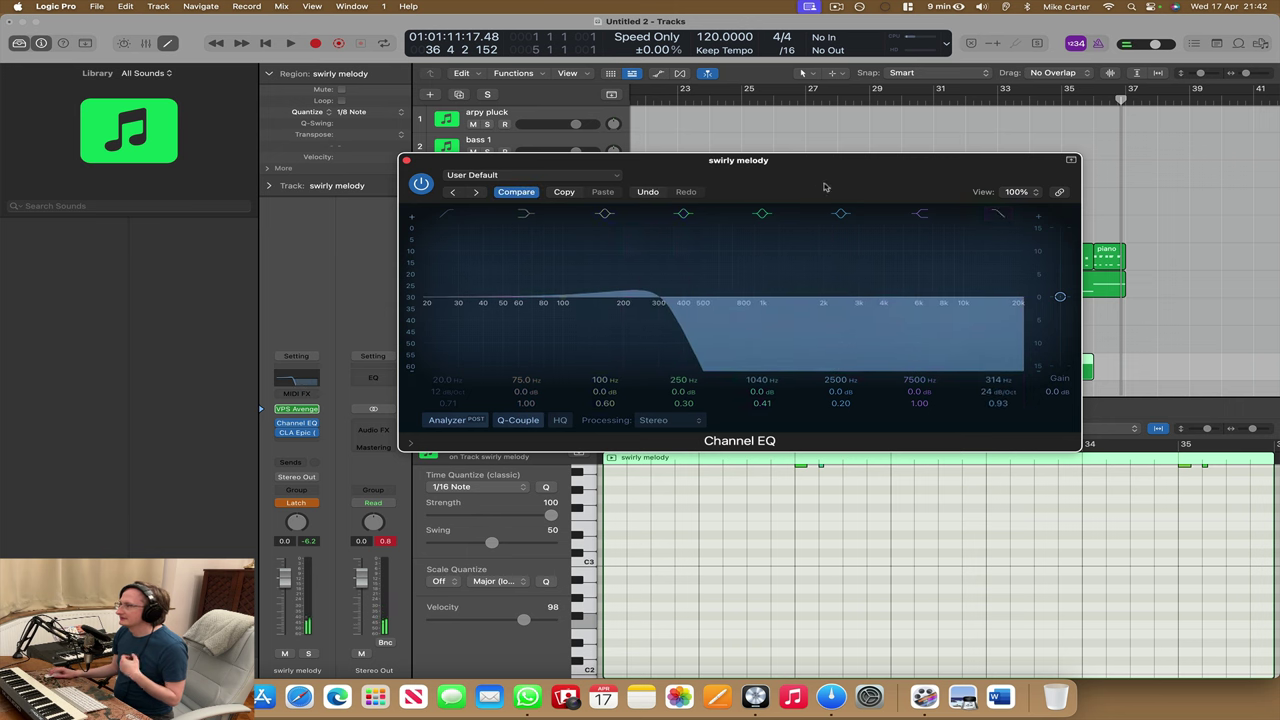
pyautogui.moveTo(892, 163); pyautogui.dragTo(641, 160)
pyautogui.click(857, 113)
pyautogui.press('super+z')
pyautogui.press('space')
pyautogui.moveTo(547, 318); pyautogui.dragTo(466, 336)
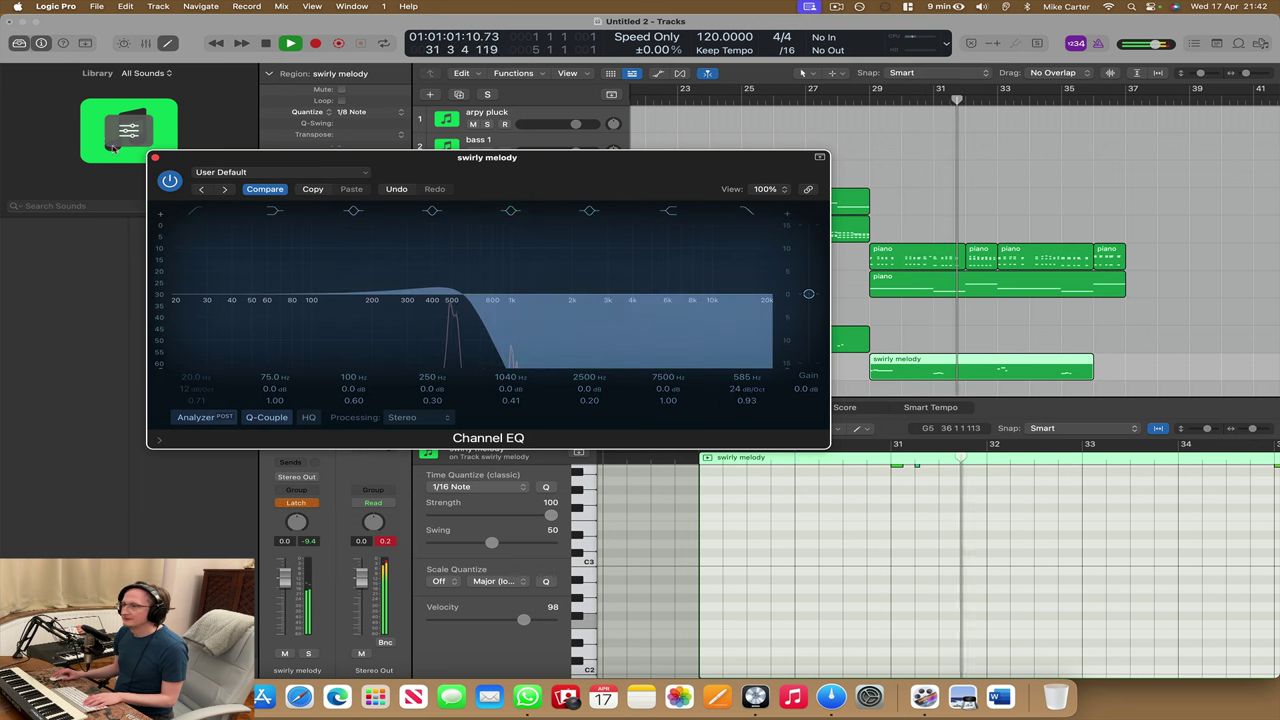
pyautogui.click(155, 158)
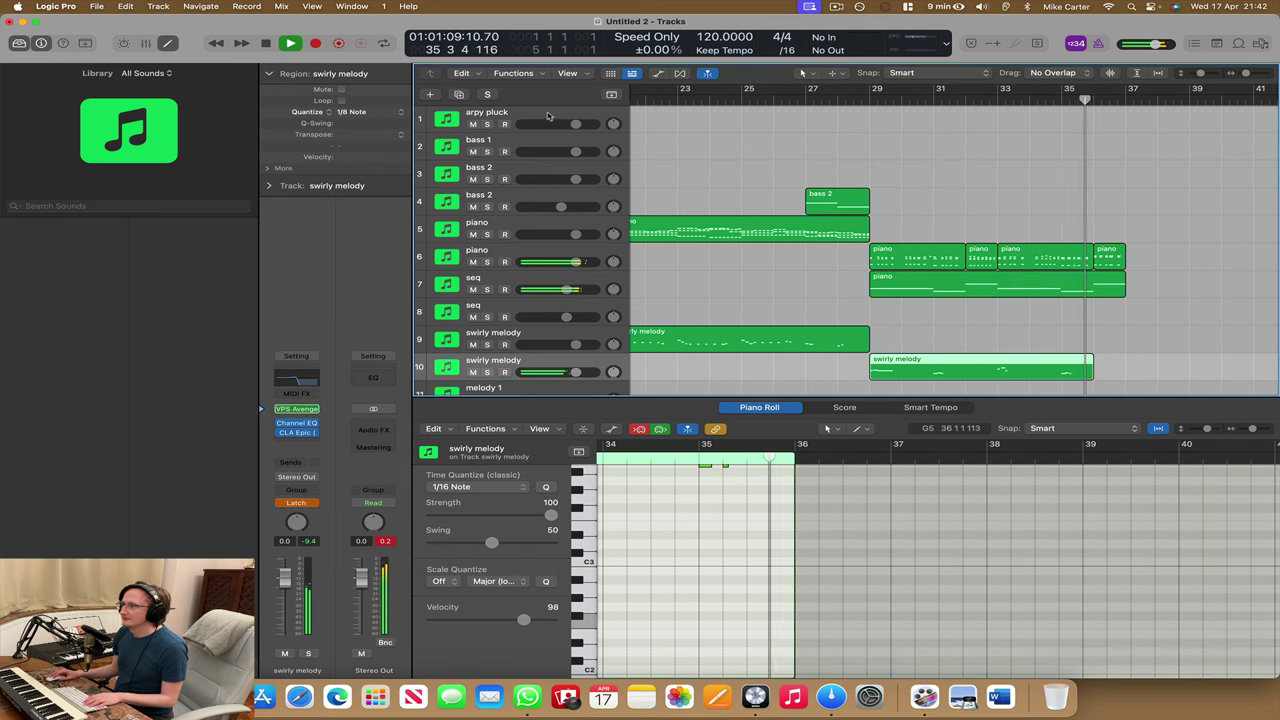
# - Delete the accidental short swirly melody take
pyautogui.click(548, 118)
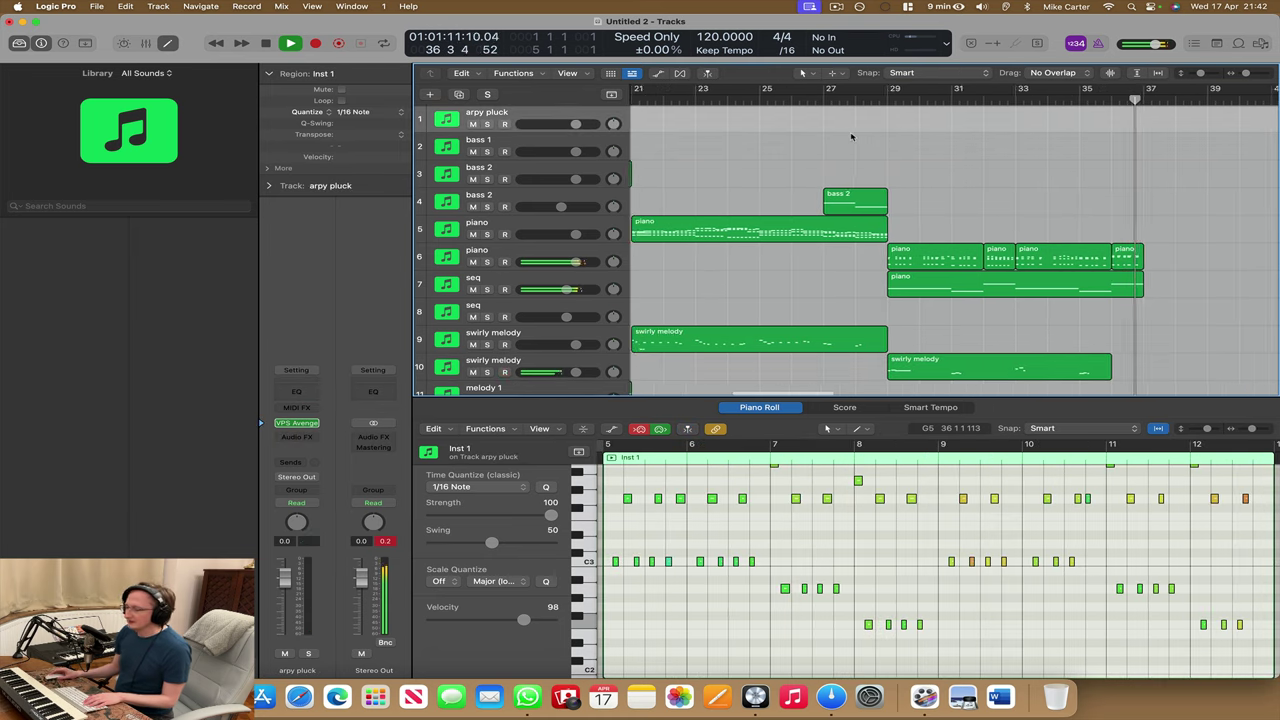
pyautogui.press('space')
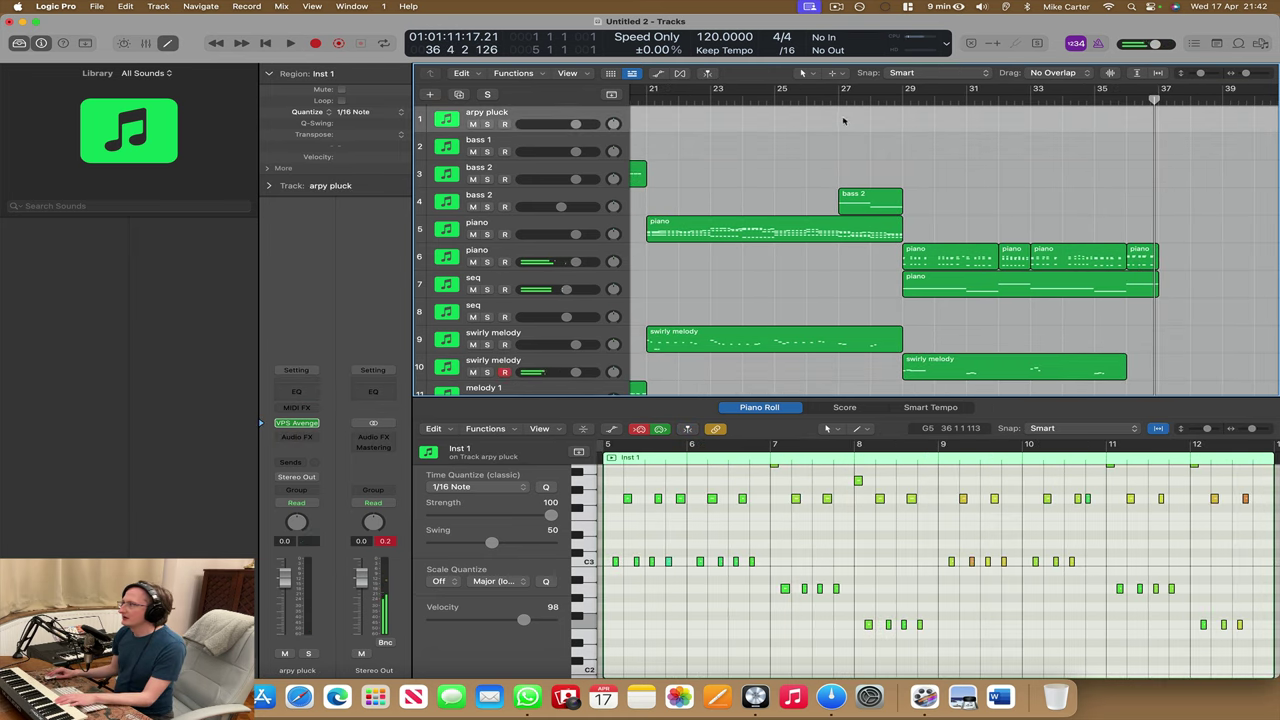
pyautogui.press('space')
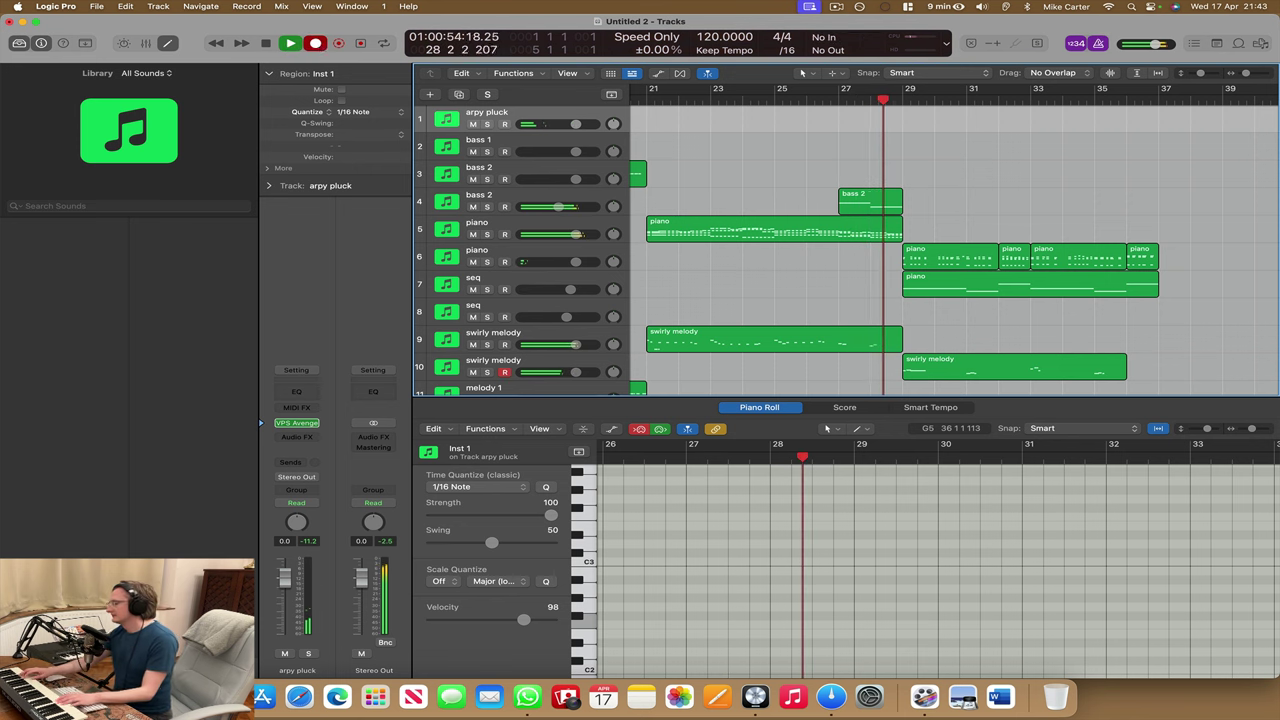
pyautogui.click(316, 43)
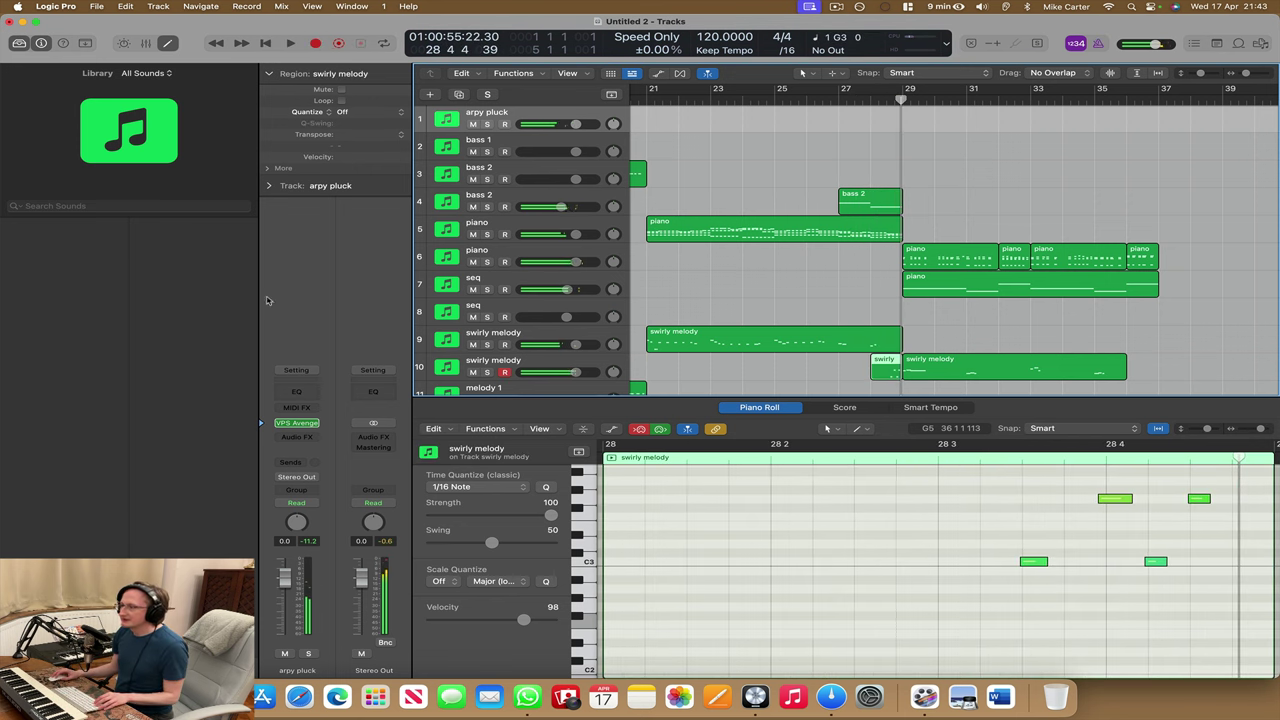
pyautogui.press('Delete')
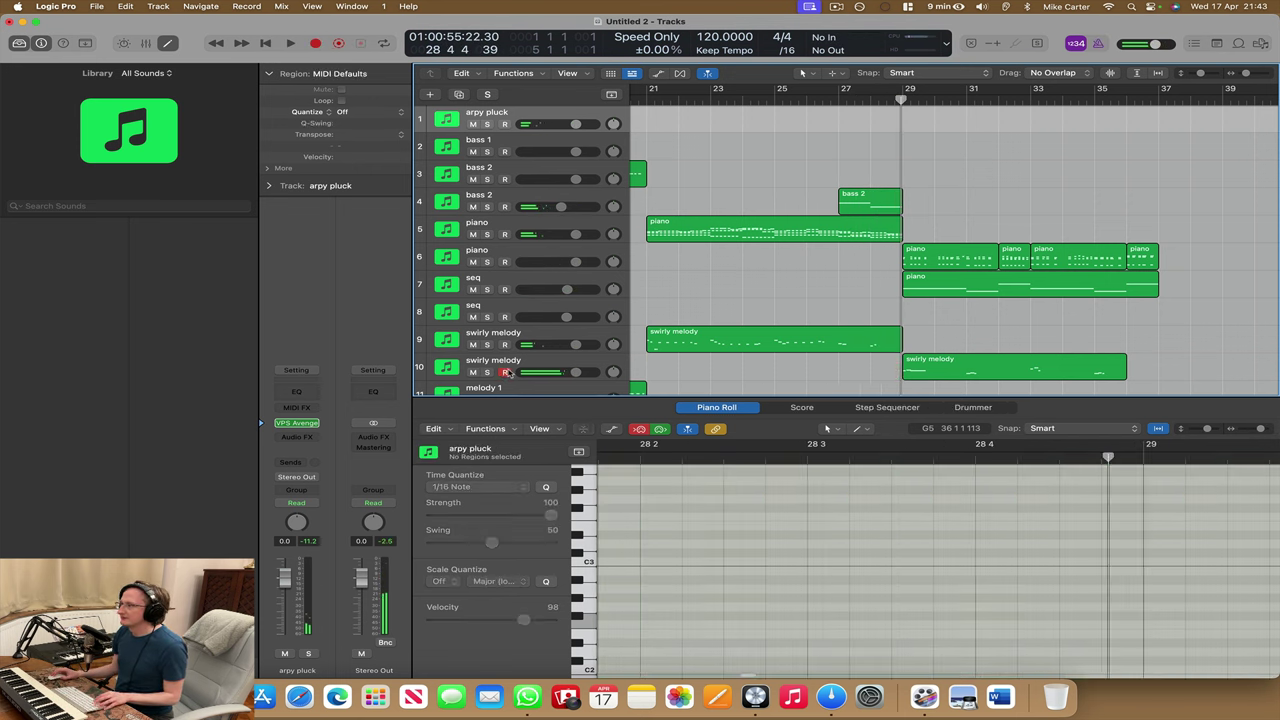
# - Record the arpy pluck arpeggio from bar 29 to 37 and quantize it to 1/8 Note
pyautogui.click(497, 110)
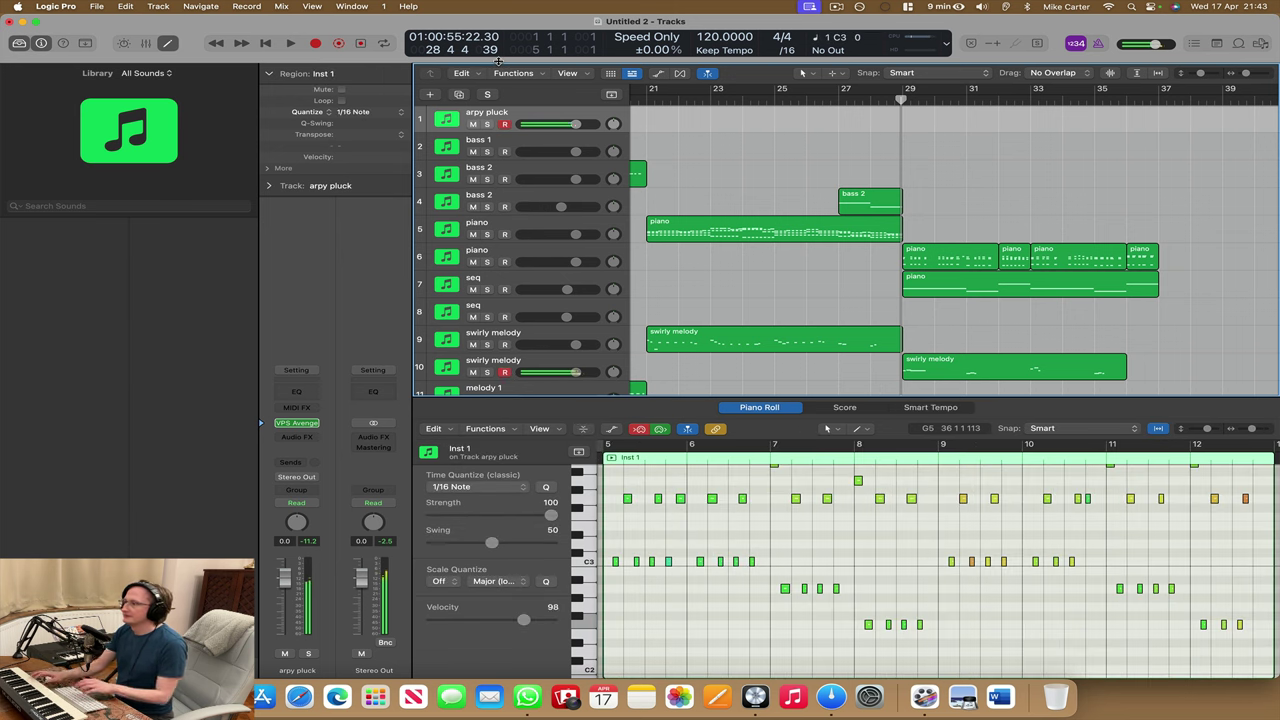
pyautogui.hscroll(3, 449, 186)
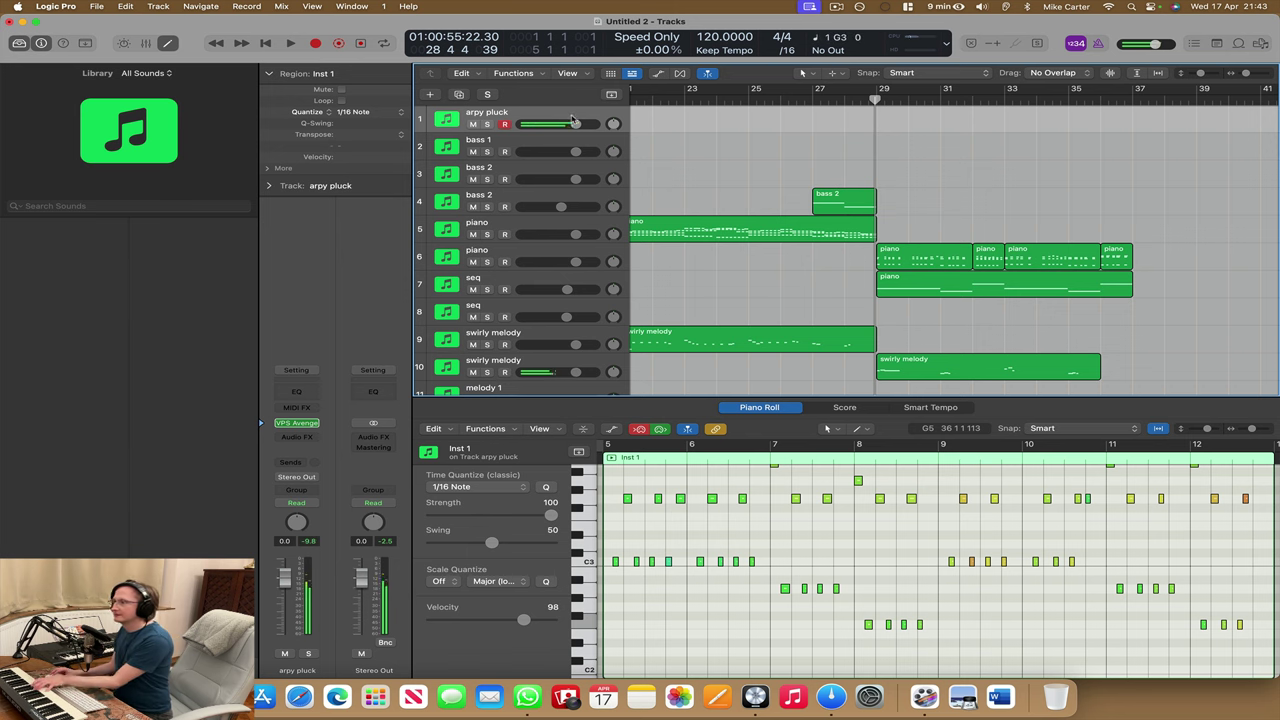
pyautogui.press('r')
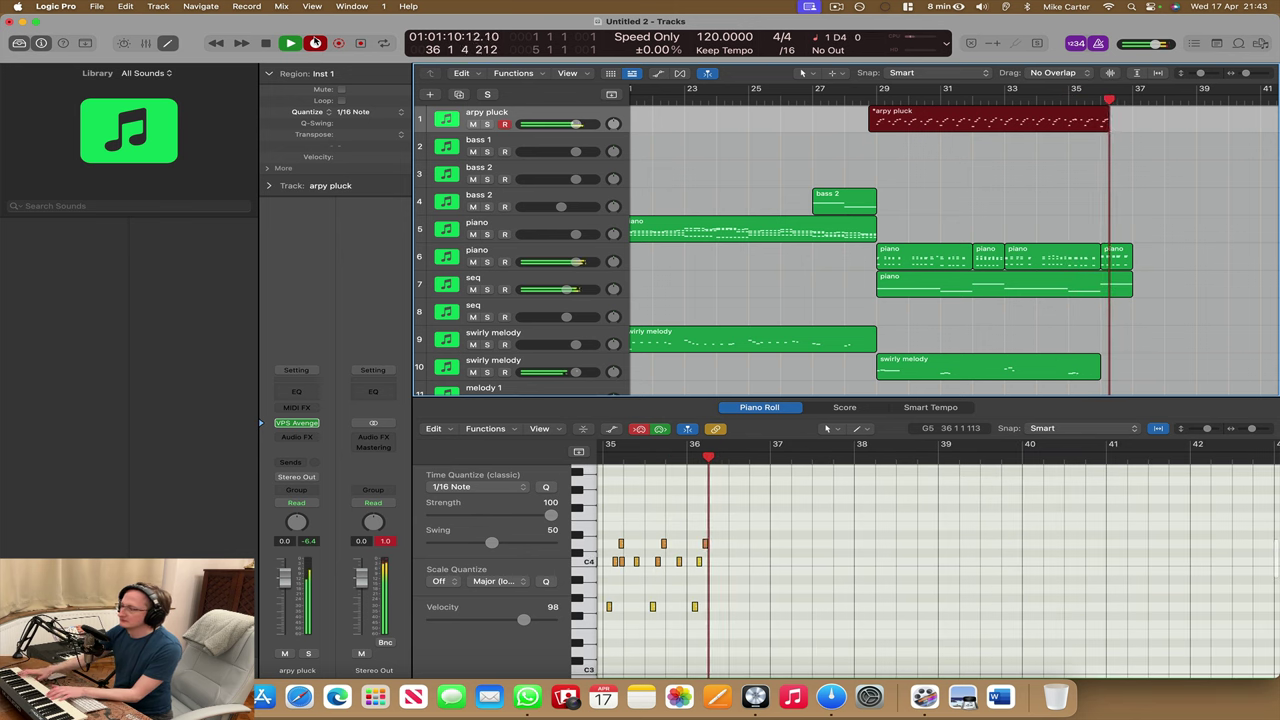
pyautogui.press('space')
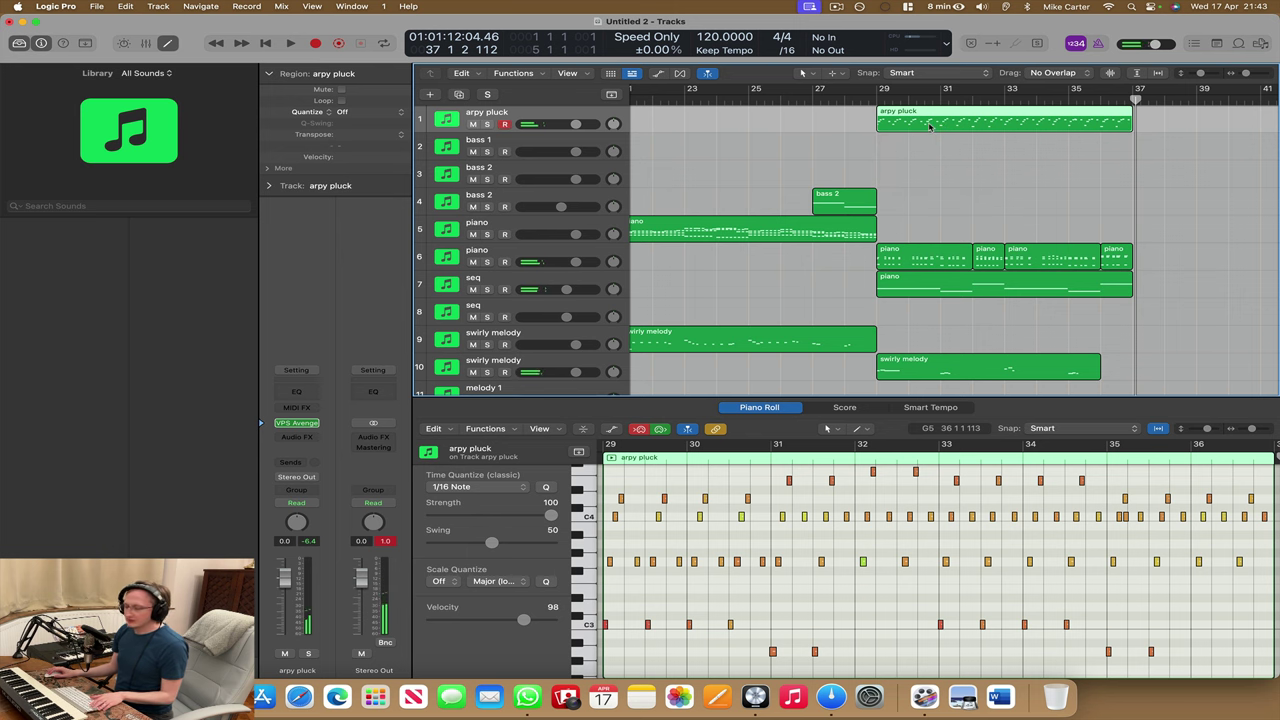
pyautogui.press('q')
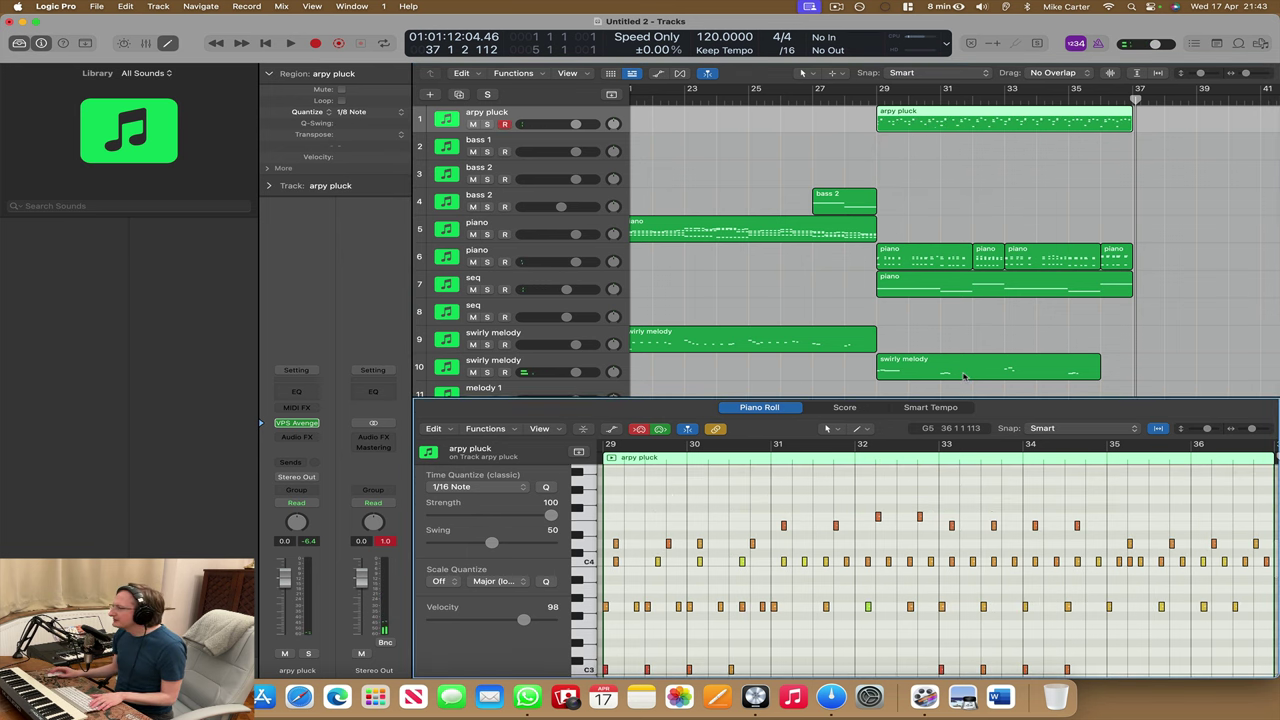
pyautogui.hscroll(5, 1063, 500)
# - Solo the arpy pluck track and play it from bar 29
pyautogui.scroll(-3, 1063, 500)
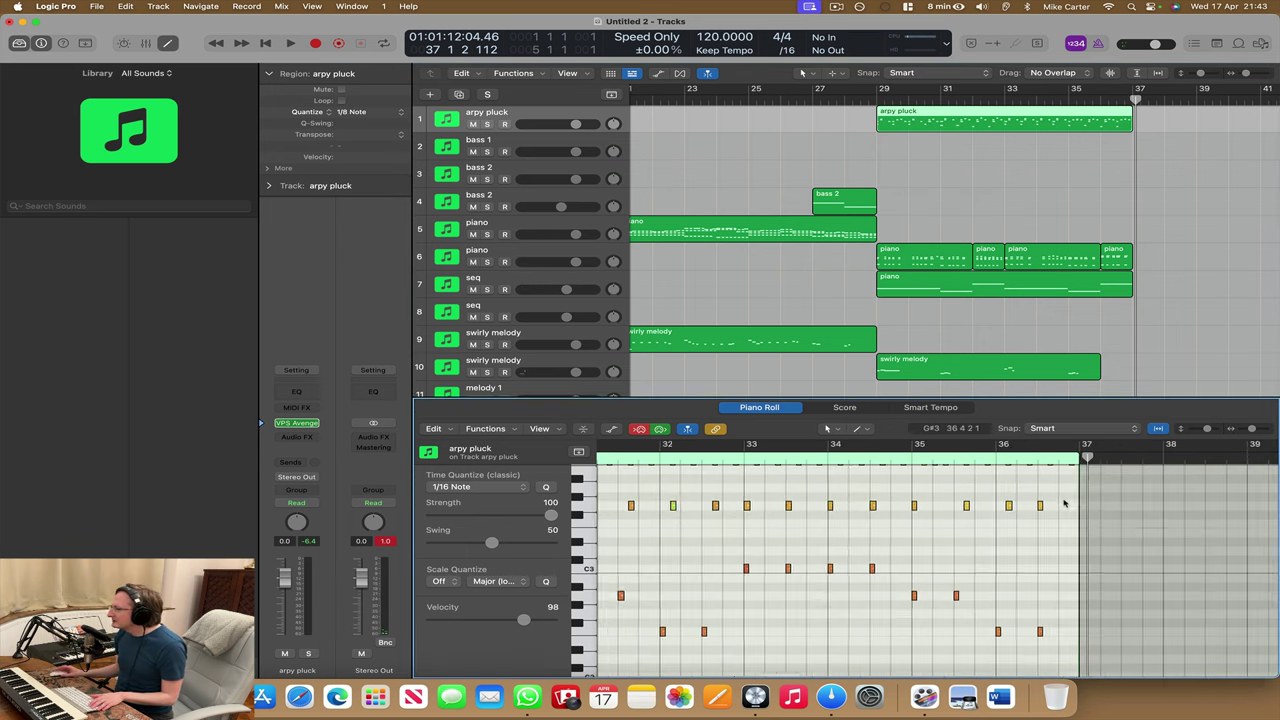
pyautogui.scroll(-4, 1063, 504)
pyautogui.hscroll(-5, 1063, 504)
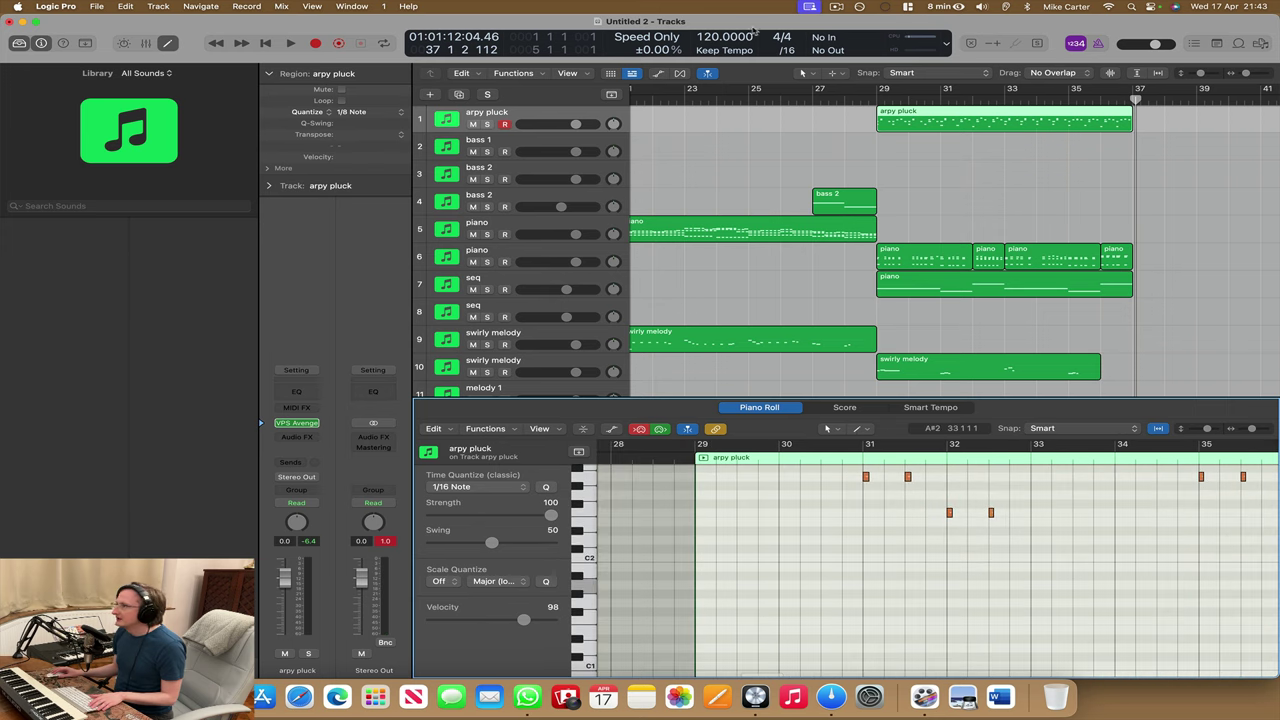
pyautogui.click(487, 124)
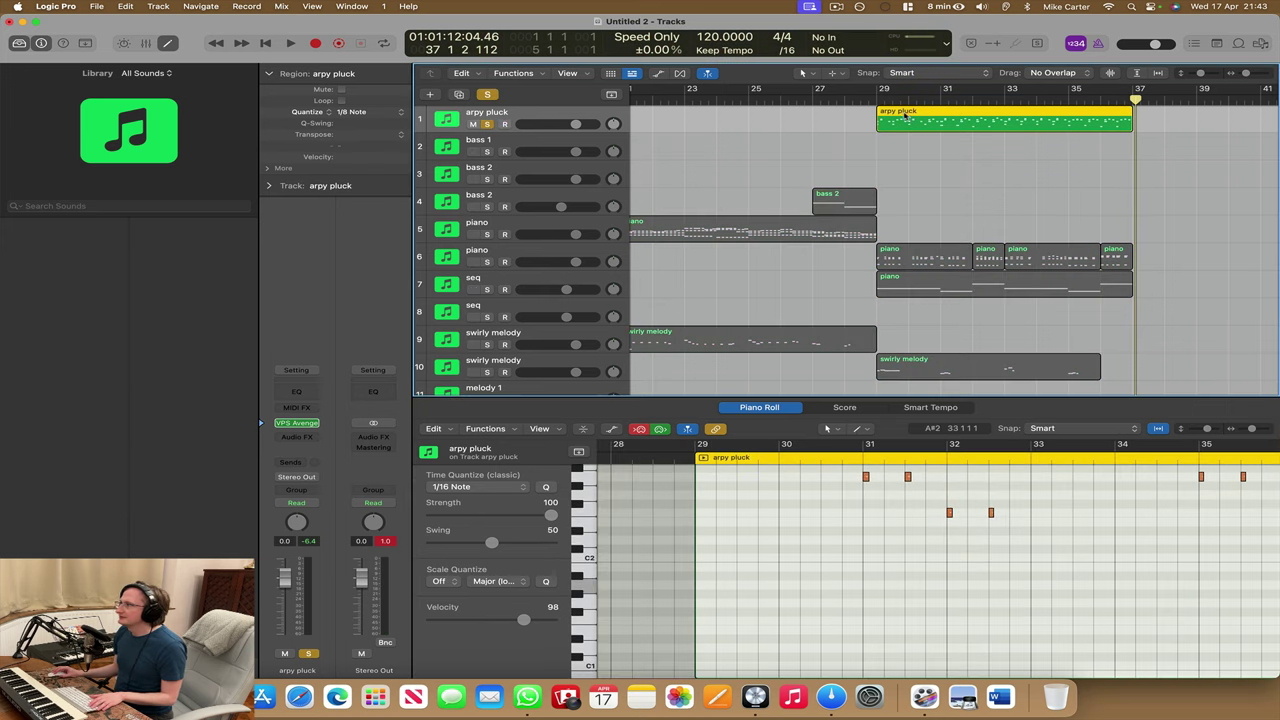
pyautogui.click(872, 103)
pyautogui.press('space')
# - Change the arpy pluck region's quantize to 1/16 Note and replay it from bar 29
pyautogui.click(352, 112)
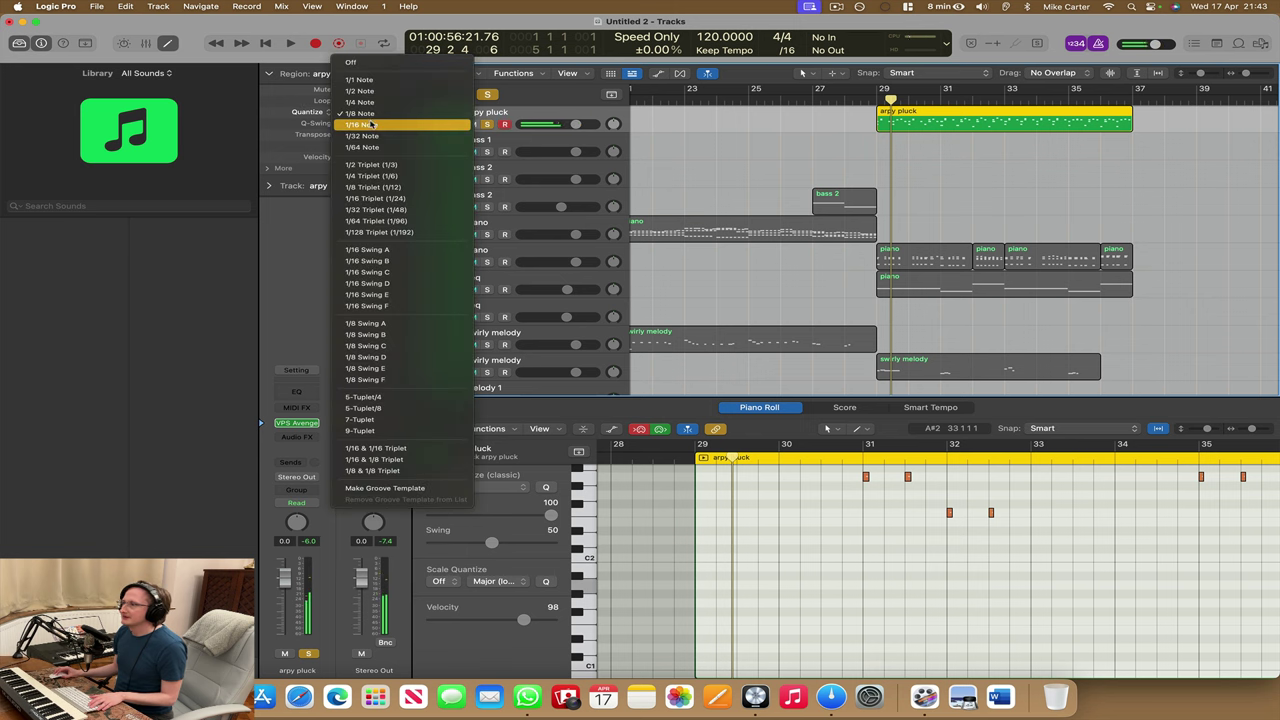
pyautogui.click(372, 124)
pyautogui.press('space')
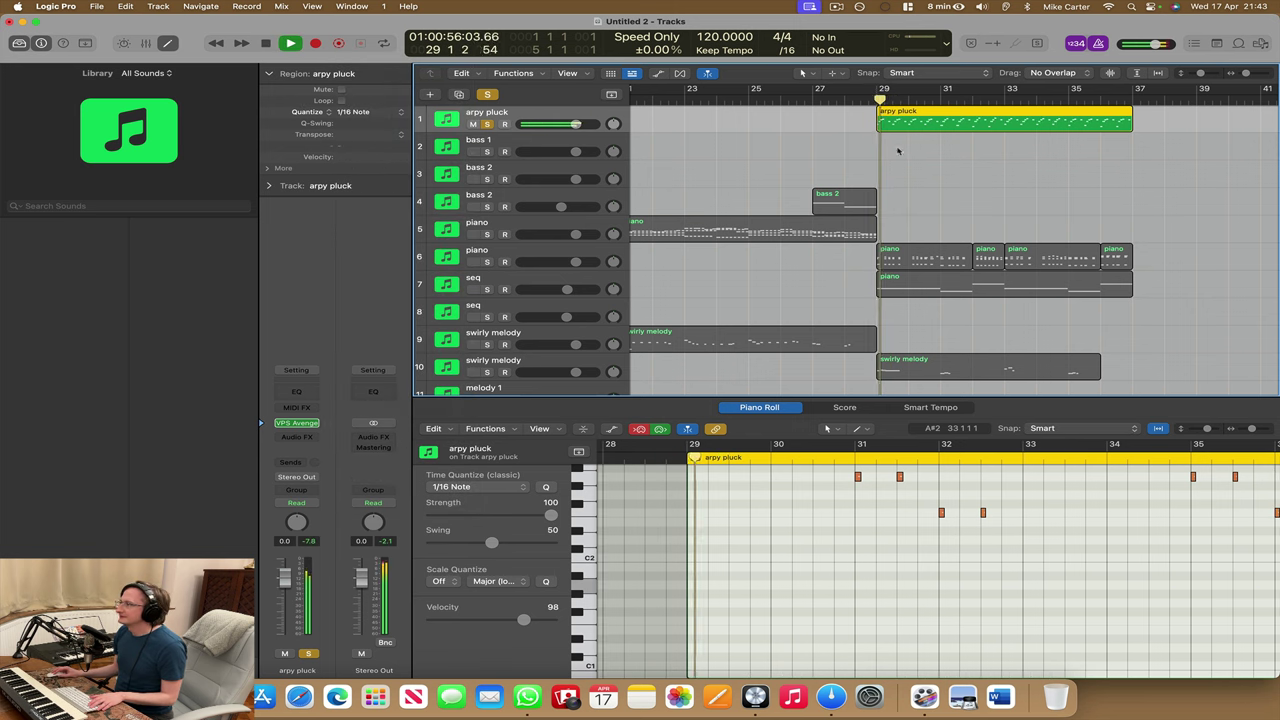
pyautogui.scroll(4, 964, 619)
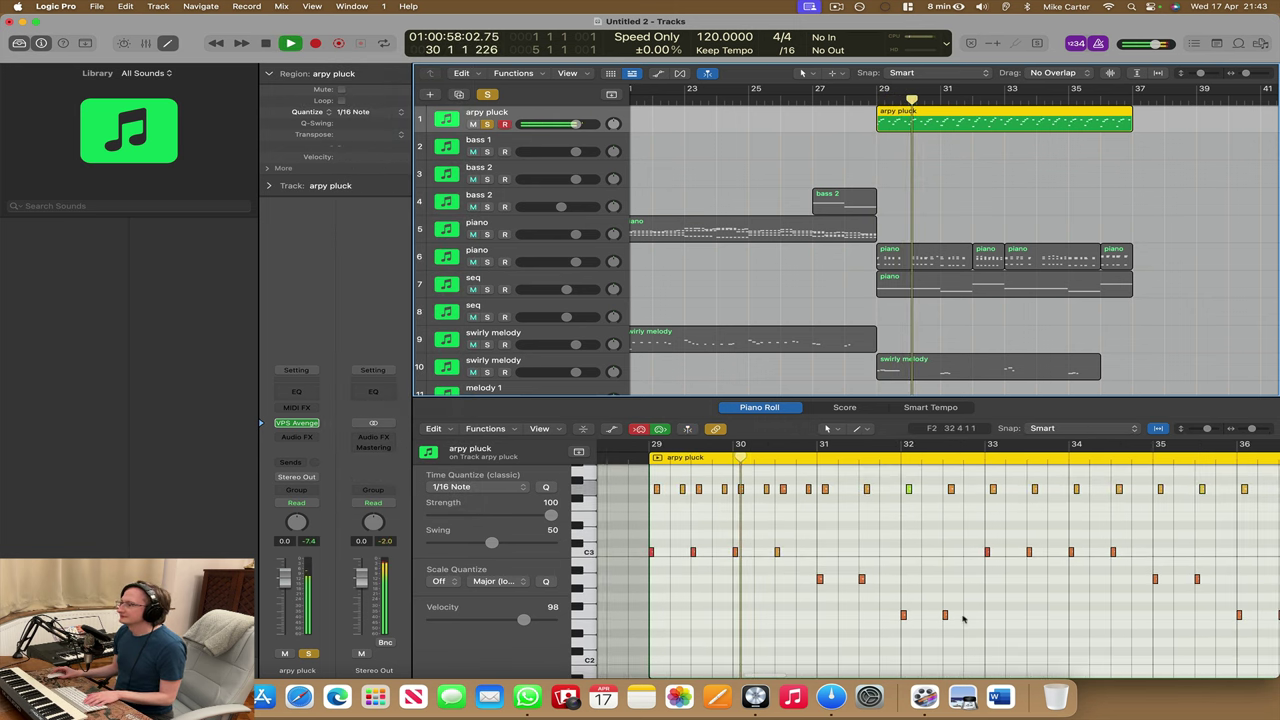
pyautogui.scroll(1, 965, 617)
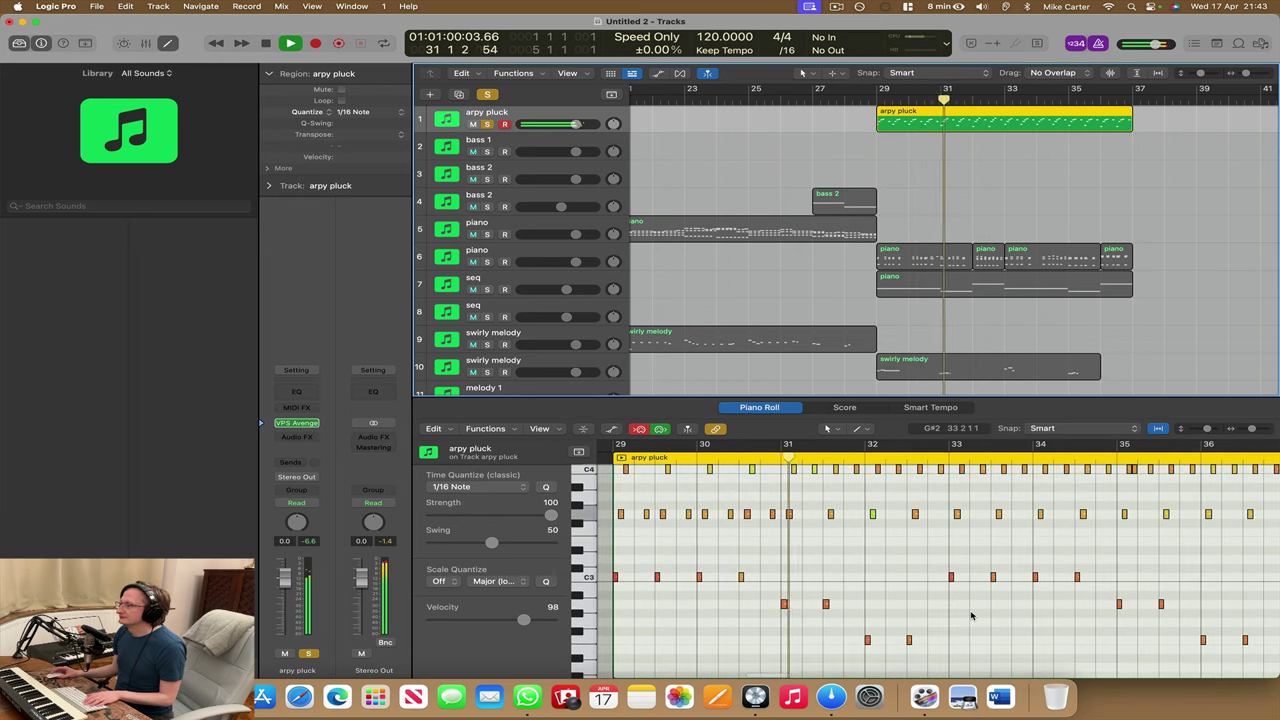
pyautogui.hscroll(3, 970, 615)
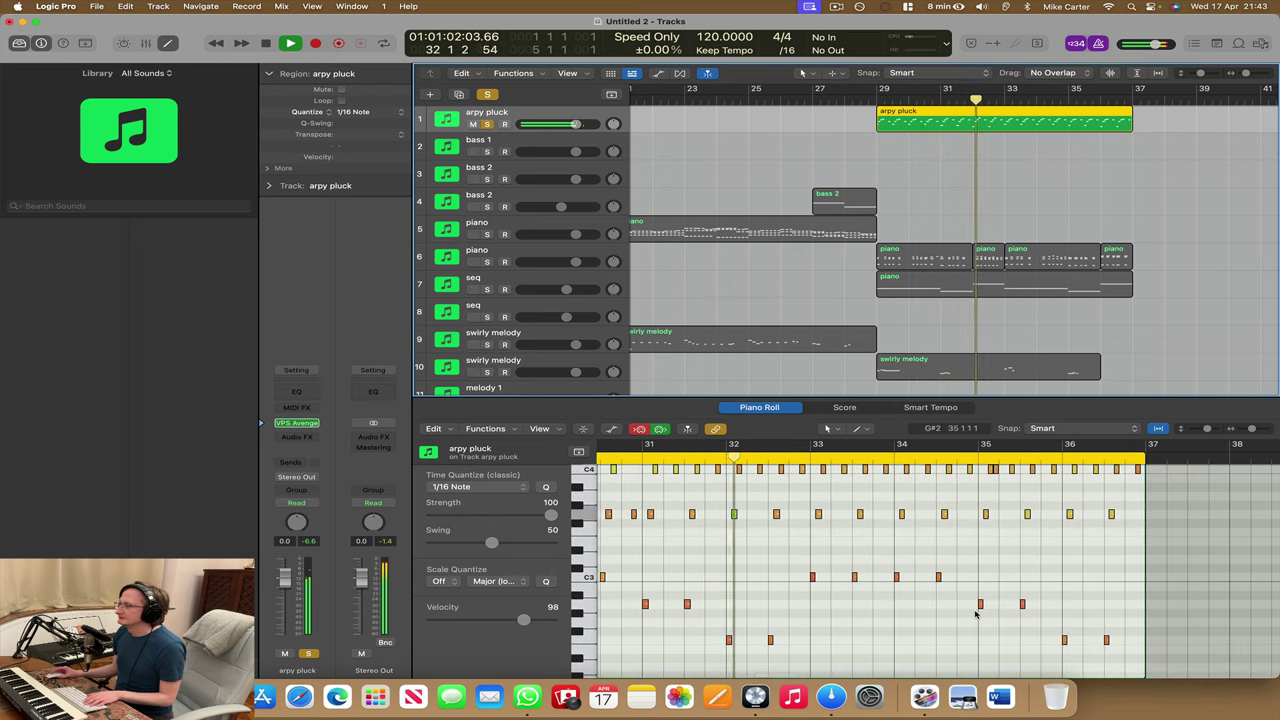
pyautogui.hscroll(2, 976, 614)
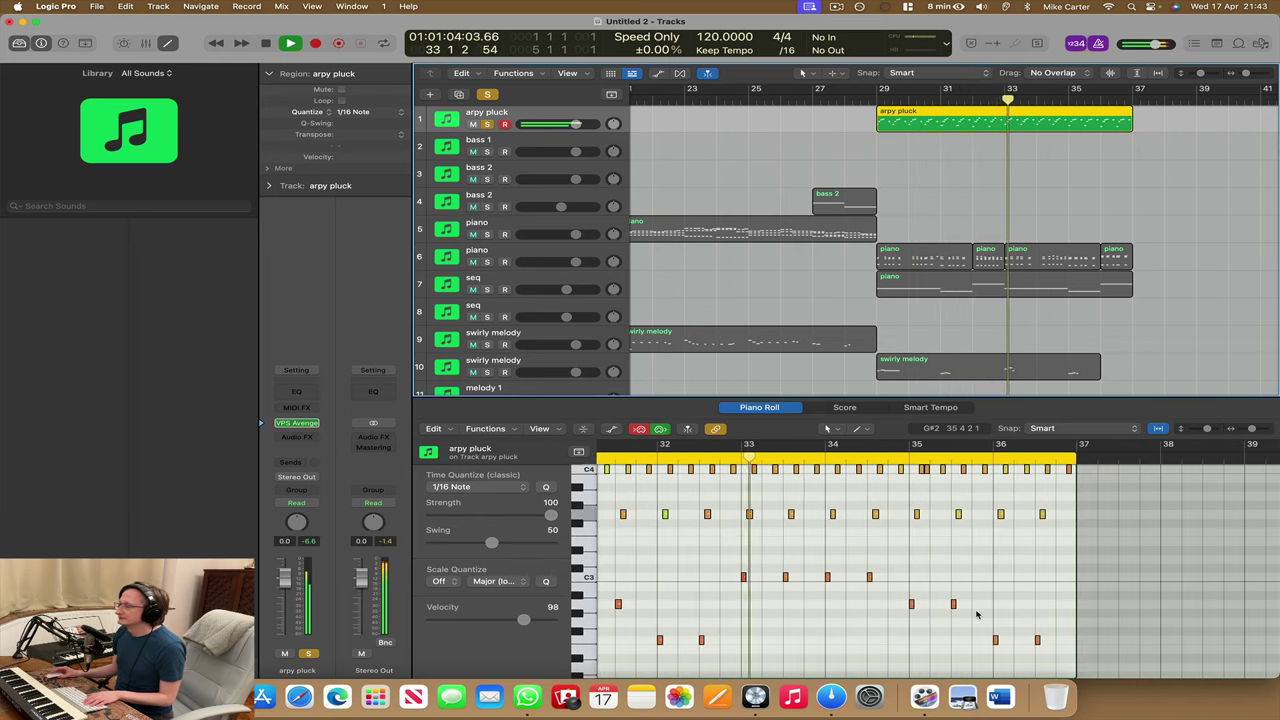
pyautogui.scroll(3, 977, 614)
pyautogui.hscroll(3, 977, 614)
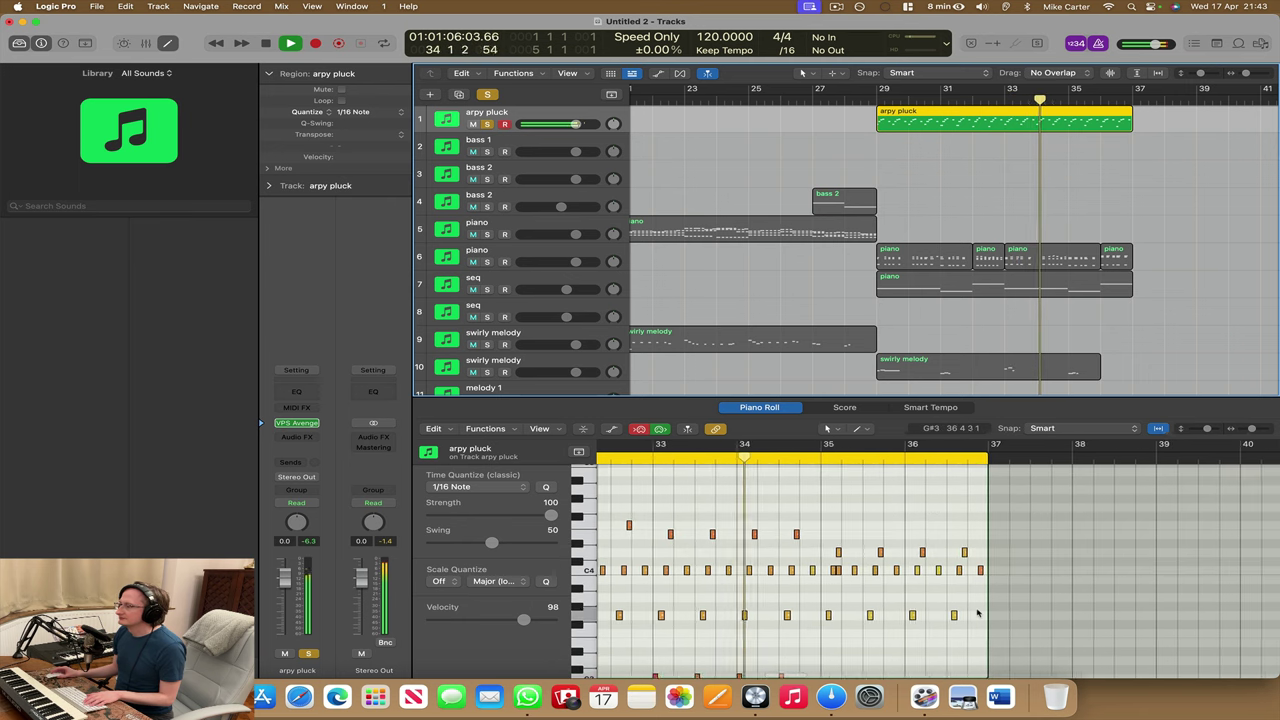
pyautogui.hscroll(1, 978, 613)
pyautogui.hscroll(-2, 900, 590)
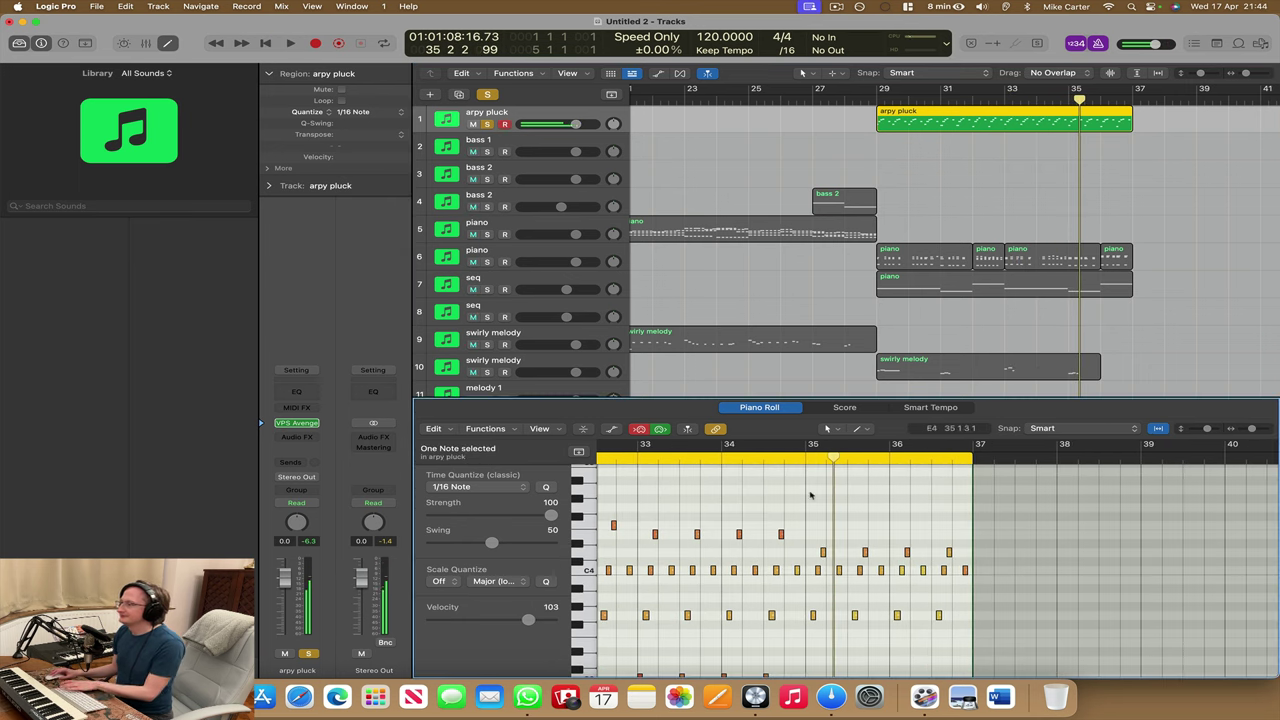
# - Replay the 1/16-quantized arpy pluck from slightly earlier
pyautogui.press('space')
pyautogui.hscroll(2, 870, 575)
pyautogui.scroll(-5, 872, 570)
pyautogui.hscroll(1, 878, 560)
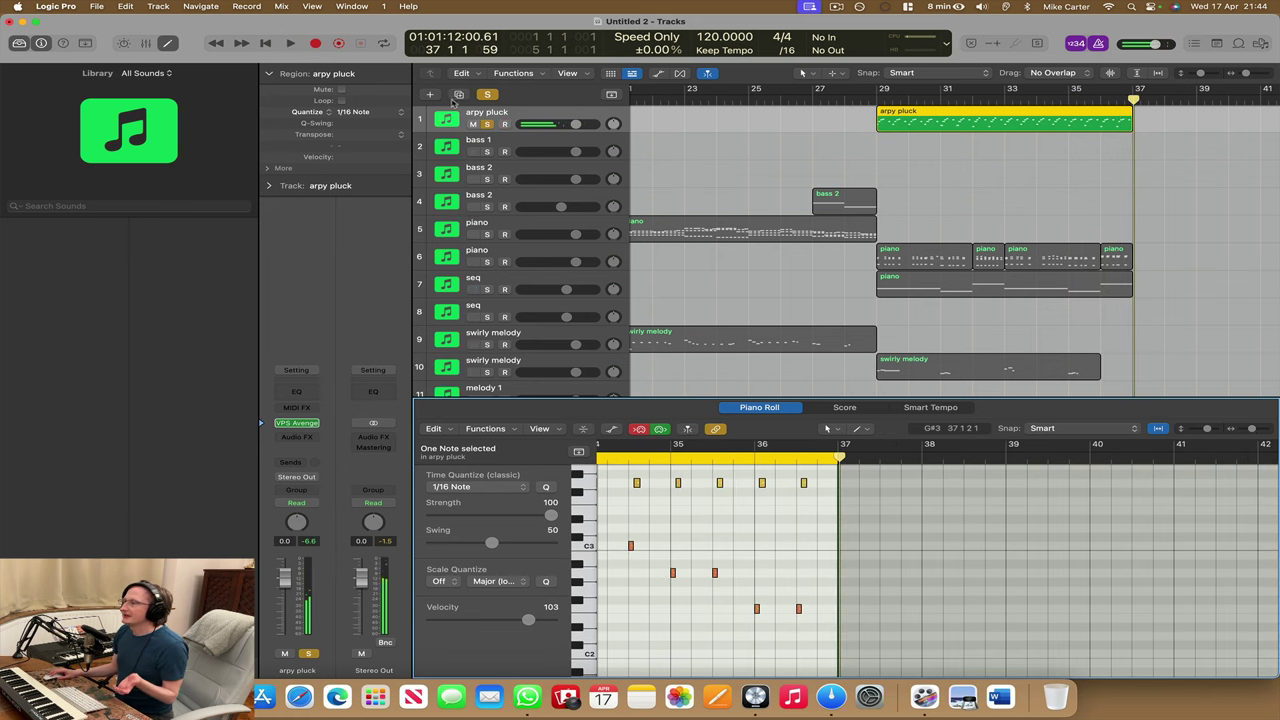
# - Unsolo the arpy pluck track
pyautogui.click(488, 124)
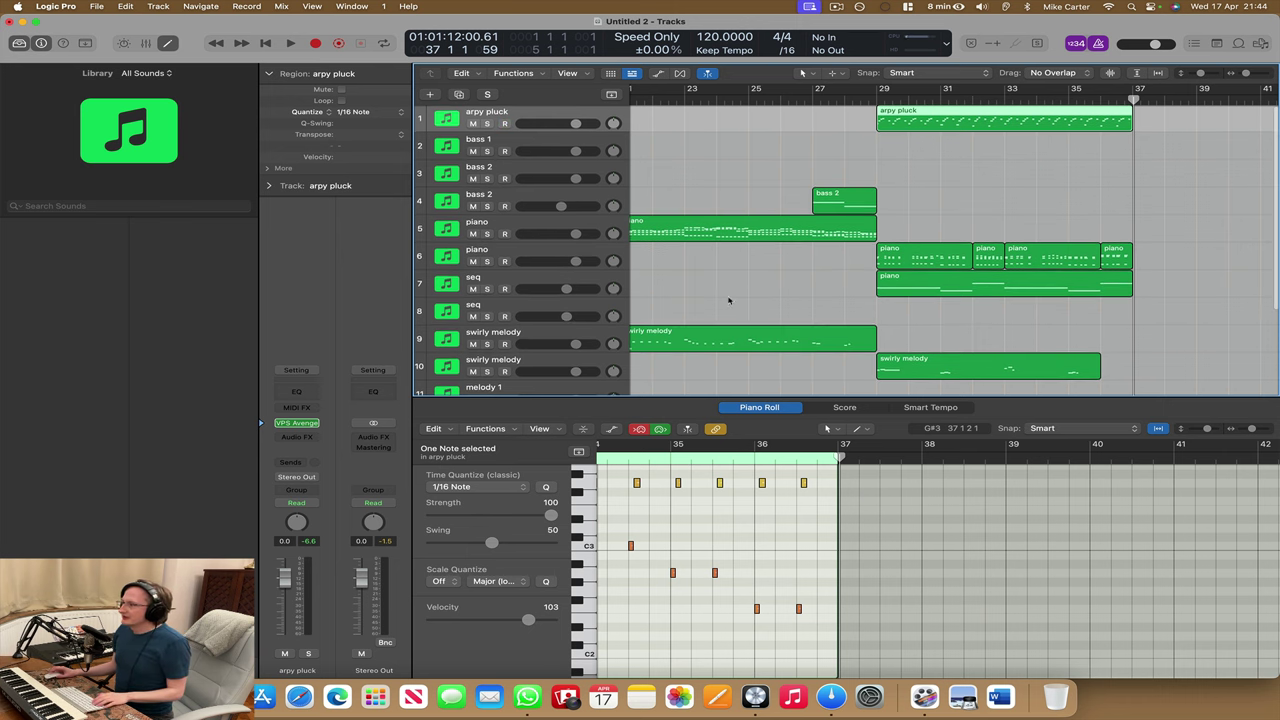
pyautogui.scroll(-5, 663, 280)
pyautogui.moveTo(527, 158); pyautogui.dragTo(475, 352)
pyautogui.scroll(5, 690, 322)
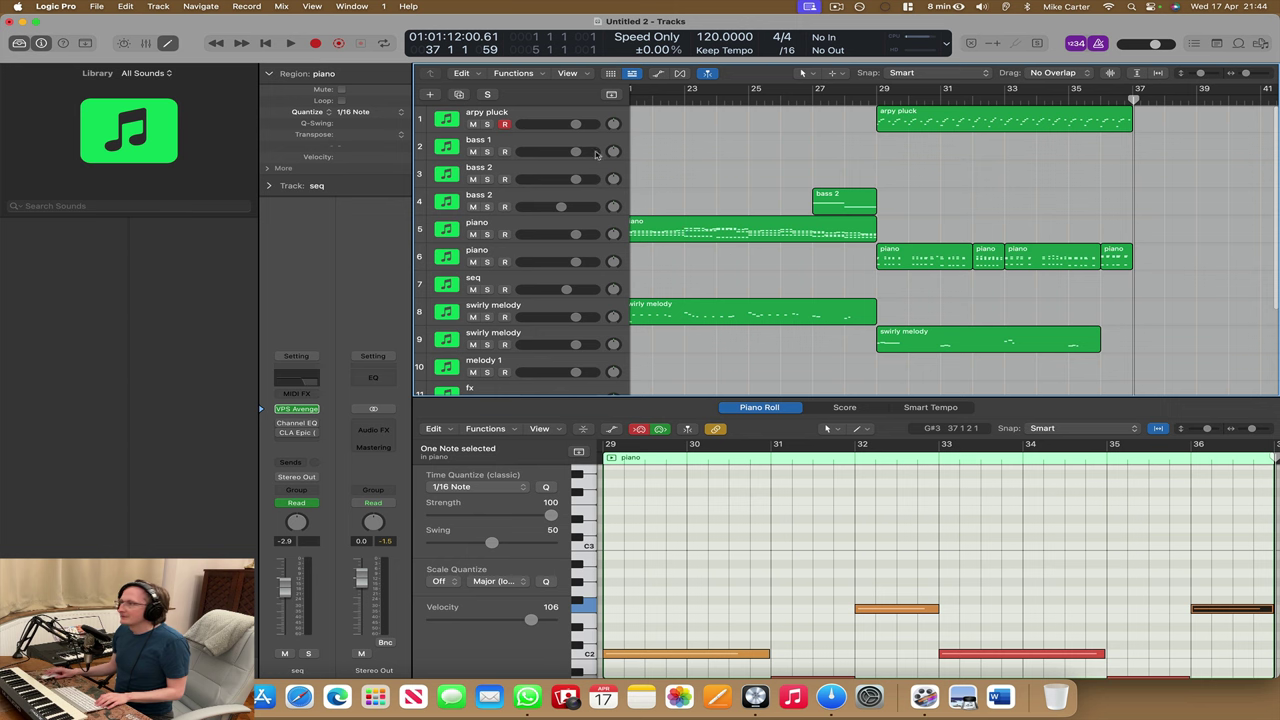
# - Duplicate the arpy pluck track, move its region onto it, and move piano and swirly melody to rows 3–4
pyautogui.click(542, 118)
pyautogui.press('super+d')
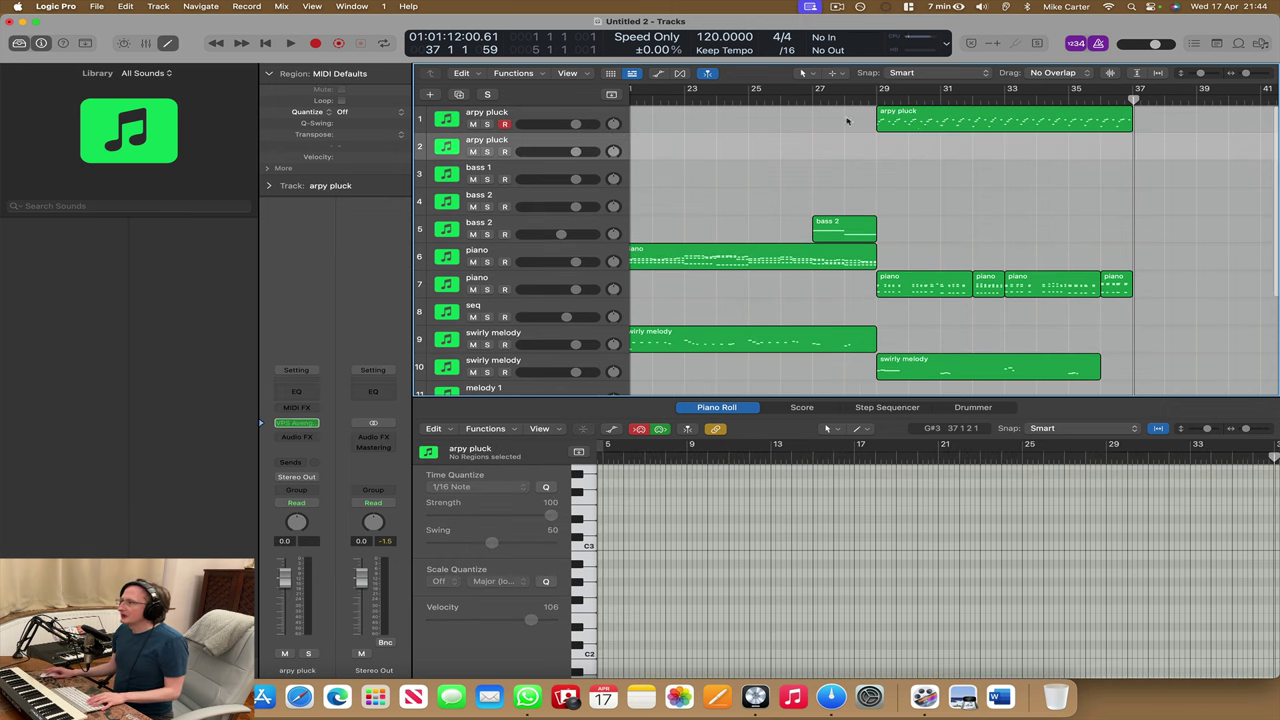
pyautogui.moveTo(937, 127); pyautogui.dragTo(933, 145)
pyautogui.click(849, 307)
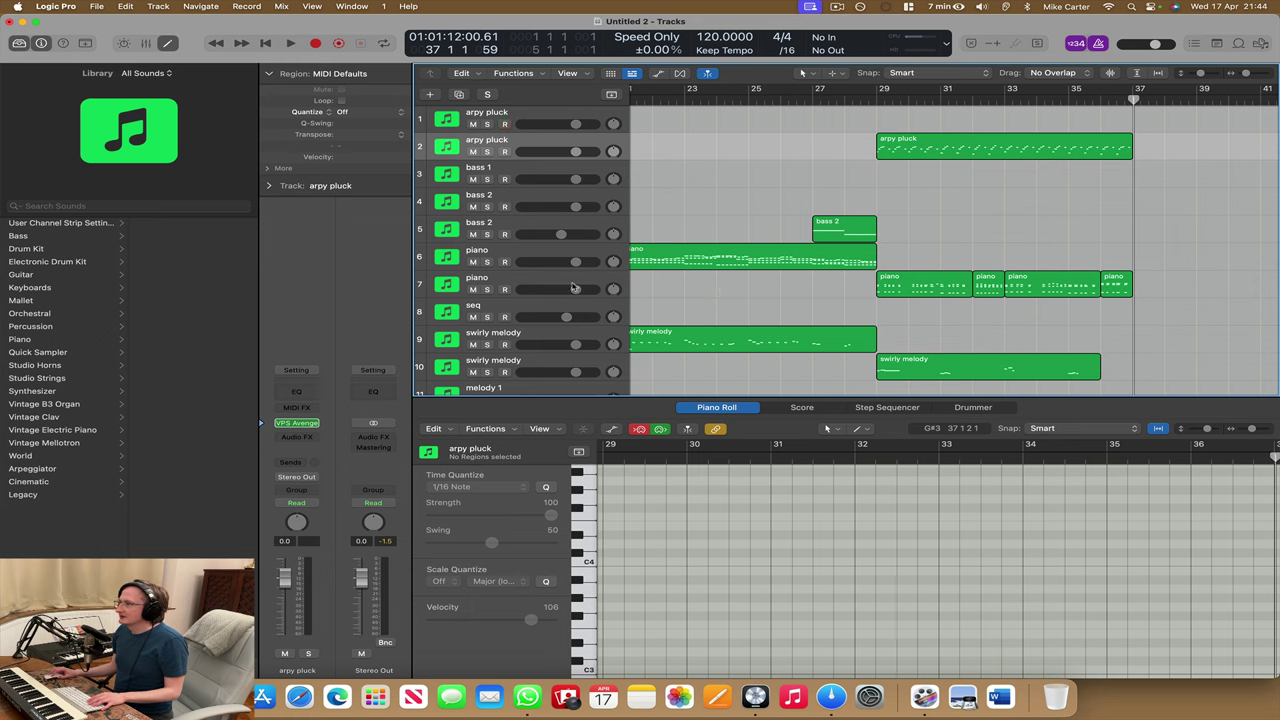
pyautogui.moveTo(548, 281); pyautogui.dragTo(517, 167)
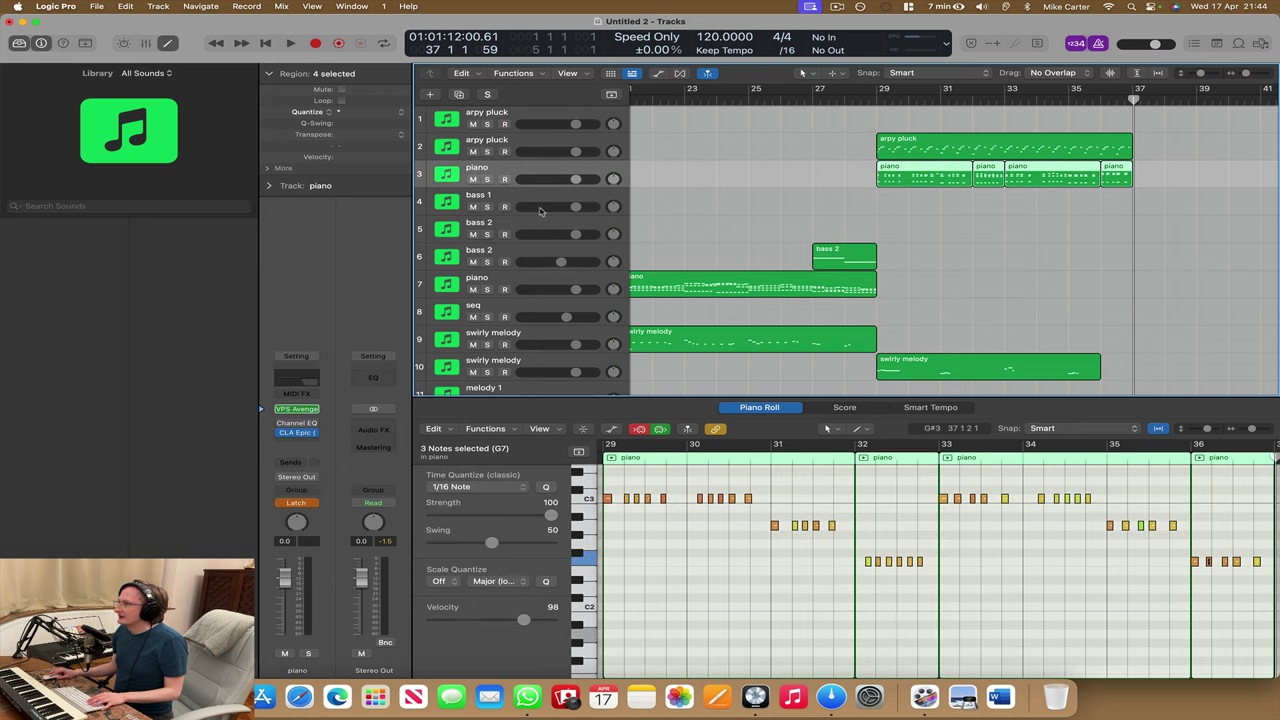
pyautogui.moveTo(552, 349); pyautogui.dragTo(577, 186)
# - Rename the piano region on the seq track to 'seq'
pyautogui.scroll(-5, 868, 252)
pyautogui.scroll(3, 862, 300)
pyautogui.scroll(-3, 858, 330)
pyautogui.click(979, 336)
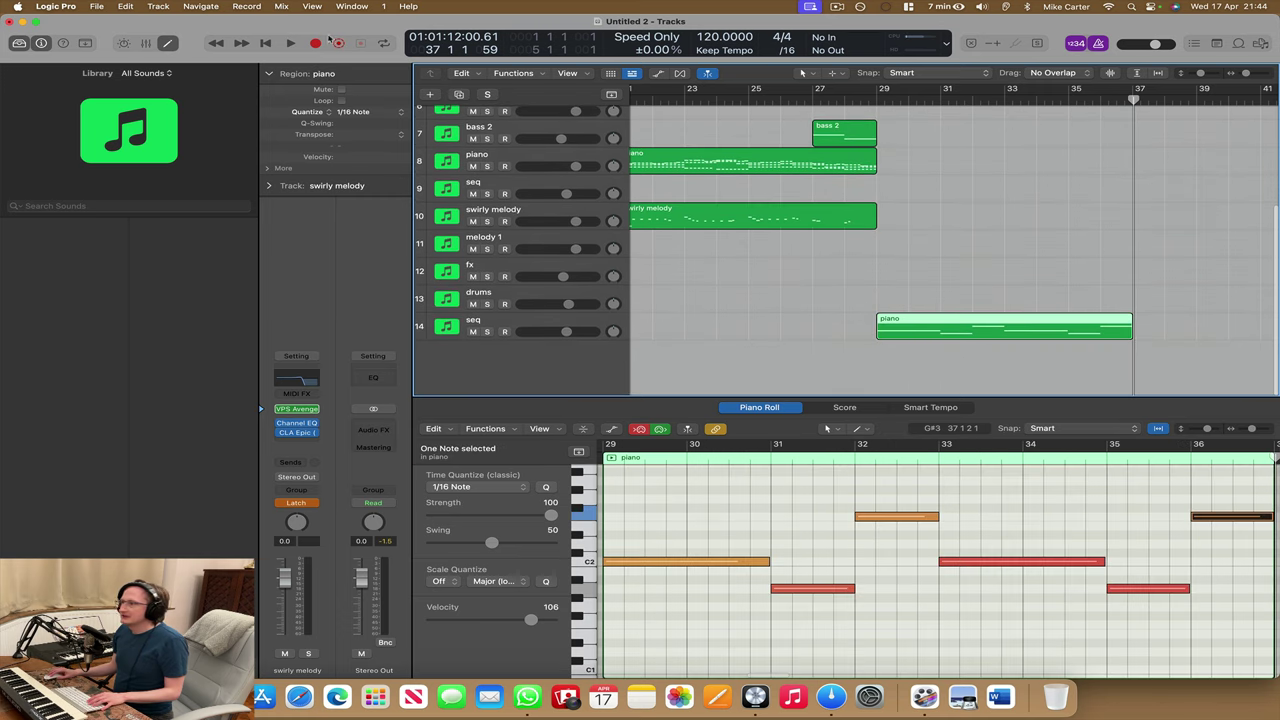
pyautogui.click(353, 74)
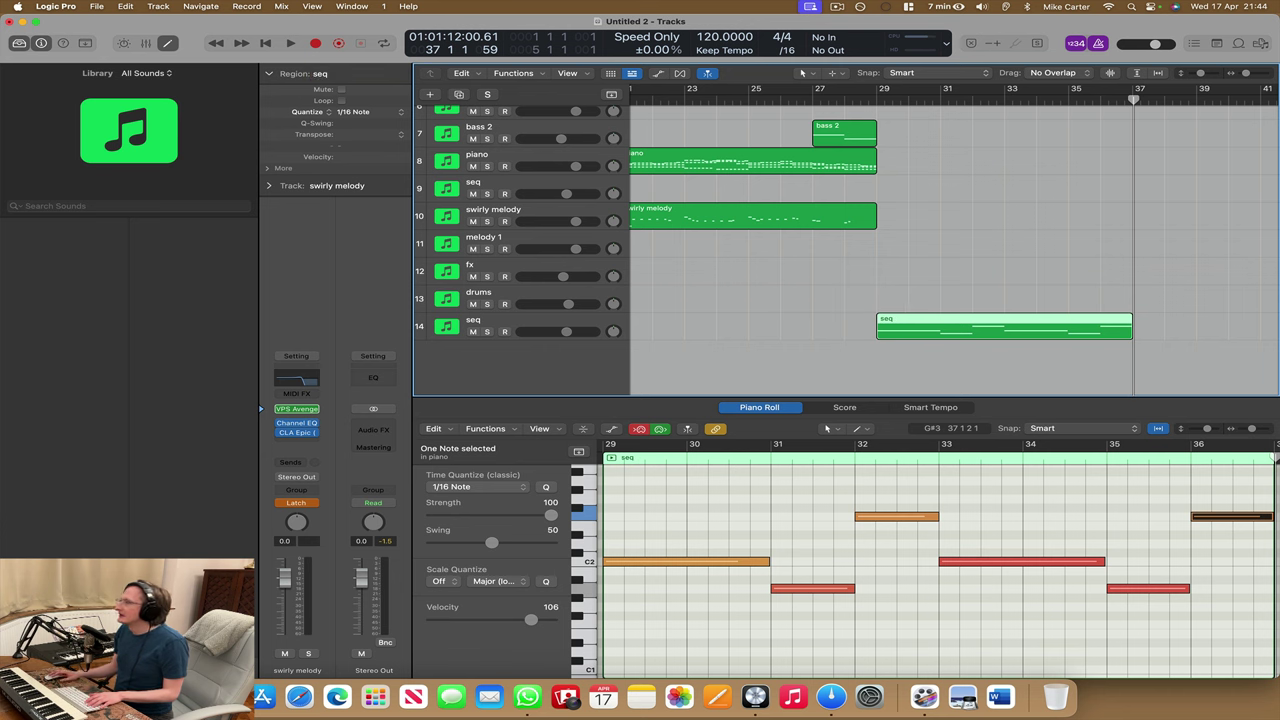
pyautogui.scroll(5, 587, 181)
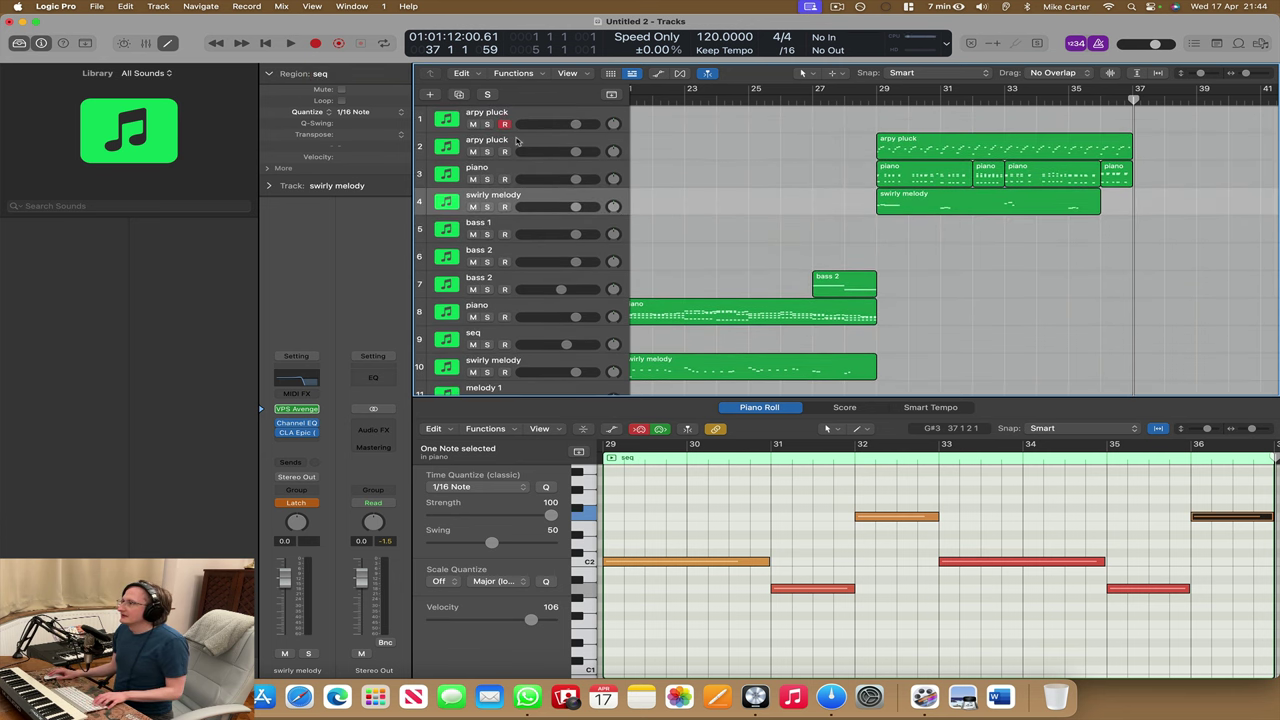
# - Make a summing stack named kickstart from the three final-section tracks and insert Kickstart 2 on it
pyautogui.keyDown('shift'); pyautogui.click(518, 142); pyautogui.keyUp('shift')
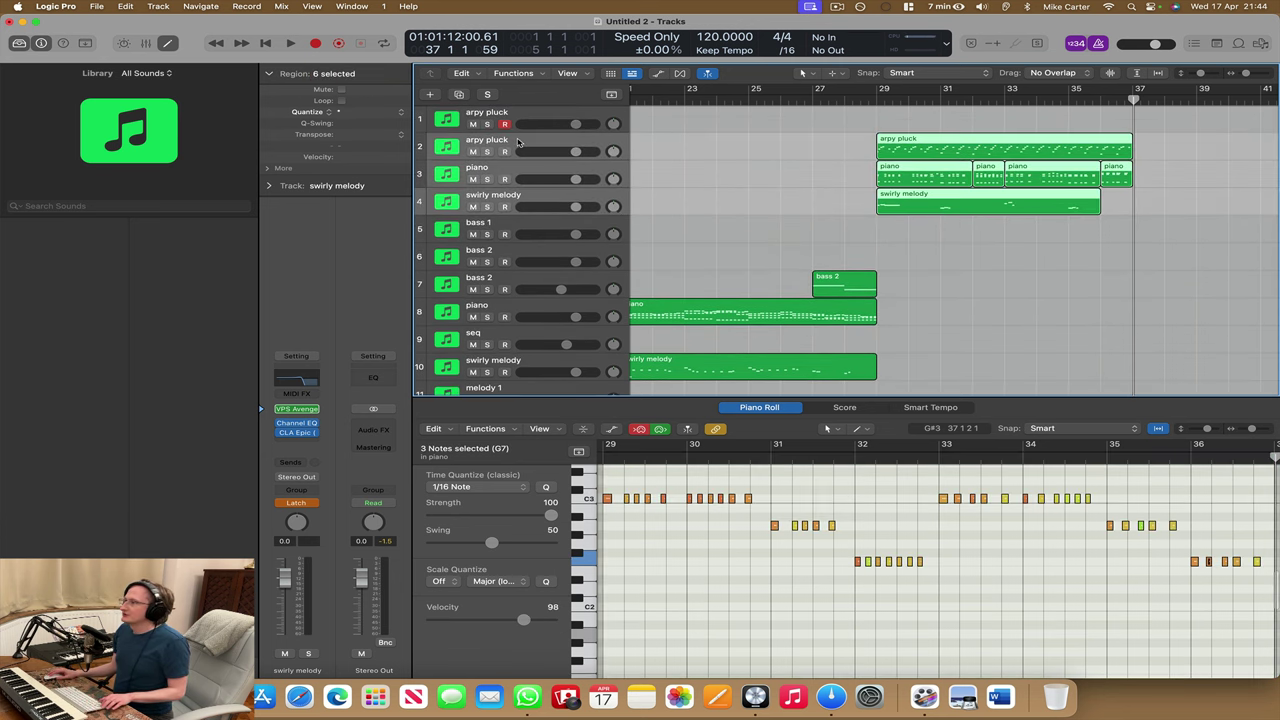
pyautogui.hscroll(-6, 950, 147)
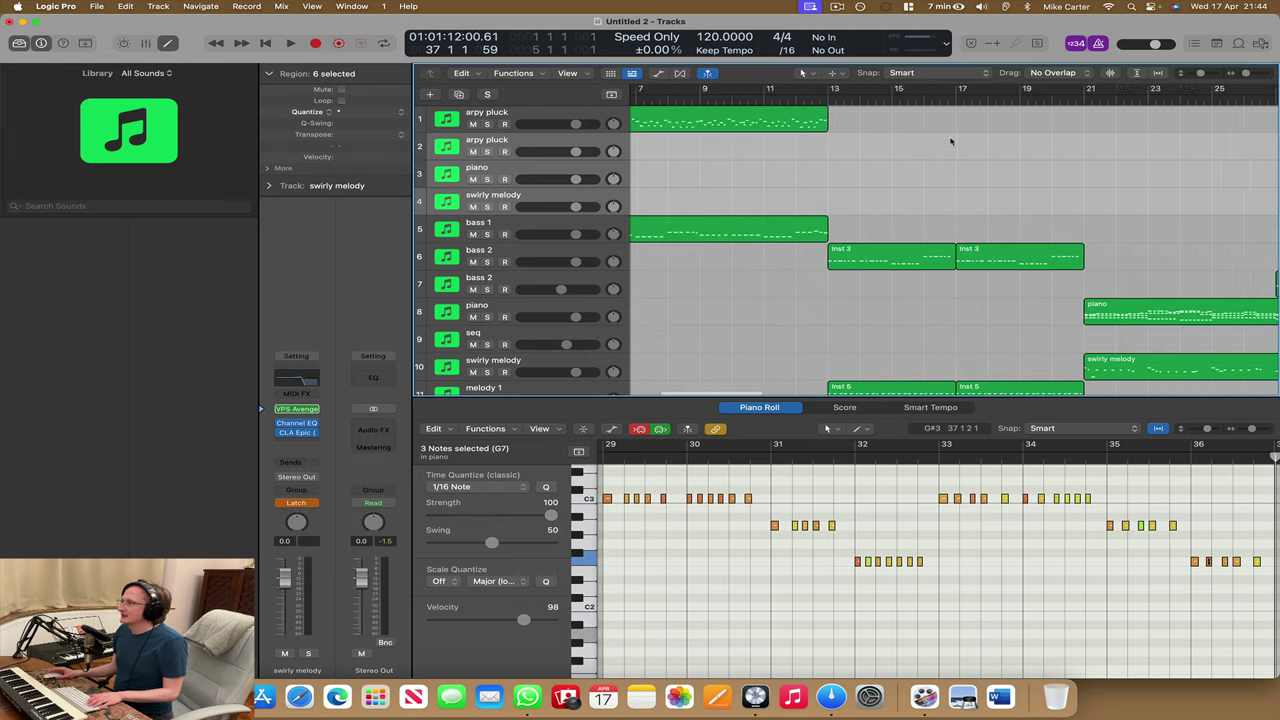
pyautogui.hscroll(6, 1100, 200)
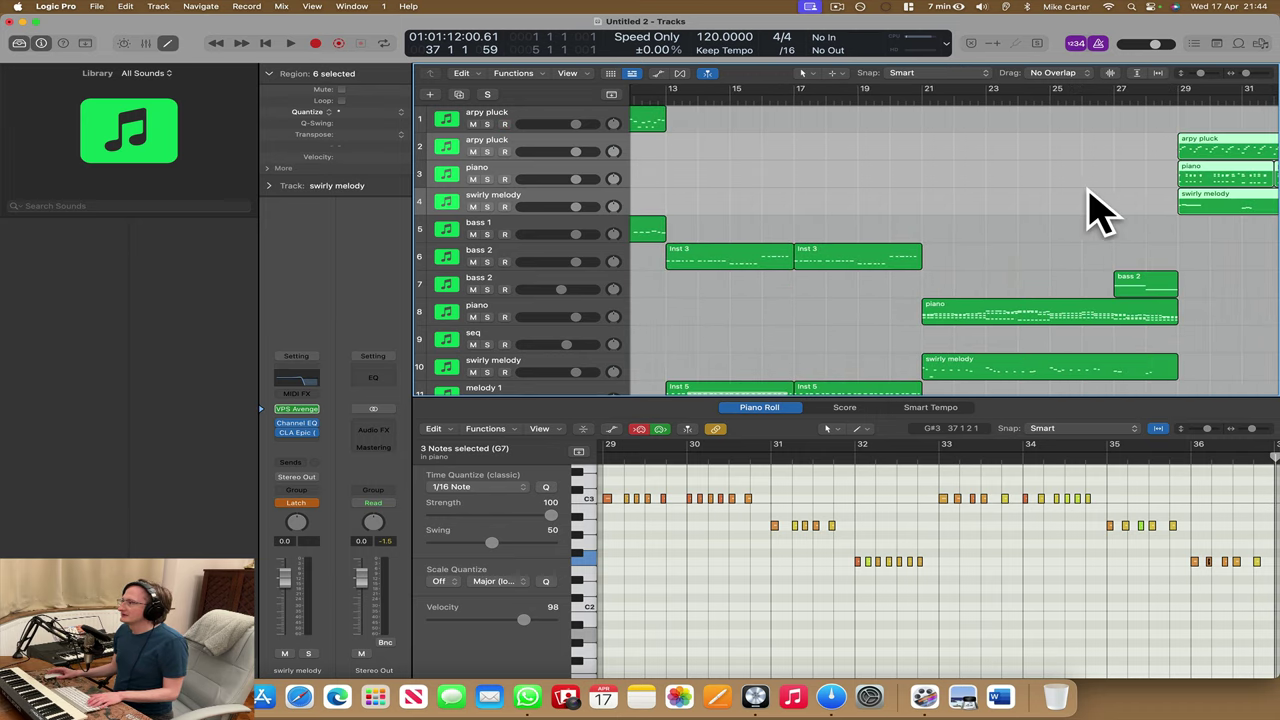
pyautogui.rightClick(530, 142)
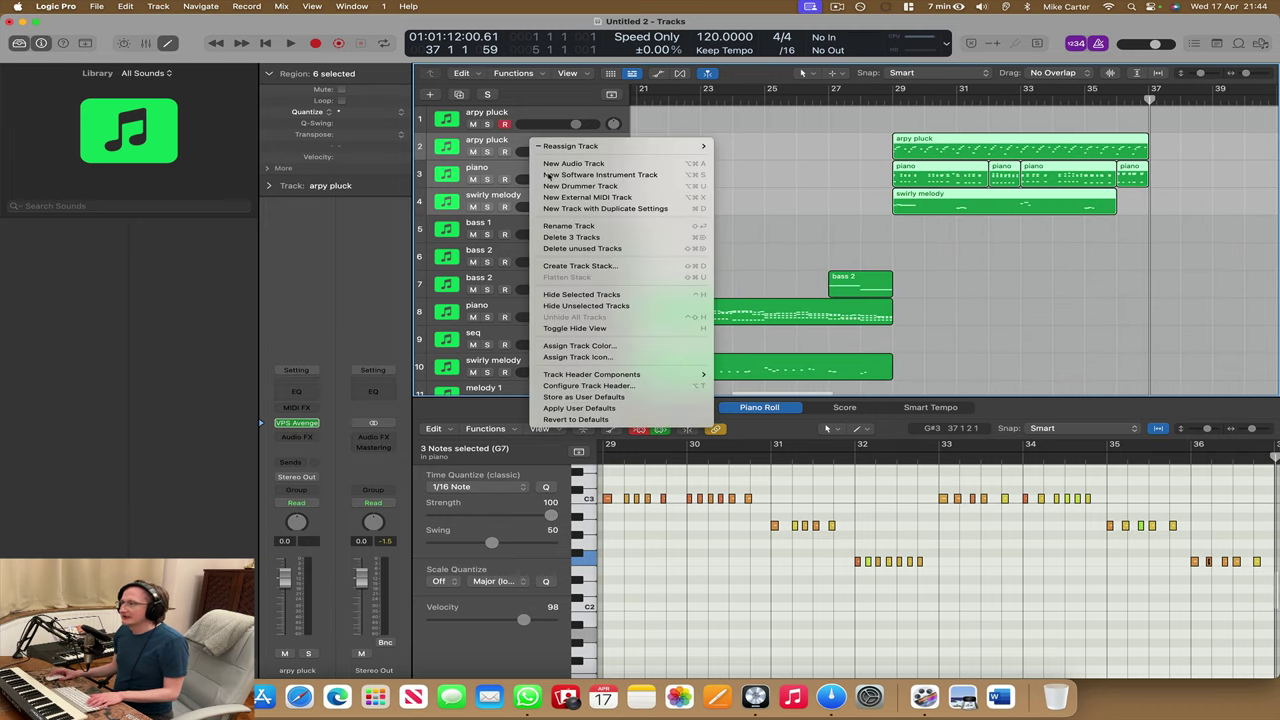
pyautogui.click(580, 266)
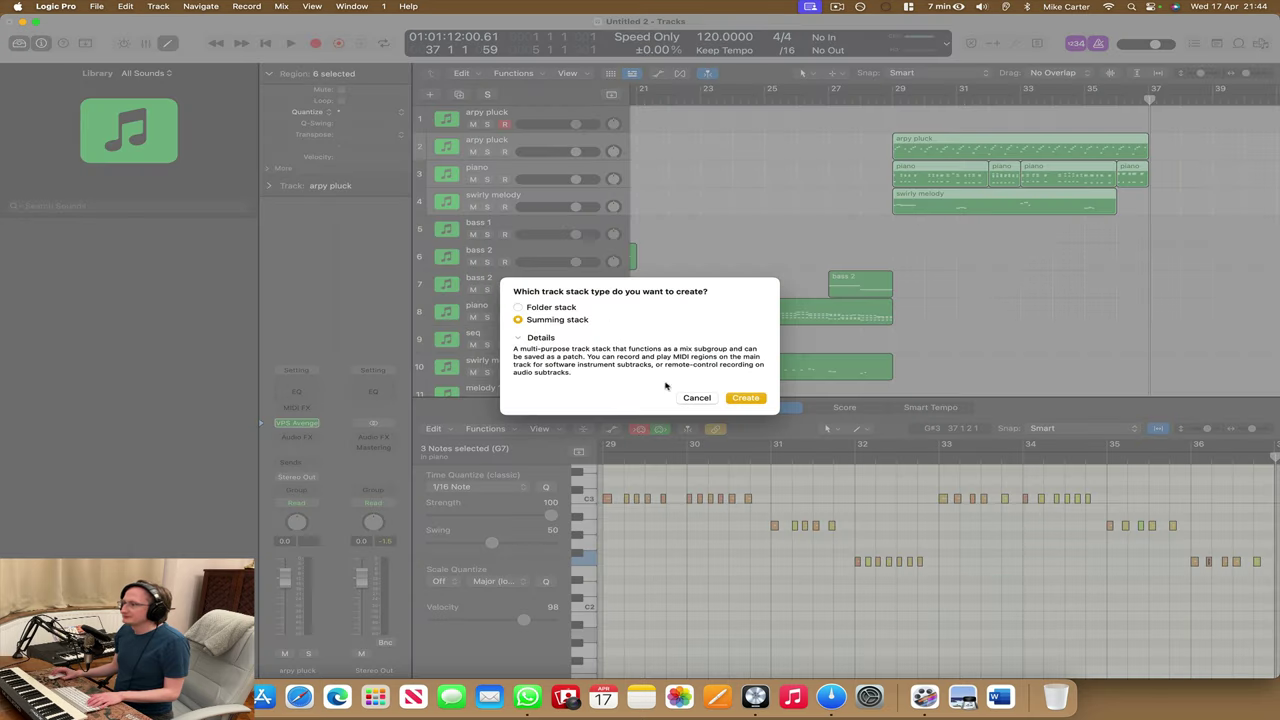
pyautogui.click(746, 398)
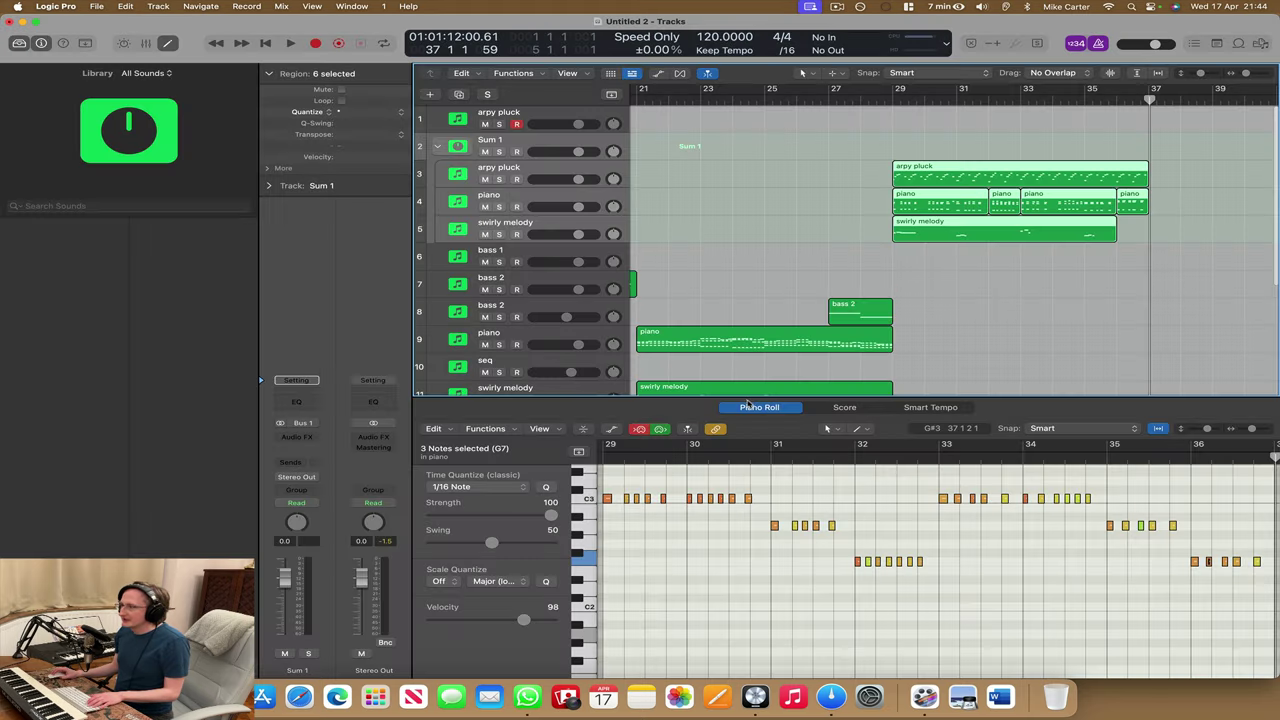
pyautogui.doubleClick(490, 140)
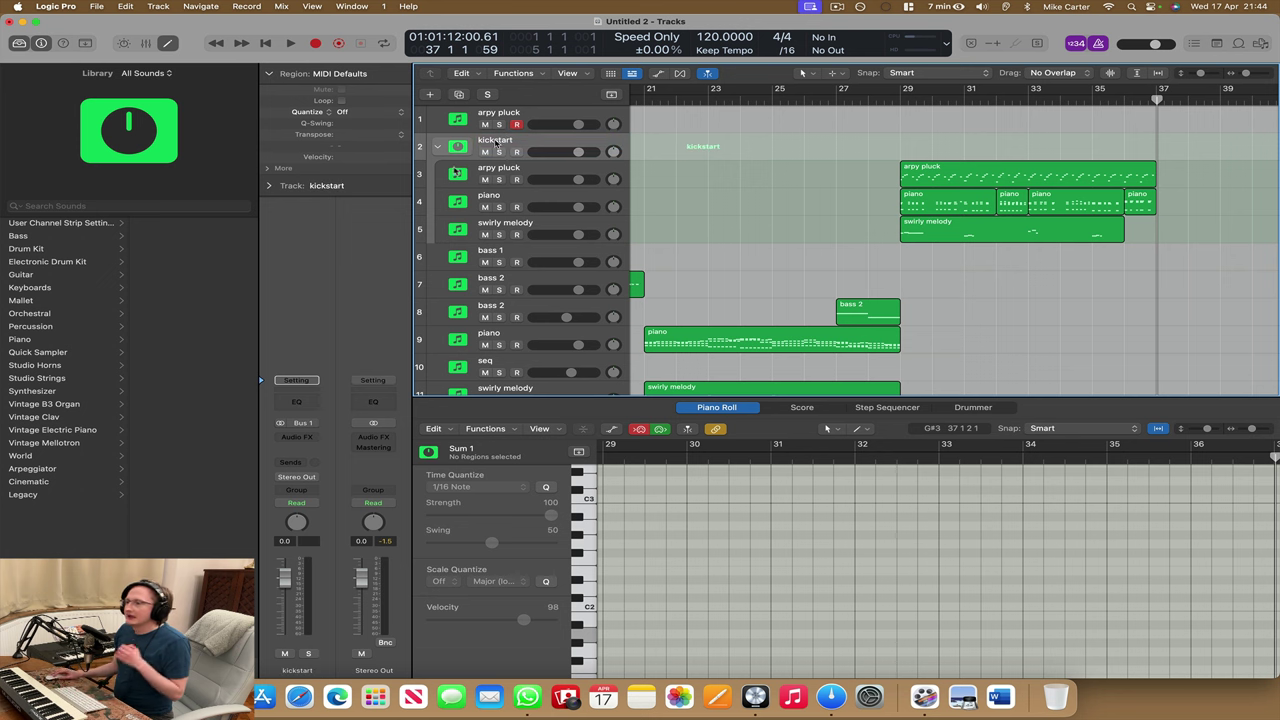
pyautogui.click(288, 439)
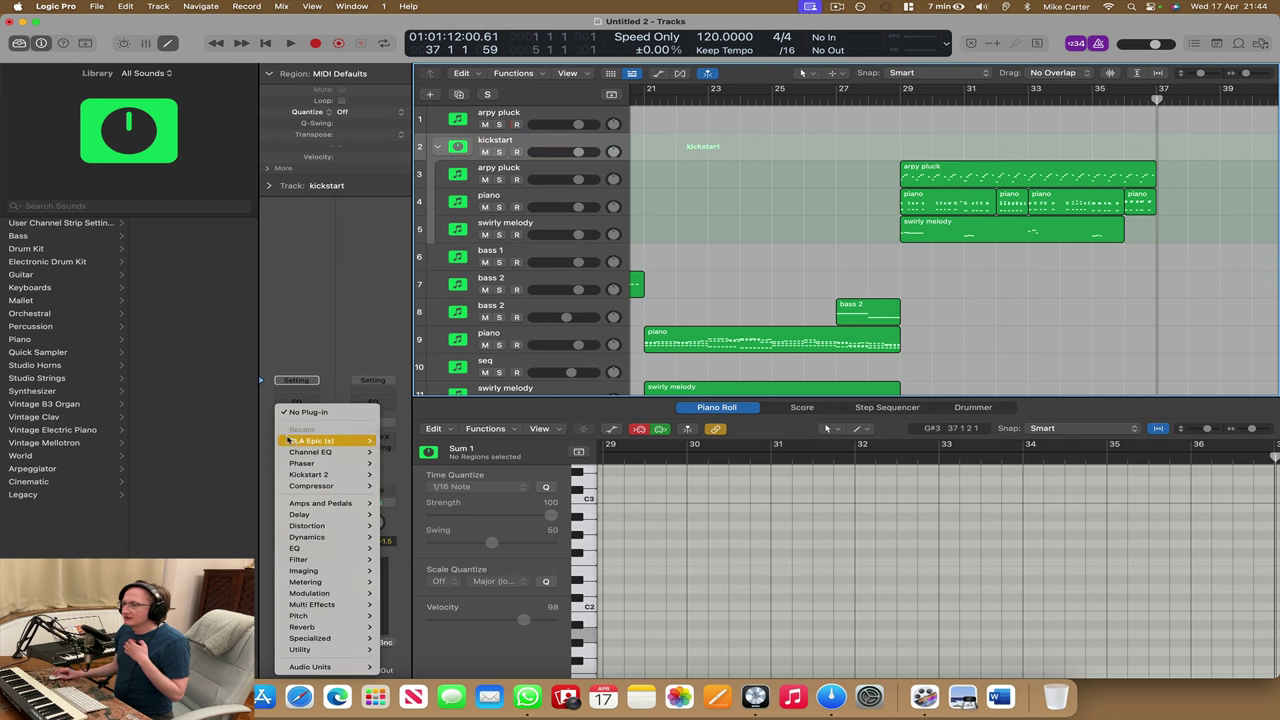
pyautogui.click(316, 478)
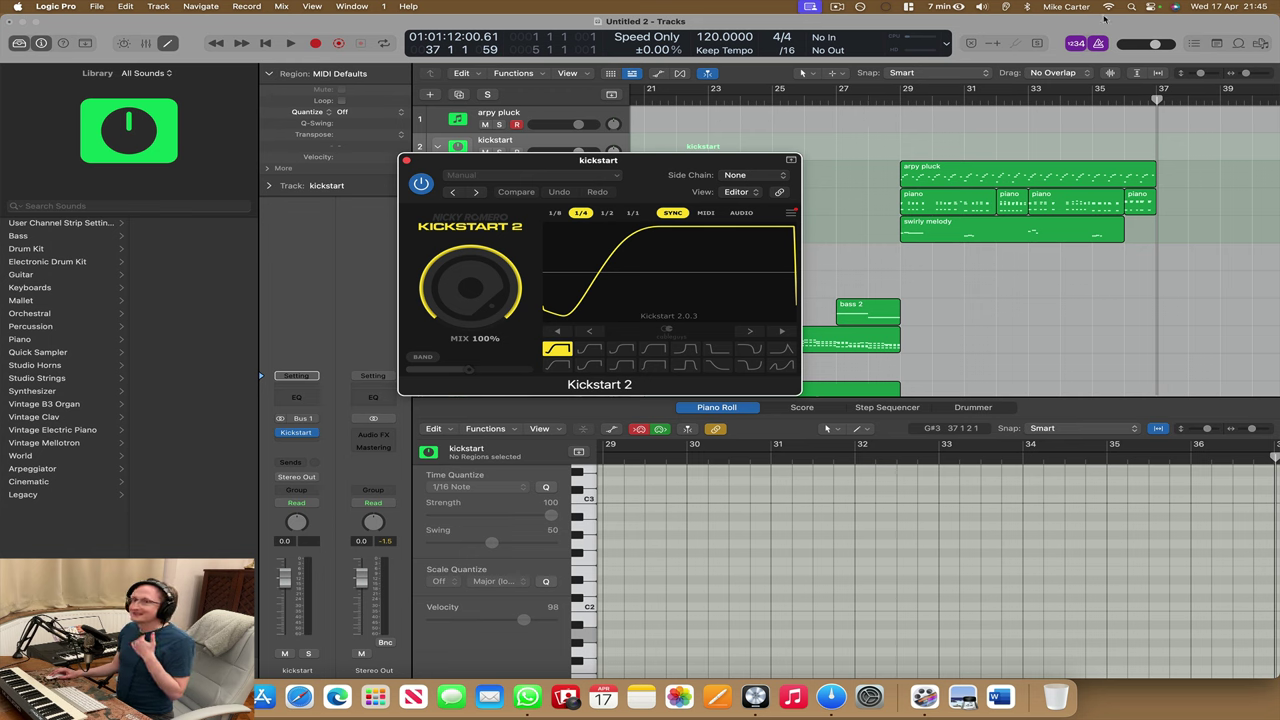
# - Play the final section from just before bar 28, then close the Kickstart 2 window and stop
pyautogui.click(868, 103)
pyautogui.press('space')
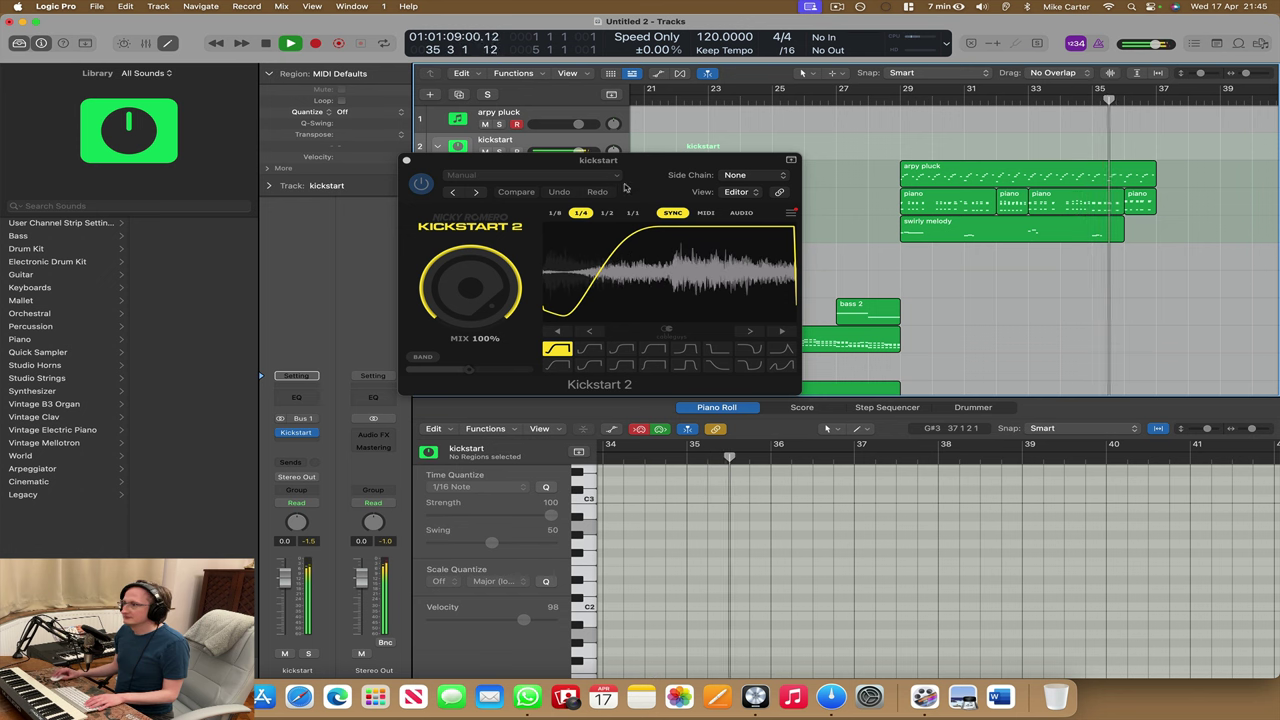
pyautogui.click(406, 158)
pyautogui.scroll(-5, 780, 255)
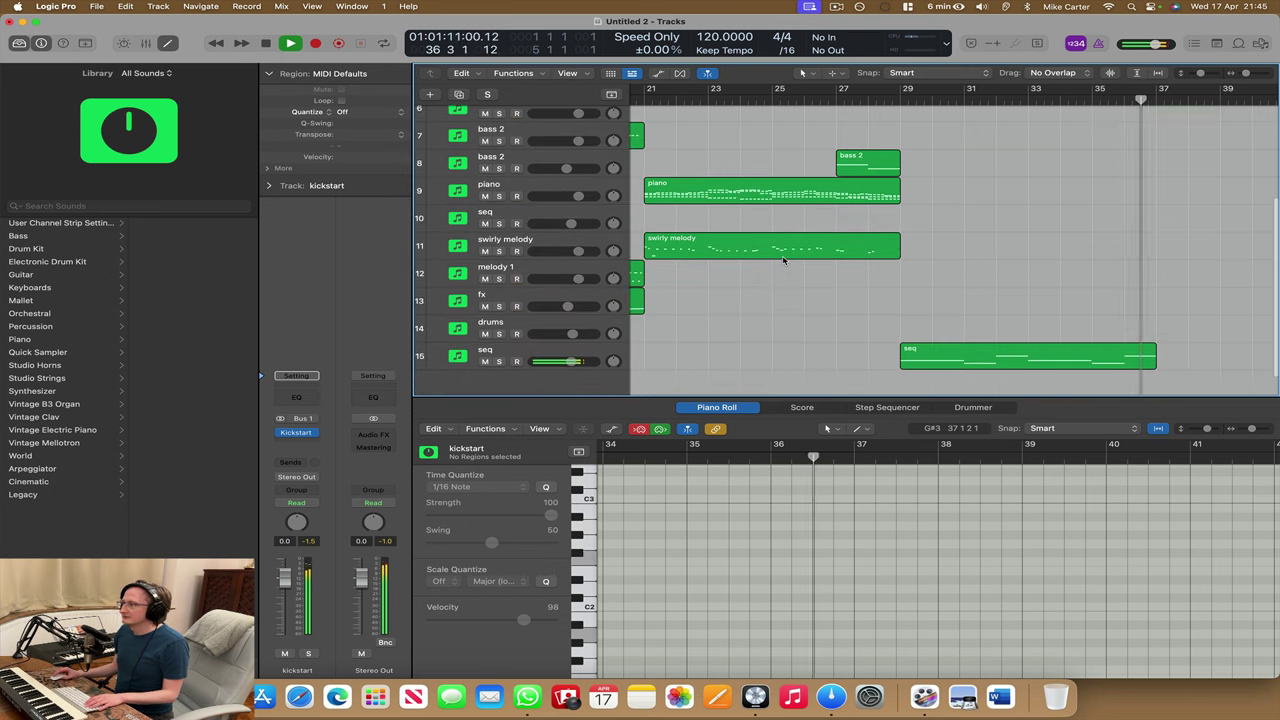
pyautogui.press('space')
pyautogui.hscroll(-5, 800, 261)
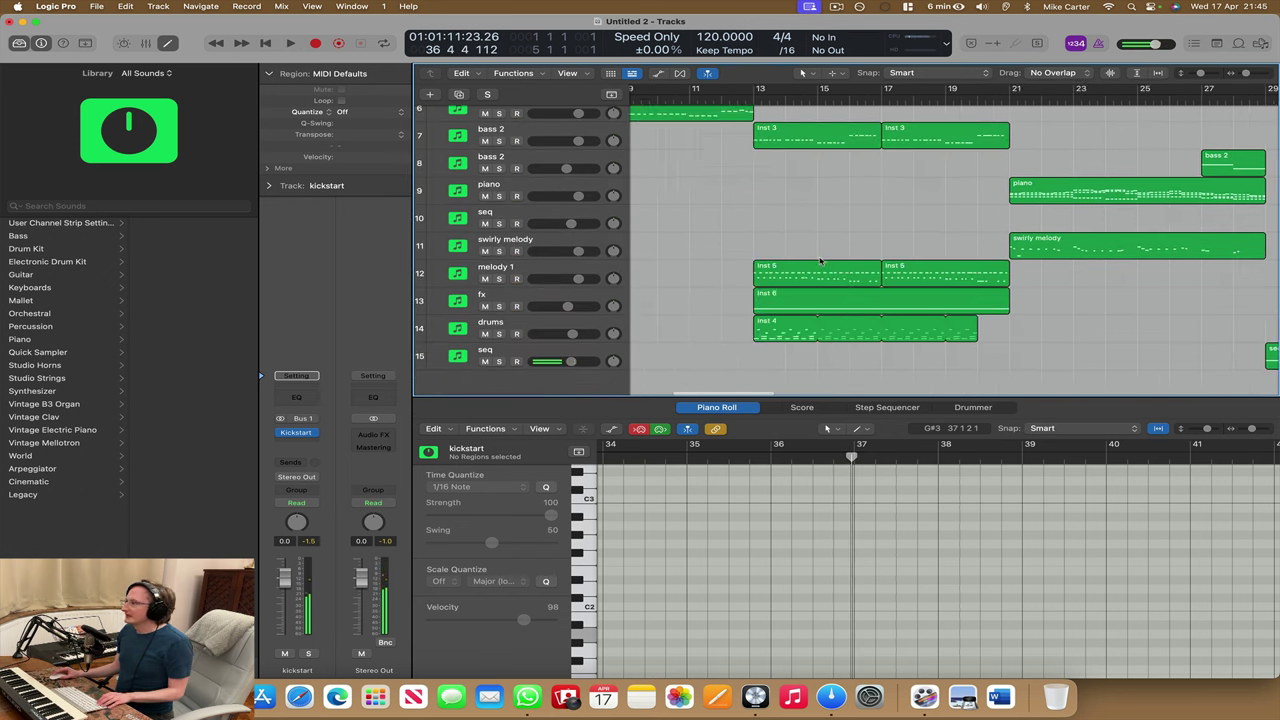
pyautogui.hscroll(3, 820, 262)
# - Copy the fx track's Inst 6 region to bar 29 and audition it from just before there
pyautogui.moveTo(680, 303); pyautogui.dragTo(1187, 313)
pyautogui.hscroll(-3, 1023, 112)
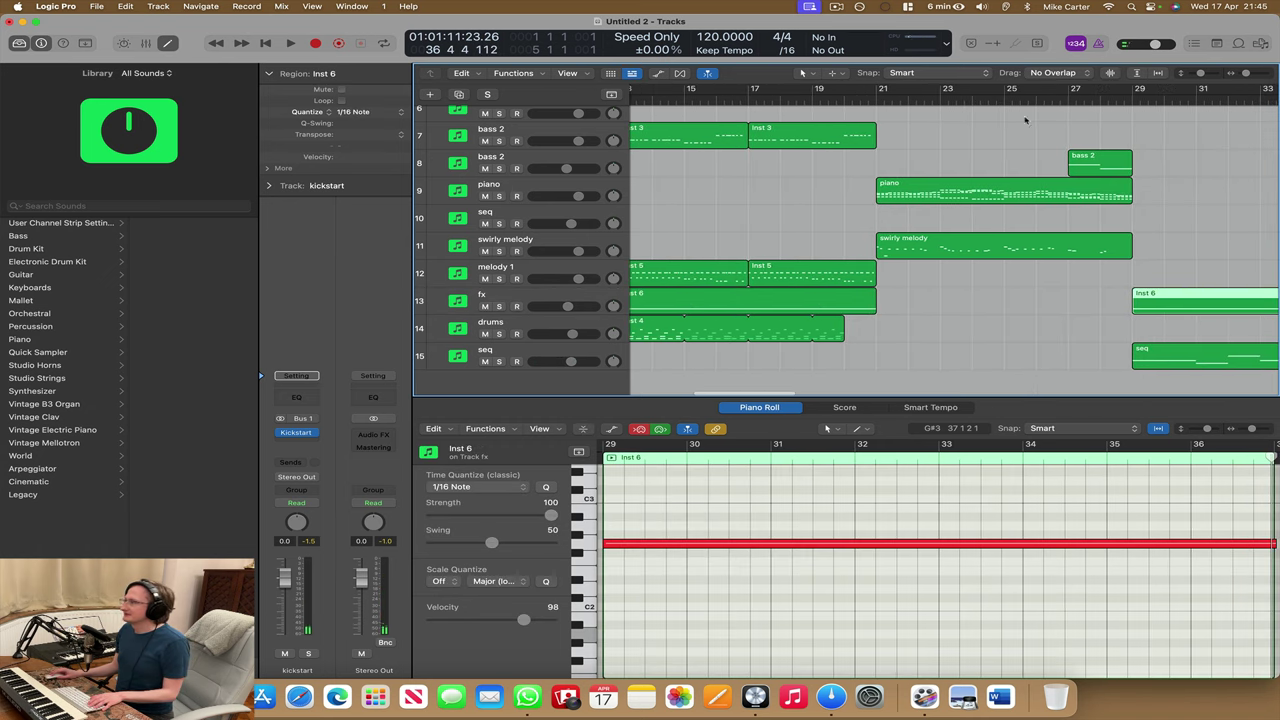
pyautogui.click(1125, 101)
pyautogui.click(1117, 118)
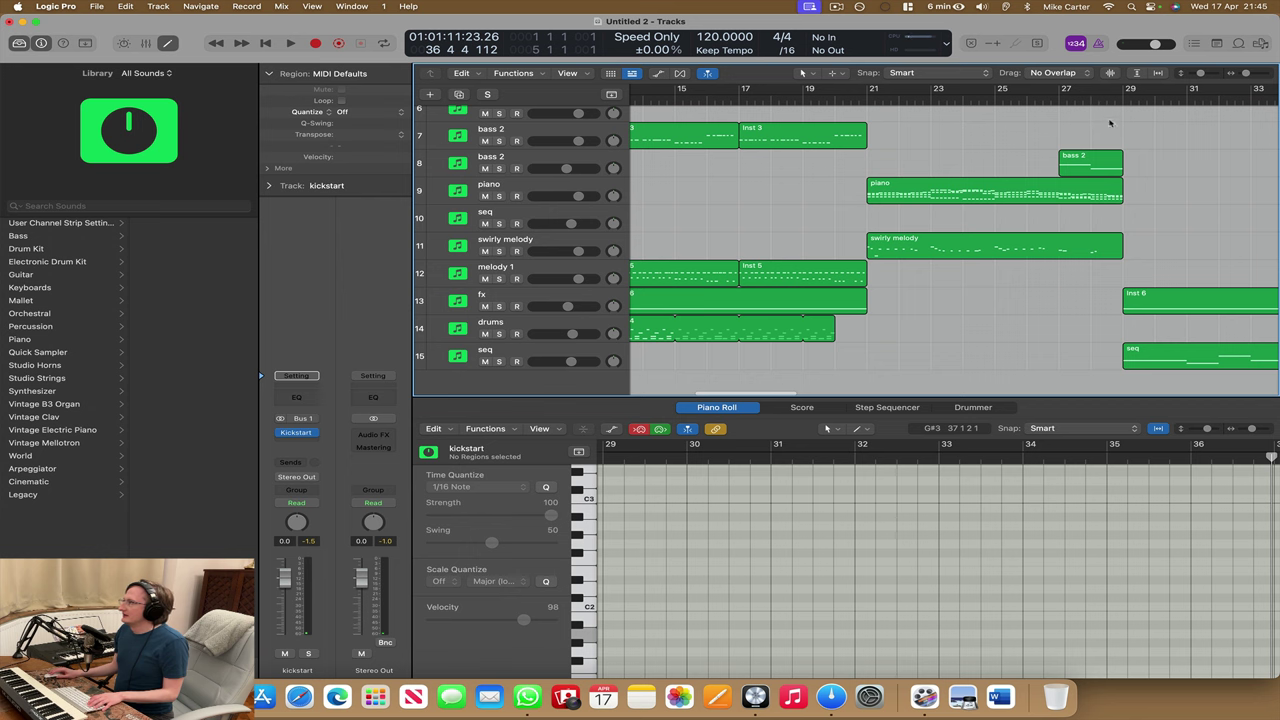
pyautogui.press('space')
pyautogui.hscroll(6, 1120, 140)
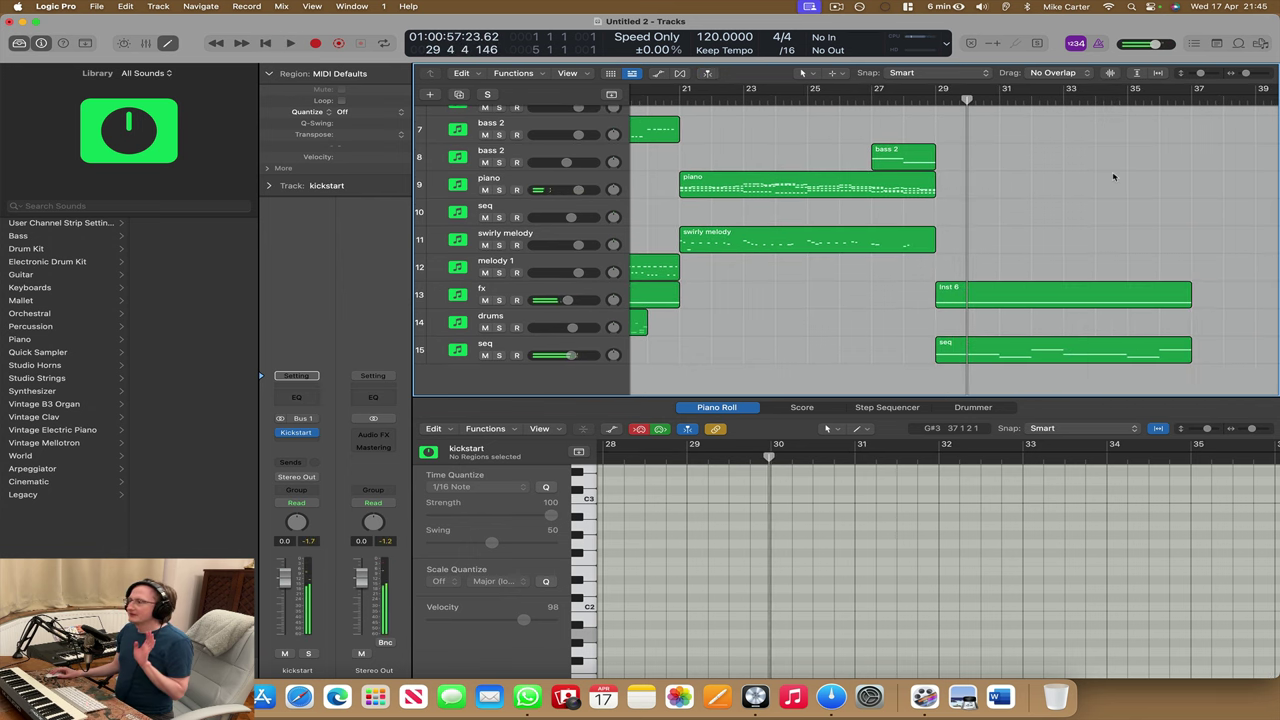
pyautogui.hscroll(-15, 989, 211)
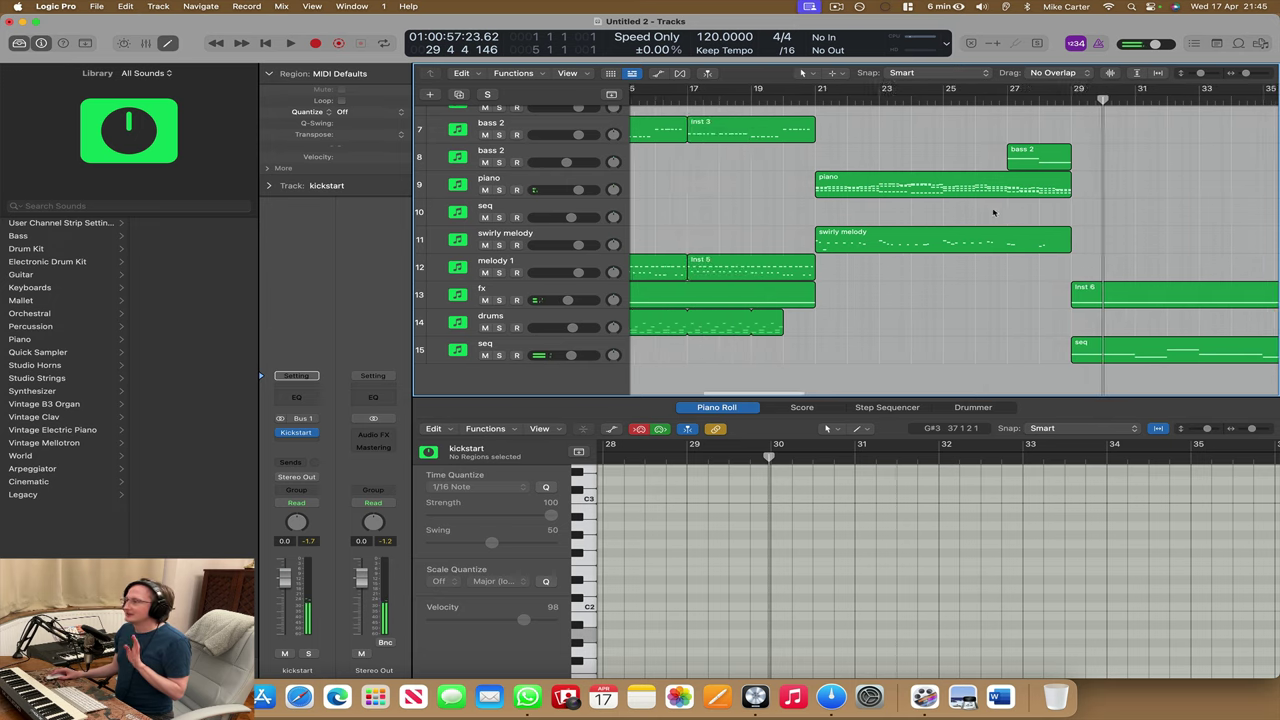
pyautogui.scroll(5, 960, 208)
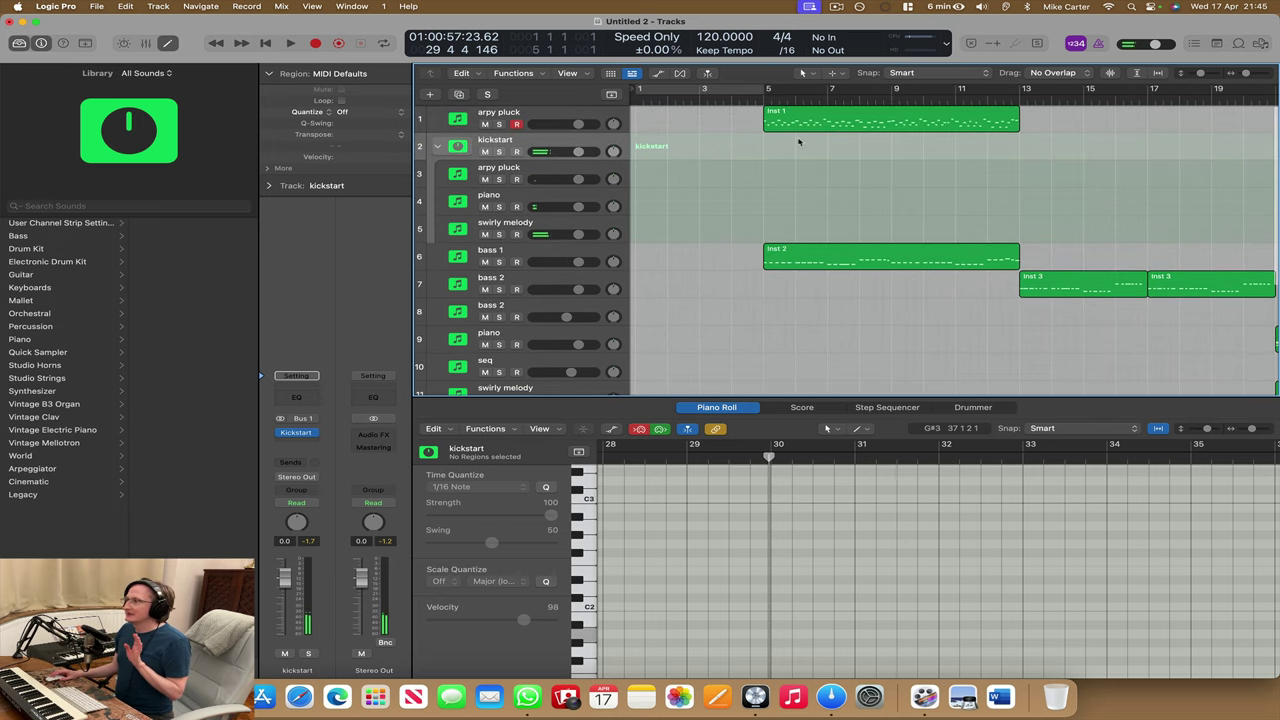
pyautogui.click(739, 100)
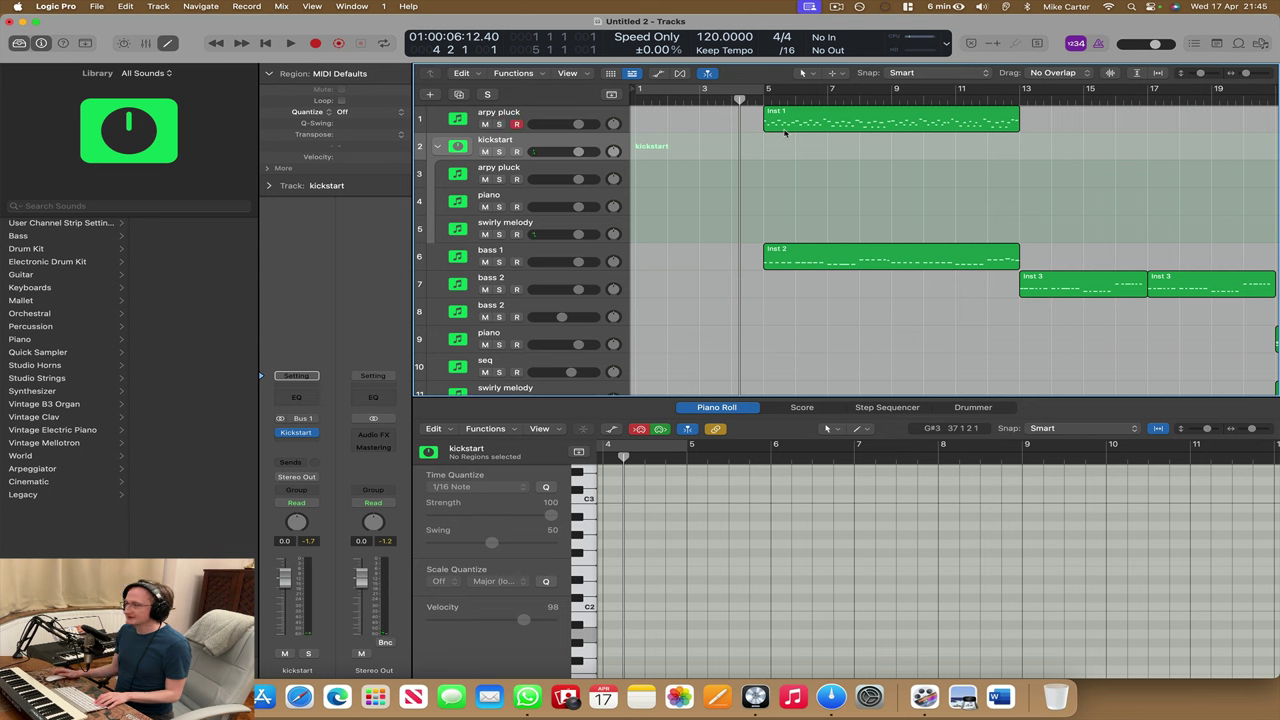
# - Zoom to fit all fifteen tracks and play the song from the start
pyautogui.press('z')
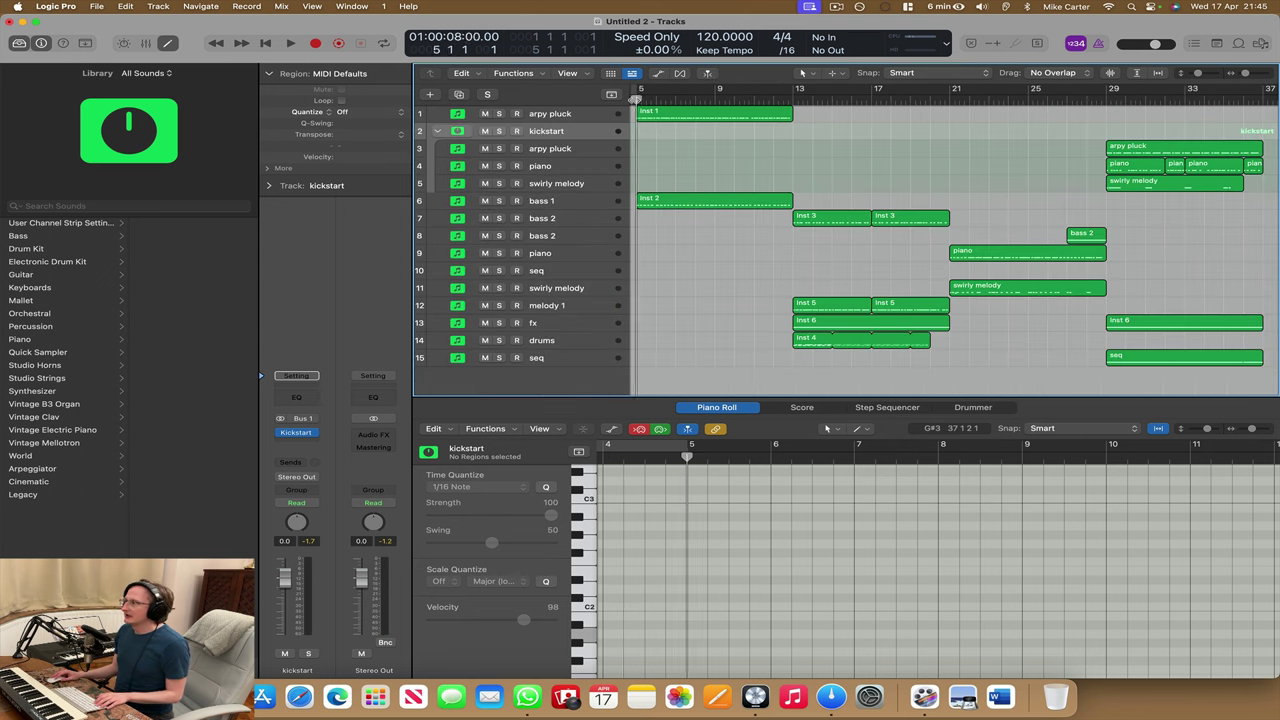
pyautogui.press('r')
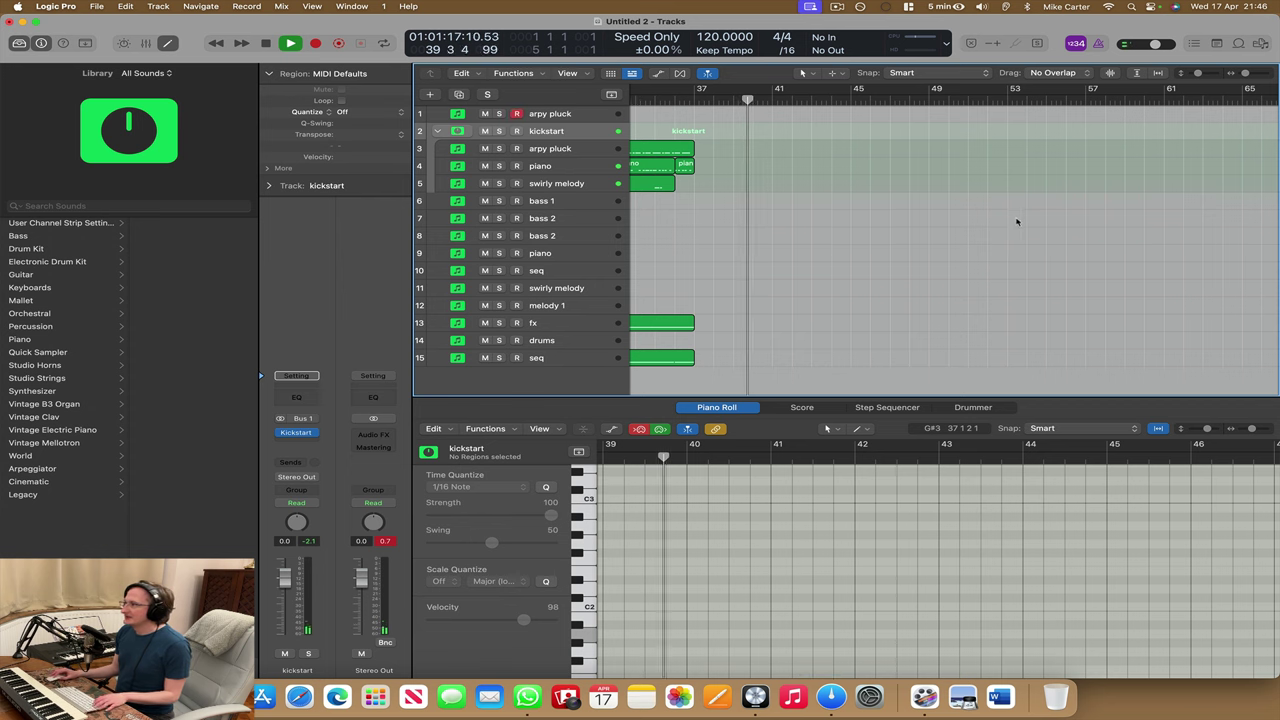
# - Stop playback after the song ends and scroll back to show the regions
pyautogui.press('space')
pyautogui.hscroll(-8, 1017, 220)
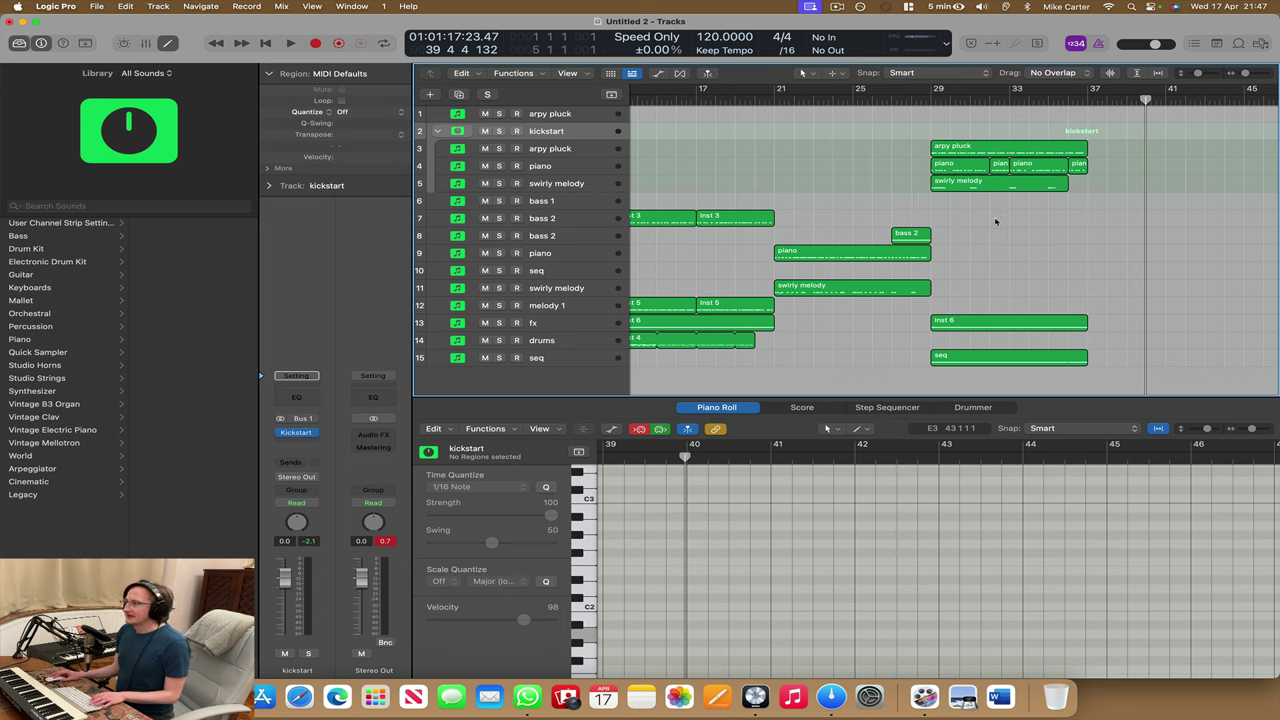
pyautogui.hscroll(-3, 840, 320)
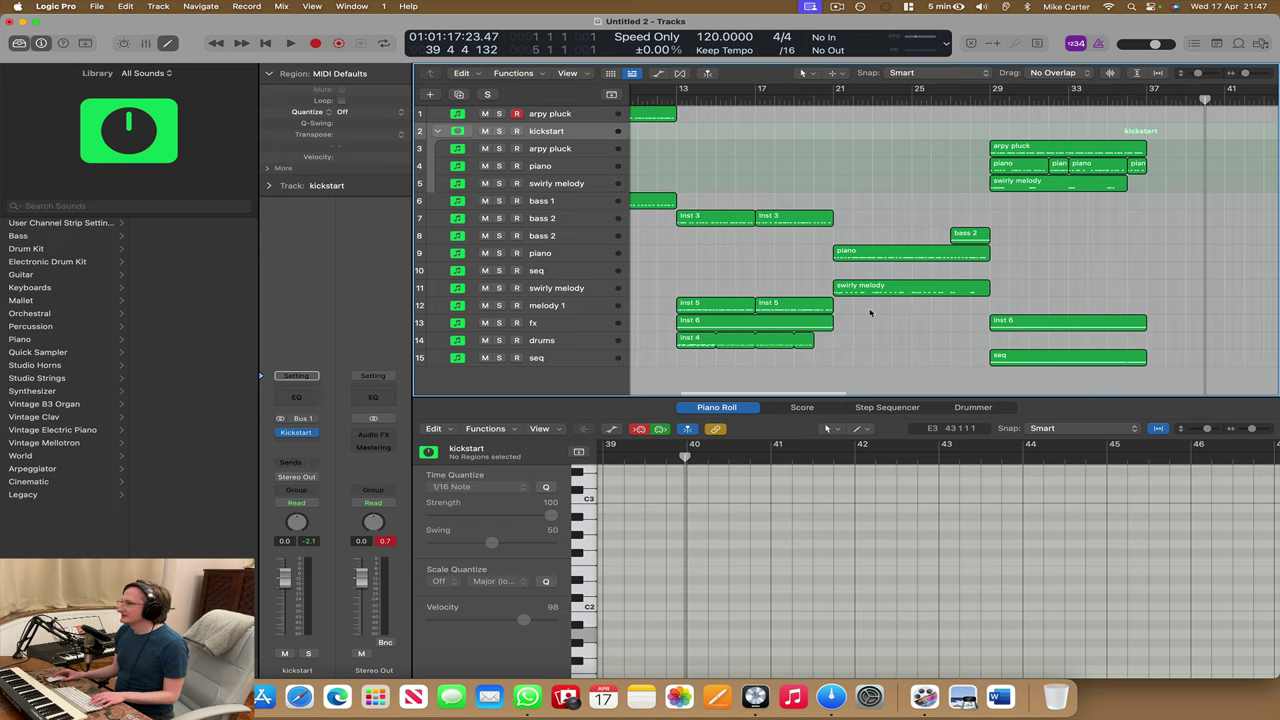
pyautogui.hscroll(-3, 873, 313)
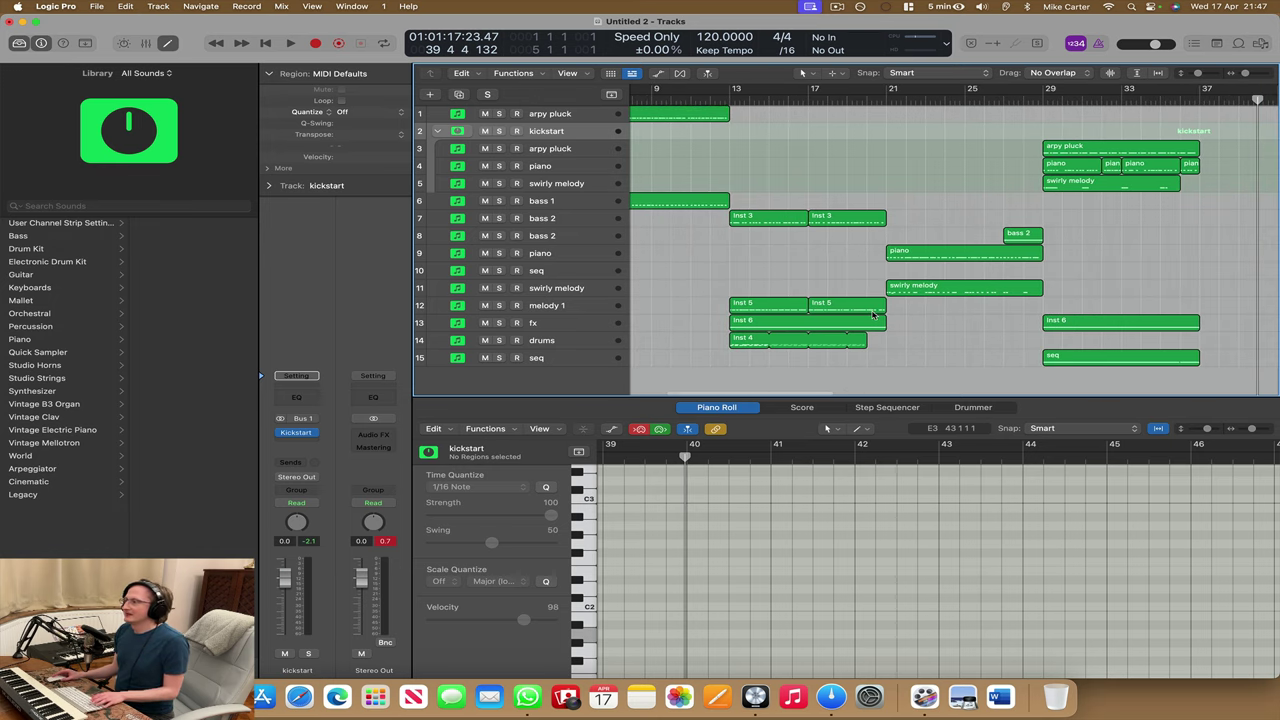